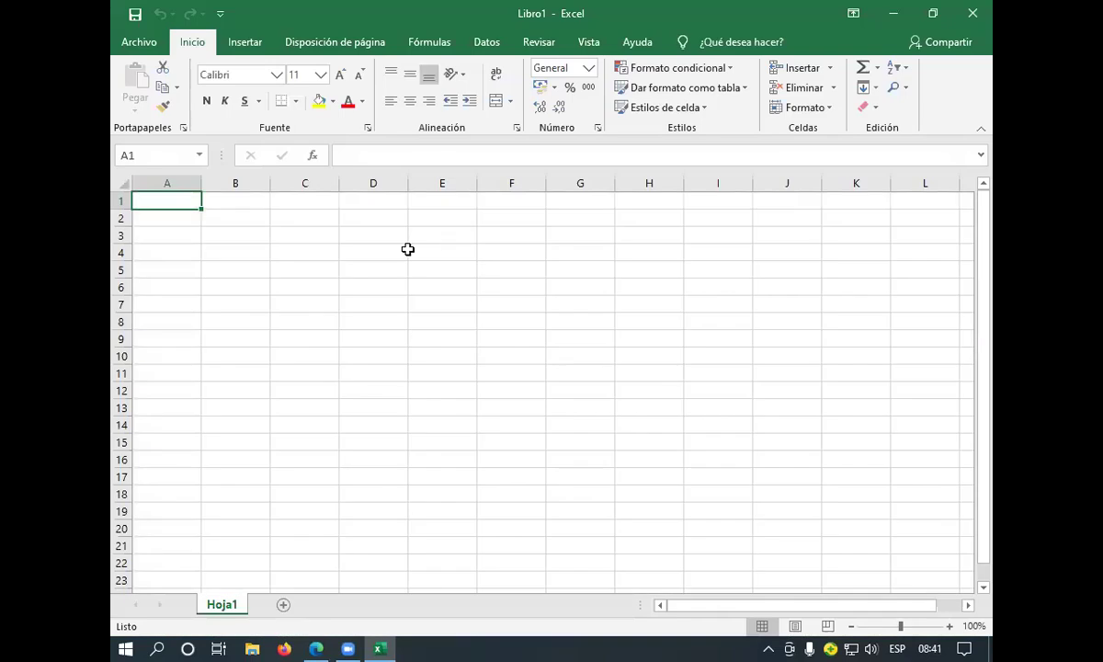
Enter the month headings ENERO in cell B1 and FEBRERO in cell C1
{"action": "left_click", "coordinate": [243, 198]}
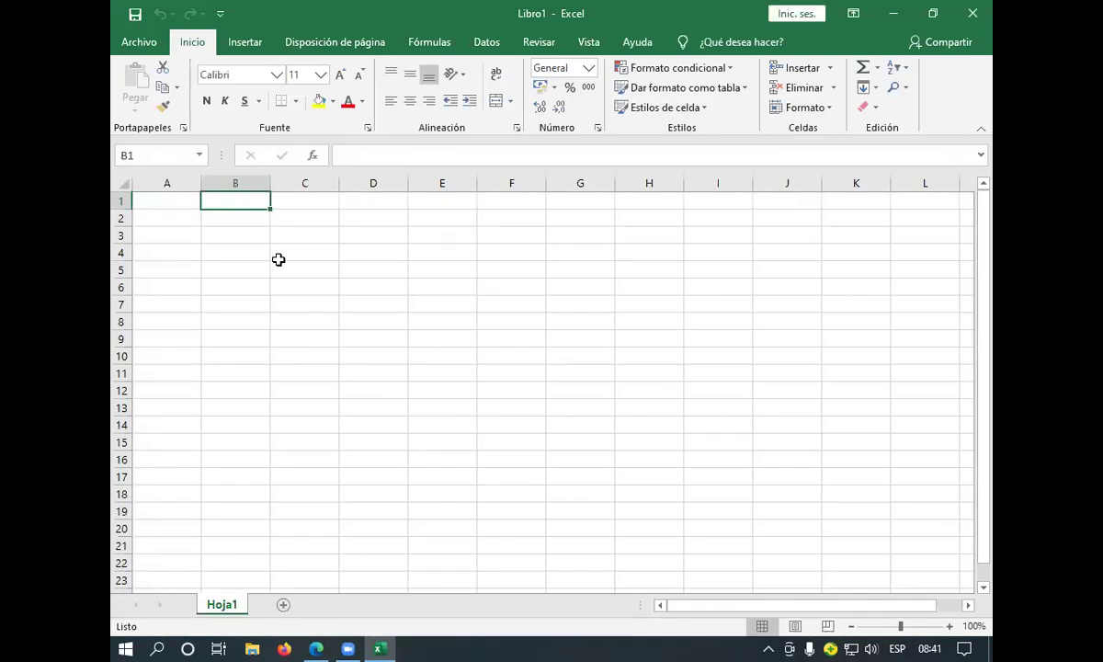
{"action": "type", "text": "LUNES"}
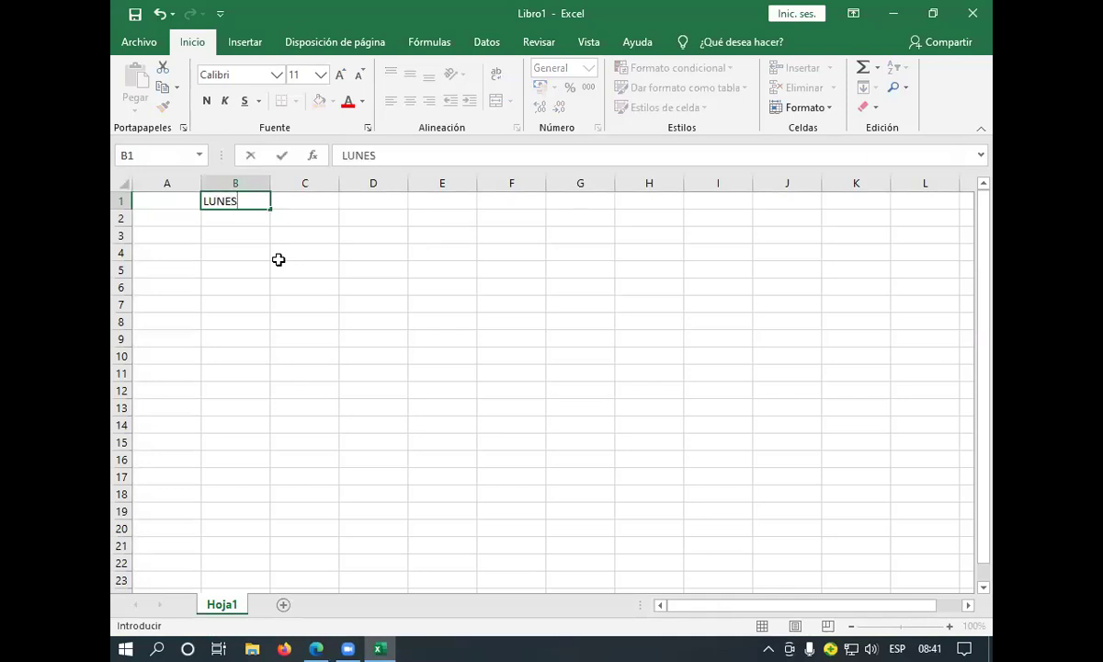
{"action": "key", "text": "BackSpace"}
{"action": "key", "text": "BackSpace"}
{"action": "key", "text": "BackSpace"}
{"action": "key", "text": "BackSpace"}
{"action": "key", "text": "BackSpace"}
{"action": "type", "text": "ENERO"}
{"action": "key", "text": "Tab"}
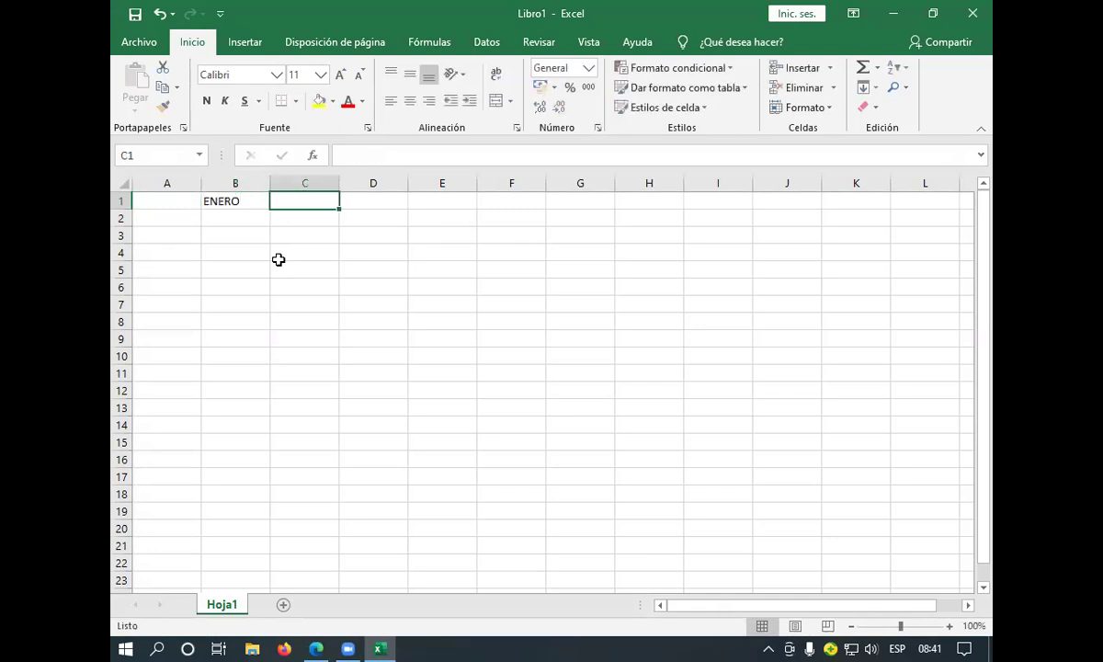
{"action": "type", "text": "FEBRERO"}
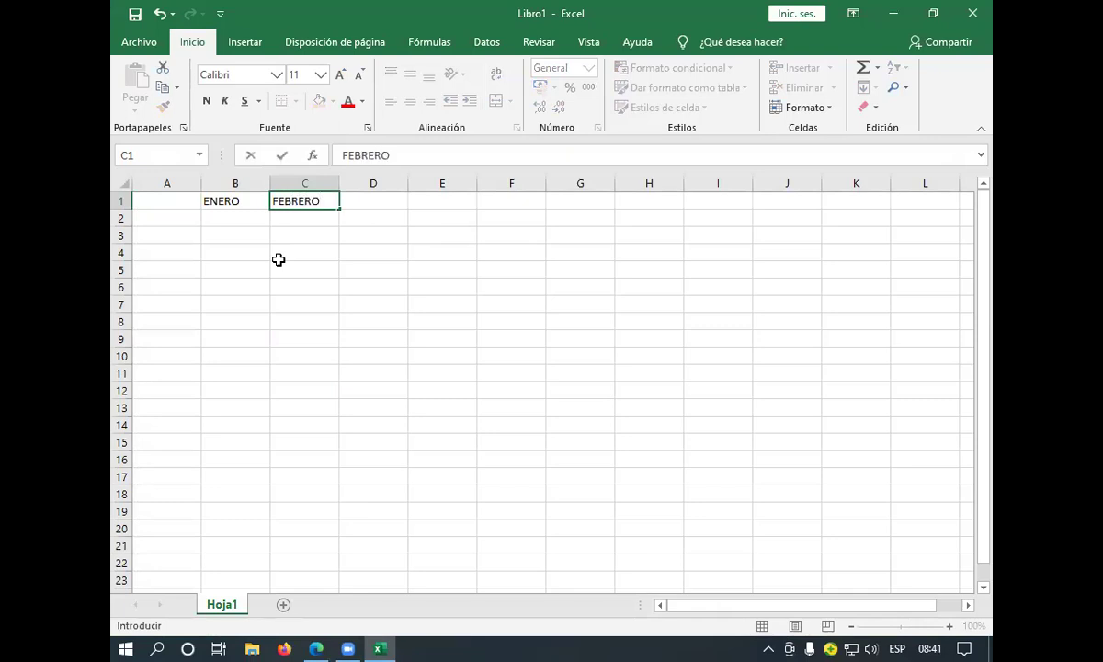
{"action": "key", "text": "Return"}
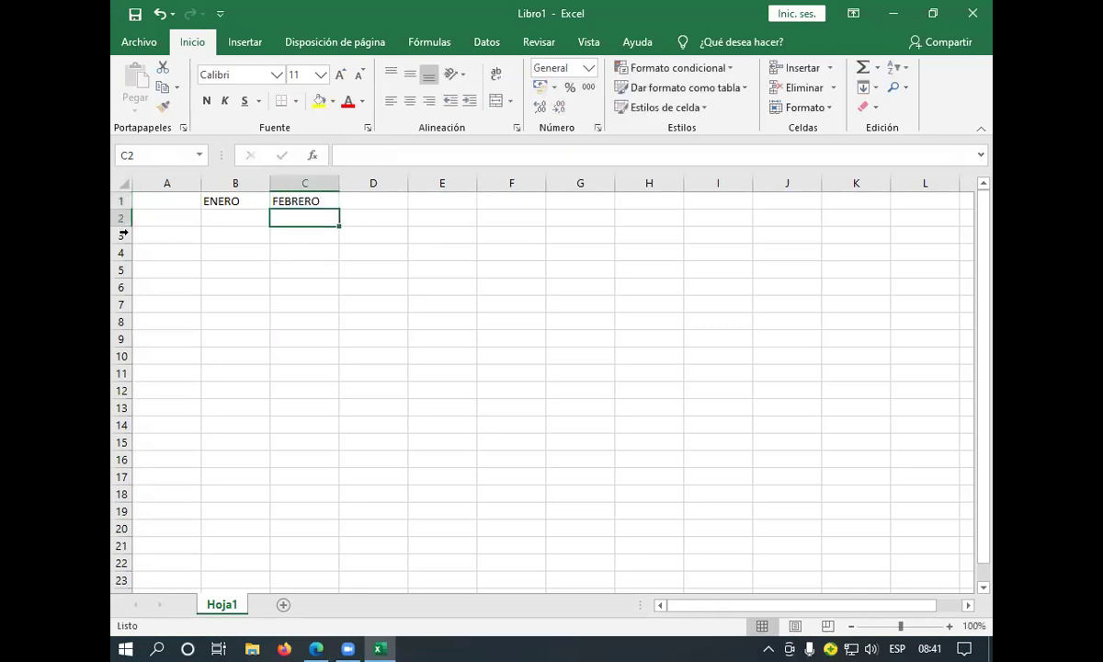
Extend the month headings as a series along row 1 from ENERO in B1 to DICIEMBRE in M1
{"action": "left_click", "coordinate": [247, 200]}
{"action": "left_click_drag", "start_coordinate": [247, 200], "coordinate": [798, 217]}
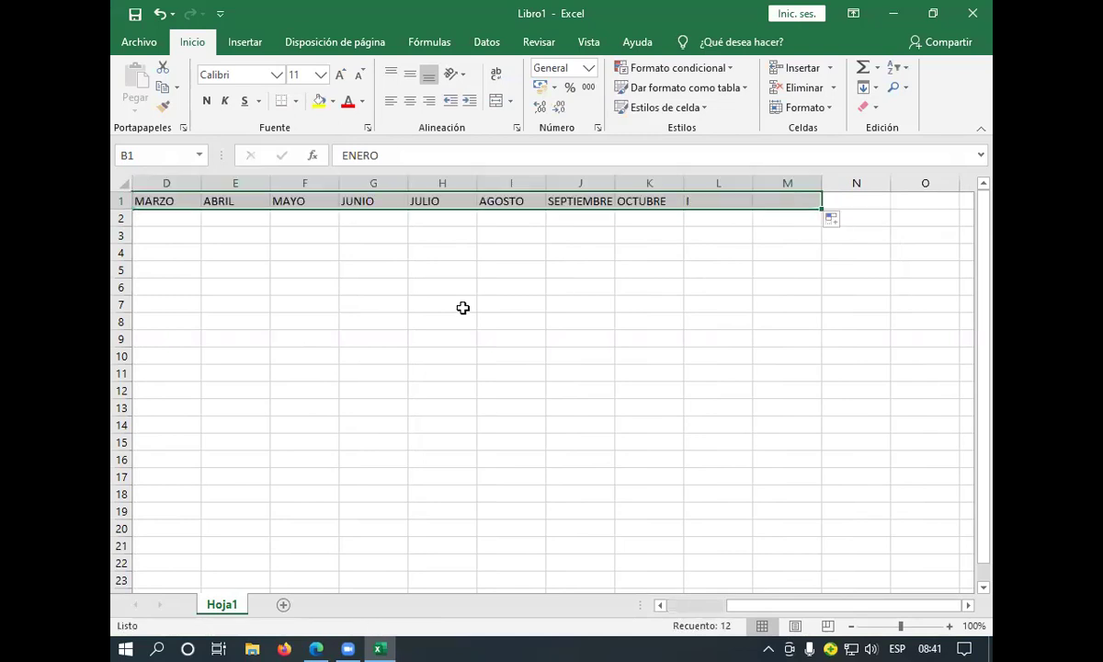
{"action": "scroll", "coordinate": [230, 294], "scroll_direction": "down", "scroll_amount": 2}
{"action": "left_click", "coordinate": [229, 283]}
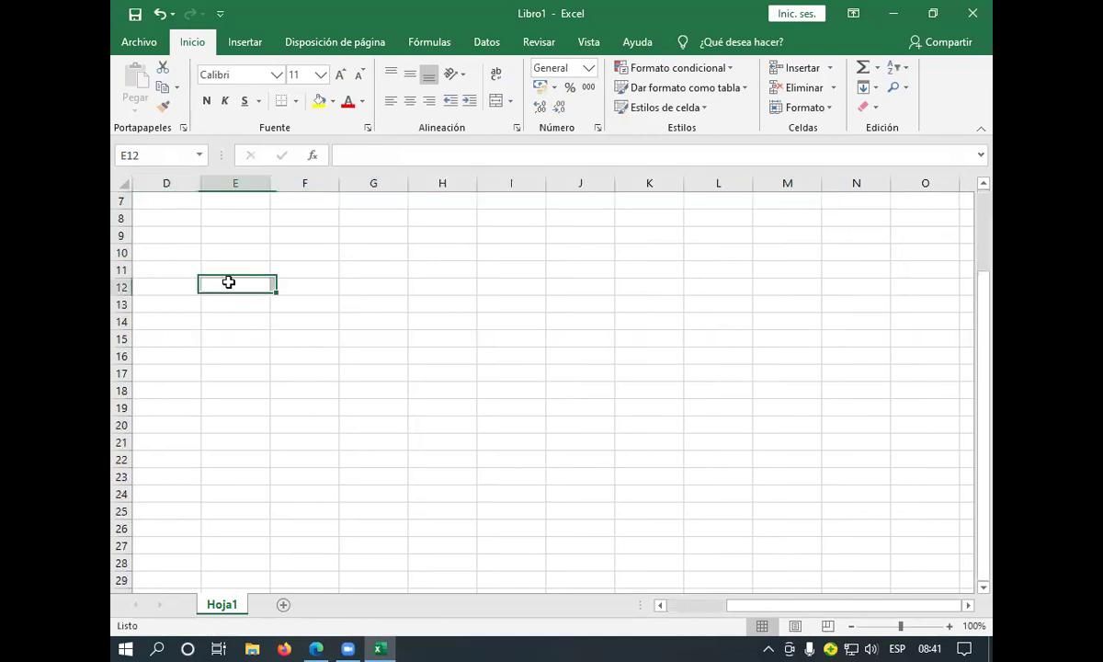
{"action": "scroll", "coordinate": [224, 276], "scroll_direction": "up", "scroll_amount": 2}
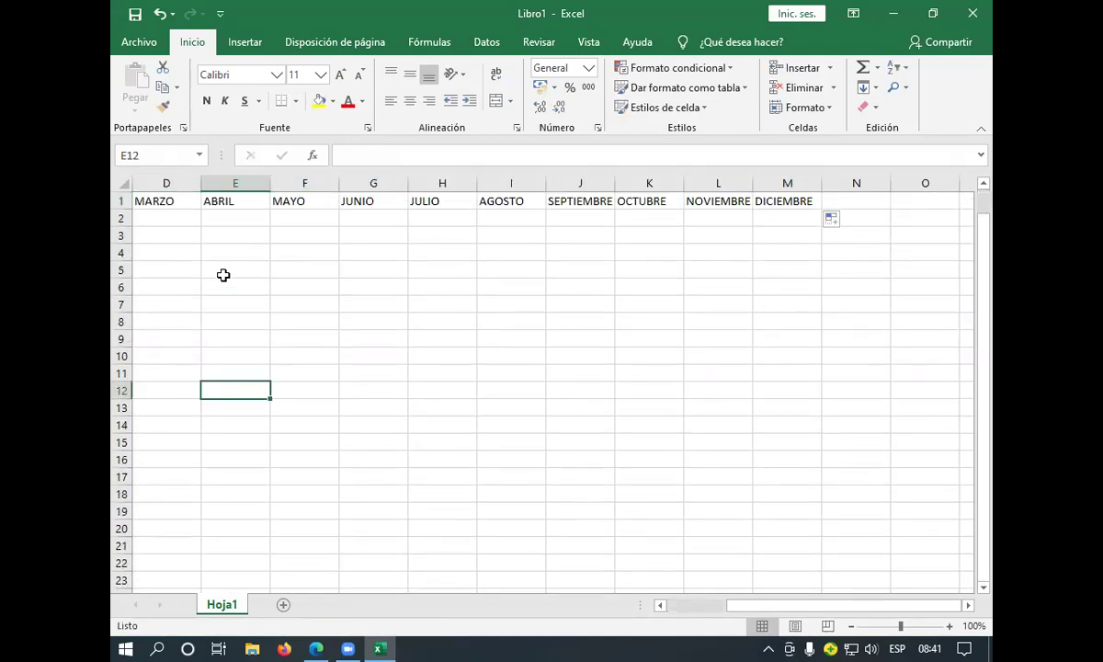
{"action": "left_click", "coordinate": [144, 234]}
{"action": "key", "text": "Left"}
{"action": "key", "text": "Left"}
{"action": "key", "text": "Left"}
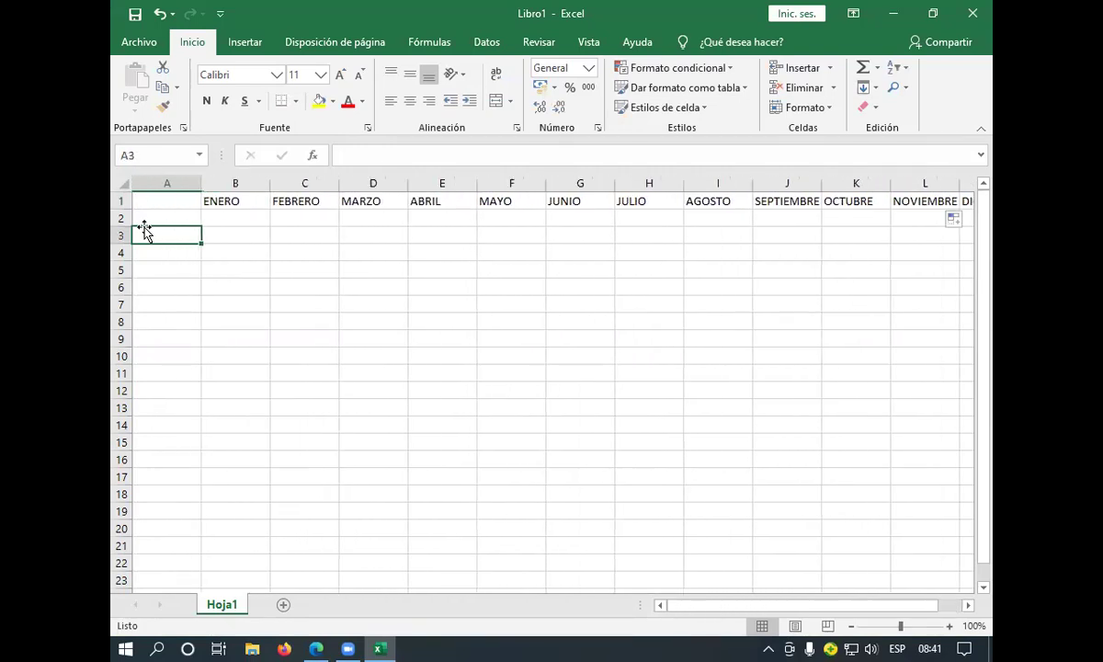
{"action": "left_click", "coordinate": [212, 220]}
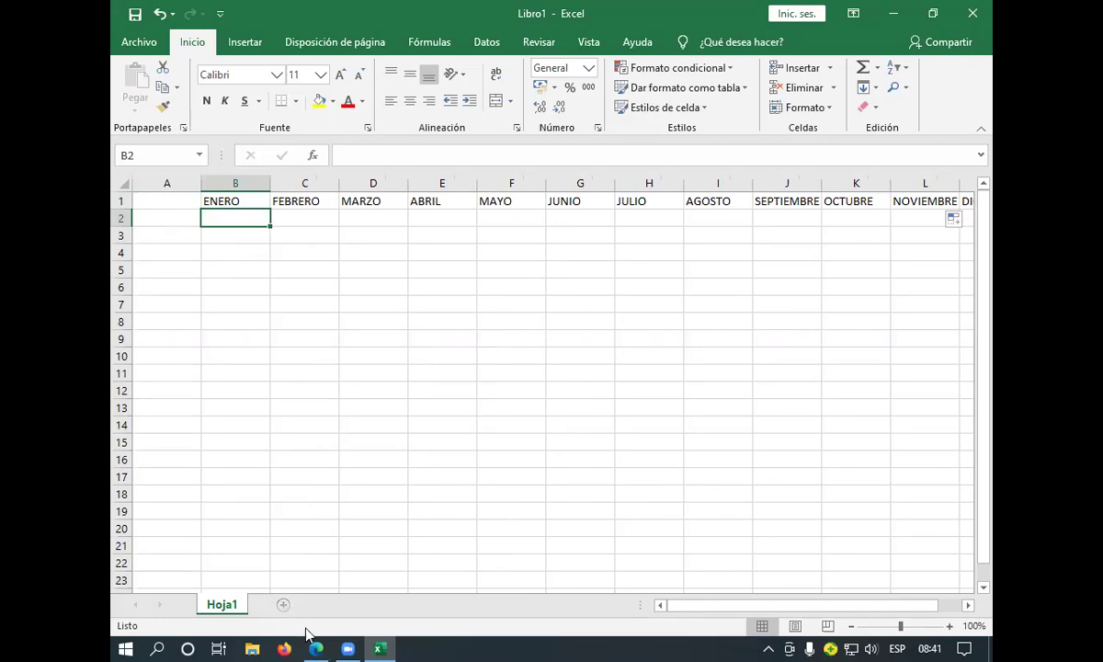
Read the cash-flow exercise statement in flujo de caja #1.pdf in Edge and return to the Excel workbook
{"action": "mouse_move", "coordinate": [347, 644]}
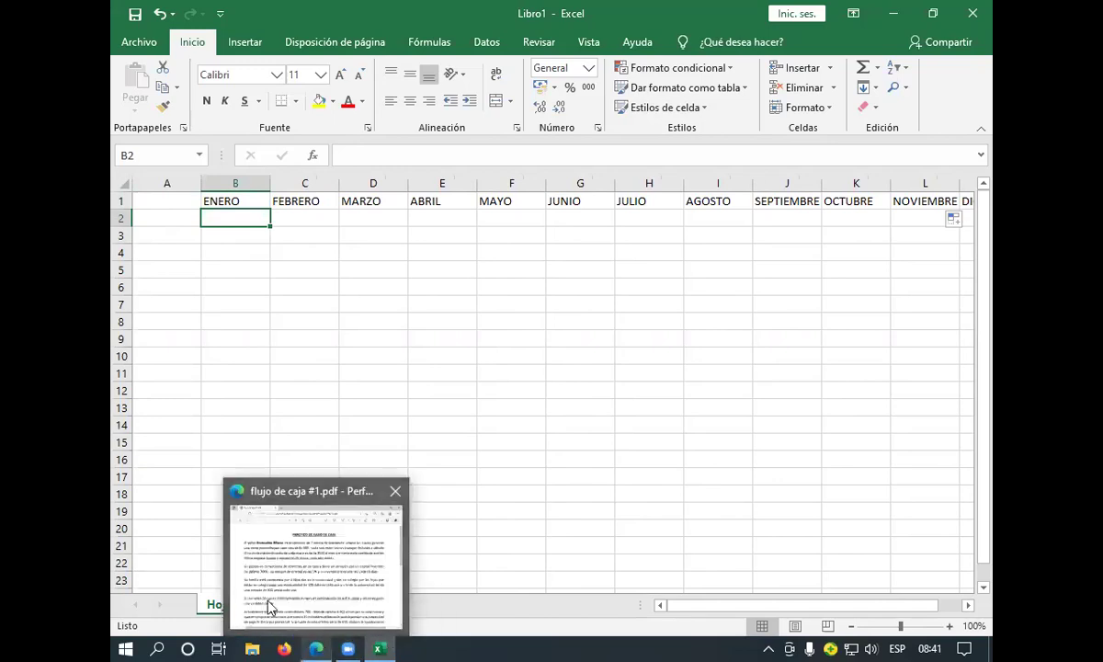
{"action": "left_click", "coordinate": [322, 528]}
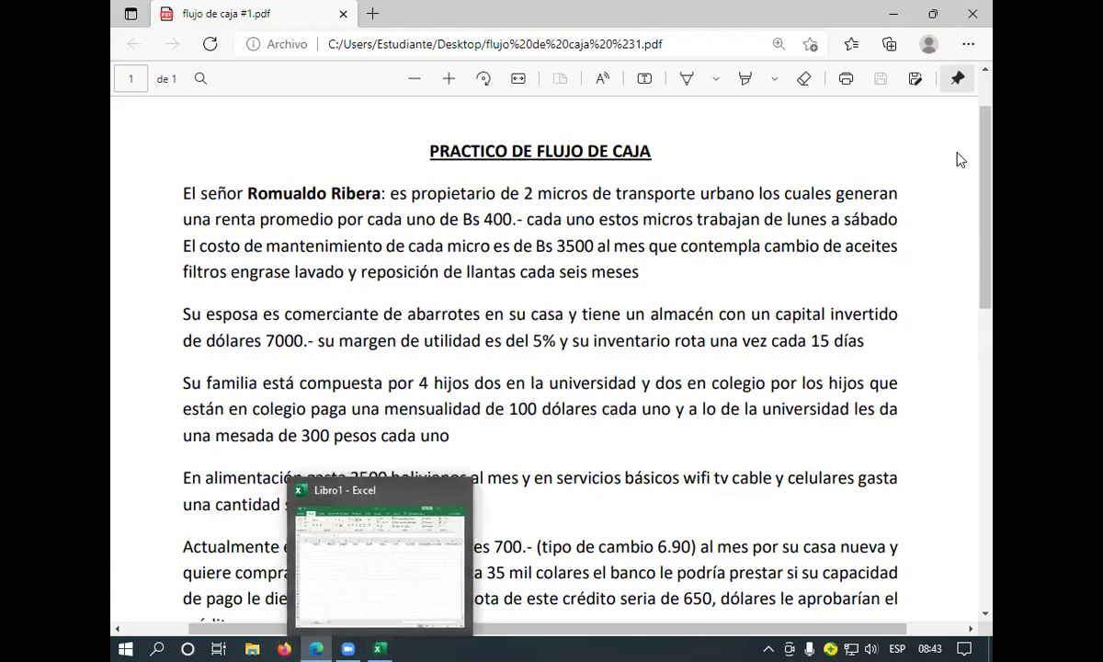
{"action": "left_click", "coordinate": [379, 588]}
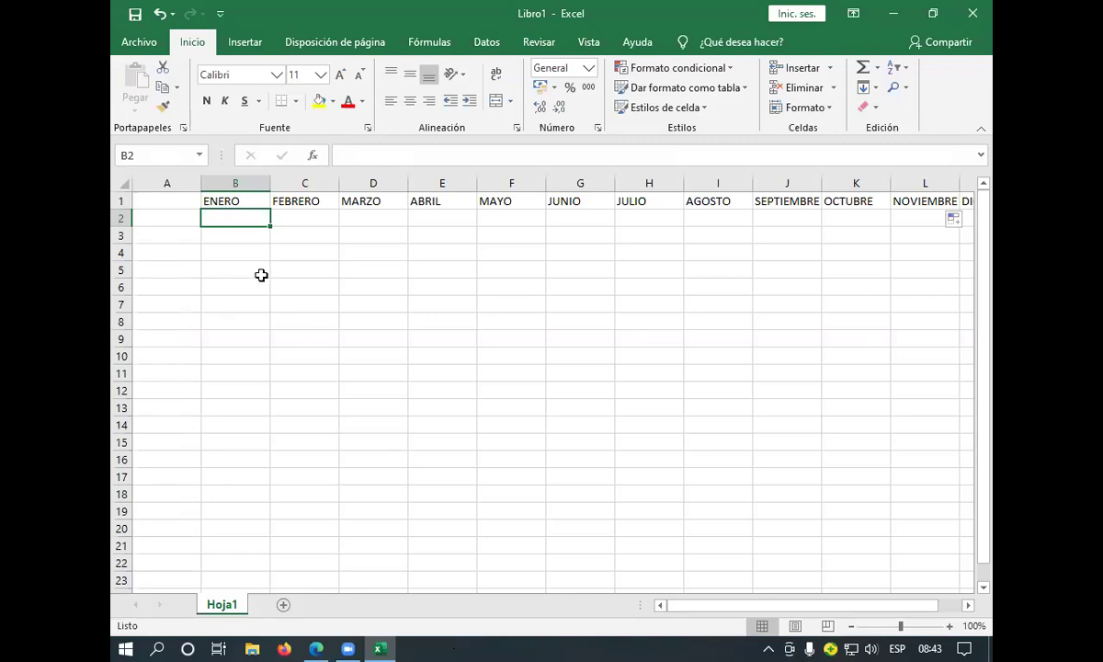
Label cell A2 "Renta de micros" and widen column A to fit the text
{"action": "left_click", "coordinate": [184, 228]}
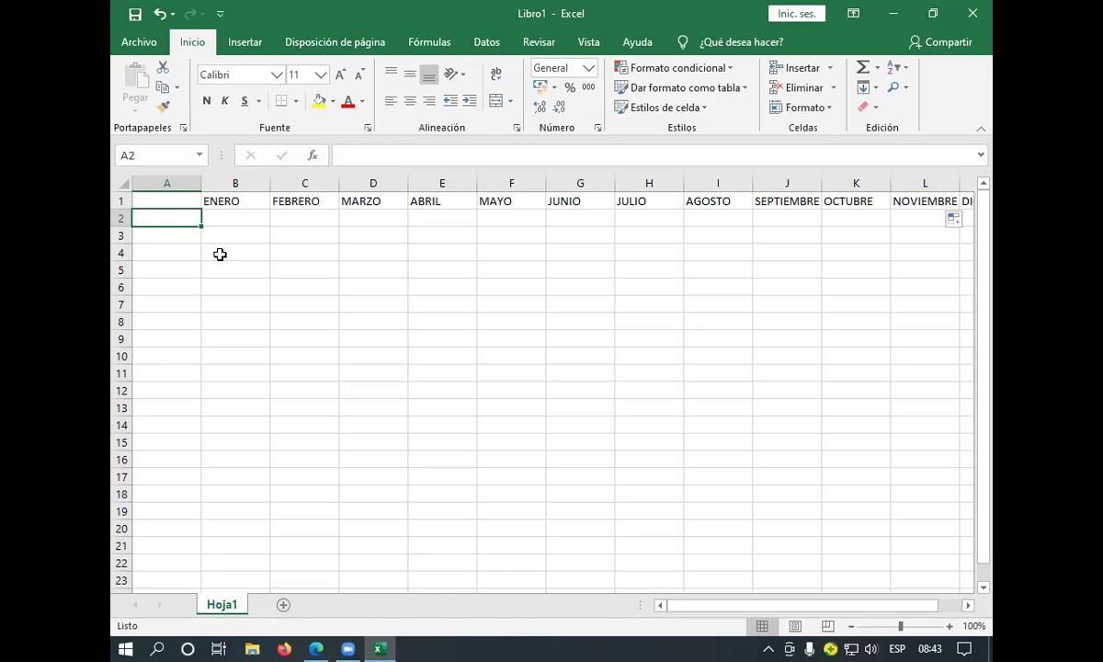
{"action": "type", "text": "Renta"}
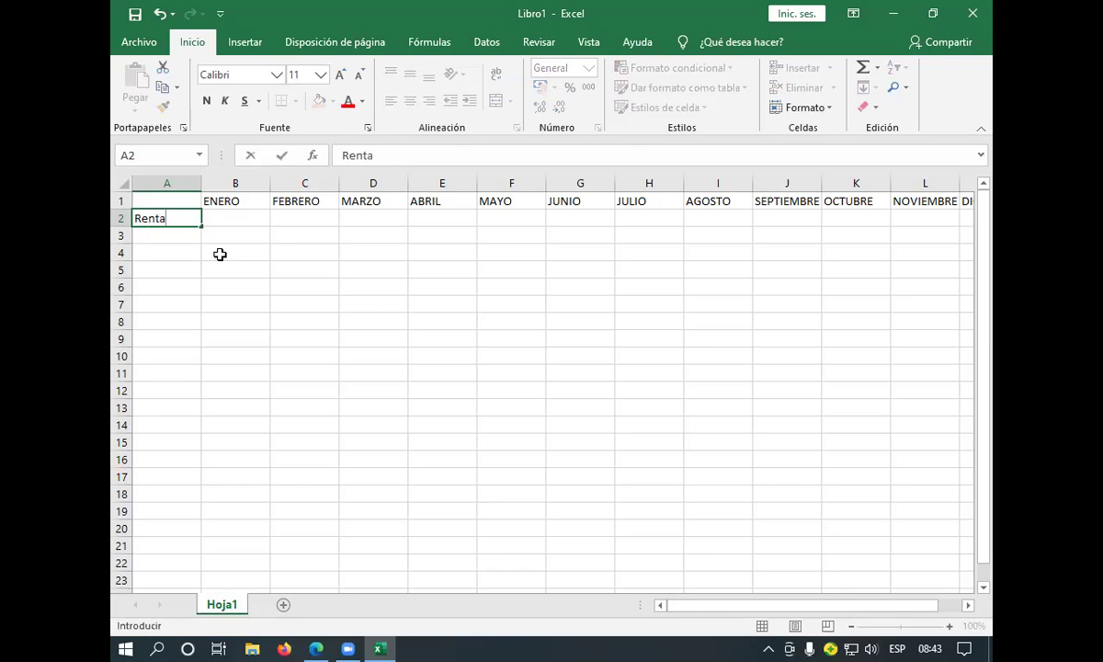
{"action": "type", "text": " de micros"}
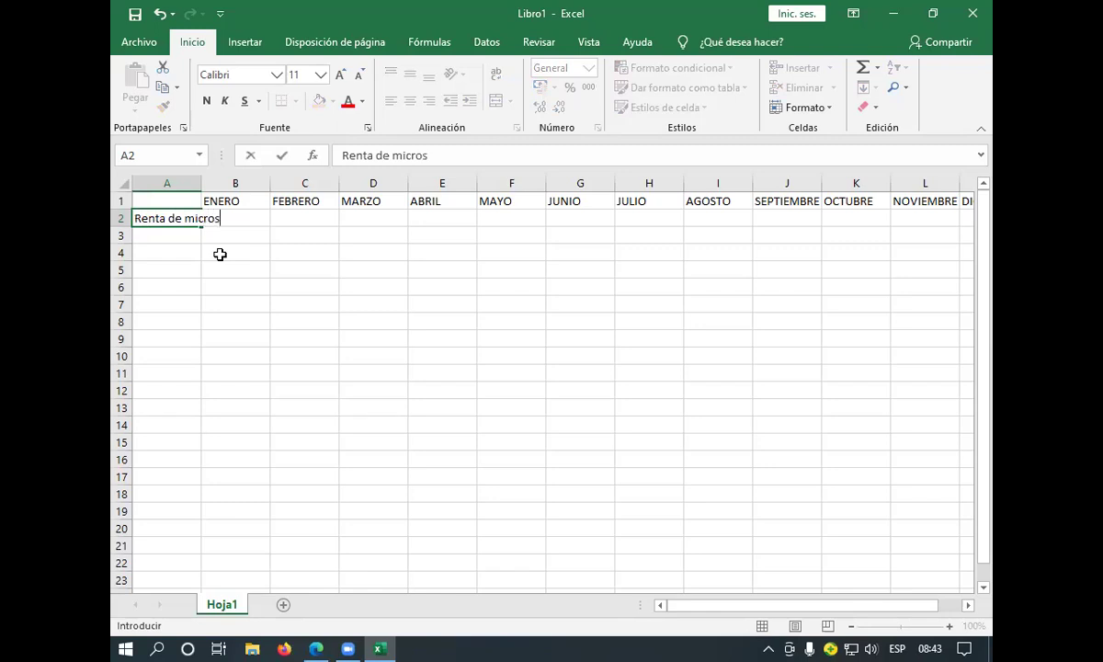
{"action": "key", "text": "Return"}
{"action": "left_click", "coordinate": [188, 177]}
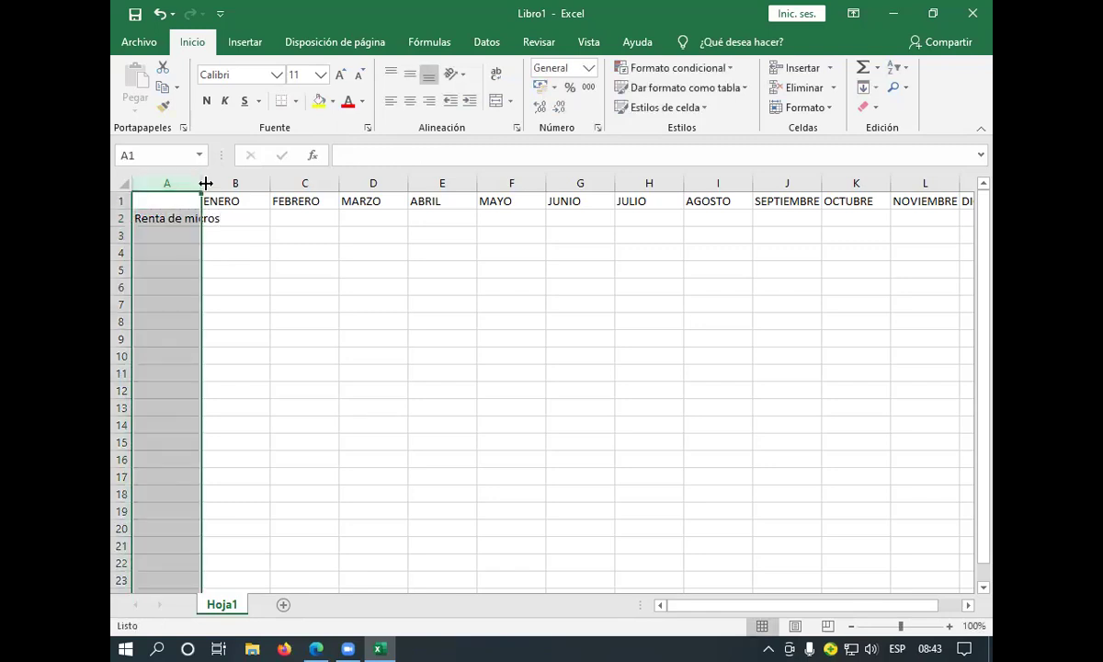
{"action": "left_click_drag", "start_coordinate": [200, 174], "coordinate": [224, 173]}
Calculate the January minibus income in cell B2 with the formula +((2*400)*6)*4
{"action": "left_click", "coordinate": [247, 215]}
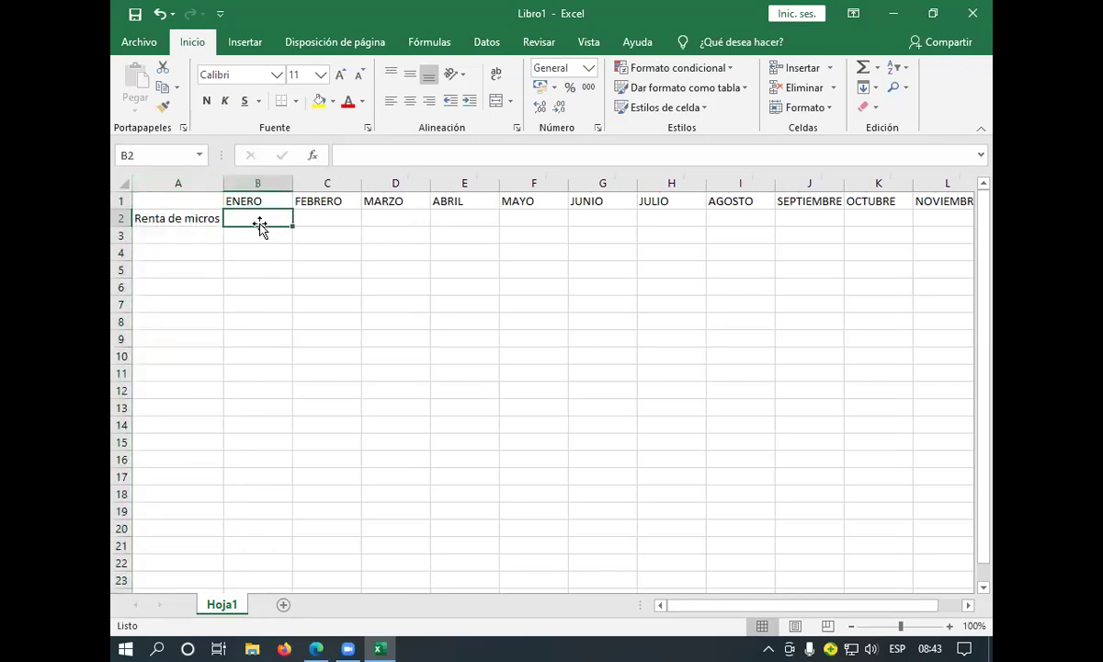
{"action": "type", "text": "+"}
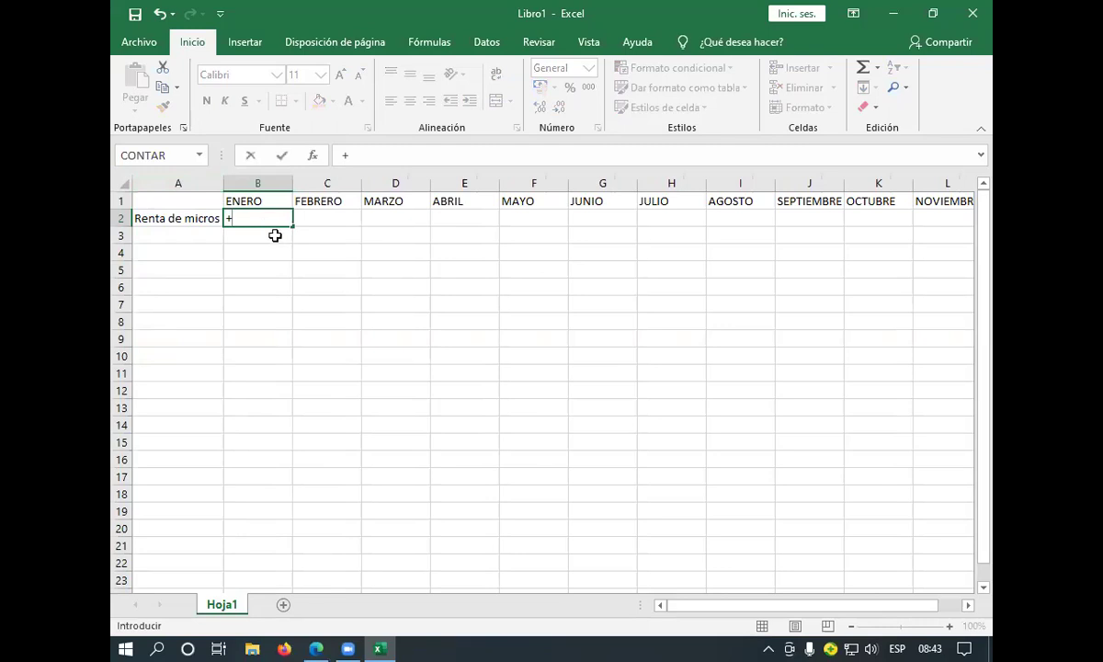
{"action": "type", "text": "(2*400"}
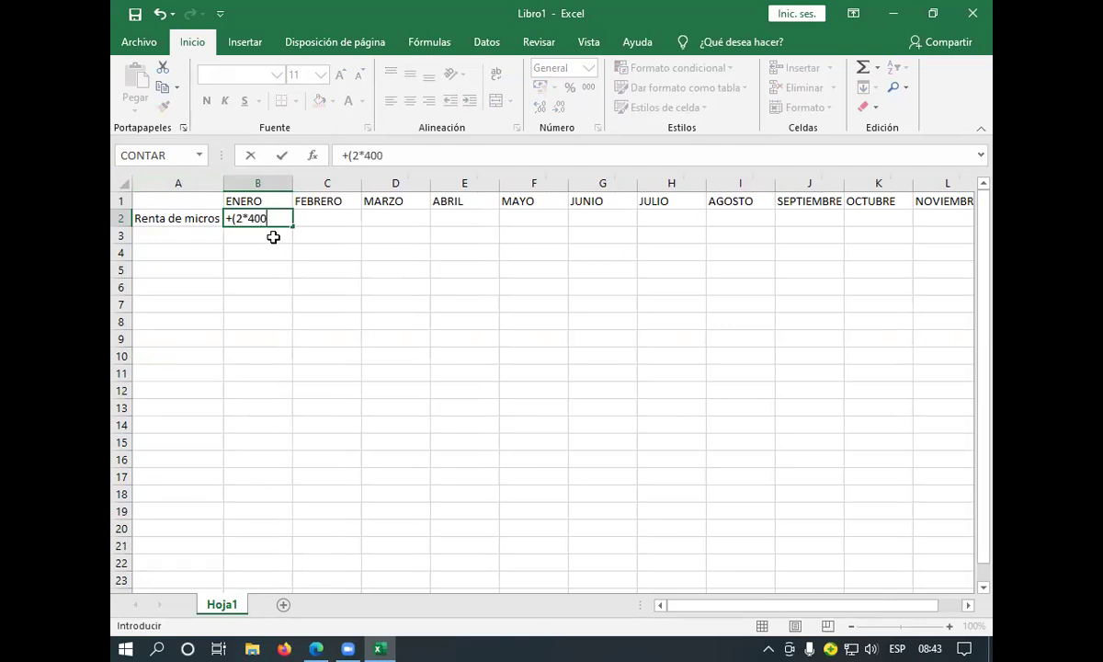
{"action": "type", "text": ")*6)*4"}
{"action": "left_click", "coordinate": [234, 221]}
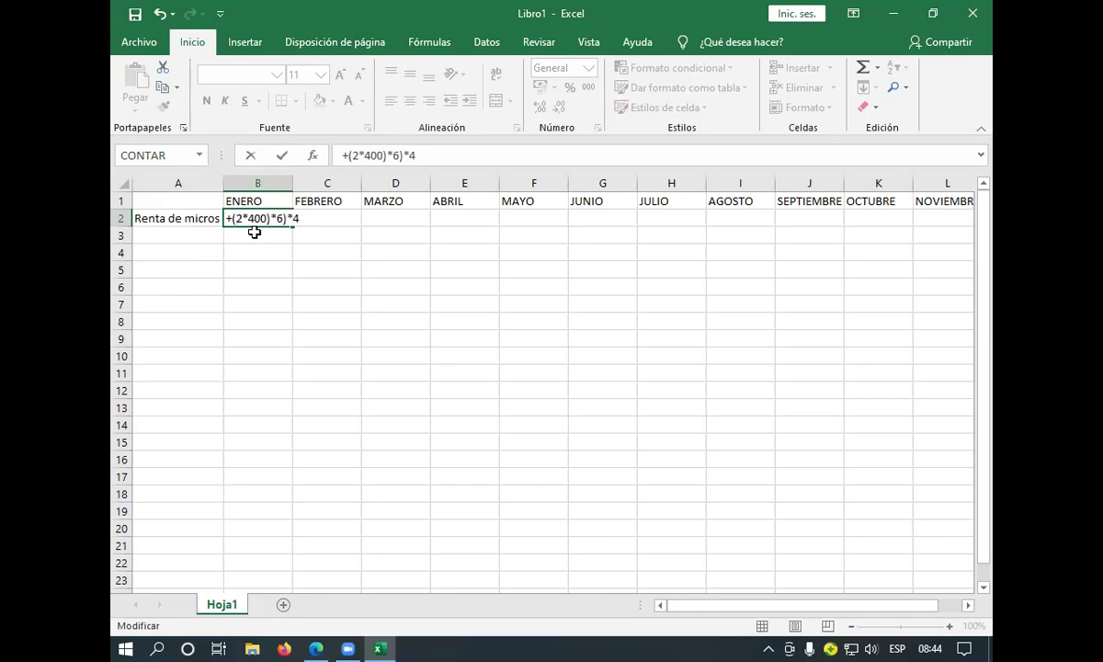
{"action": "key", "text": "Return"}
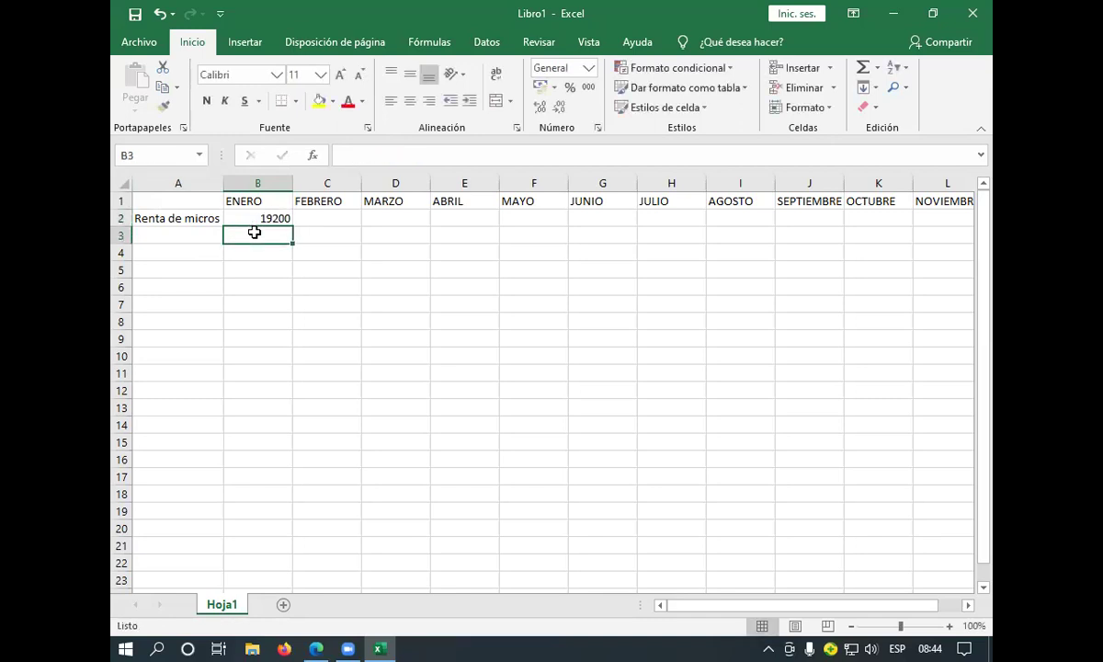
Copy the B2 income formula across row 2 through DICIEMBRE in column M
{"action": "left_click", "coordinate": [262, 213]}
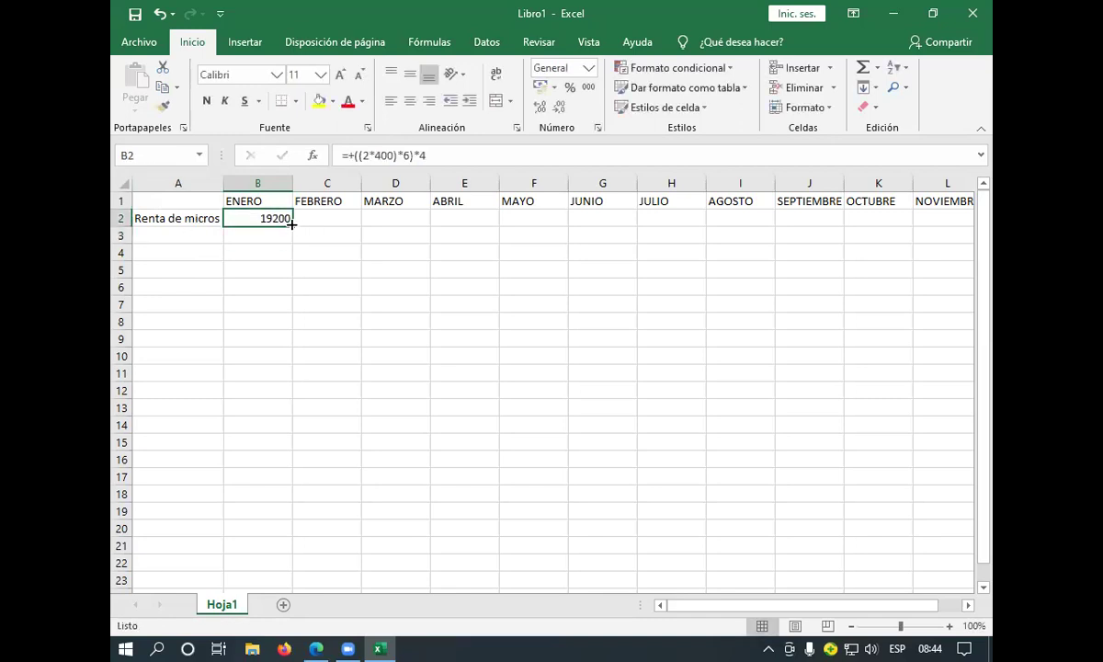
{"action": "left_click_drag", "start_coordinate": [292, 223], "coordinate": [908, 236]}
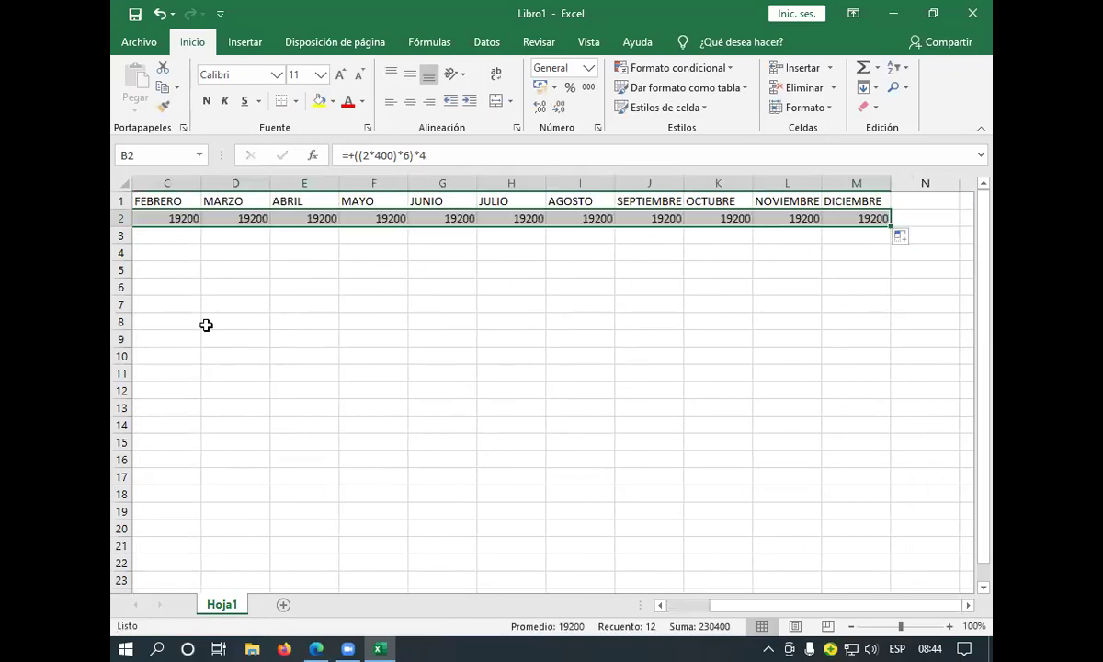
{"action": "left_click", "coordinate": [204, 321]}
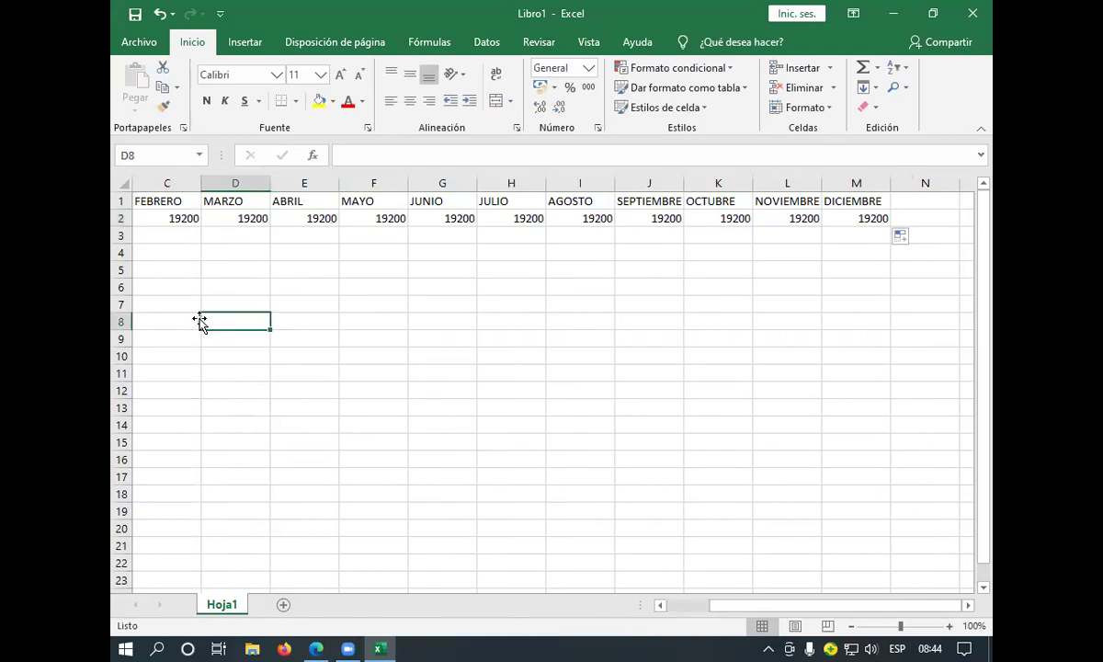
{"action": "left_click", "coordinate": [166, 239]}
{"action": "key", "text": "Left"}
{"action": "key", "text": "Left"}
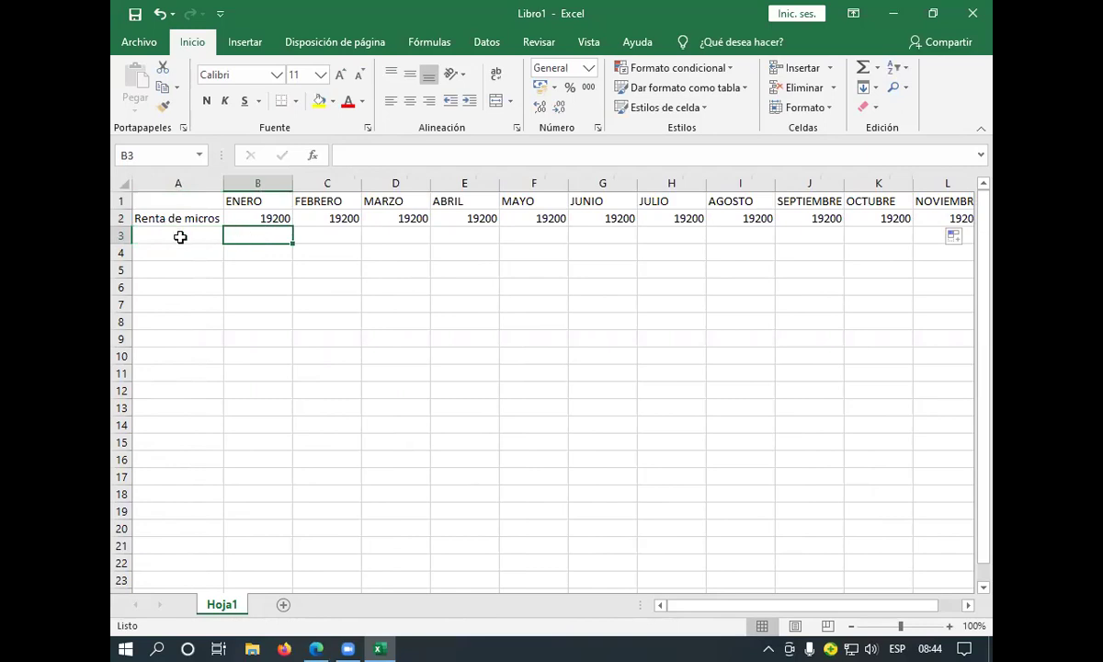
Review the grocery business and household details in flujo de caja #1.pdf in Edge and return to cell A3 of the Excel workbook
{"action": "left_click", "coordinate": [180, 234]}
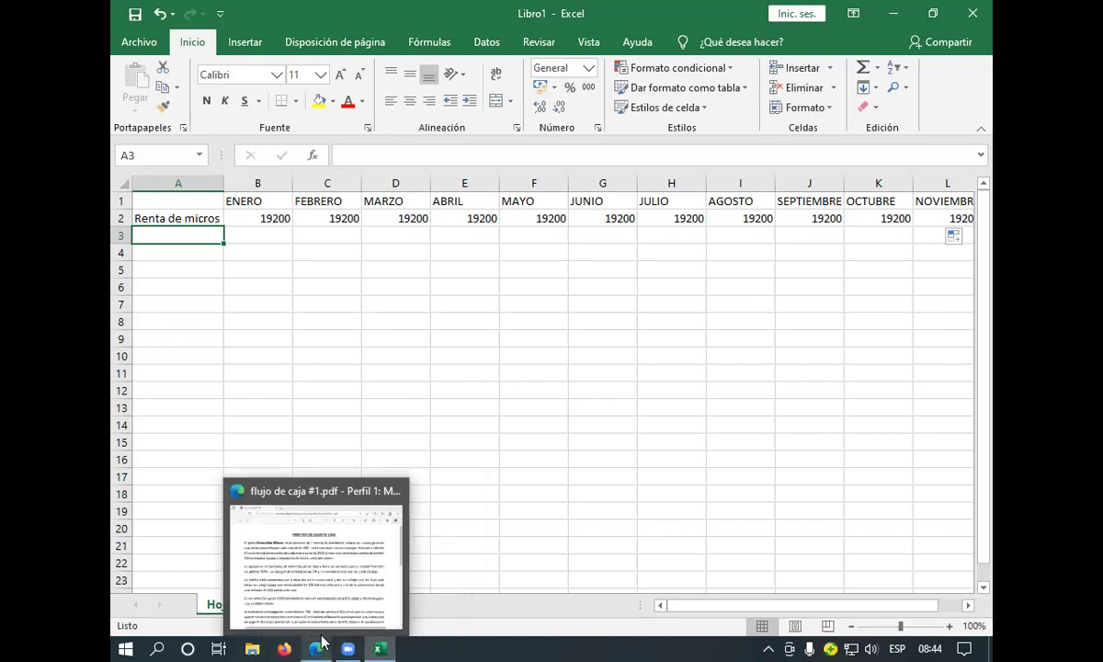
{"action": "left_click", "coordinate": [309, 602]}
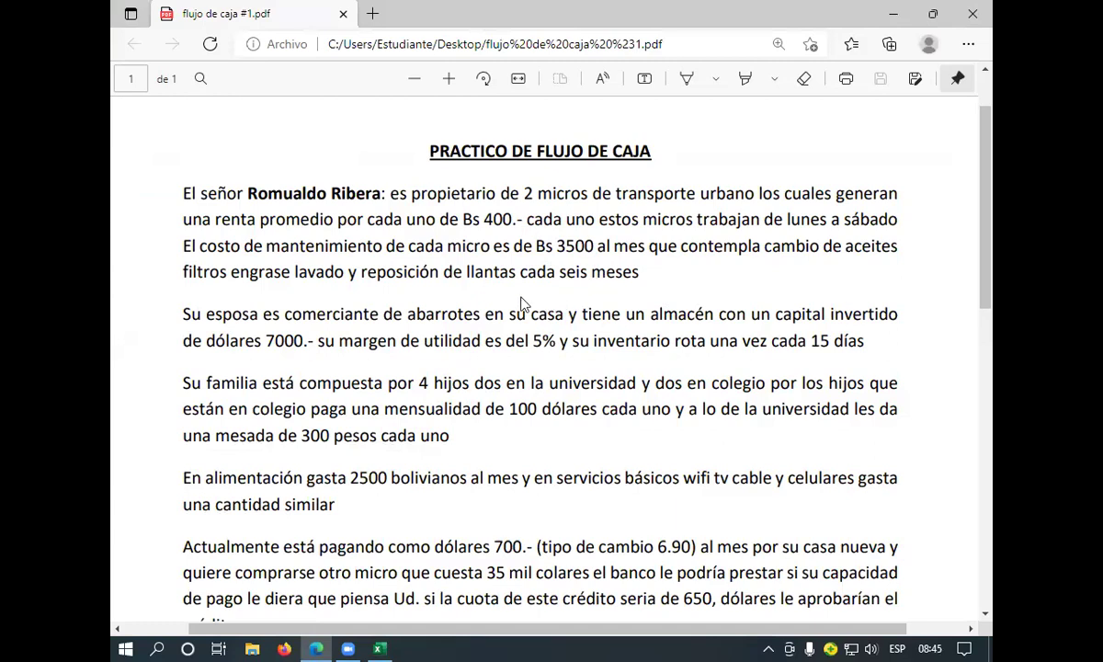
{"action": "scroll", "coordinate": [471, 300], "scroll_direction": "down", "scroll_amount": 1}
{"action": "scroll", "coordinate": [442, 282], "scroll_direction": "up", "scroll_amount": 1}
{"action": "mouse_move", "coordinate": [368, 602]}
{"action": "mouse_move", "coordinate": [379, 648]}
{"action": "left_click", "coordinate": [372, 613]}
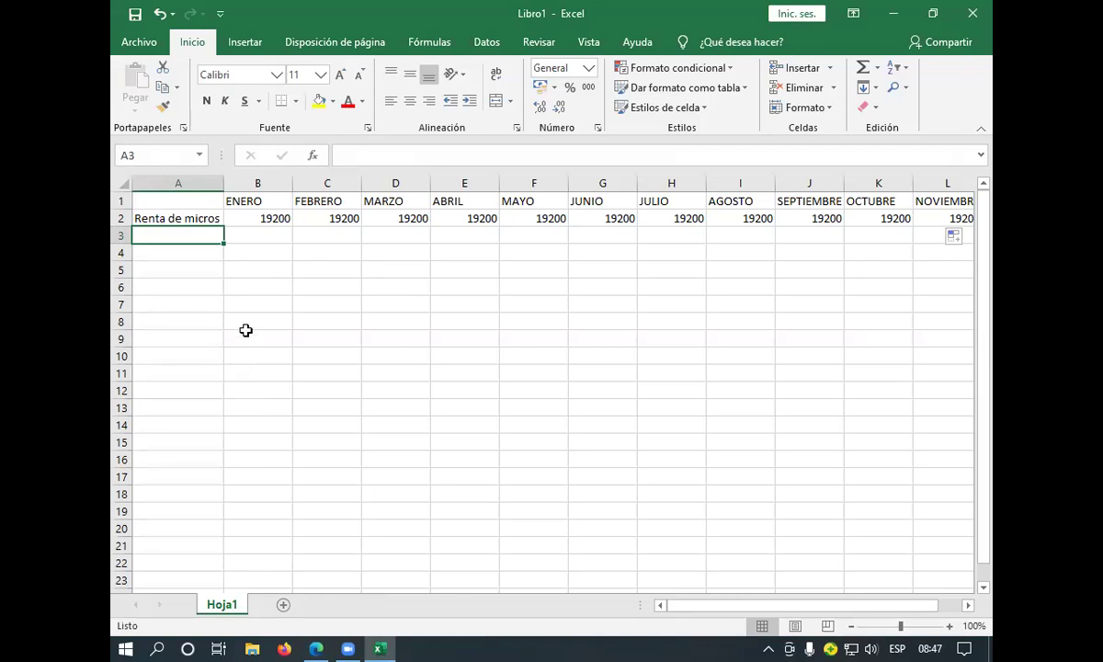
{"action": "mouse_move", "coordinate": [316, 648]}
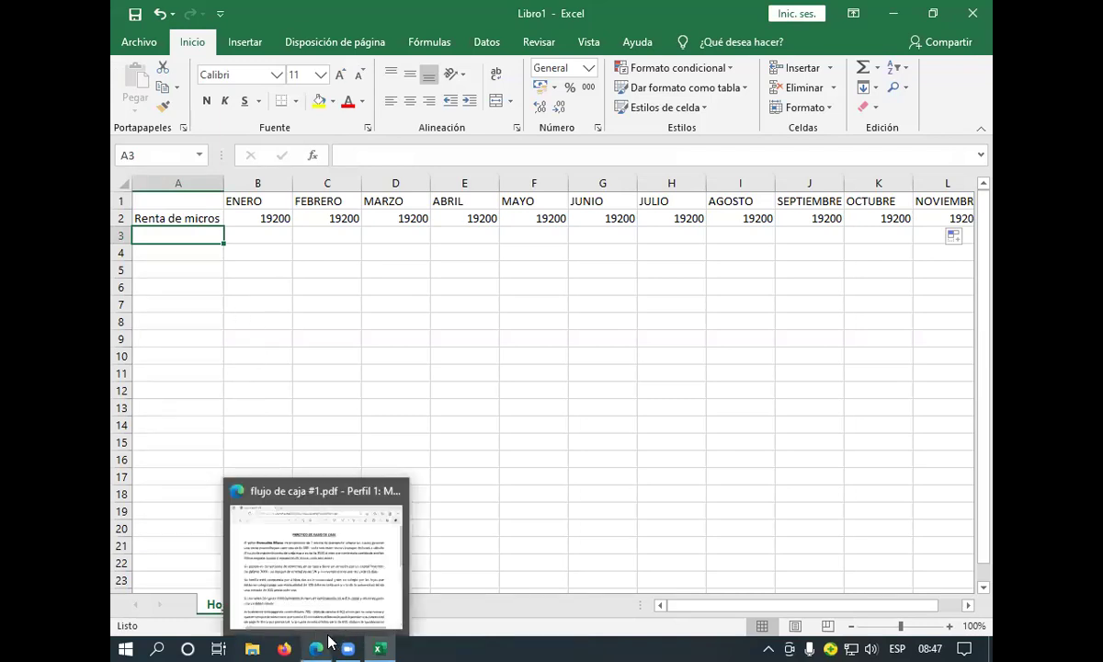
{"action": "left_click", "coordinate": [315, 611]}
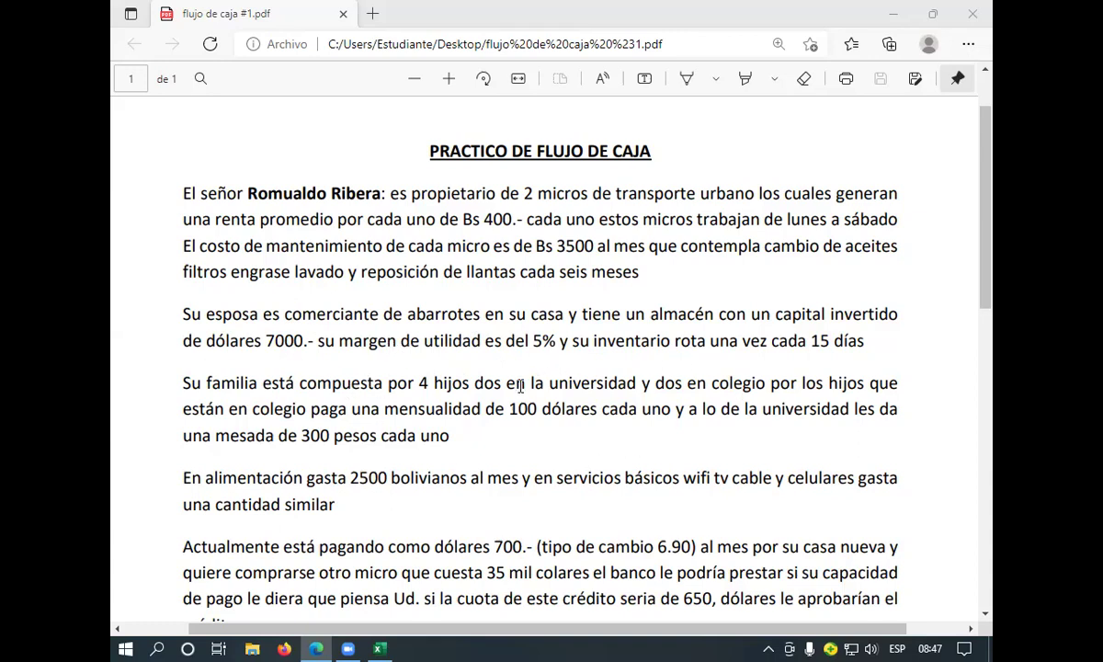
{"action": "mouse_move", "coordinate": [379, 646]}
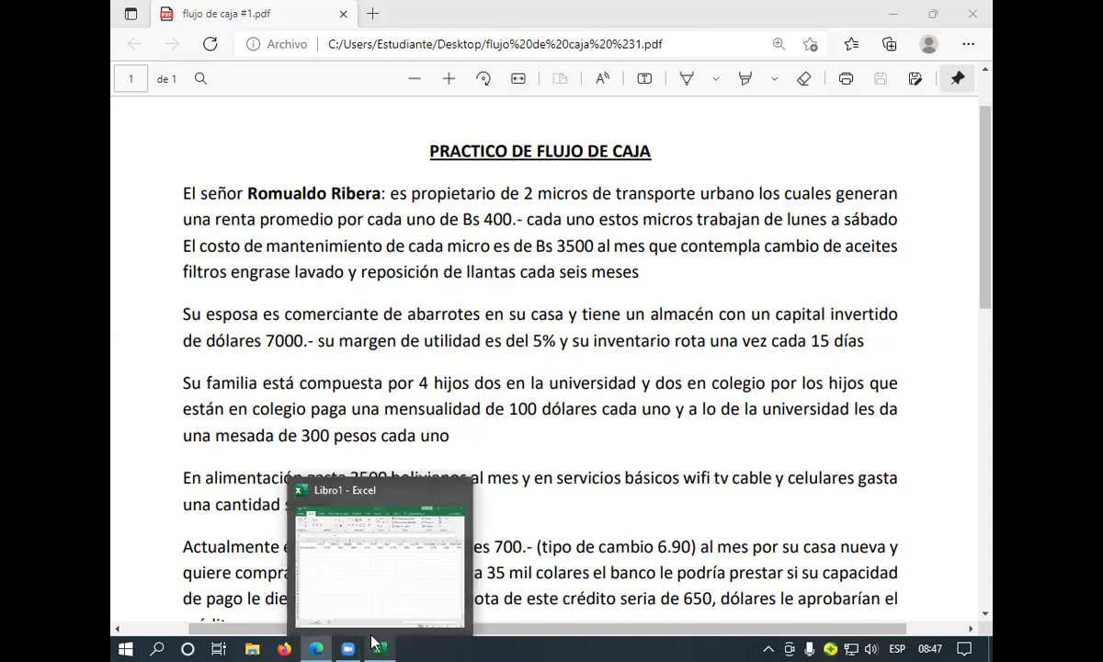
{"action": "left_click", "coordinate": [367, 602]}
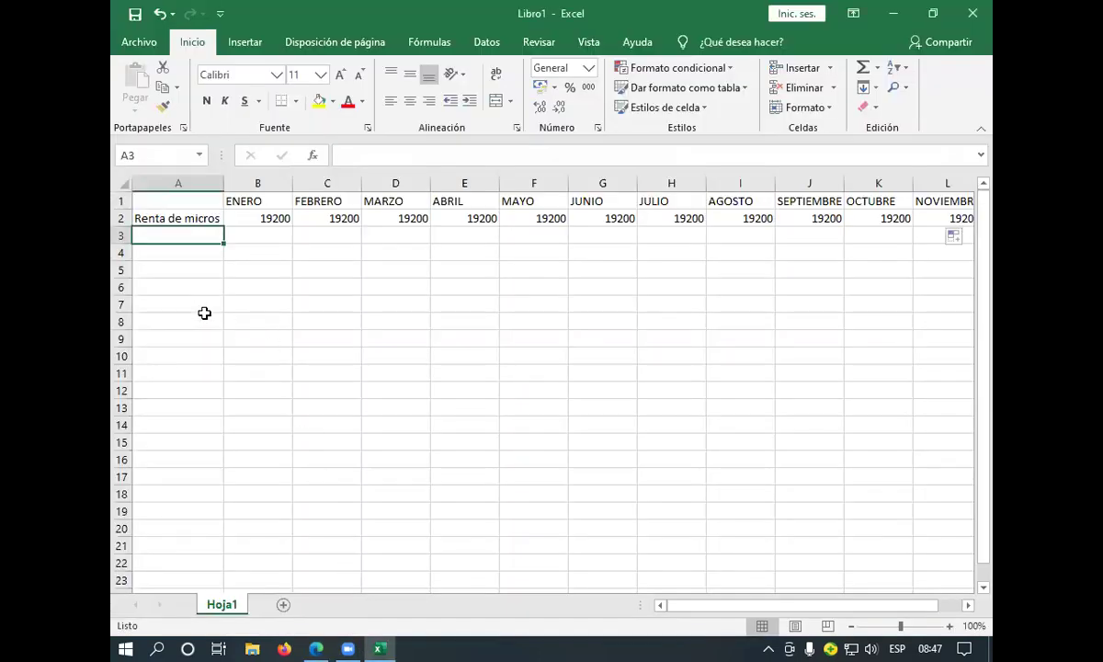
Label cell A3 "venta de abarrotes"
{"action": "type", "text": "venta de"}
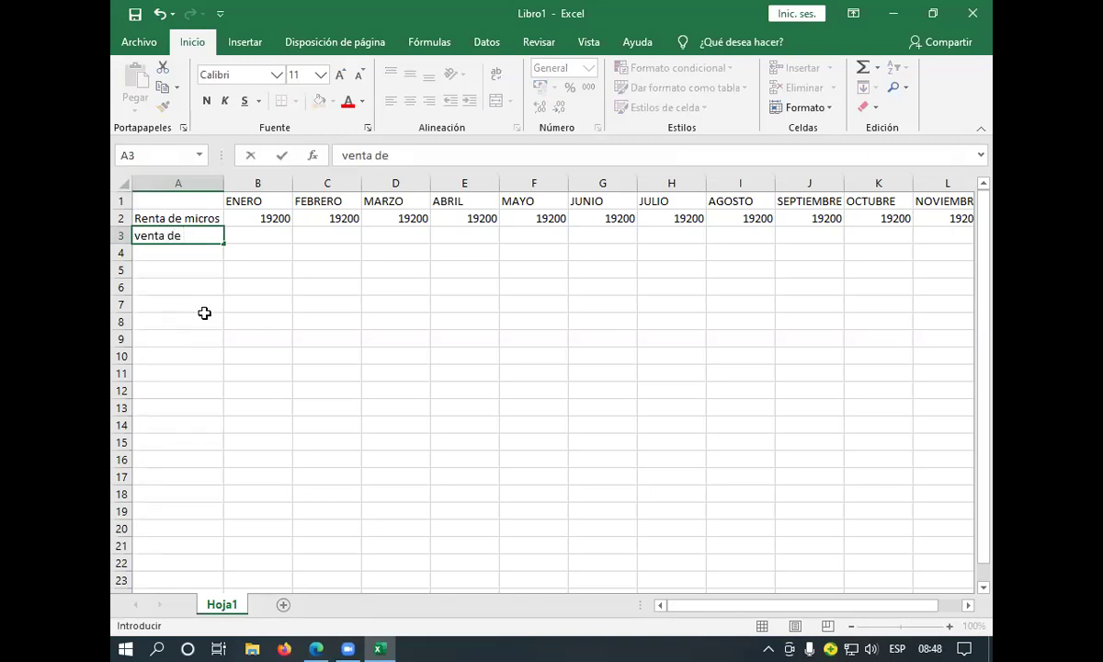
{"action": "type", "text": " abarrotes"}
{"action": "key", "text": "Return"}
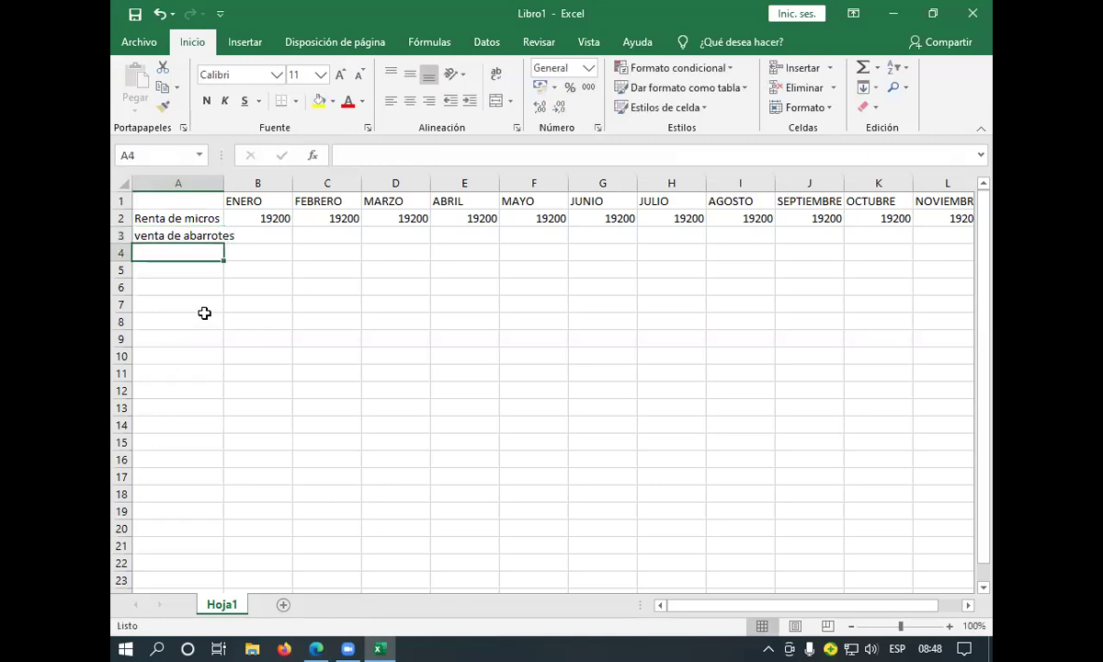
Widen column A so the label "venta de abarrotes" fits inside its cell
{"action": "left_click_drag", "start_coordinate": [222, 181], "coordinate": [240, 183]}
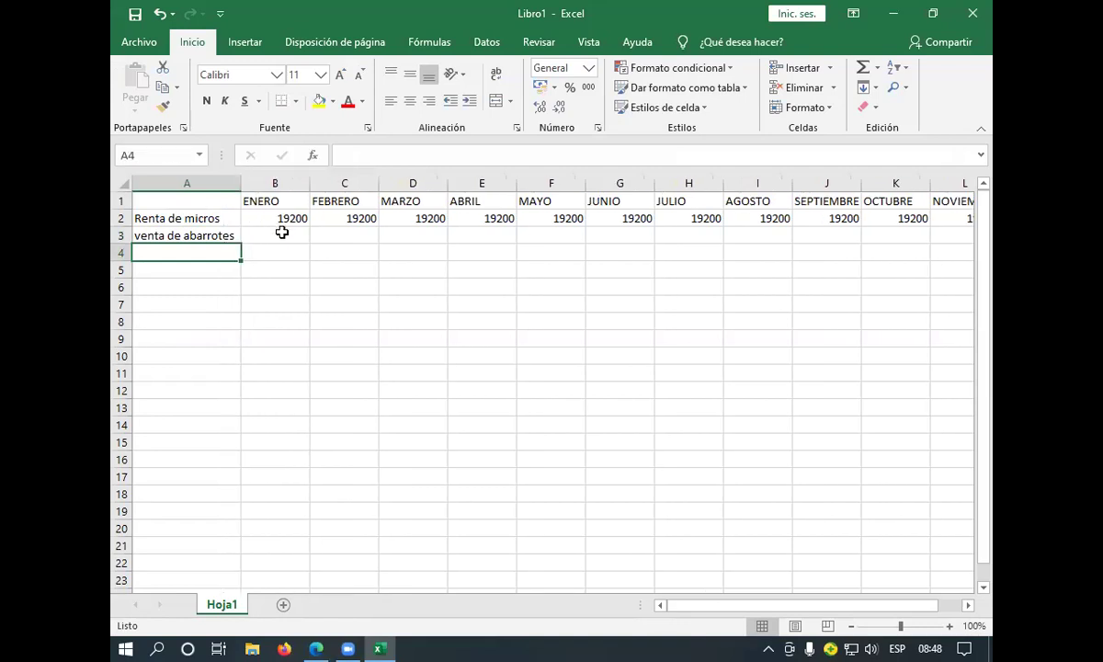
{"action": "left_click", "coordinate": [273, 235]}
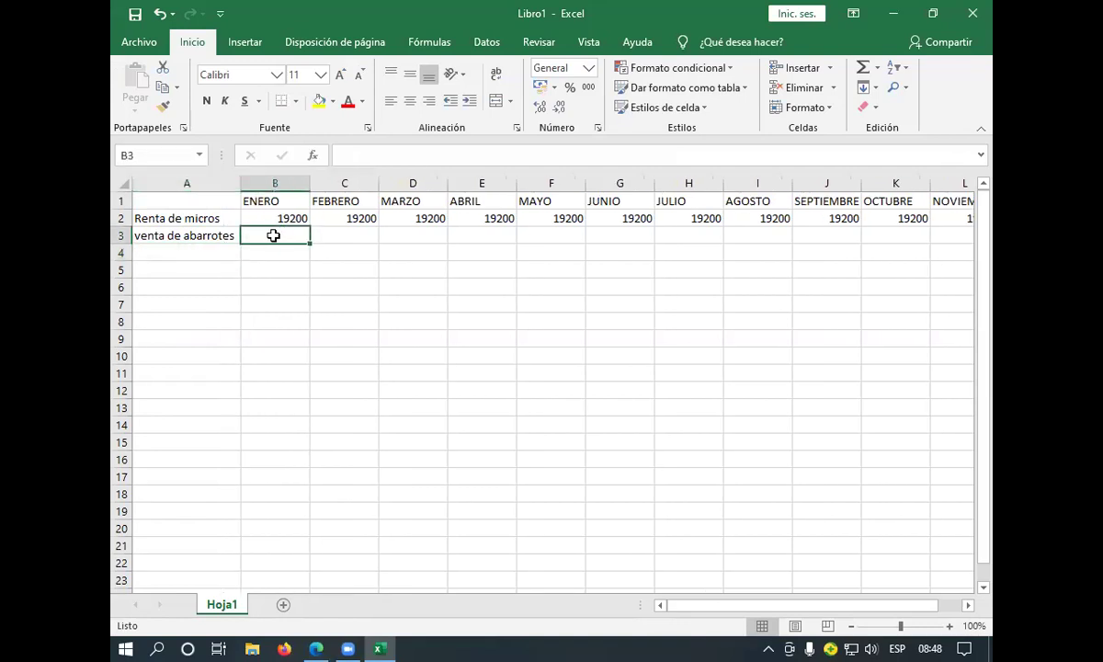
{"action": "left_click", "coordinate": [226, 236]}
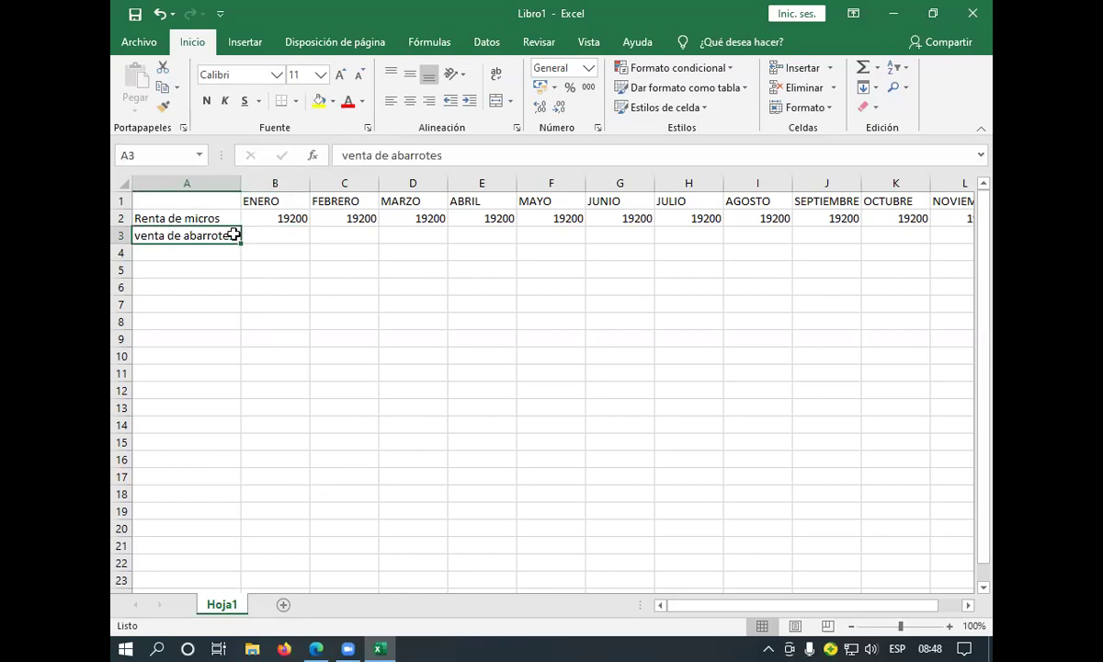
Retype the final letters "es" of the grocery label in cell A3
{"action": "double_click", "coordinate": [235, 236]}
{"action": "key", "text": "BackSpace"}
{"action": "key", "text": "BackSpace"}
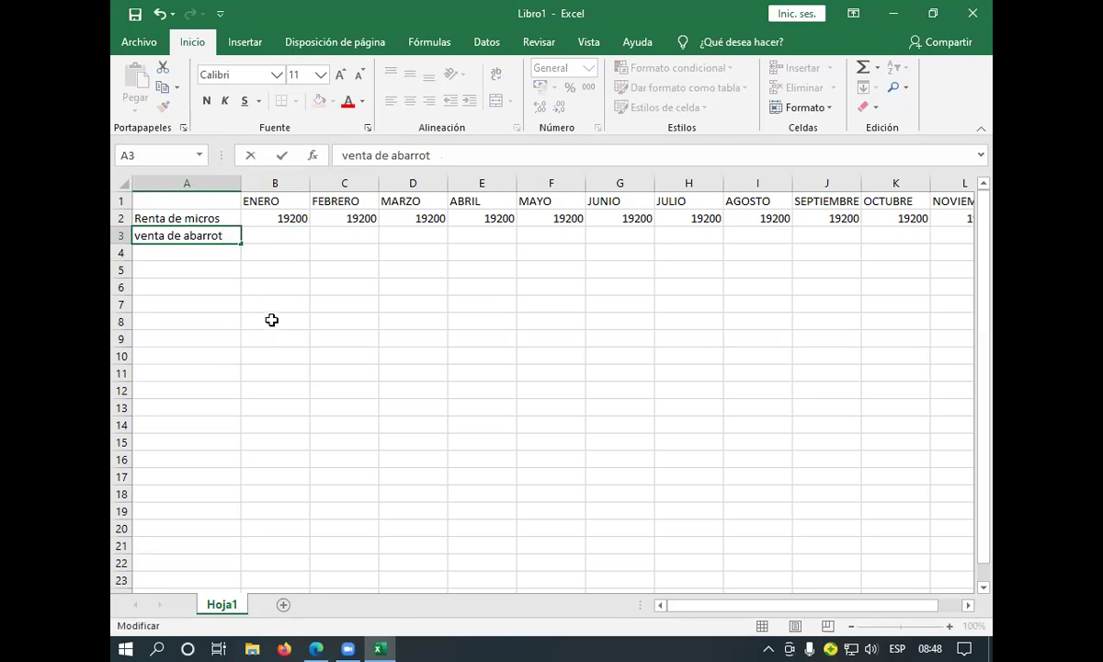
{"action": "type", "text": "es"}
{"action": "left_click", "coordinate": [307, 257]}
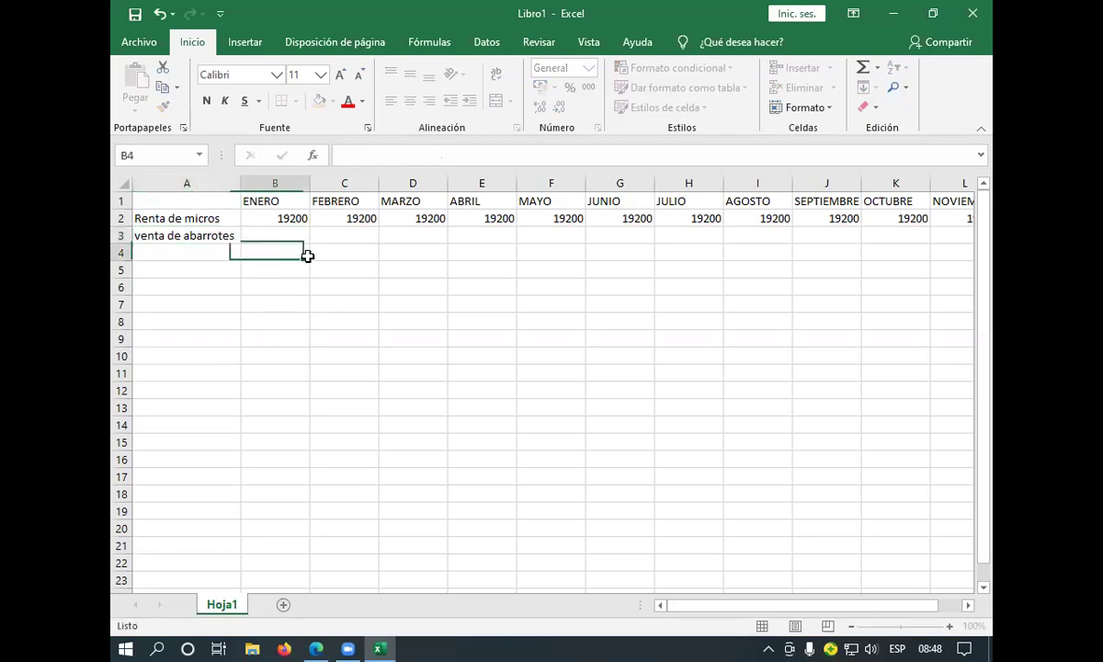
Review the grocery capital, profit margin, inventory rotation and exchange rate in flujo de caja #1.pdf in Edge, and return to cell B3 in Excel
{"action": "left_click", "coordinate": [286, 235]}
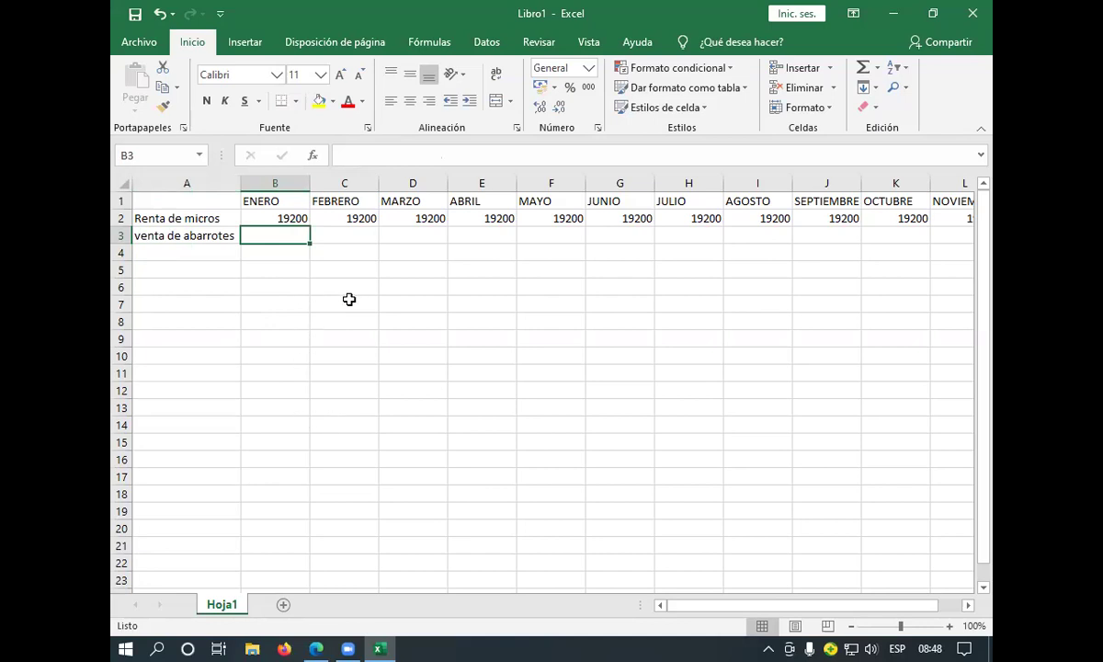
{"action": "mouse_move", "coordinate": [314, 644]}
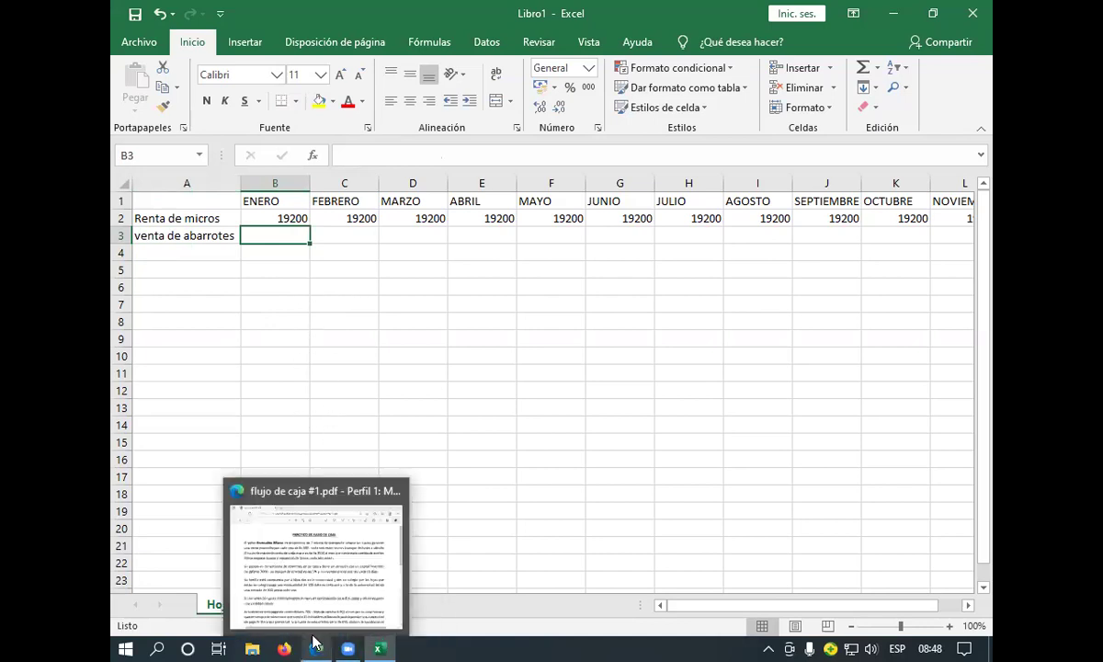
{"action": "left_click", "coordinate": [315, 589]}
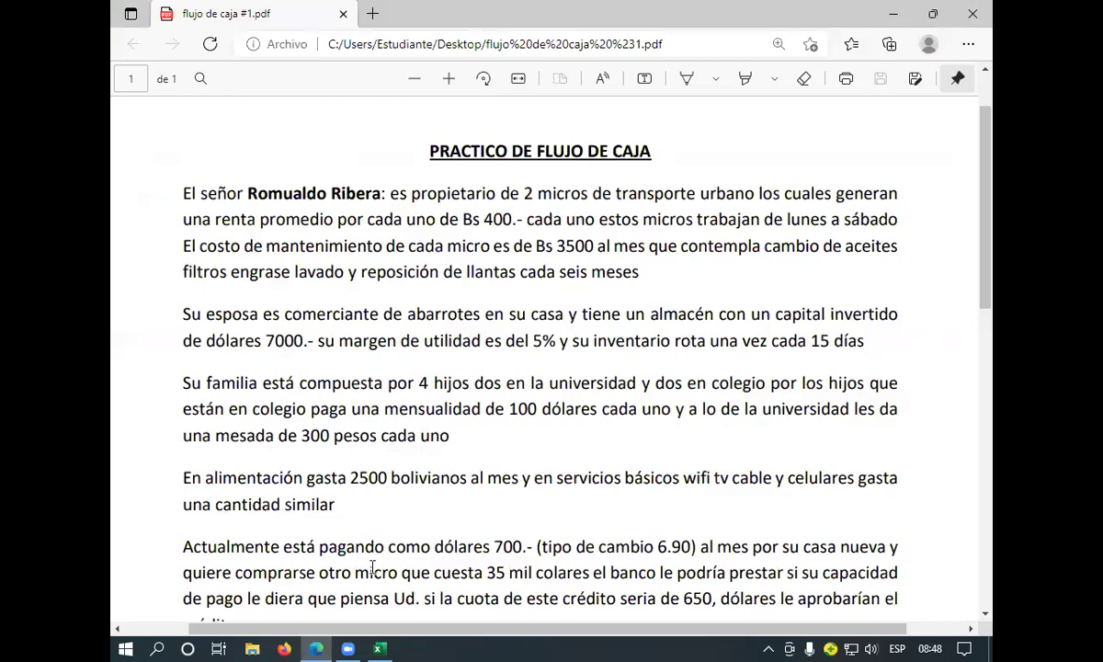
{"action": "mouse_move", "coordinate": [386, 643]}
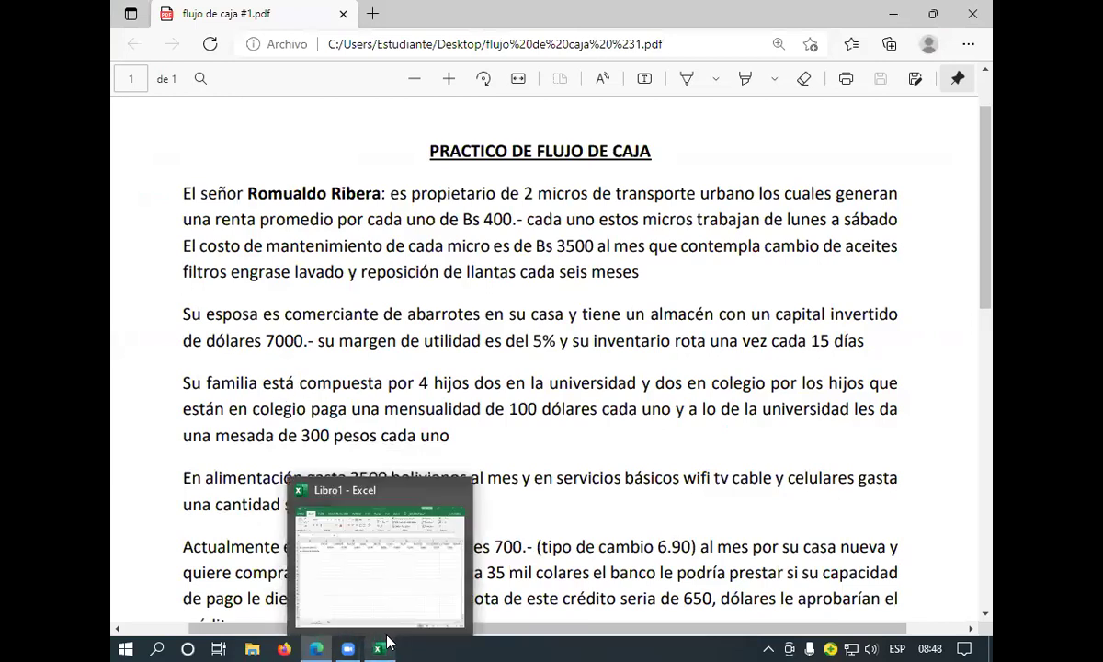
{"action": "left_click", "coordinate": [363, 565]}
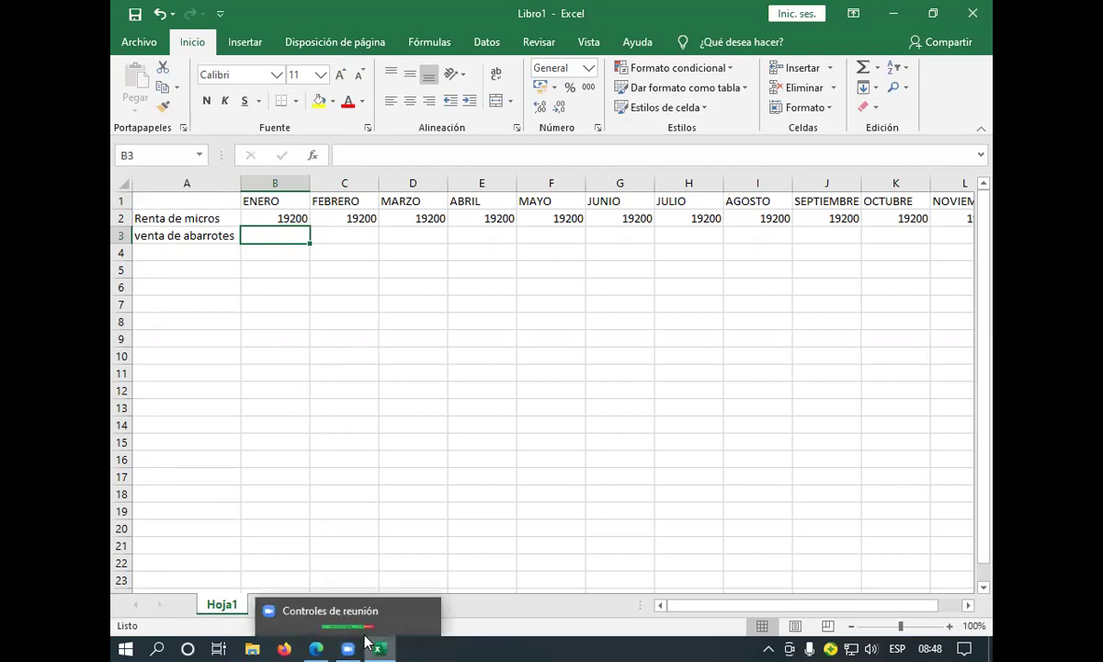
{"action": "mouse_move", "coordinate": [317, 647]}
{"action": "left_click", "coordinate": [315, 598]}
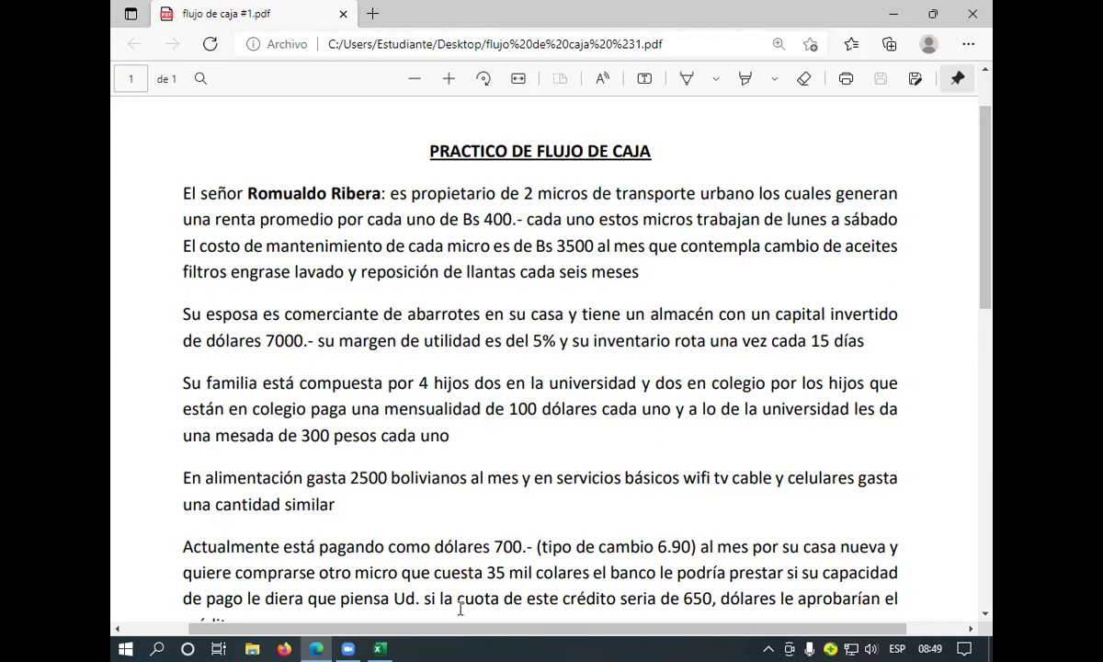
{"action": "scroll", "coordinate": [465, 585], "scroll_direction": "down", "scroll_amount": 1}
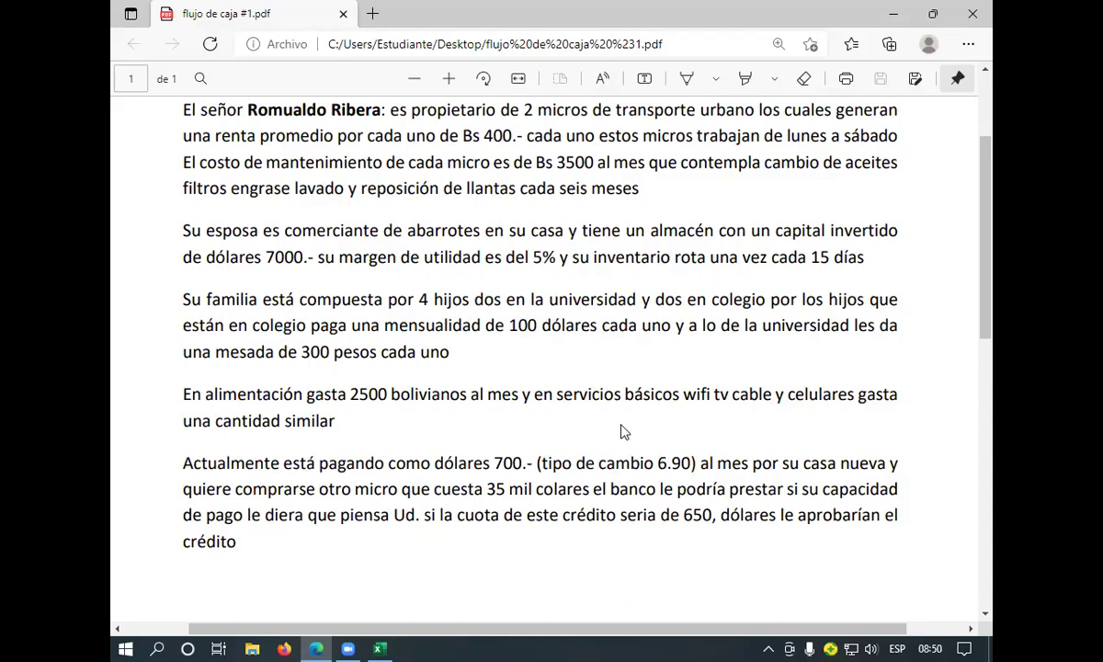
{"action": "double_click", "coordinate": [662, 462]}
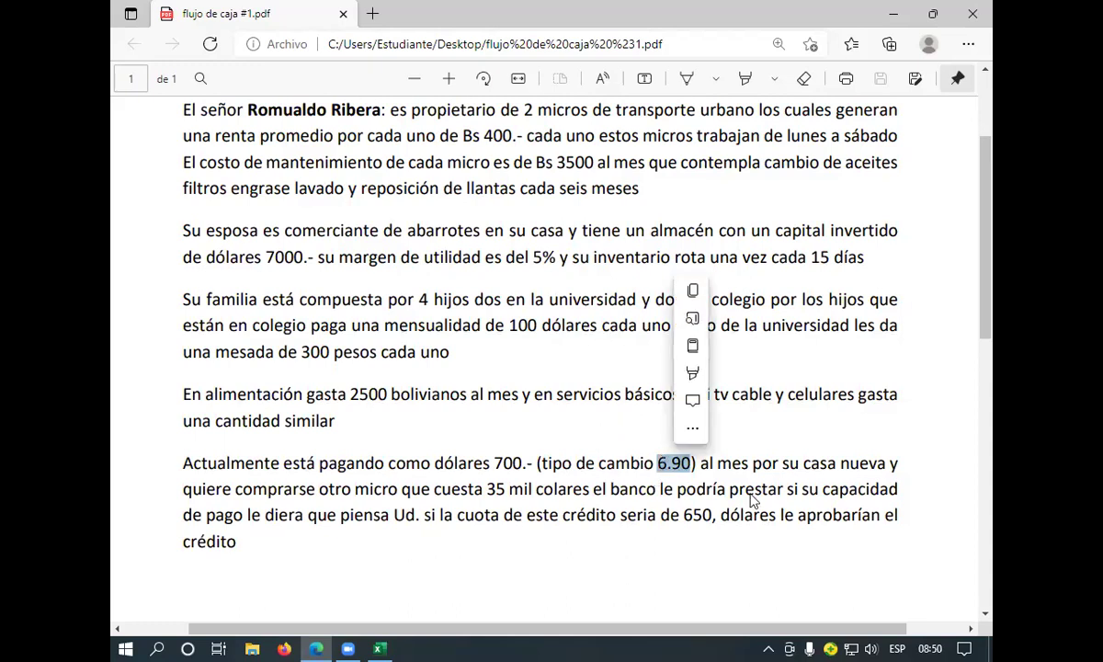
{"action": "left_click", "coordinate": [722, 441]}
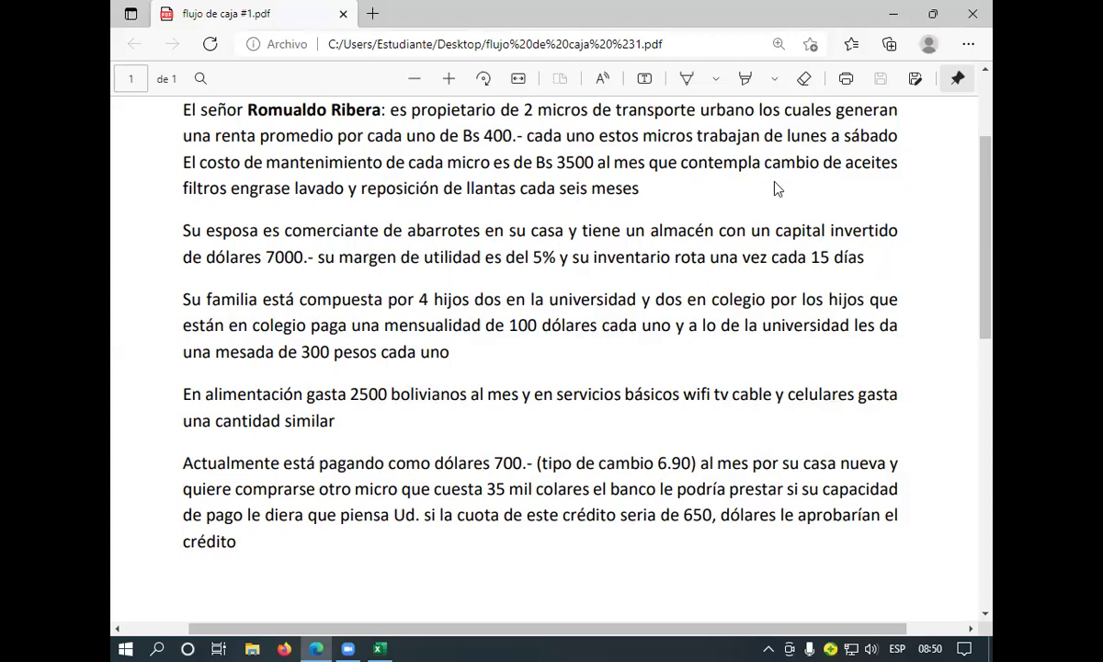
{"action": "mouse_move", "coordinate": [377, 649]}
{"action": "left_click", "coordinate": [345, 571]}
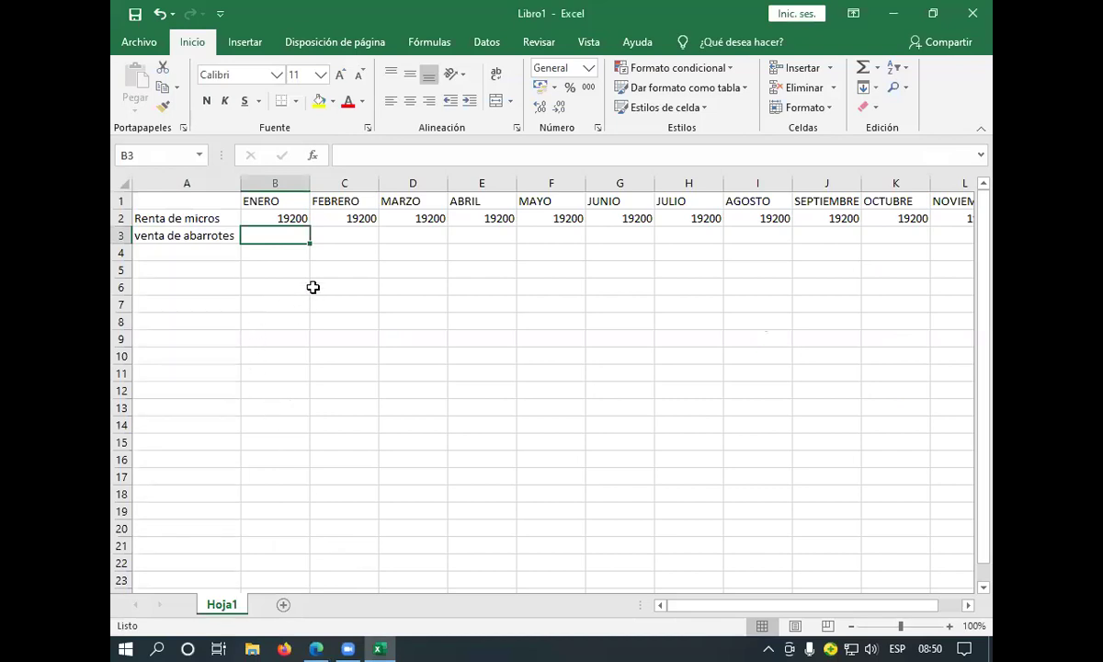
Calculate the January grocery income in cell B3 with the formula +((7000*5%)*2)*6.90
{"action": "type", "text": "+/"}
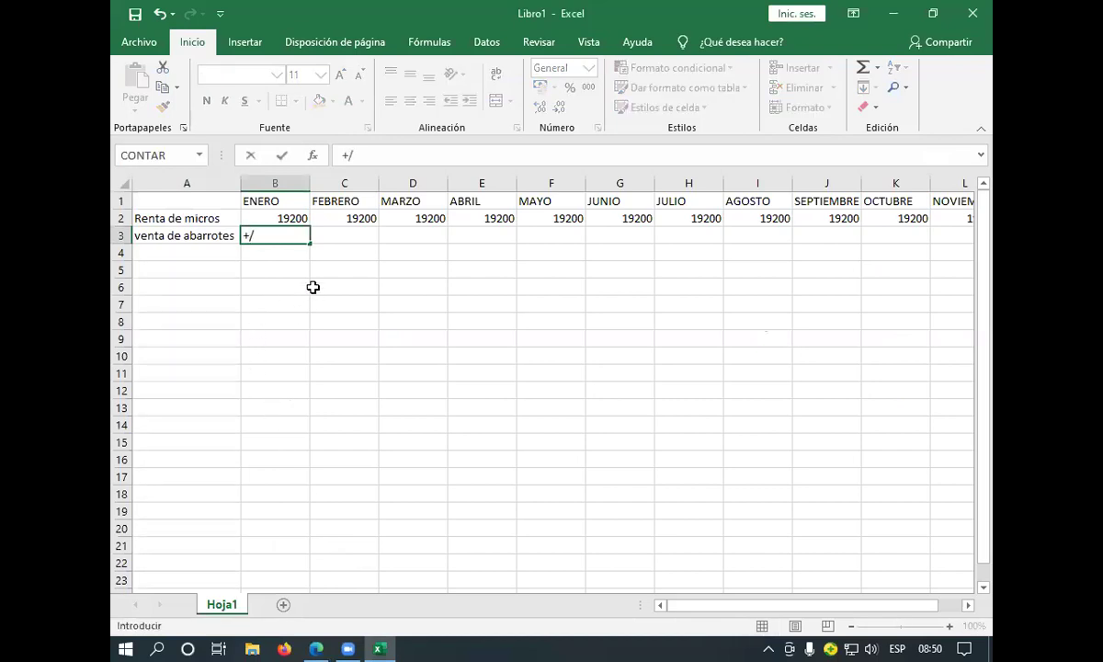
{"action": "key", "text": "BackSpace"}
{"action": "type", "text": "((700"}
{"action": "type", "text": "0*5%)*"}
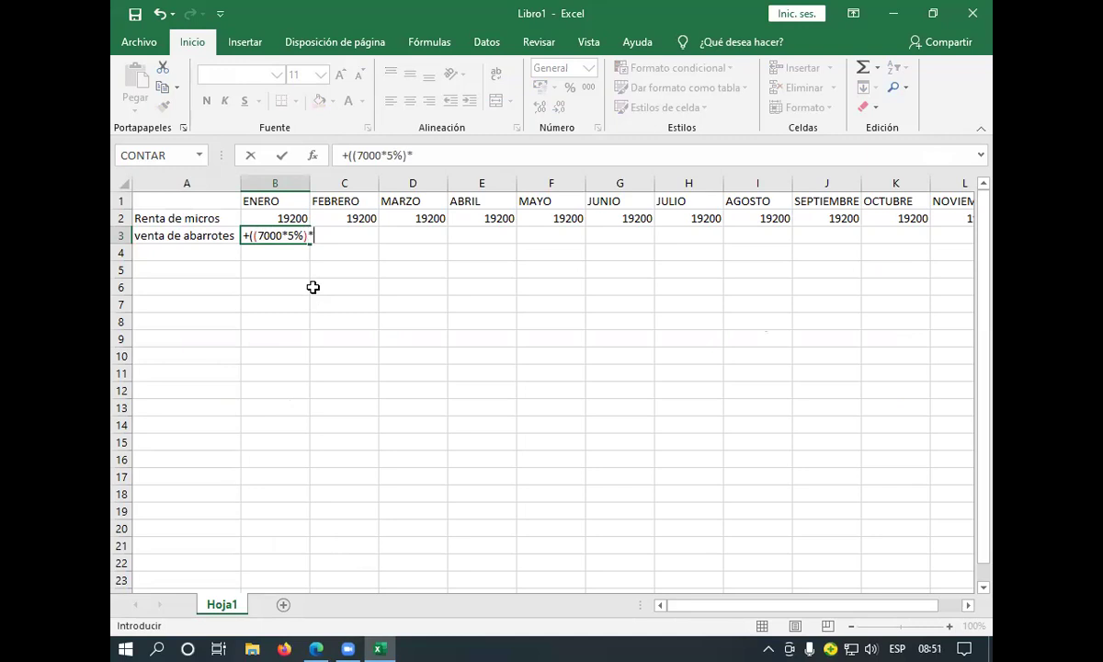
{"action": "type", "text": "2)+"}
{"action": "key", "text": "BackSpace"}
{"action": "type", "text": "*"}
{"action": "left_click", "coordinate": [341, 235]}
{"action": "key", "text": "BackSpace"}
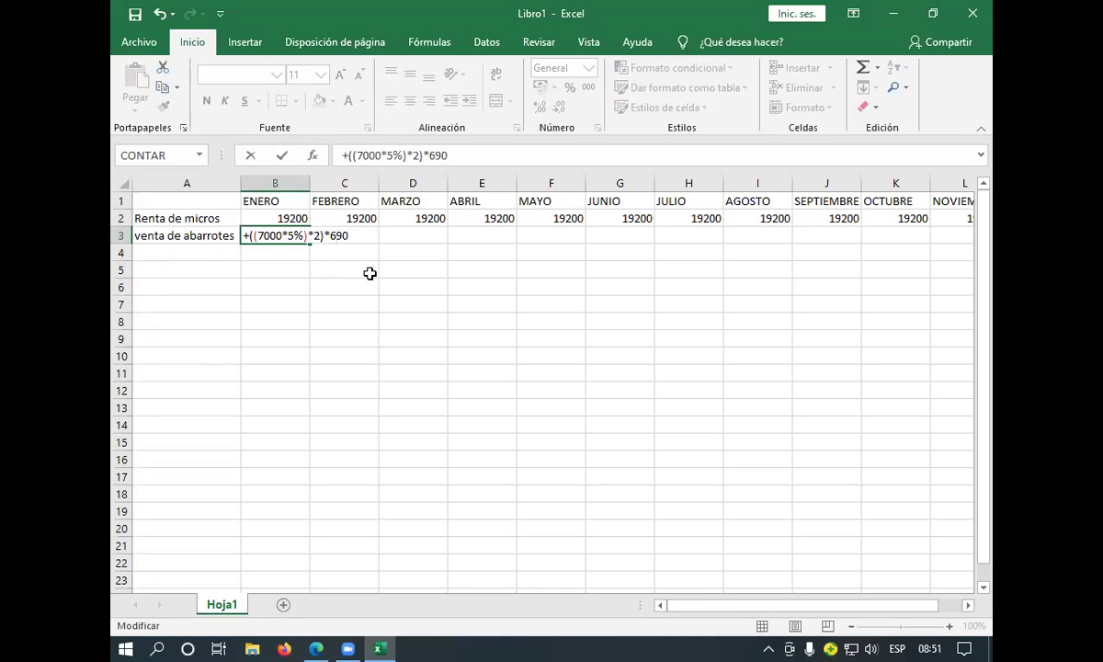
{"action": "type", "text": "."}
{"action": "key", "text": "Right"}
{"action": "key", "text": "Right"}
{"action": "key", "text": "Return"}
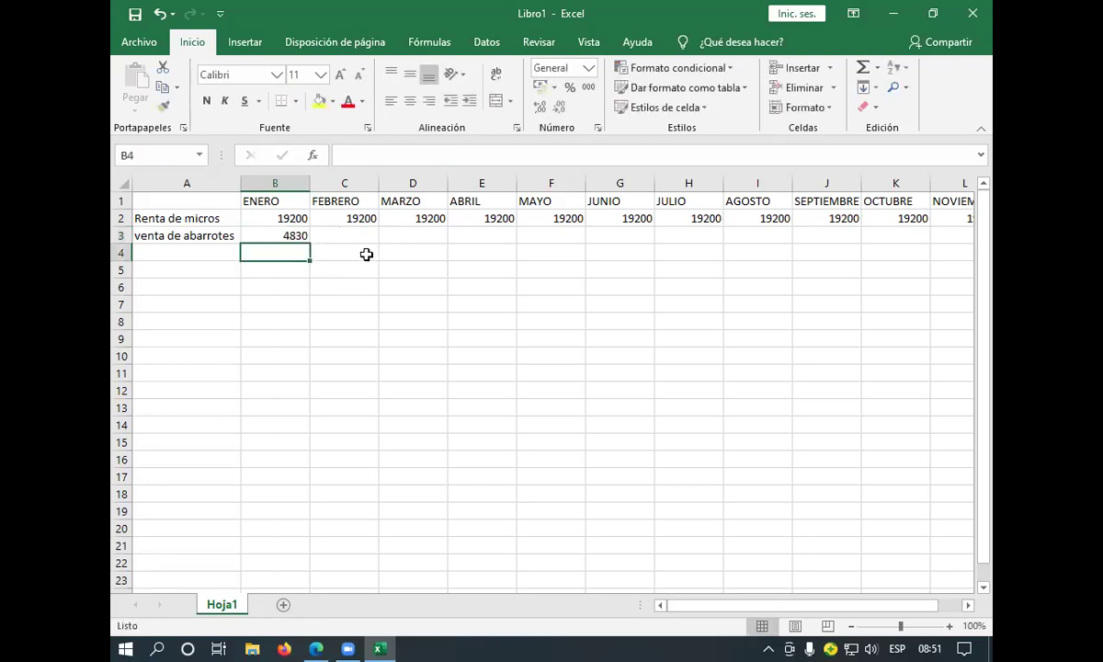
Copy the B3 grocery income formula across row 3 through DICIEMBRE in column M
{"action": "left_click", "coordinate": [274, 235]}
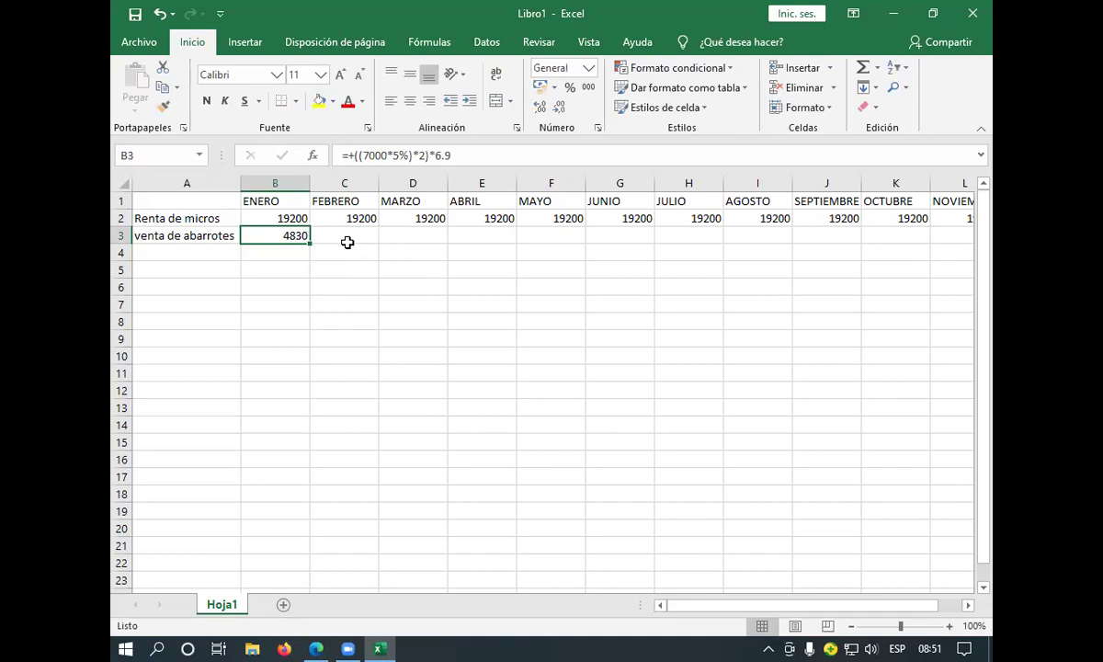
{"action": "left_click_drag", "start_coordinate": [309, 242], "coordinate": [882, 244]}
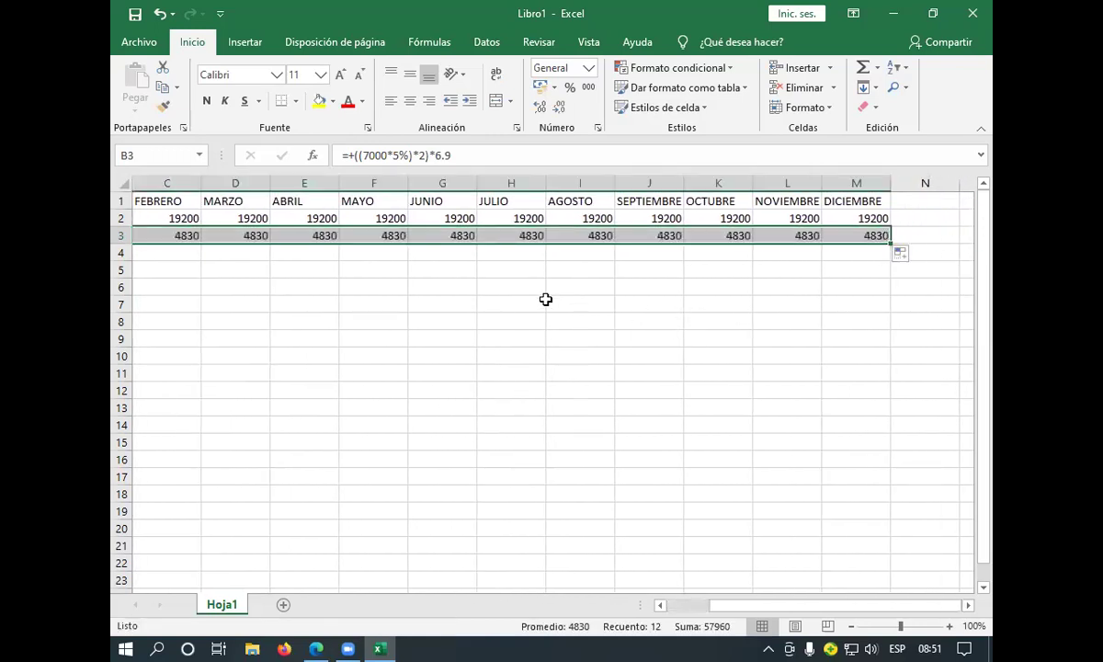
{"action": "left_click", "coordinate": [209, 260]}
{"action": "left_click", "coordinate": [155, 232]}
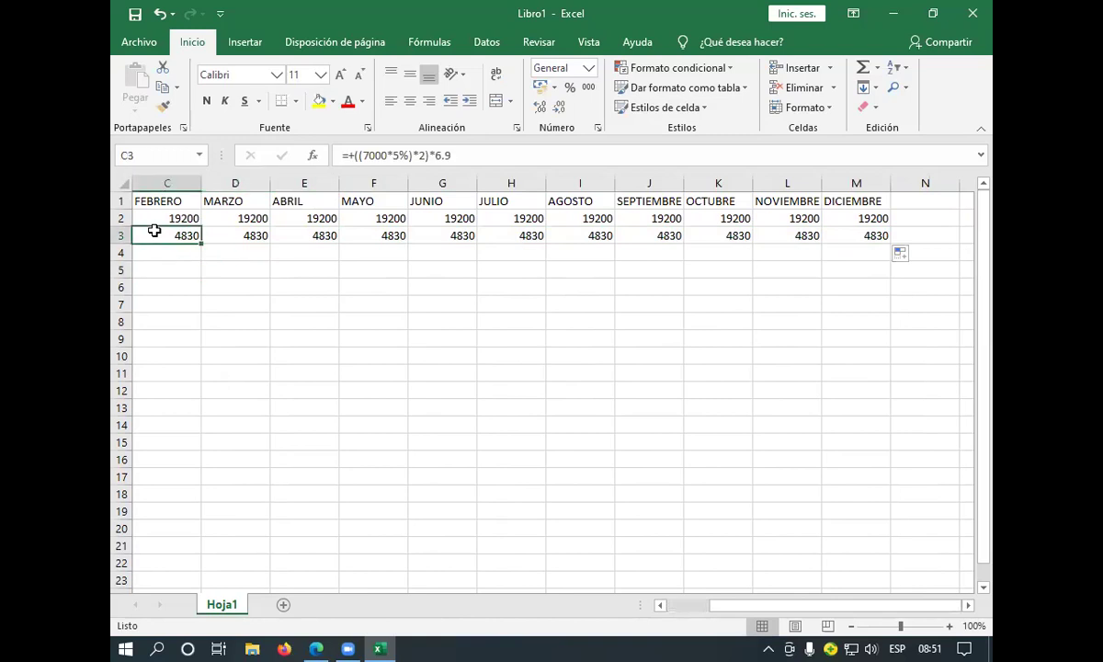
{"action": "key", "text": "Left"}
{"action": "key", "text": "Left"}
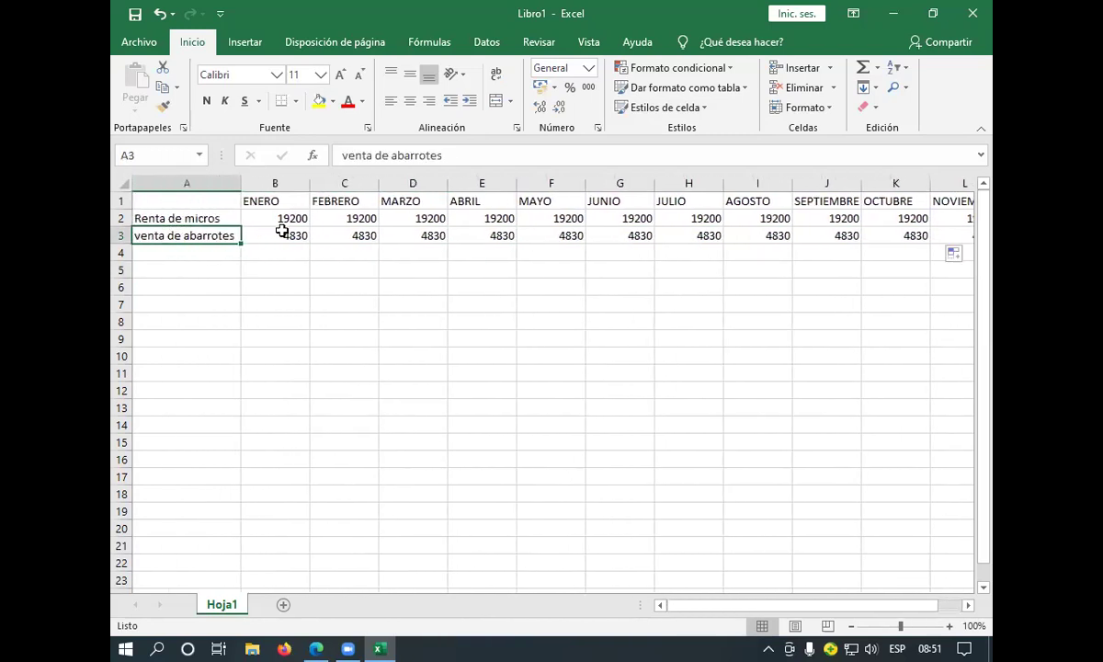
Inspect the grocery income formula in cell B3 without changing it
{"action": "left_click", "coordinate": [282, 230]}
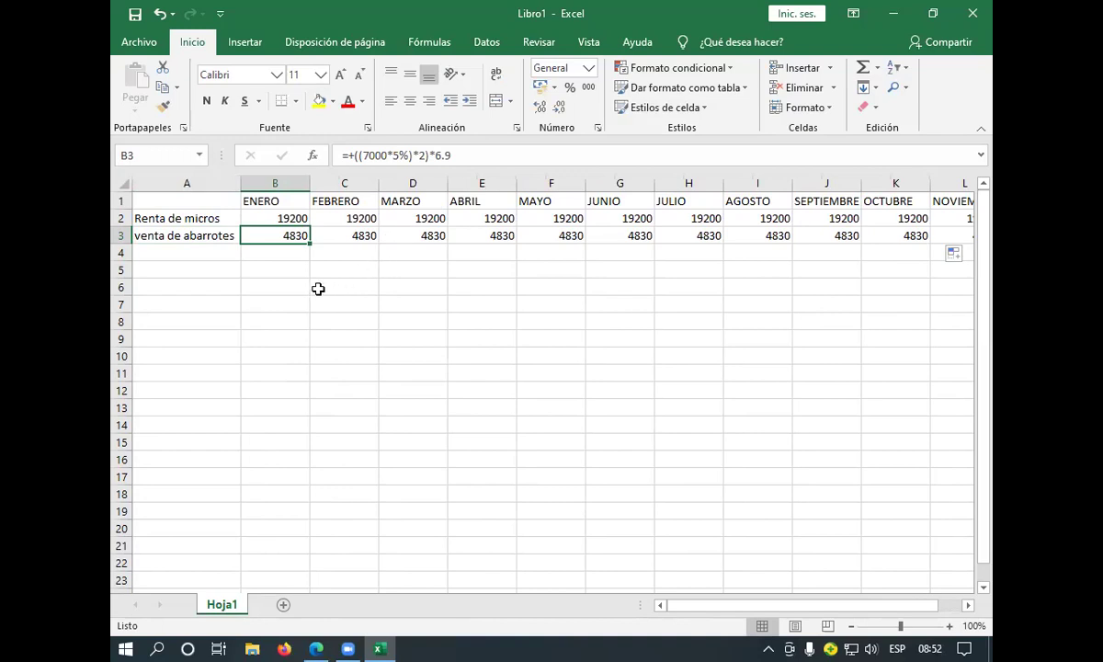
{"action": "left_click", "coordinate": [475, 156]}
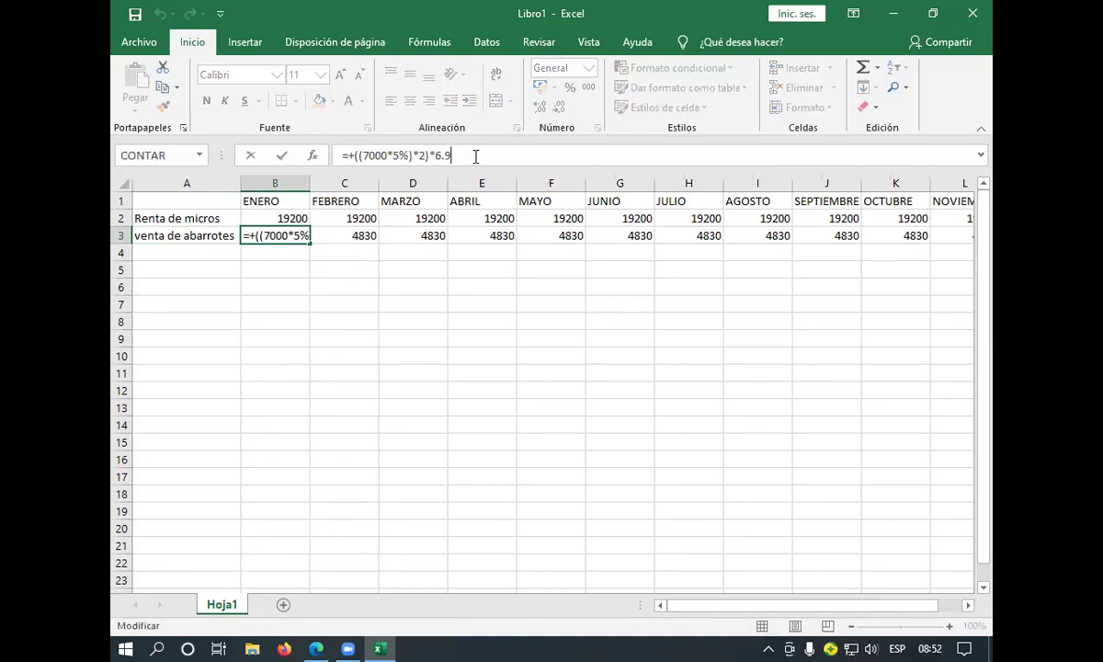
{"action": "left_click", "coordinate": [250, 298]}
{"action": "left_click", "coordinate": [274, 236]}
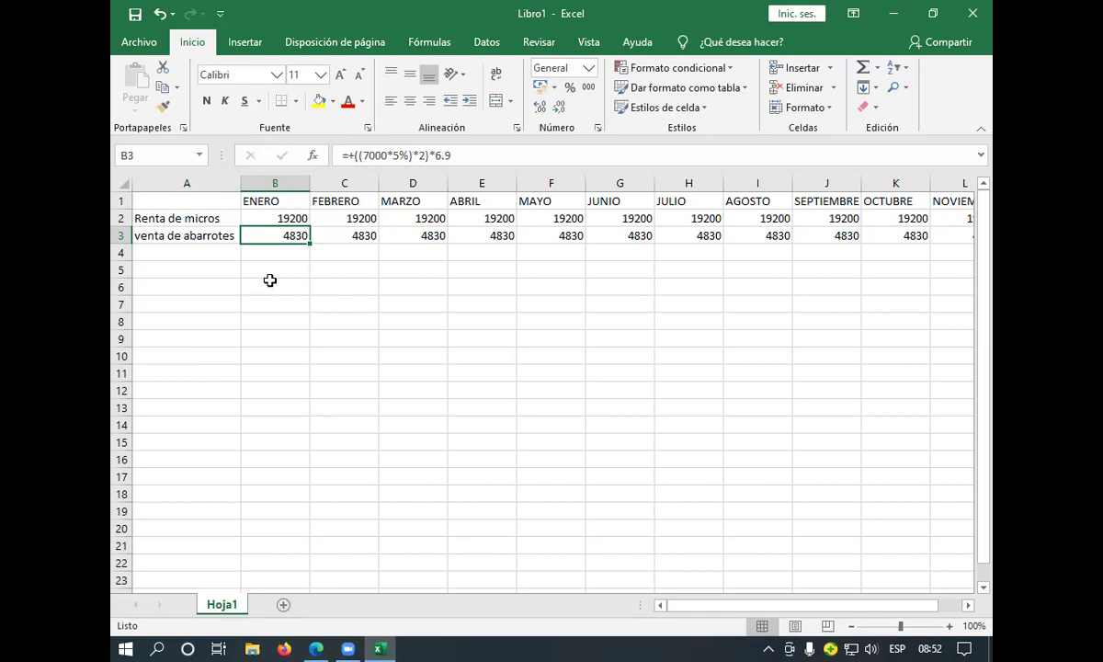
Review the income and household expense details in flujo de caja #1.pdf in Edge, and return to cell A4 in Excel
{"action": "left_click", "coordinate": [214, 251]}
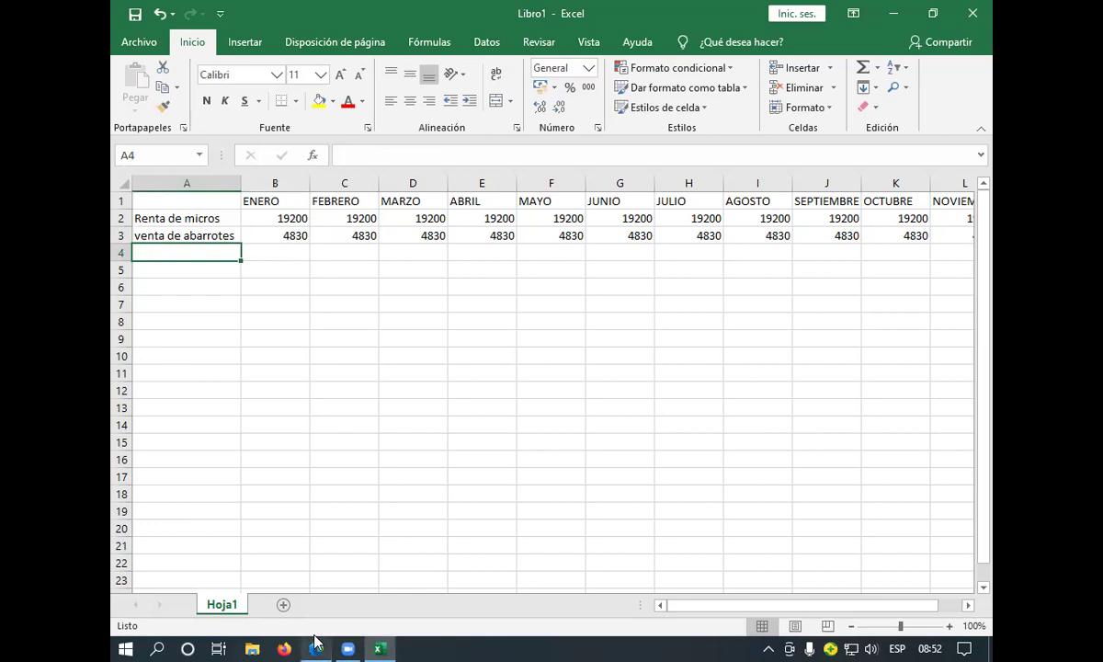
{"action": "mouse_move", "coordinate": [316, 644]}
{"action": "left_click", "coordinate": [308, 566]}
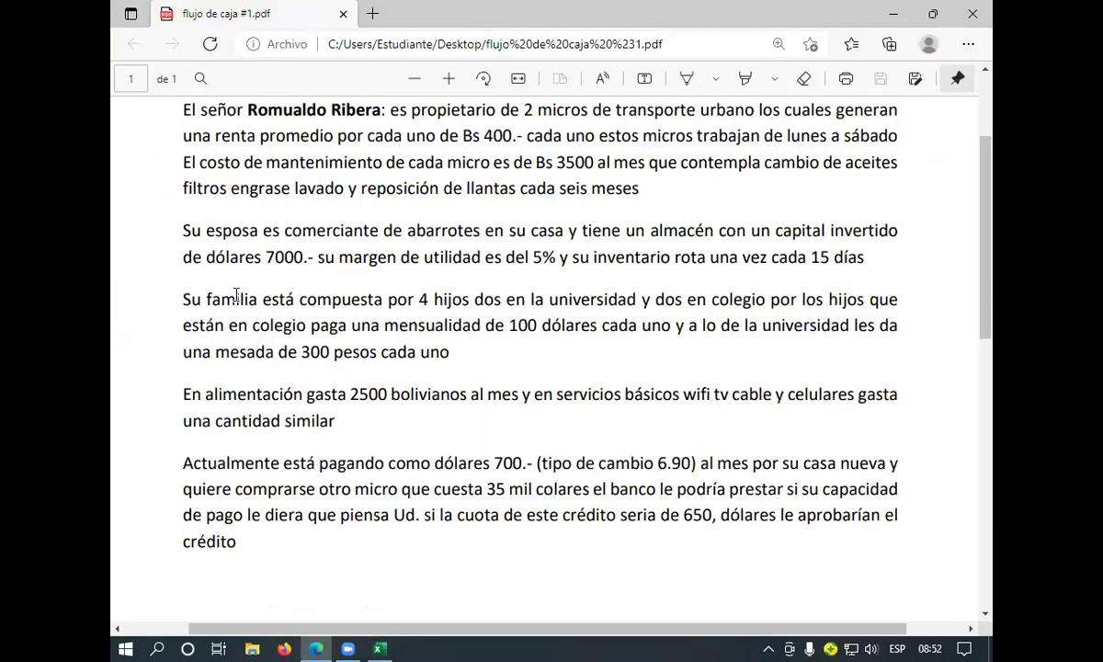
{"action": "scroll", "coordinate": [211, 313], "scroll_direction": "up", "scroll_amount": 1}
{"action": "scroll", "coordinate": [276, 331], "scroll_direction": "down", "scroll_amount": 2}
{"action": "scroll", "coordinate": [252, 309], "scroll_direction": "up", "scroll_amount": 1}
{"action": "left_click", "coordinate": [378, 648]}
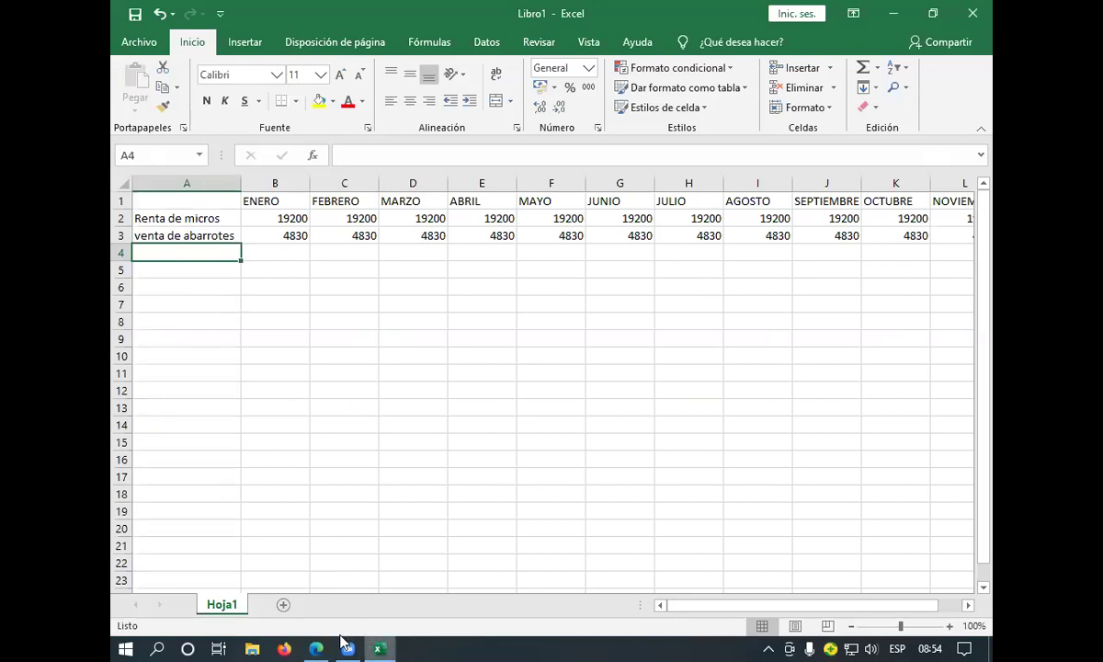
{"action": "mouse_move", "coordinate": [342, 636]}
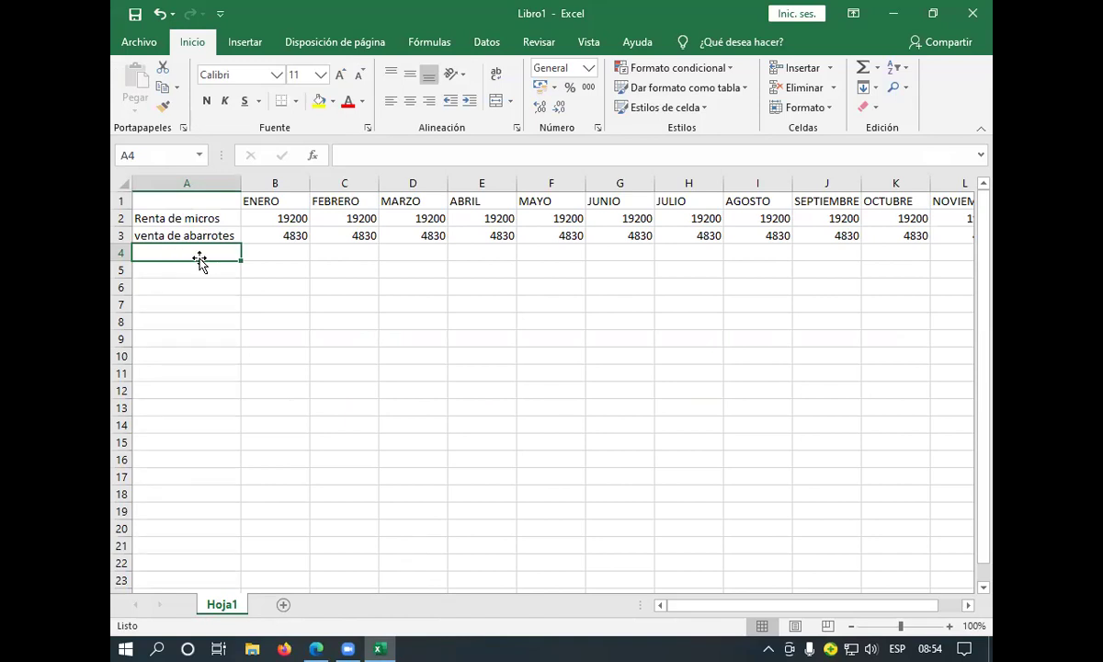
Label cell A4 "TOTAL INGRESO"
{"action": "type", "text": "TOTAL INGRE4SO"}
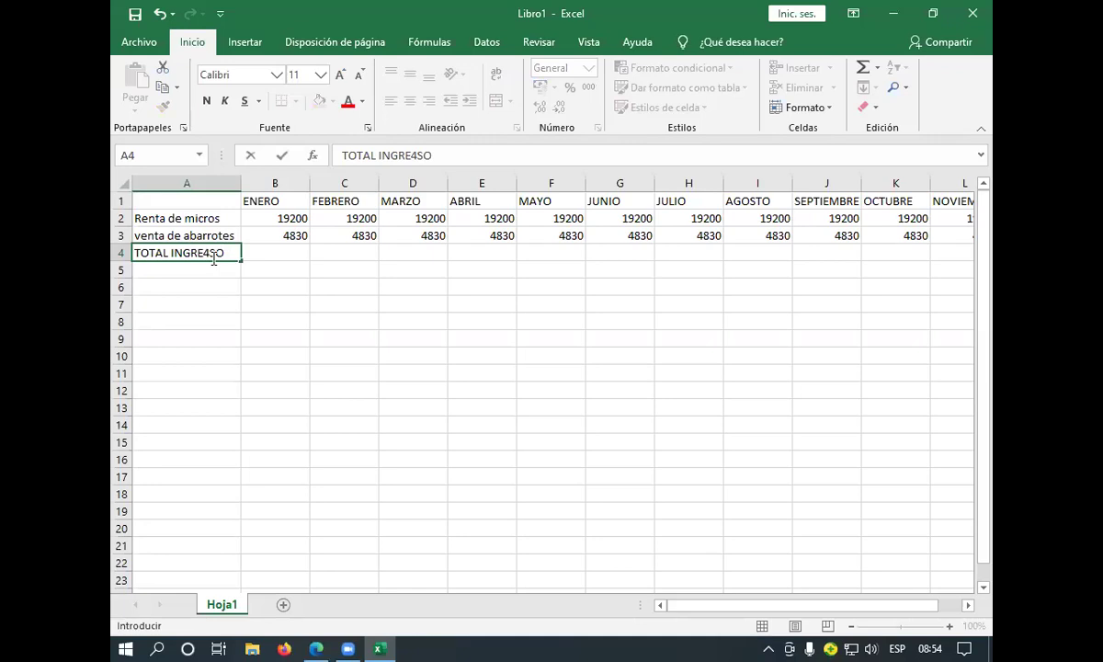
{"action": "left_click", "coordinate": [236, 256]}
{"action": "key", "text": "Left"}
{"action": "key", "text": "Left"}
{"action": "key", "text": "BackSpace"}
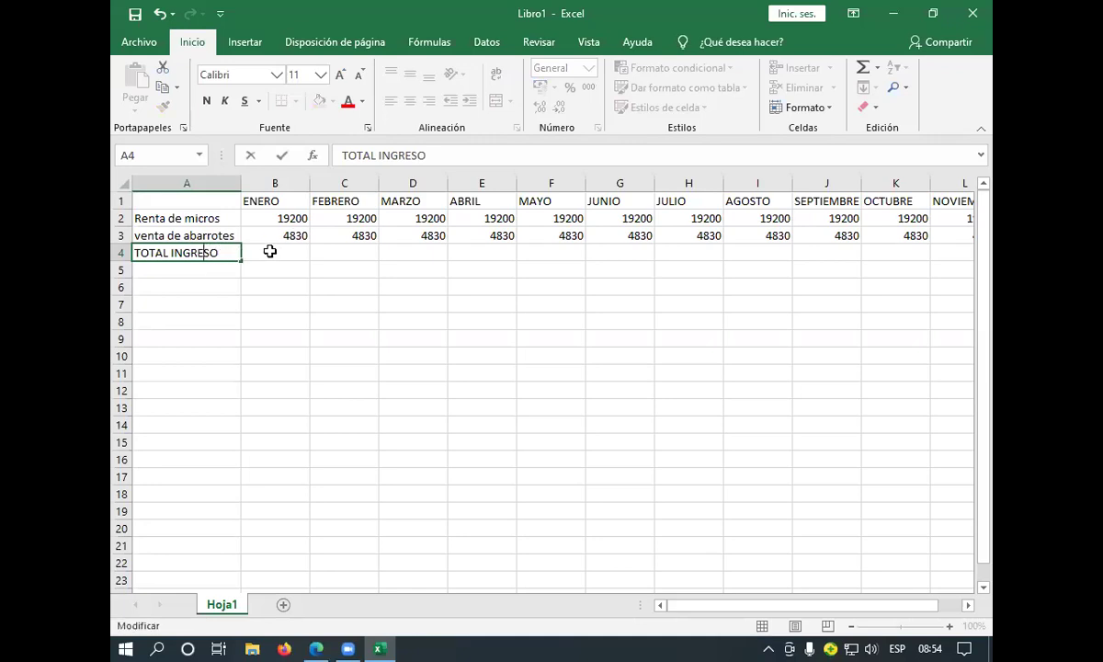
Total the January income in cell B4 with the formula =SUMA(B2:B3)
{"action": "left_click", "coordinate": [269, 251]}
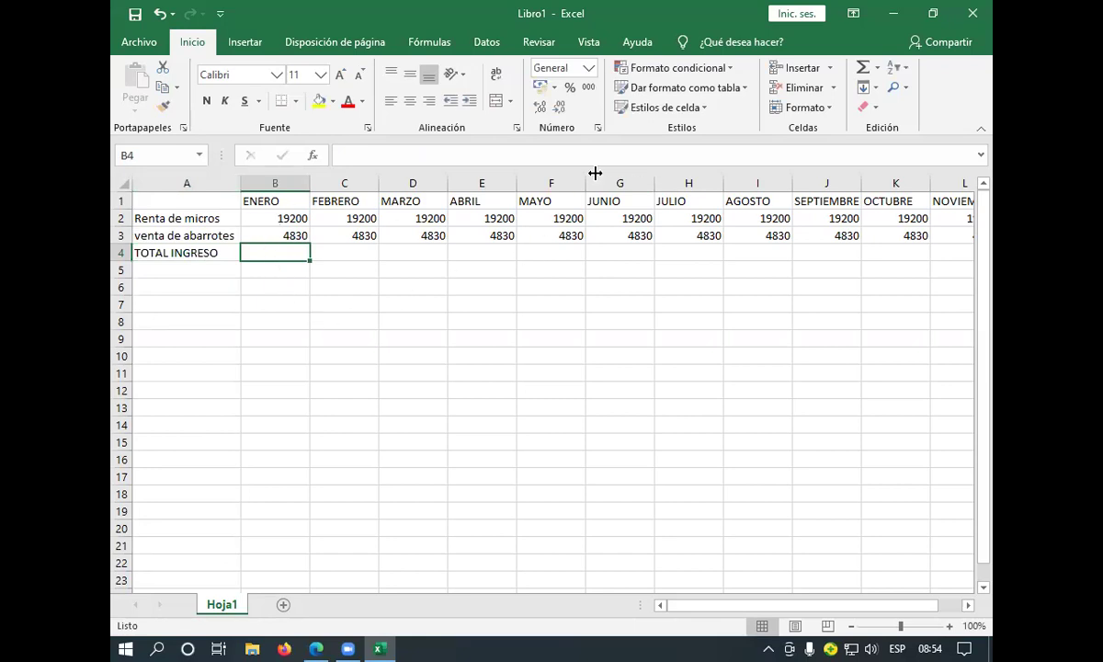
{"action": "left_click", "coordinate": [862, 68]}
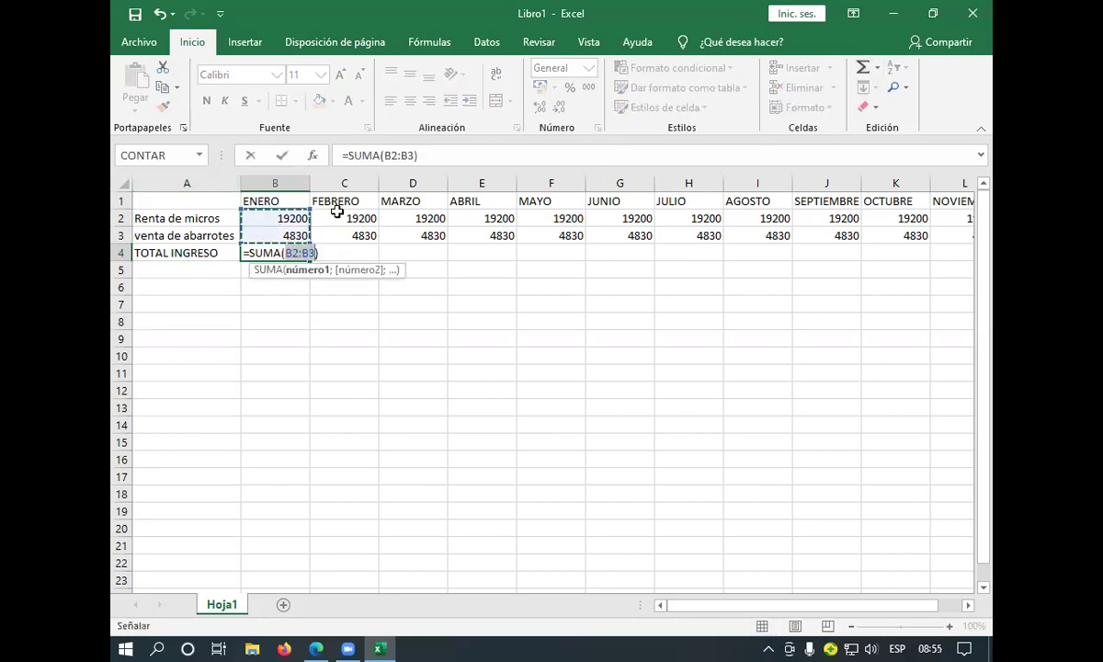
{"action": "key", "text": "Return"}
{"action": "left_click", "coordinate": [311, 253]}
{"action": "left_click", "coordinate": [304, 252]}
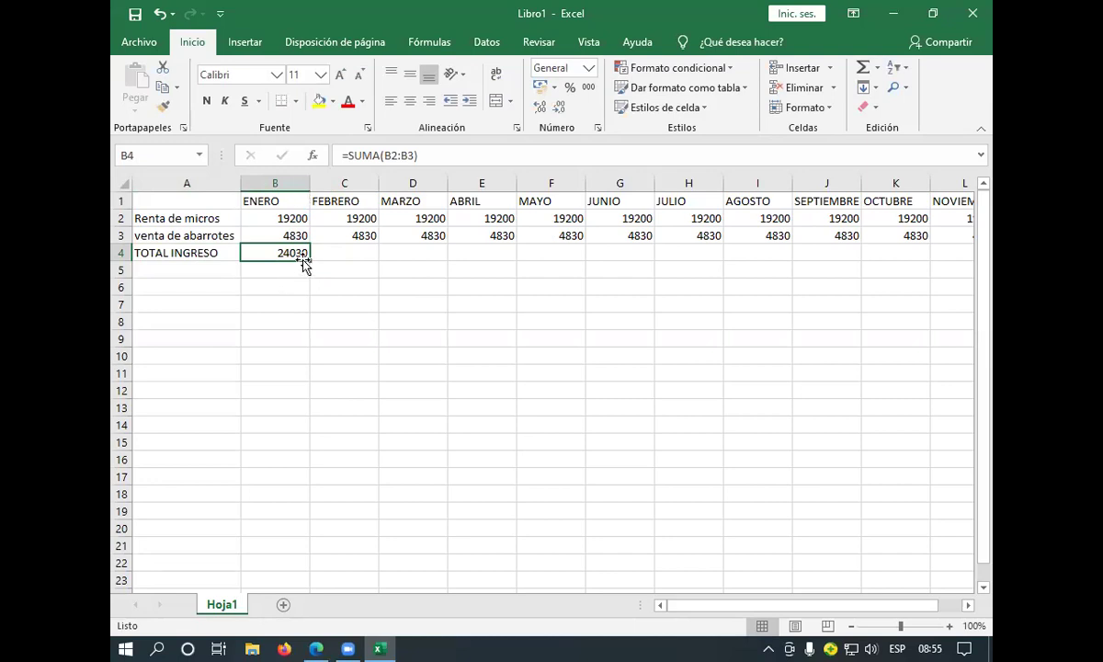
Fill the total income formula from cell B4 across row 4 through December in column M
{"action": "left_click_drag", "start_coordinate": [308, 260], "coordinate": [894, 288]}
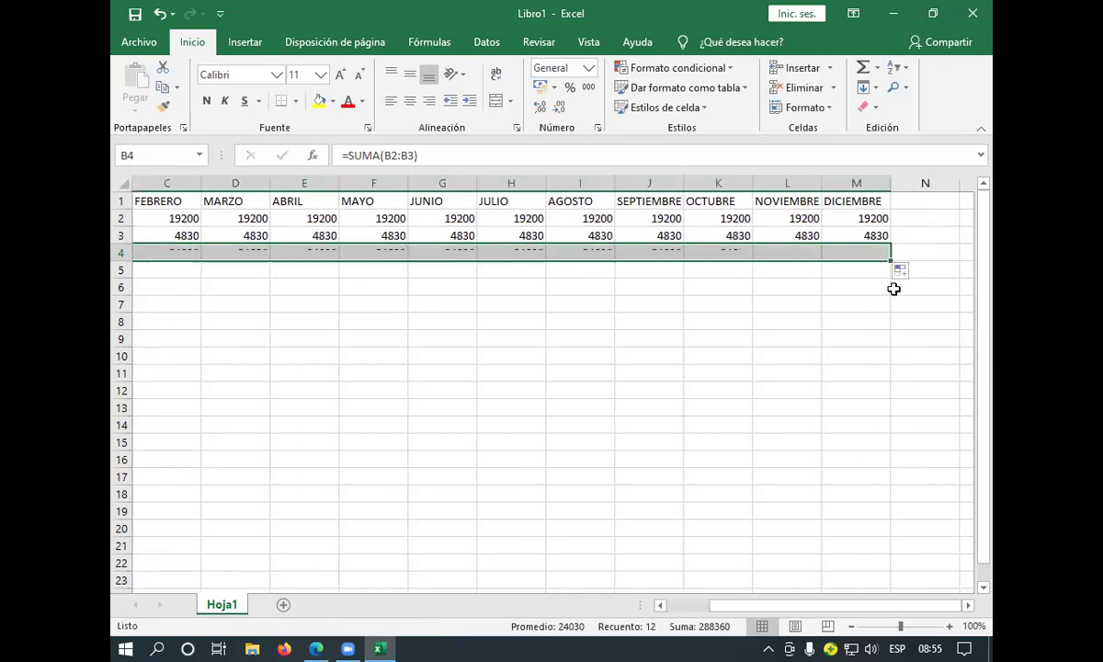
{"action": "left_click", "coordinate": [379, 285]}
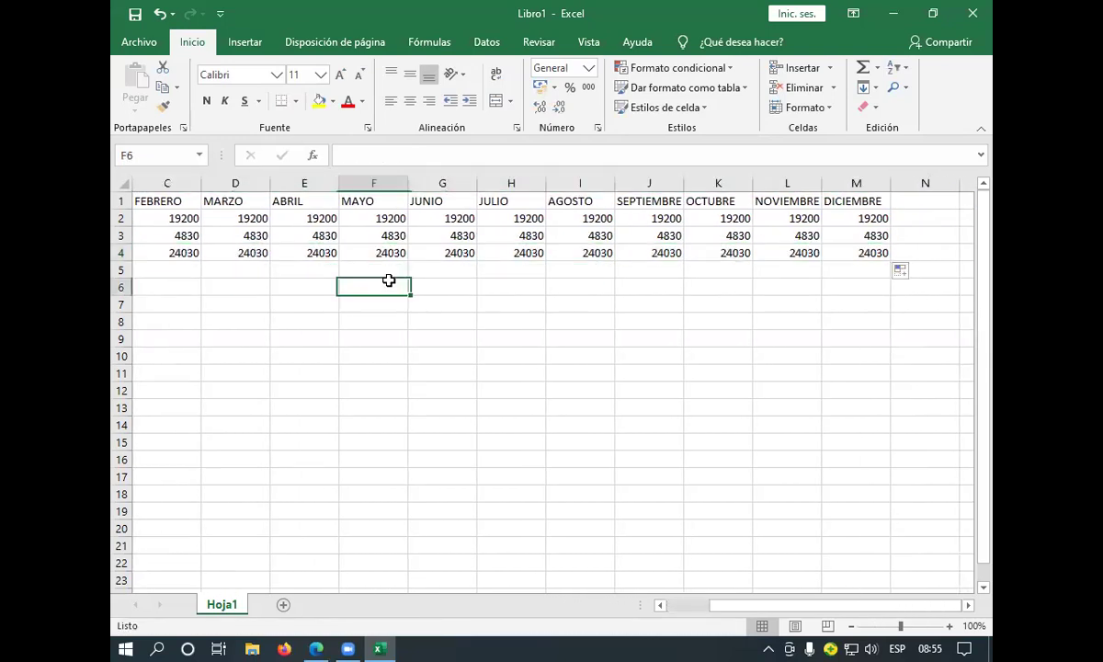
{"action": "left_click", "coordinate": [160, 248]}
{"action": "key", "text": "Left"}
{"action": "key", "text": "Left"}
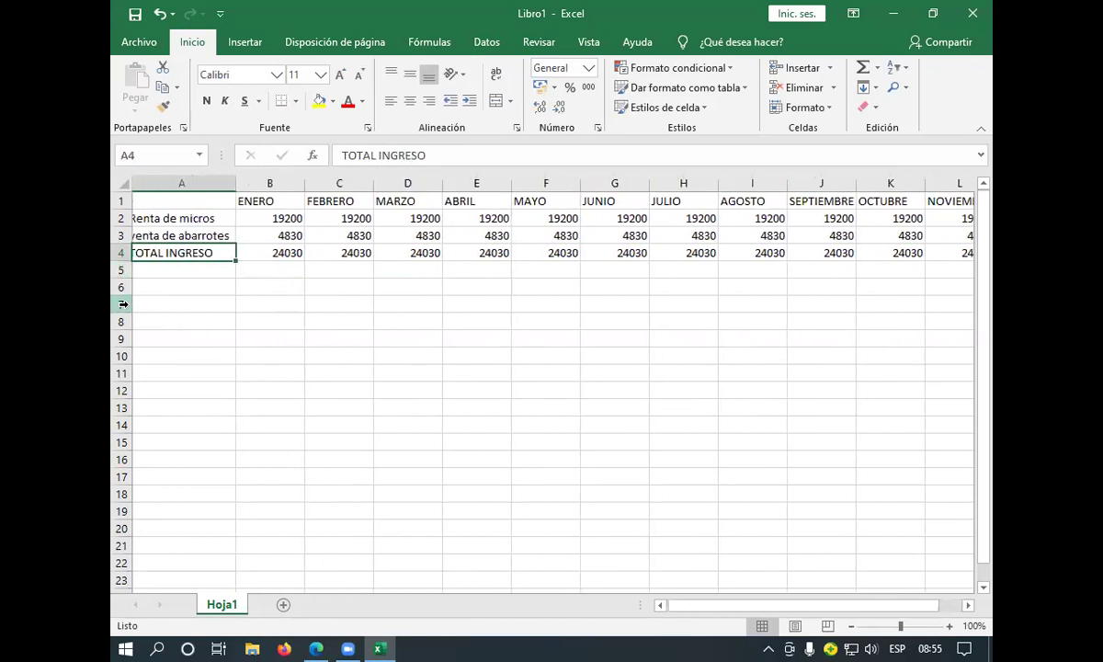
{"action": "left_click", "coordinate": [270, 251]}
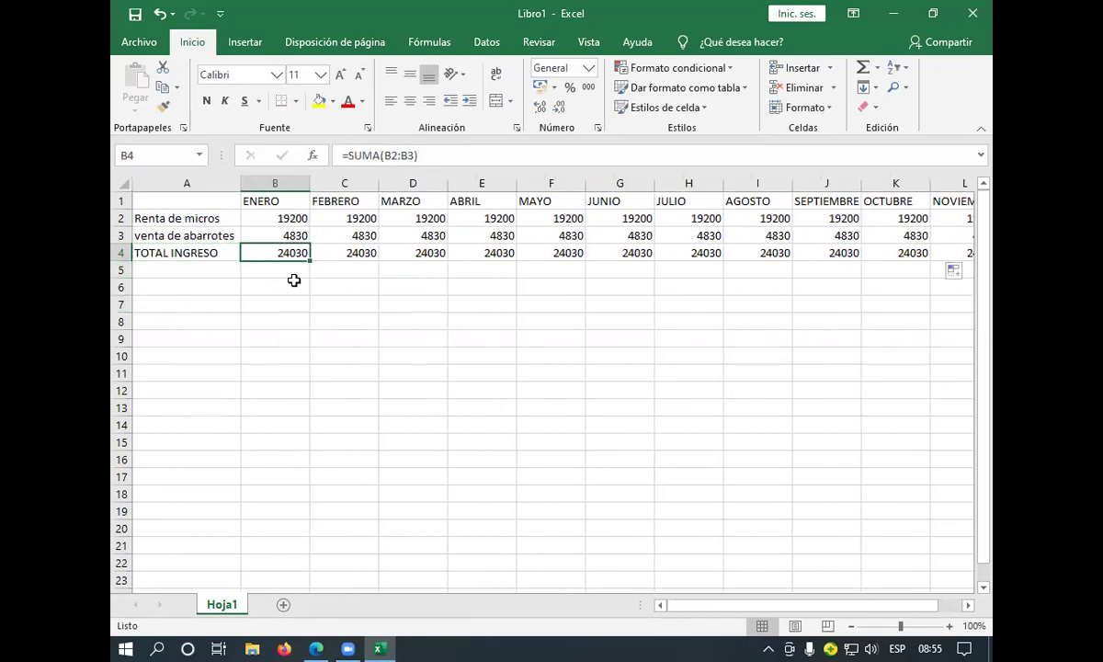
{"action": "left_click", "coordinate": [202, 269]}
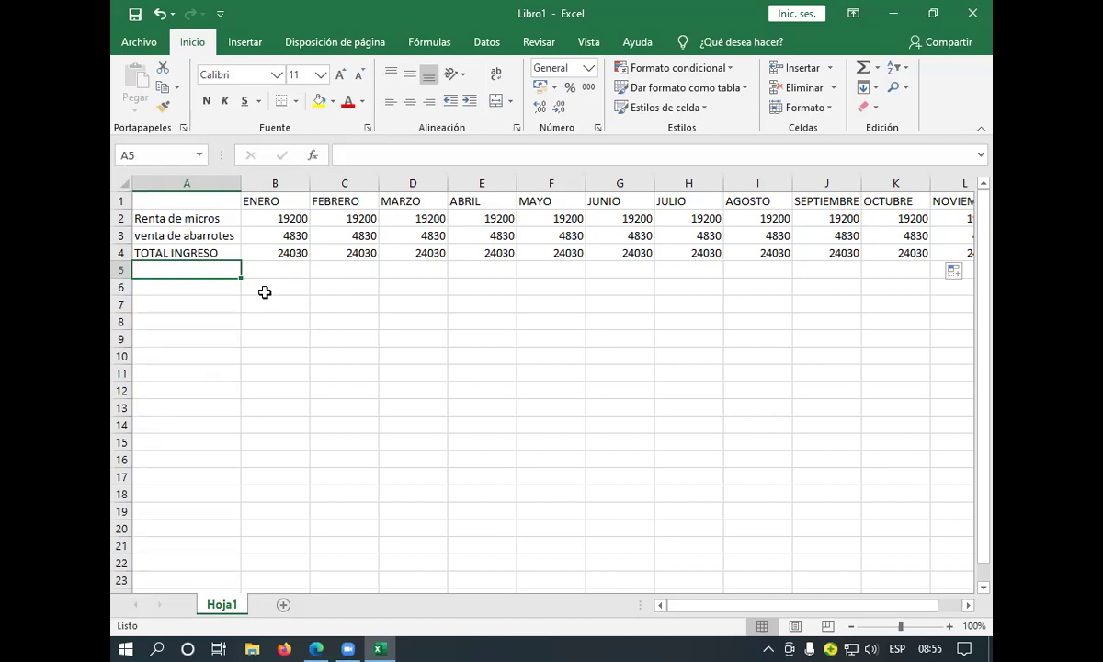
{"action": "scroll", "coordinate": [477, 292], "scroll_direction": "down", "scroll_amount": 3}
{"action": "scroll", "coordinate": [477, 293], "scroll_direction": "up", "scroll_amount": 3}
{"action": "left_click", "coordinate": [270, 269]}
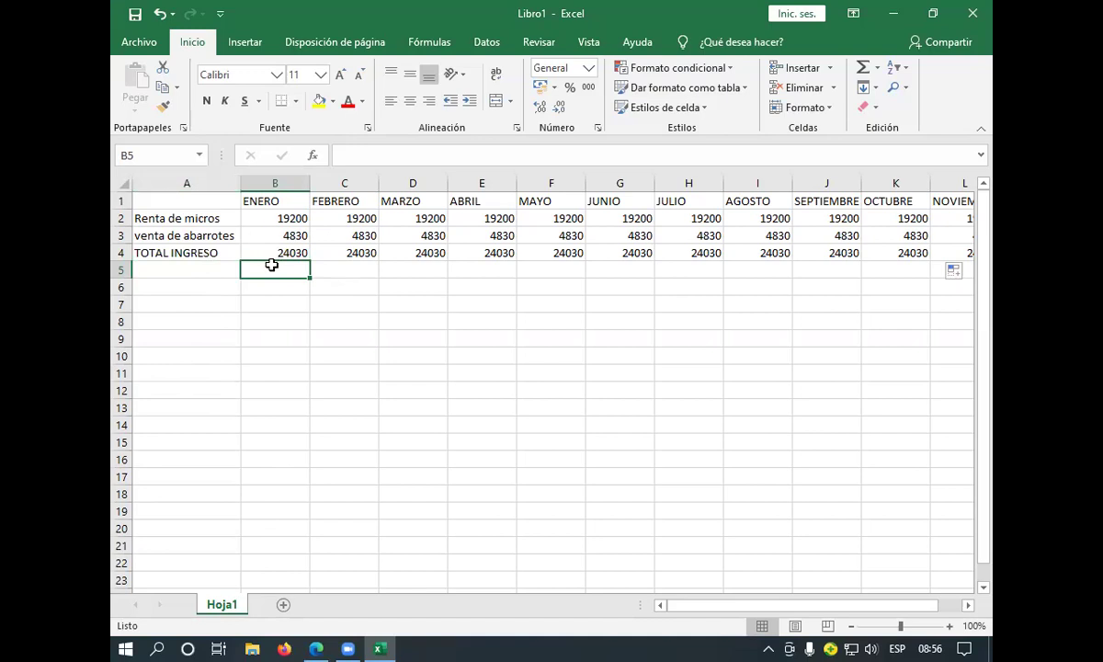
{"action": "type", "text": "E"}
{"action": "key", "text": "BackSpace"}
Try to copy the ENERO to DICIEMBRE headings from row 1 for the row below the income total
{"action": "left_click", "coordinate": [250, 206]}
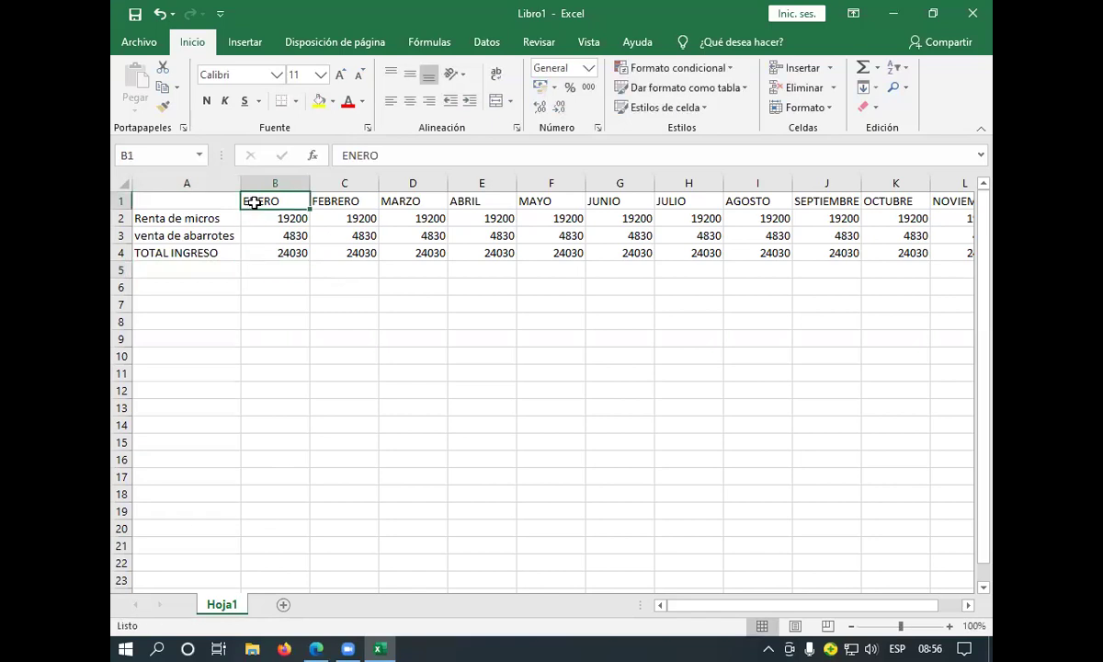
{"action": "left_click_drag", "start_coordinate": [254, 202], "coordinate": [327, 202]}
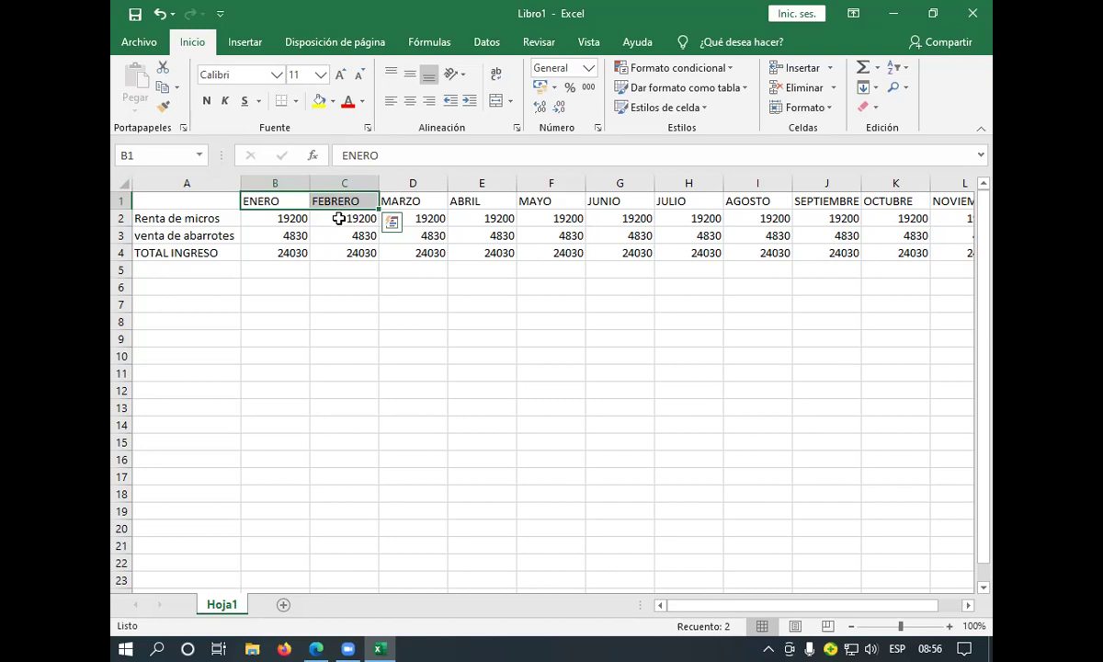
{"action": "left_click", "coordinate": [295, 203]}
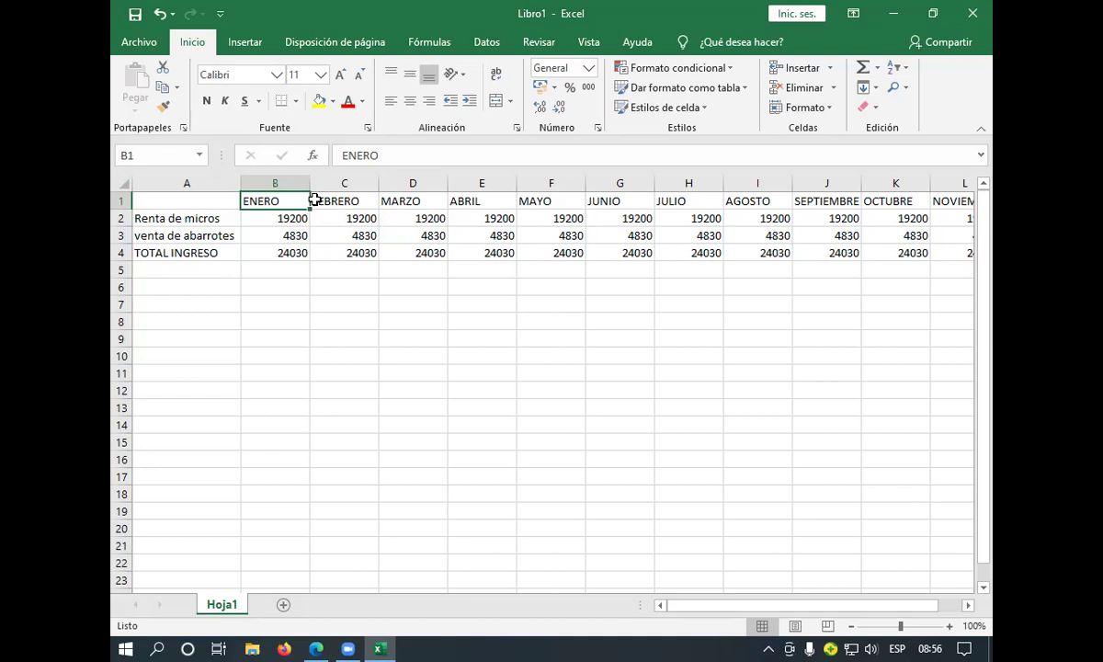
{"action": "key", "text": "ctrl+shift+Right"}
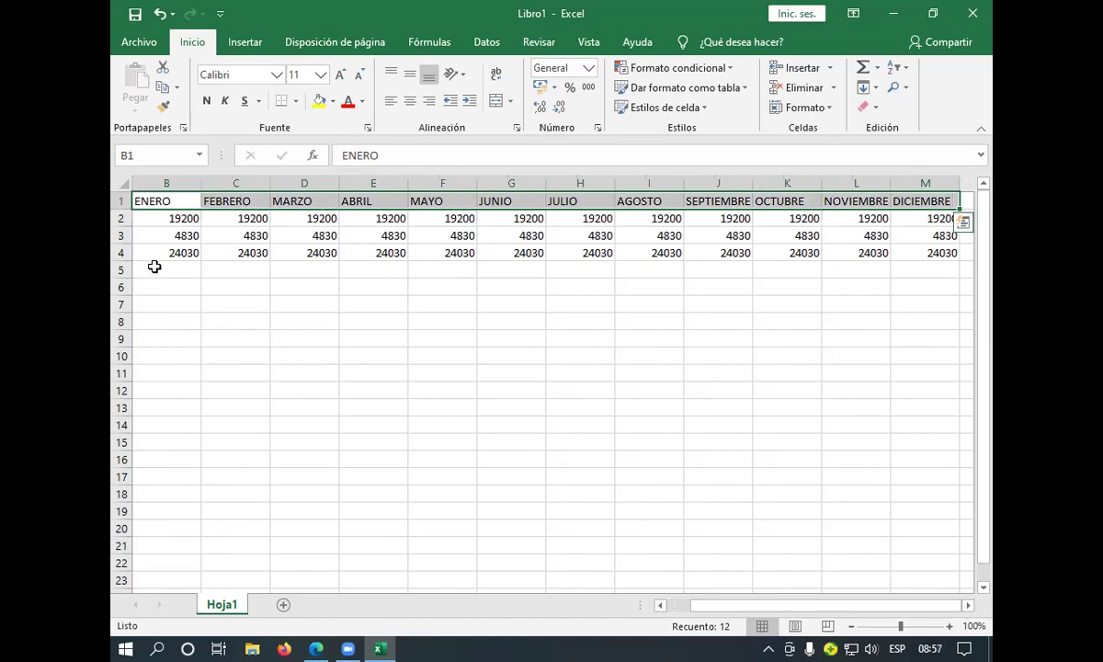
{"action": "left_click", "coordinate": [155, 267]}
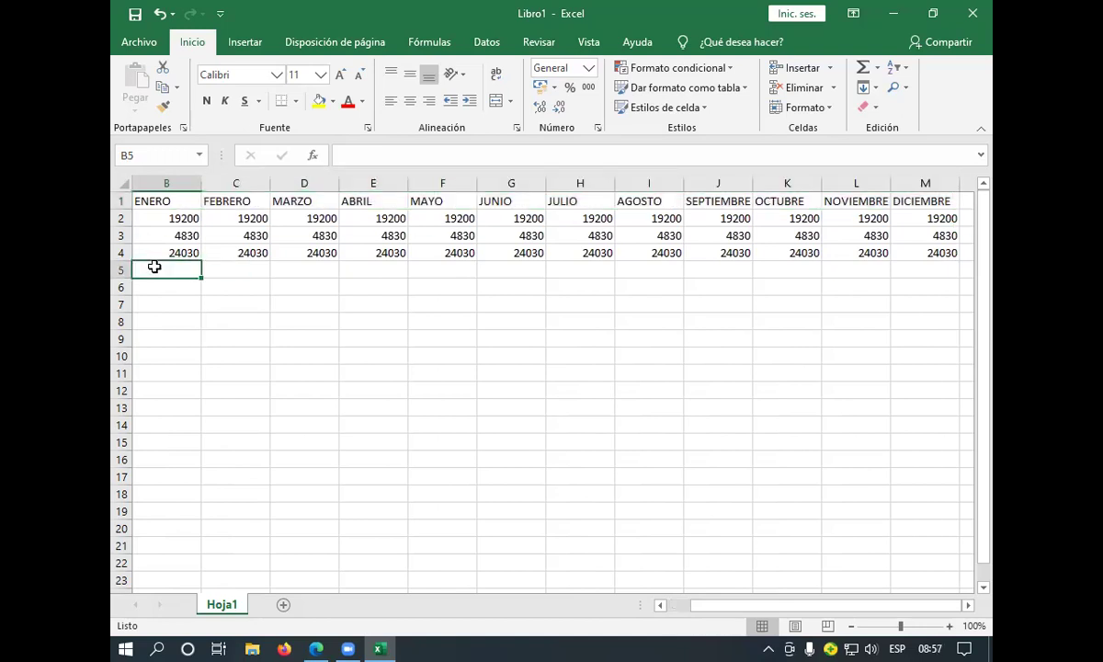
{"action": "key", "text": "ctrl+c"}
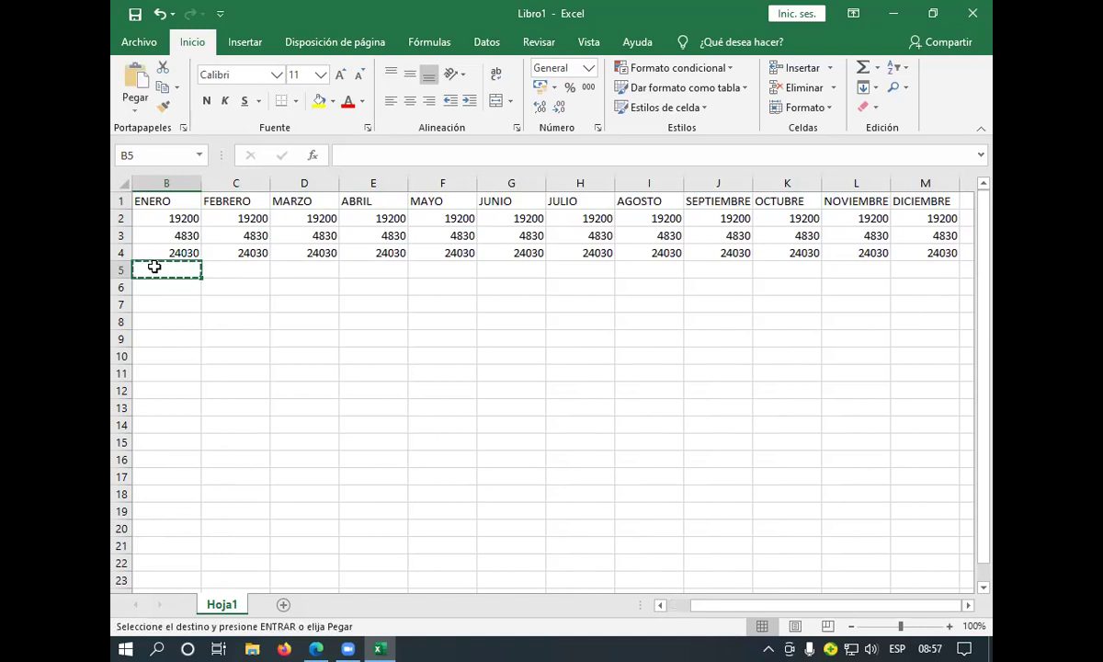
{"action": "left_click", "coordinate": [158, 199]}
{"action": "double_click", "coordinate": [229, 303]}
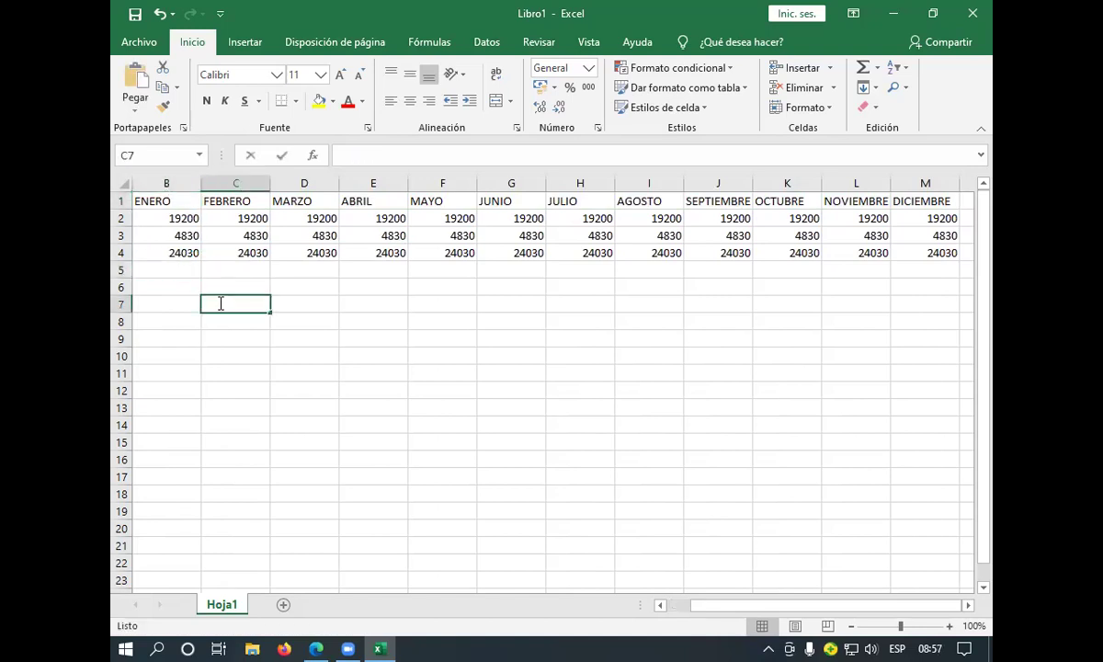
{"action": "left_click", "coordinate": [154, 204]}
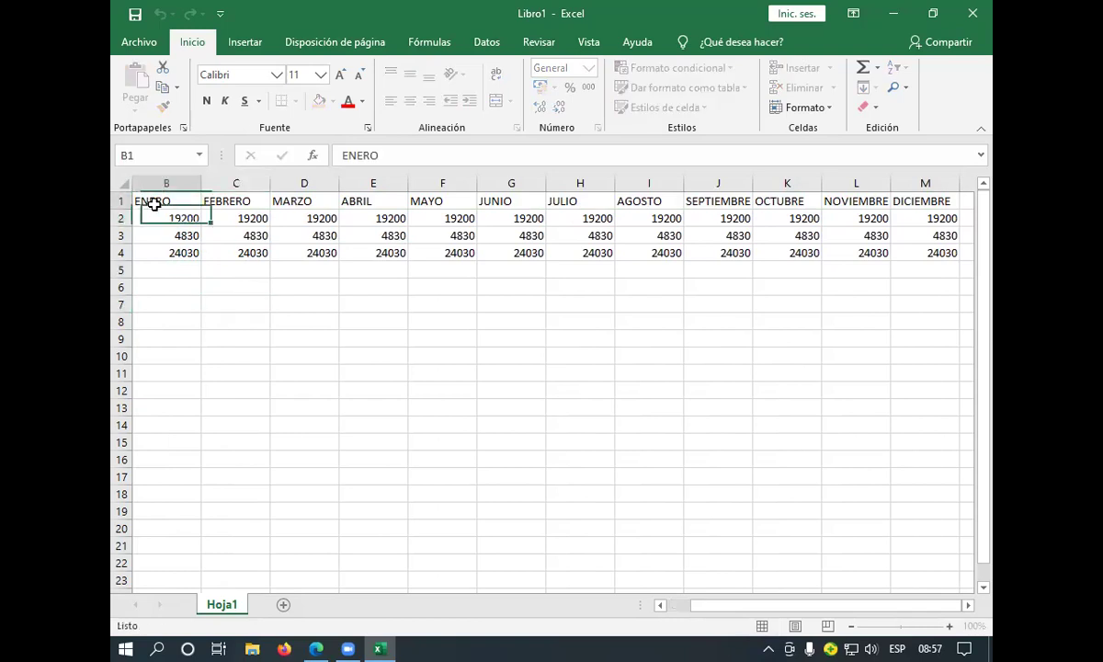
{"action": "left_click", "coordinate": [177, 271]}
{"action": "left_click", "coordinate": [166, 284]}
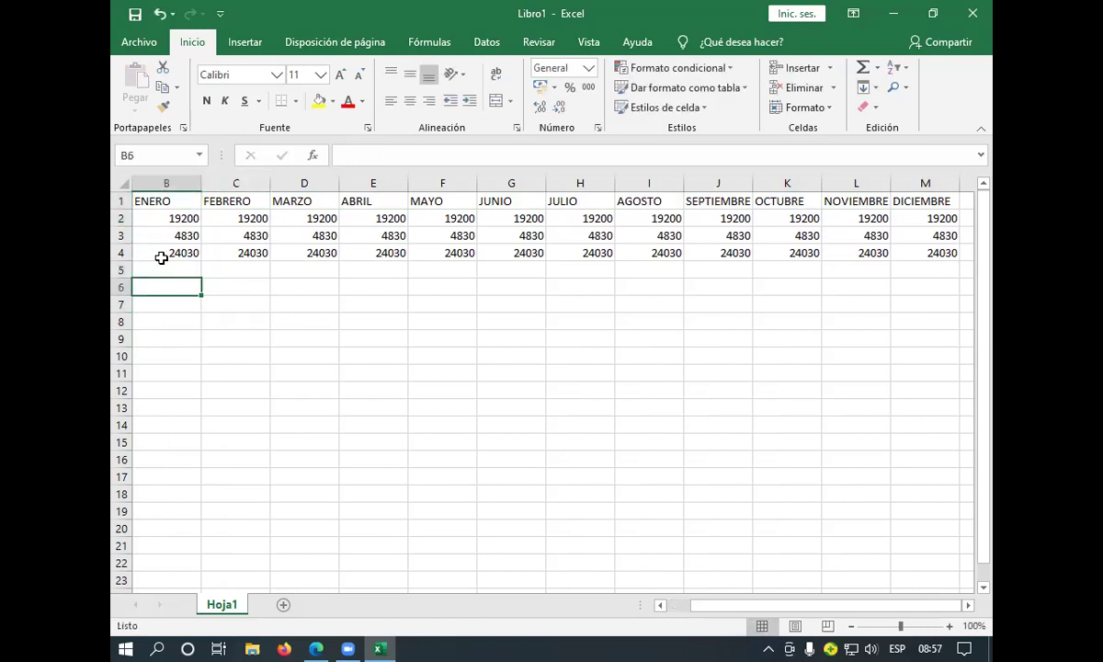
{"action": "key", "text": "ctrl+c"}
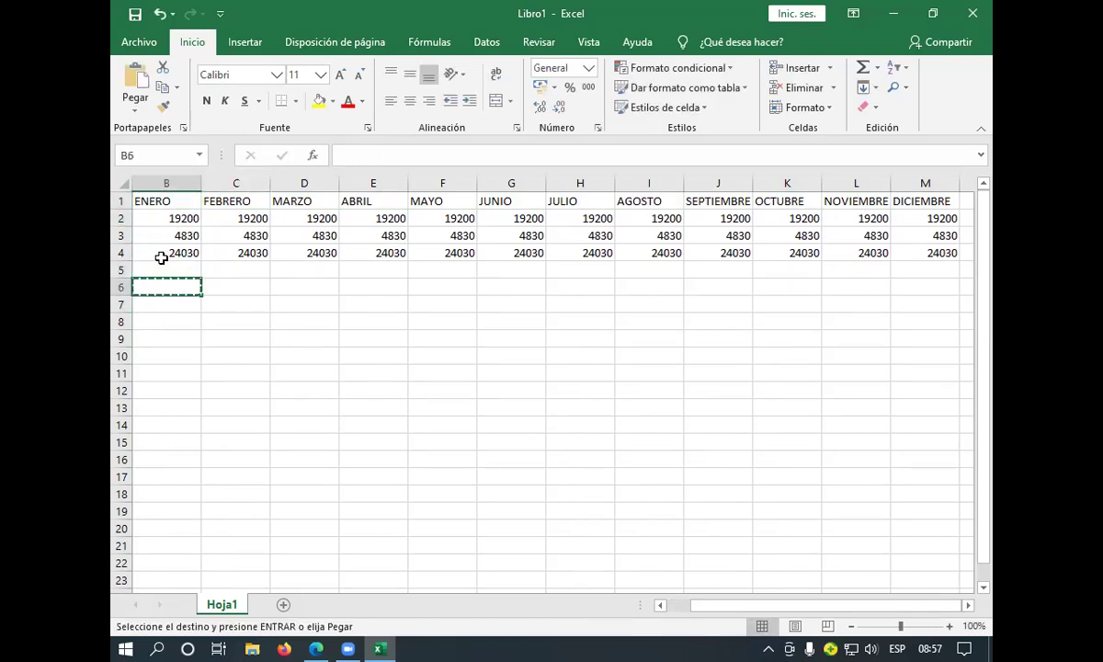
{"action": "left_click", "coordinate": [173, 198]}
{"action": "key", "text": "ctrl+c"}
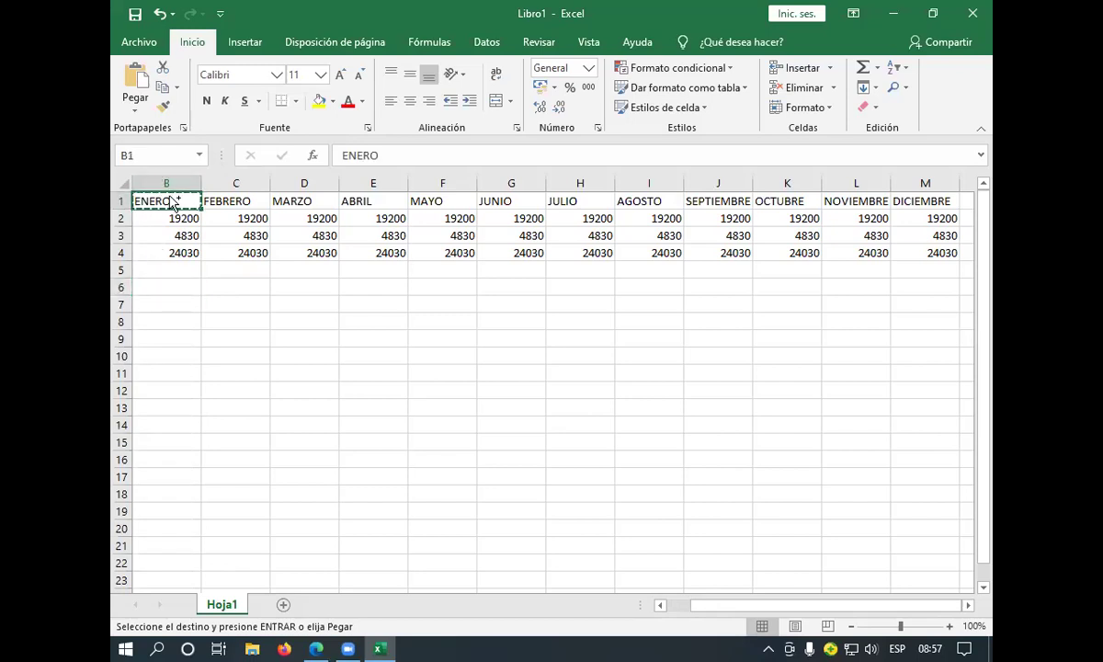
{"action": "key", "text": "ctrl+shift+Right"}
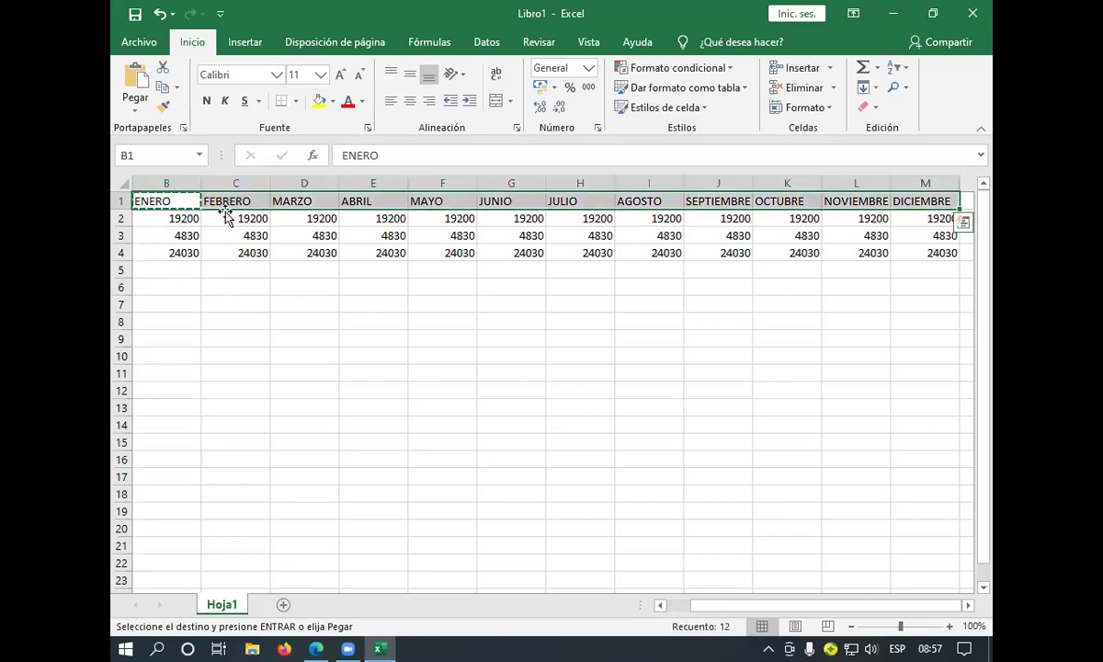
{"action": "left_click", "coordinate": [167, 269]}
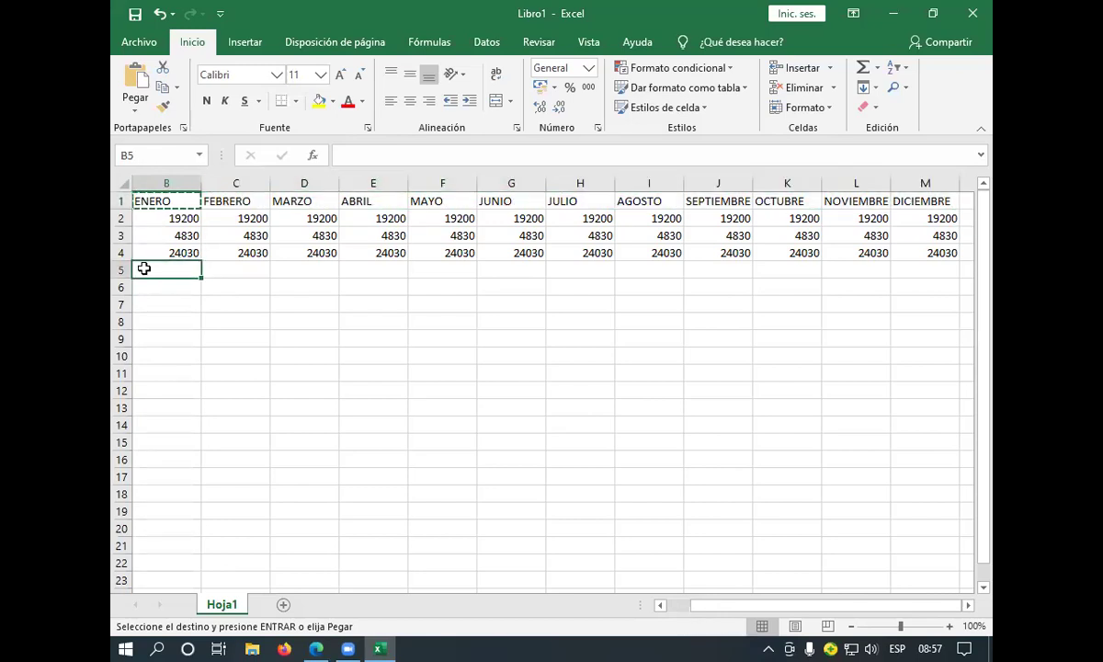
Copy the month headings in B1:M1 and paste them into row 5 starting at cell B5
{"action": "left_click", "coordinate": [158, 202]}
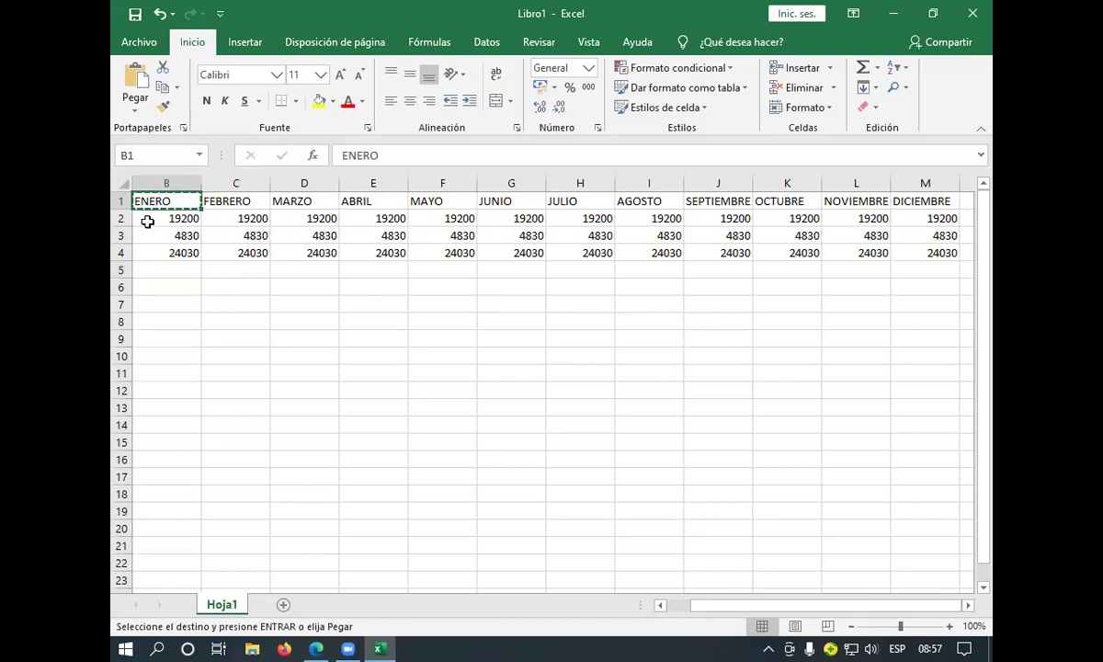
{"action": "key", "text": "ctrl+shift+Right"}
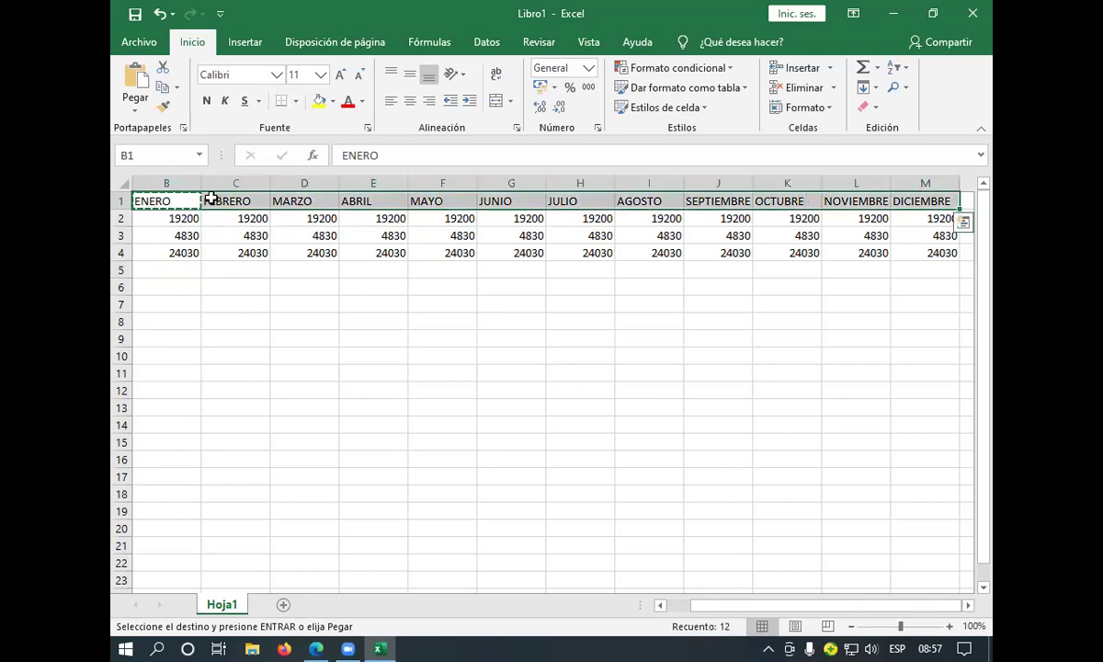
{"action": "key", "text": "ctrl+c"}
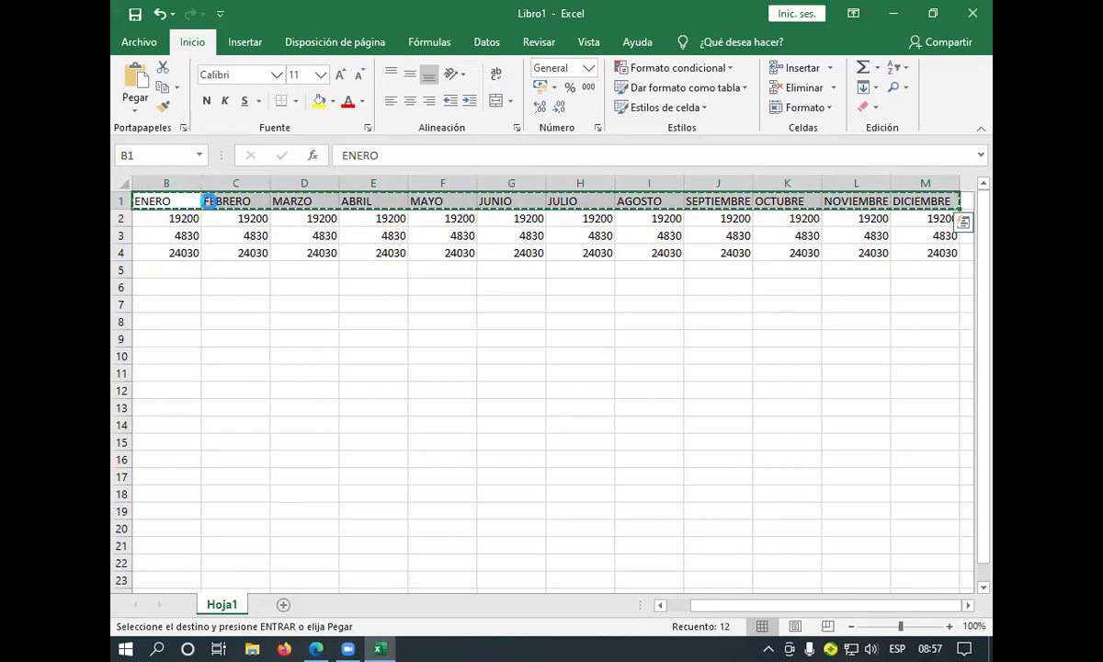
{"action": "left_click", "coordinate": [185, 268]}
{"action": "key", "text": "Return"}
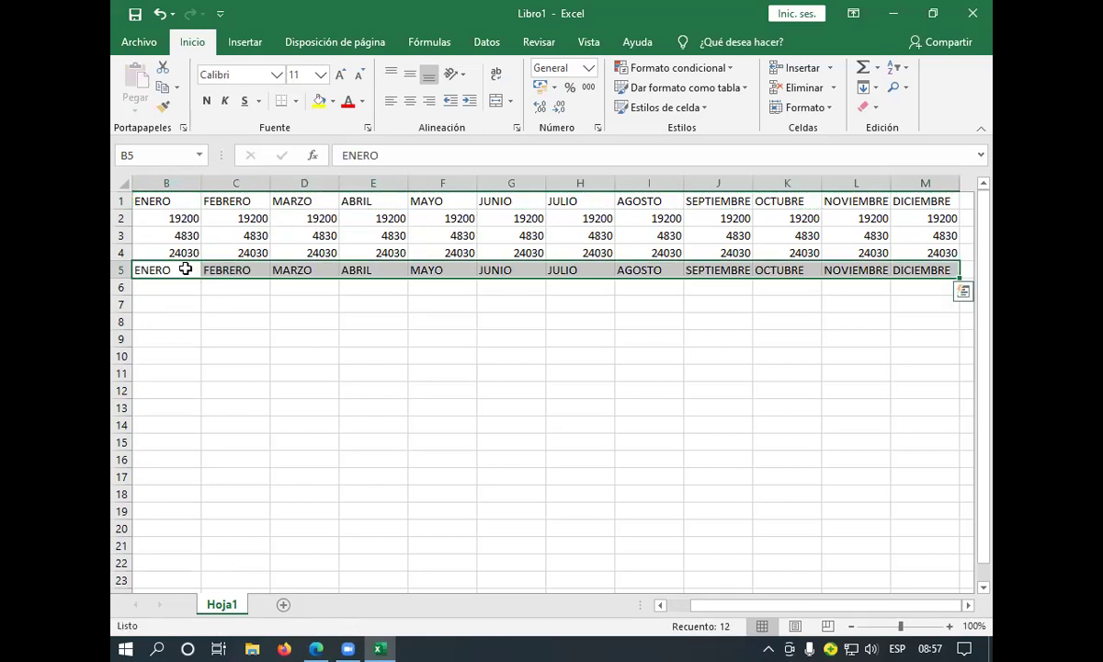
{"action": "left_click", "coordinate": [180, 288]}
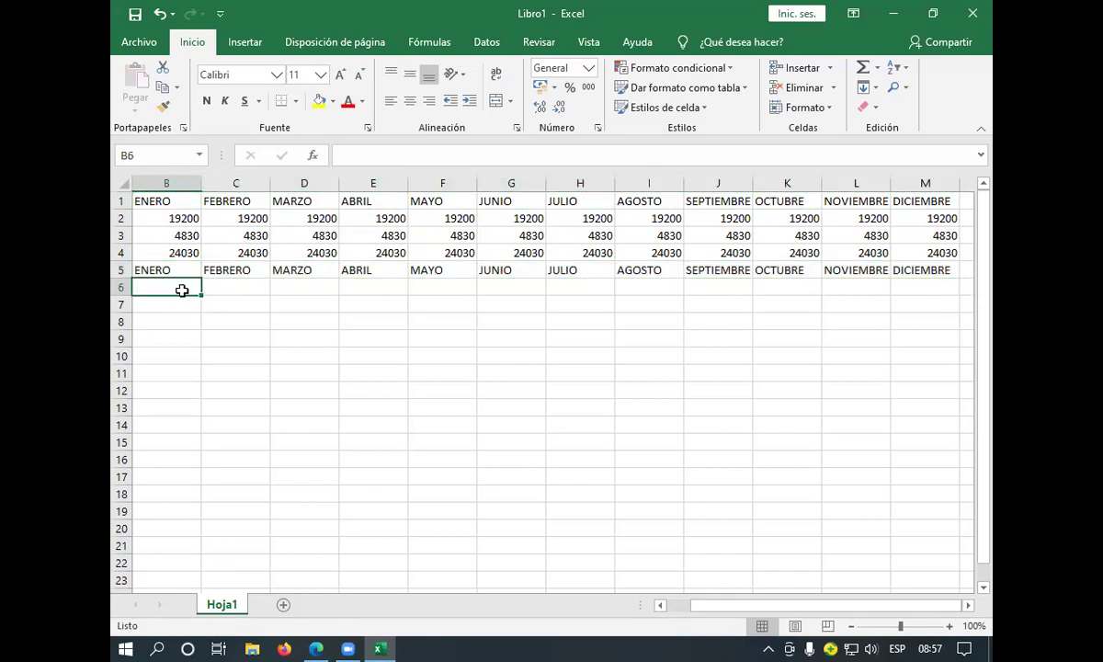
{"action": "left_click", "coordinate": [149, 276]}
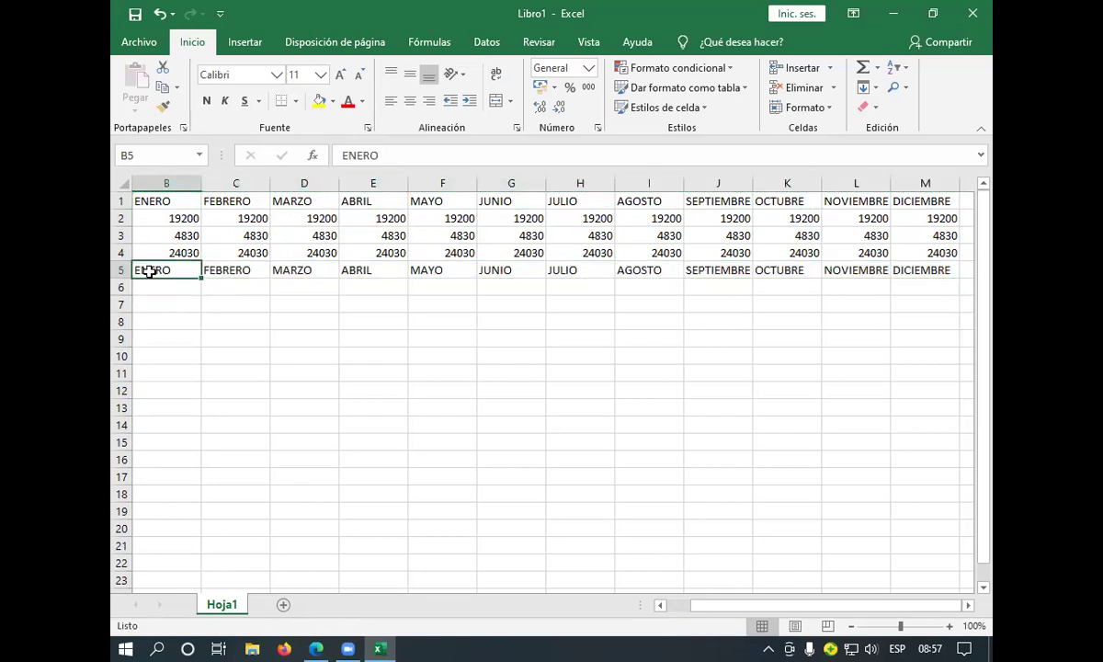
Select cell A6, then switch to flujo de caja #1.pdf in Edge and read the passage on micro maintenance costs
{"action": "key", "text": "Left"}
{"action": "left_click", "coordinate": [225, 287]}
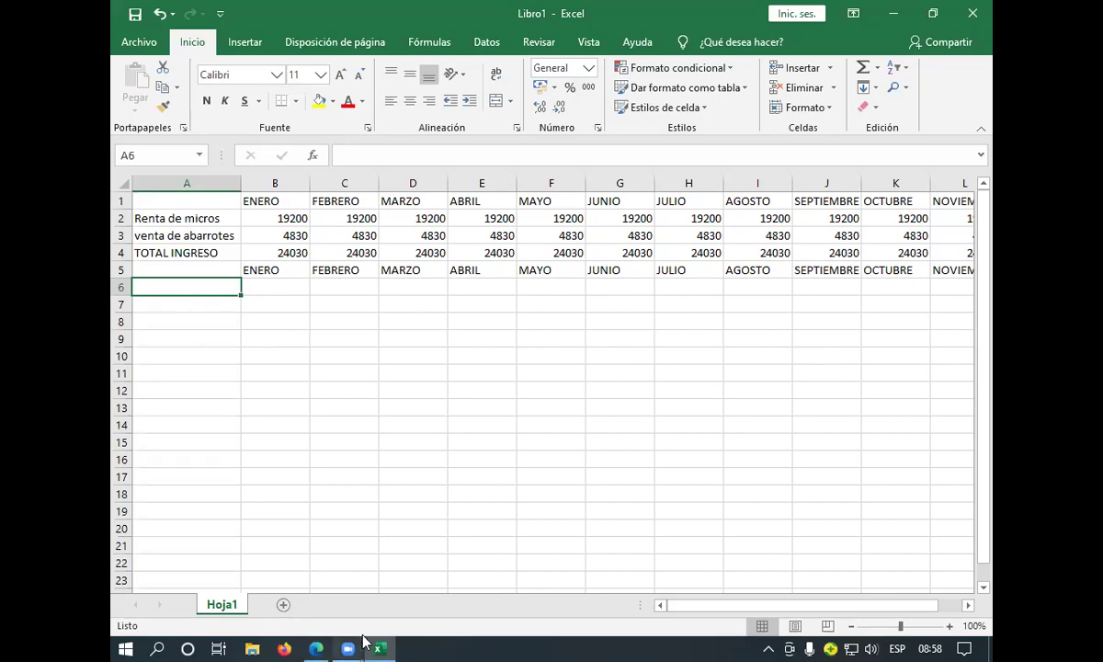
{"action": "mouse_move", "coordinate": [317, 646]}
{"action": "left_click", "coordinate": [313, 588]}
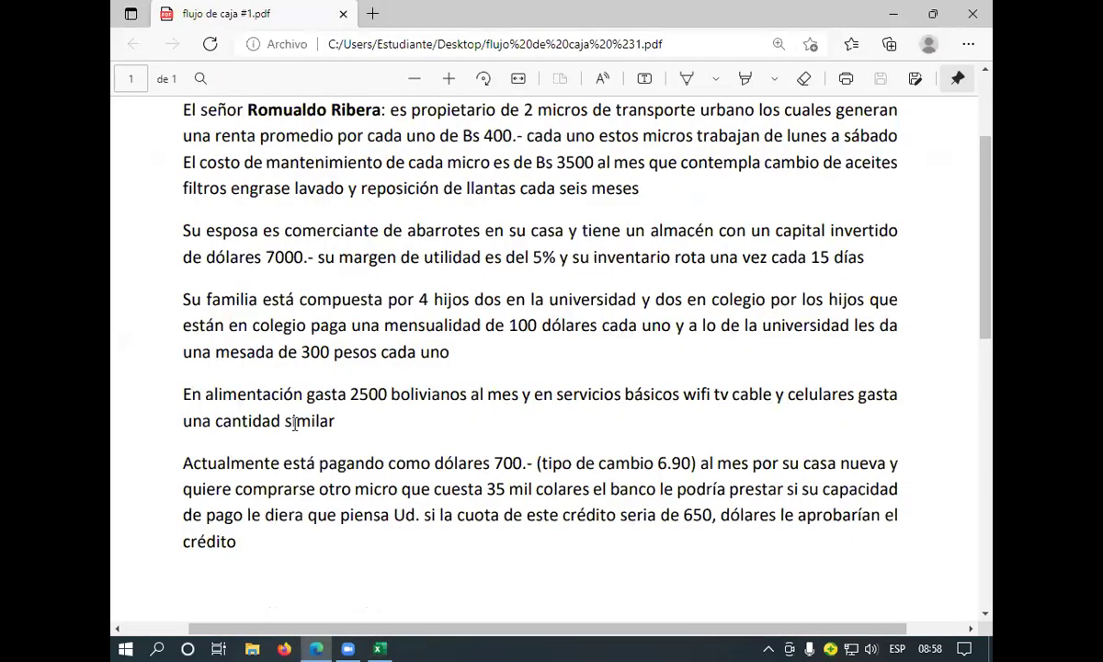
{"action": "scroll", "coordinate": [301, 409], "scroll_direction": "down", "scroll_amount": 1}
{"action": "scroll", "coordinate": [551, 184], "scroll_direction": "up", "scroll_amount": 1}
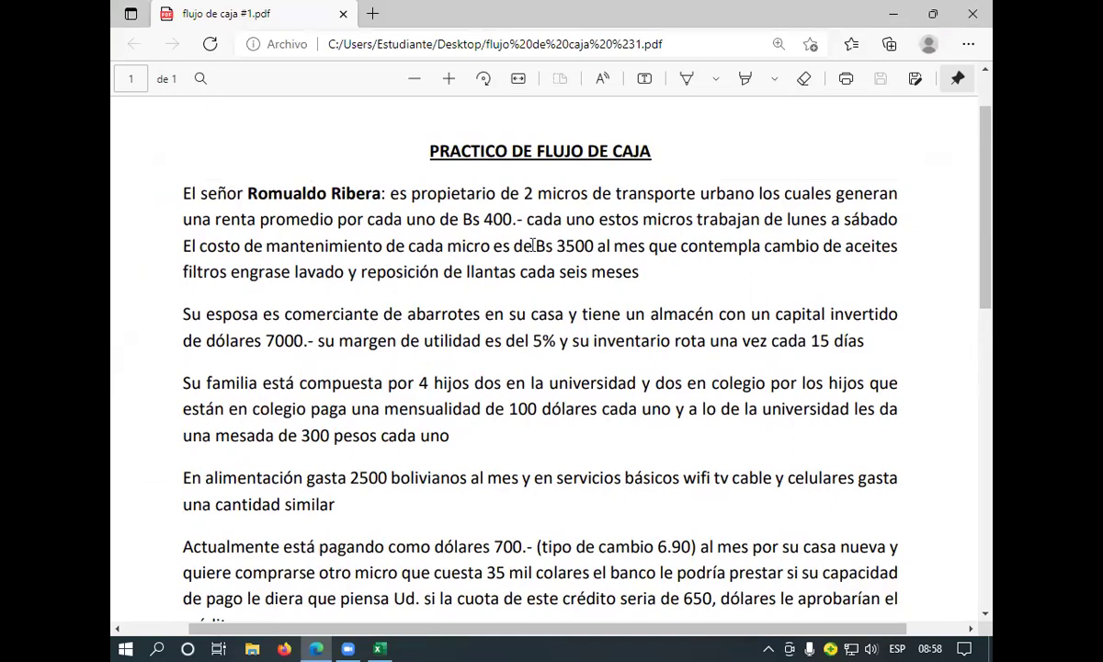
{"action": "double_click", "coordinate": [188, 246]}
{"action": "left_click_drag", "start_coordinate": [183, 246], "coordinate": [372, 242]}
{"action": "left_click", "coordinate": [430, 230]}
{"action": "triple_click", "coordinate": [179, 246]}
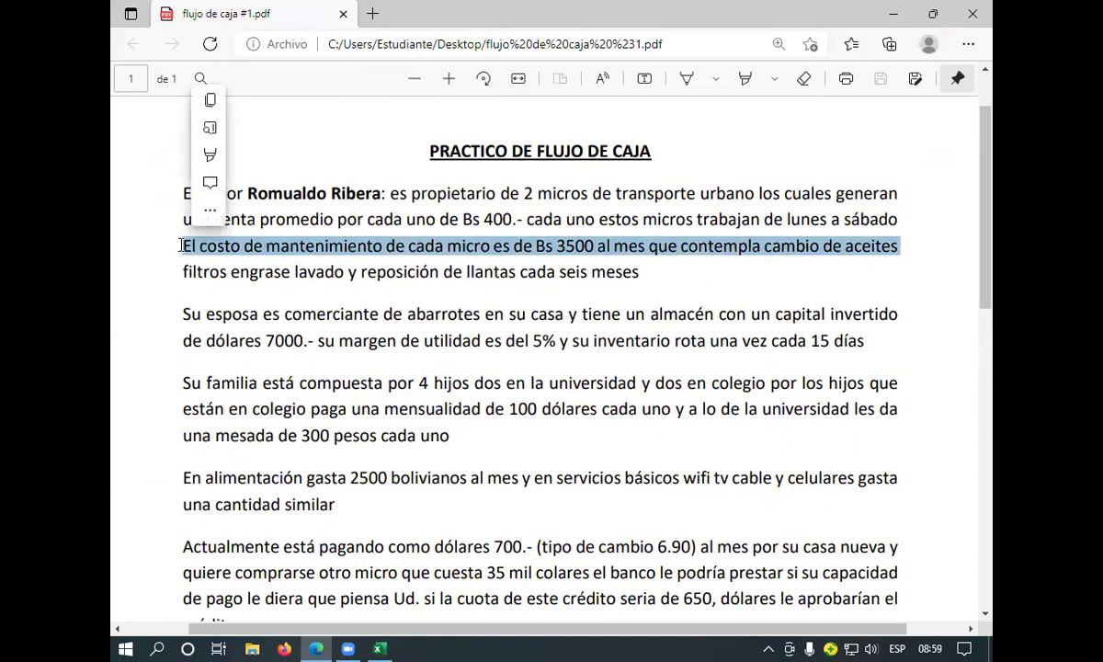
{"action": "left_click", "coordinate": [642, 278]}
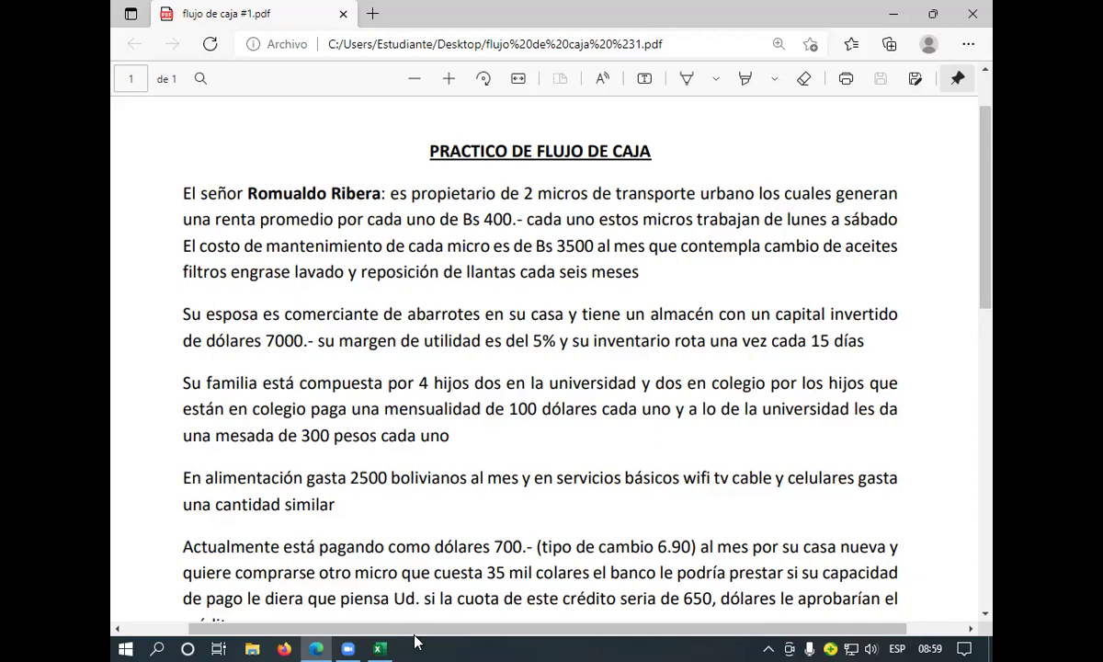
Back in Excel, label cell A6 "Mantenimiento de micro" and widen column A to fit the text
{"action": "left_click", "coordinate": [328, 499]}
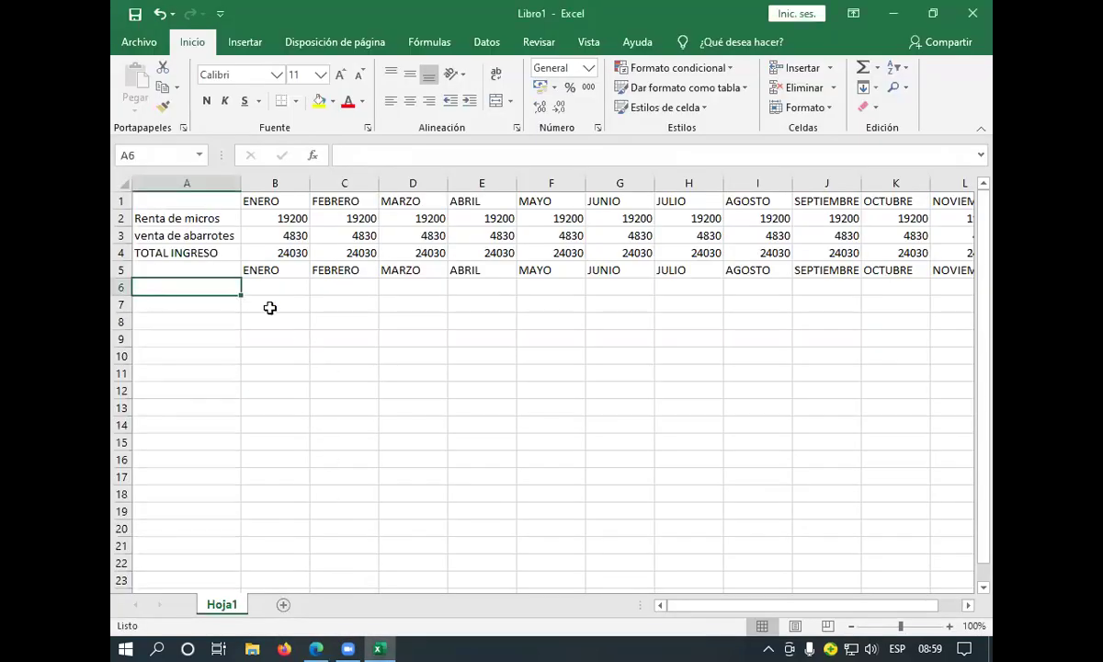
{"action": "type", "text": "M"}
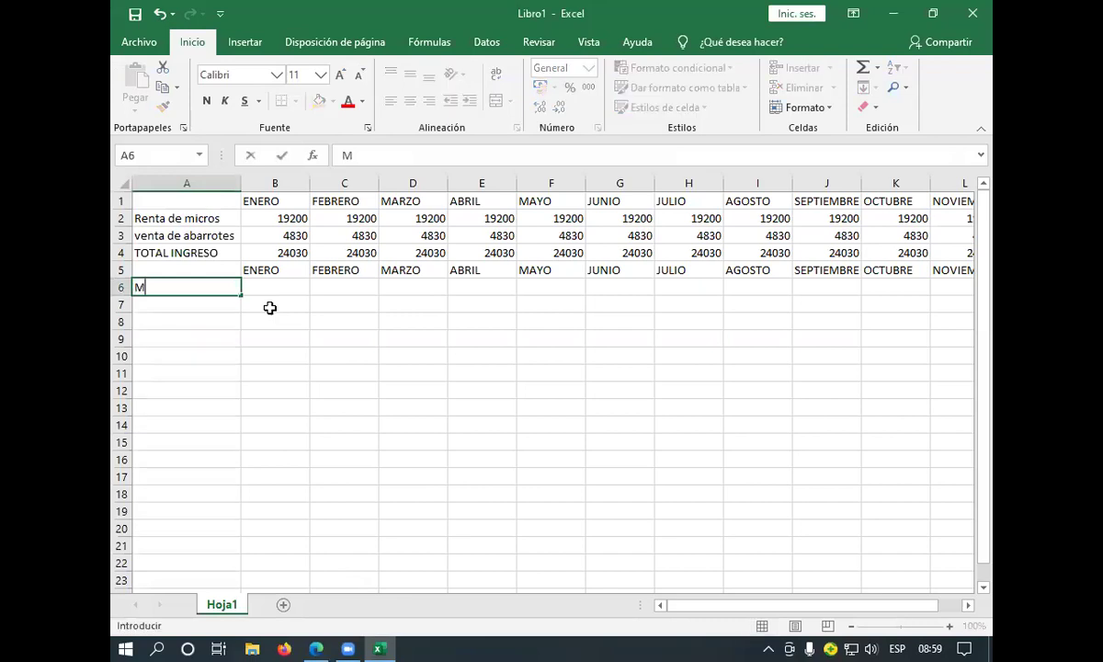
{"action": "type", "text": "antenimiento"}
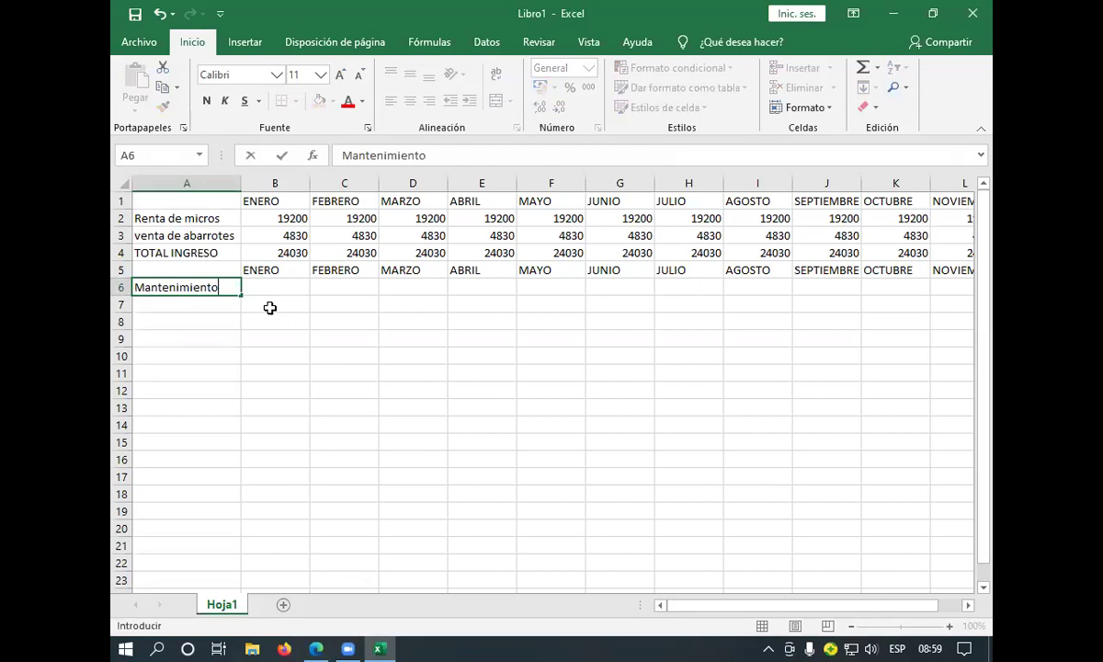
{"action": "type", "text": " de micro"}
{"action": "key", "text": "Return"}
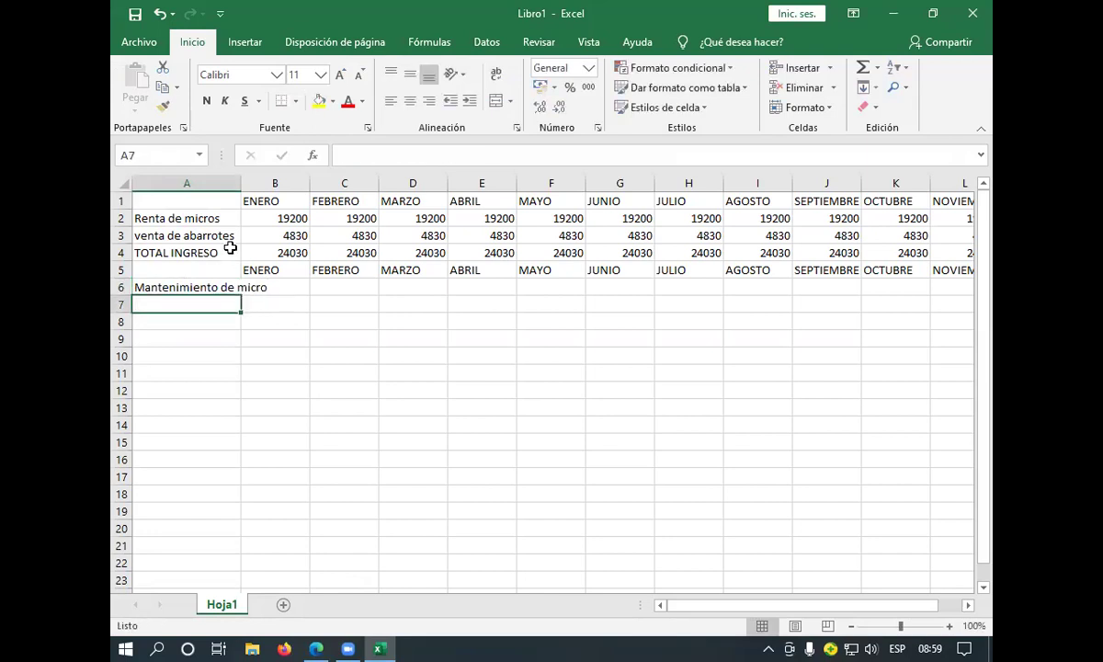
{"action": "left_click_drag", "start_coordinate": [240, 178], "coordinate": [273, 178]}
{"action": "left_click", "coordinate": [300, 289]}
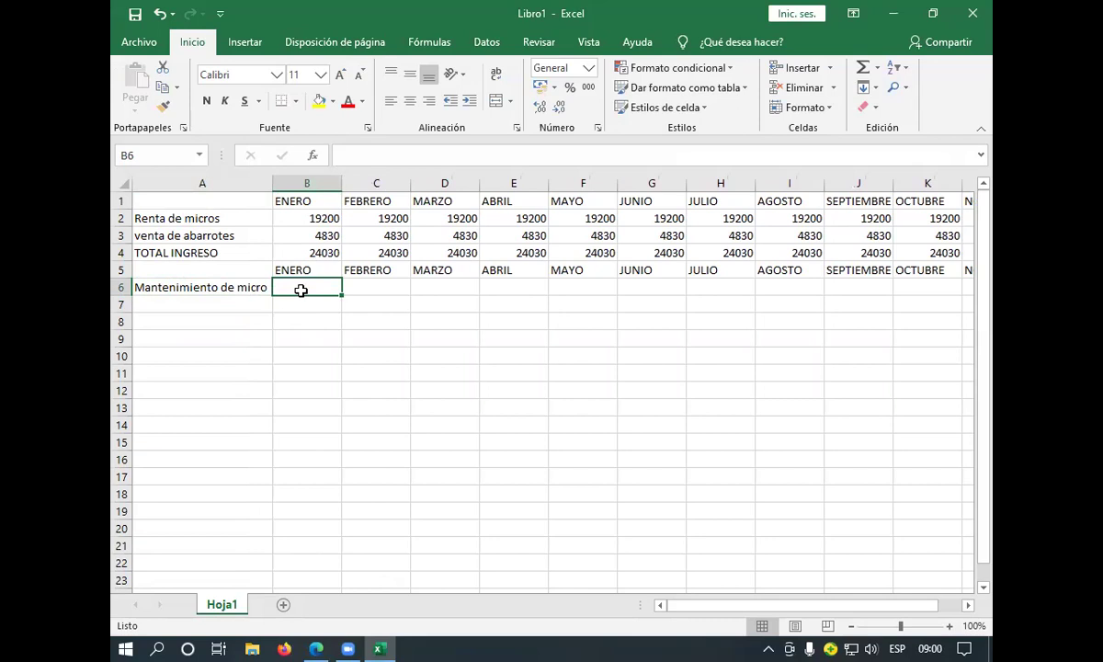
Enter the monthly maintenance for ENERO in B6 as 3500*2 and fill it across to DICIEMBRE in M6
{"action": "type", "text": "+"}
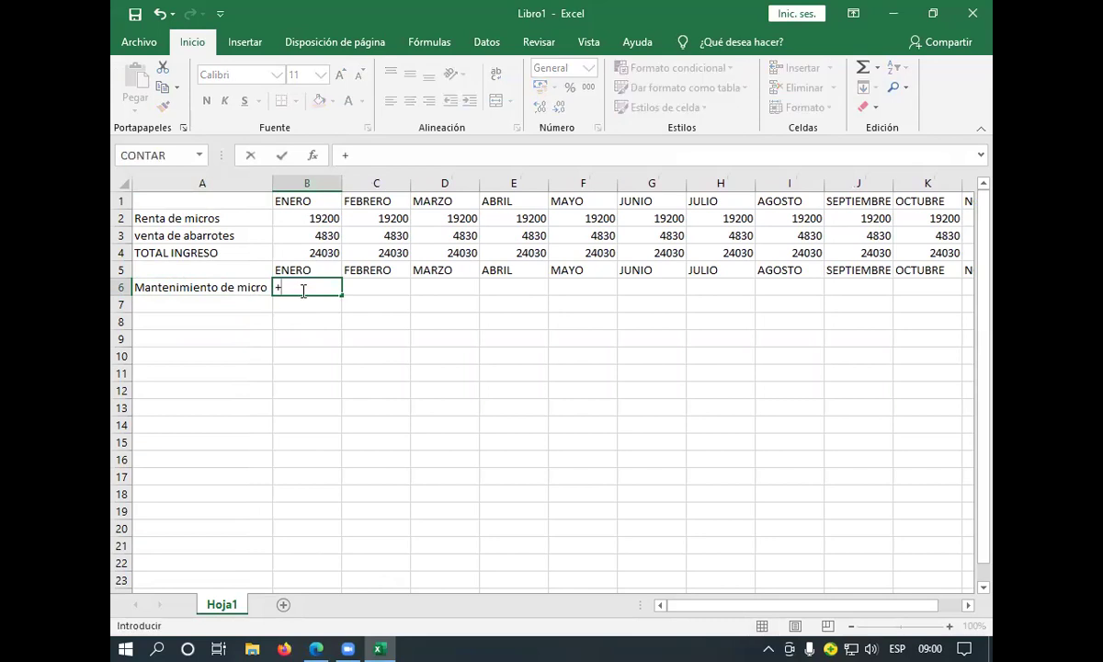
{"action": "type", "text": "3500"}
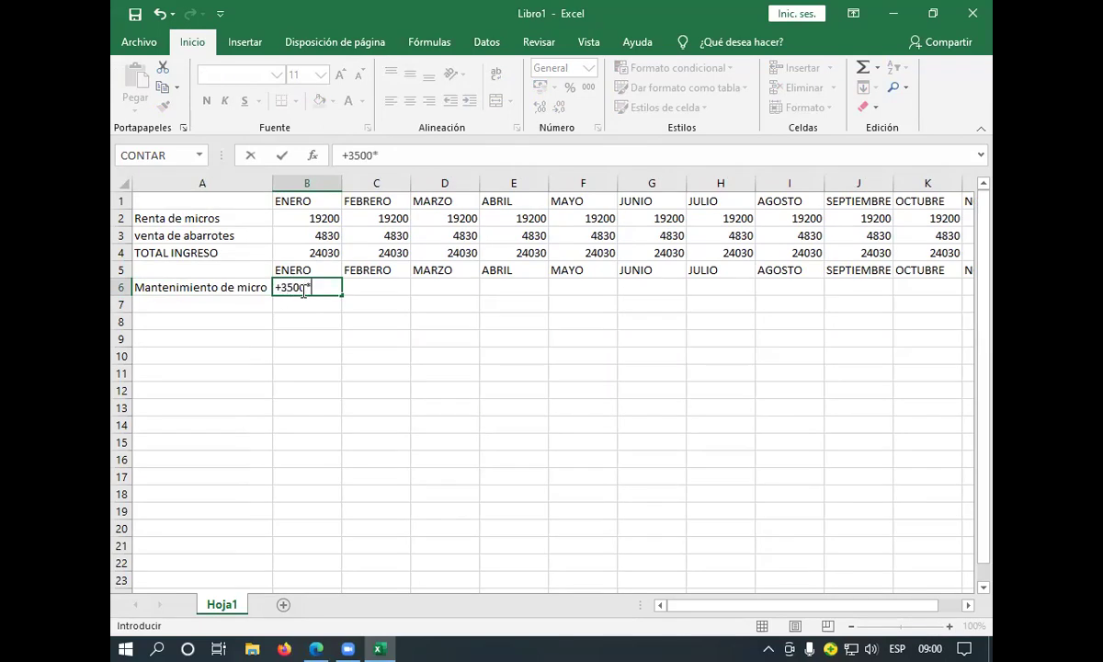
{"action": "type", "text": "*2"}
{"action": "key", "text": "Return"}
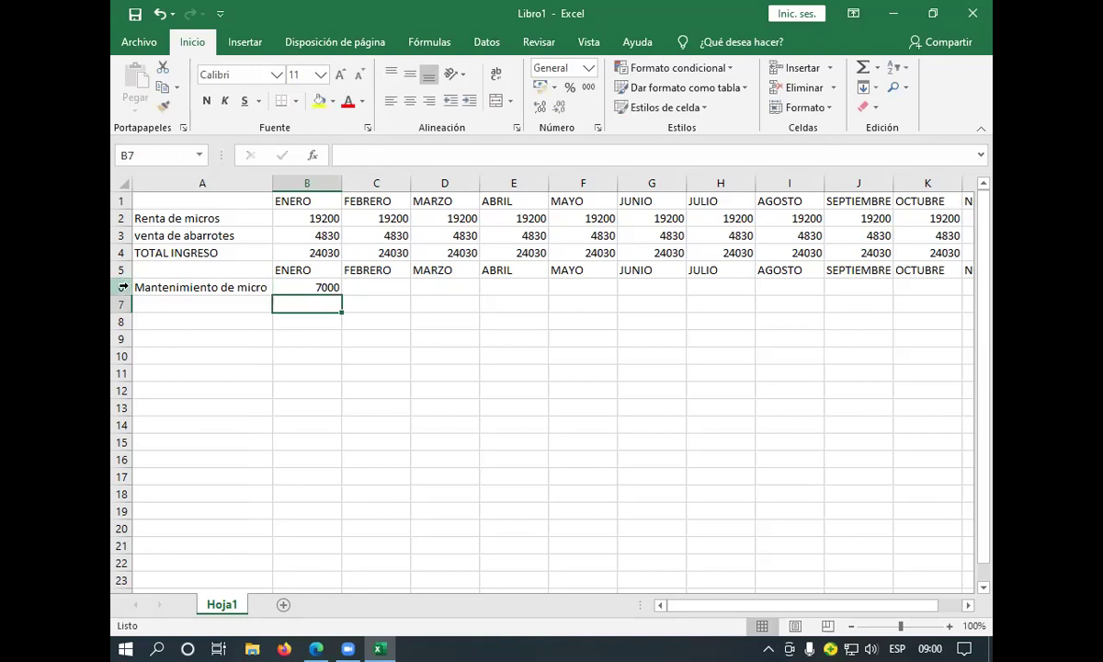
{"action": "left_click", "coordinate": [327, 287]}
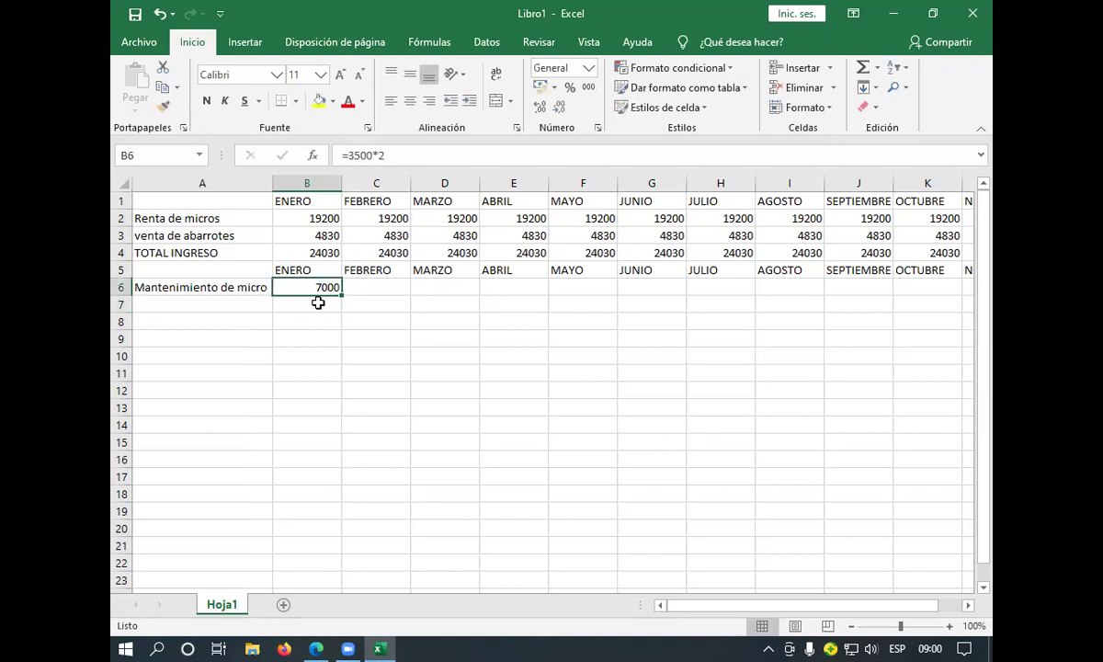
{"action": "left_click_drag", "start_coordinate": [341, 294], "coordinate": [887, 296]}
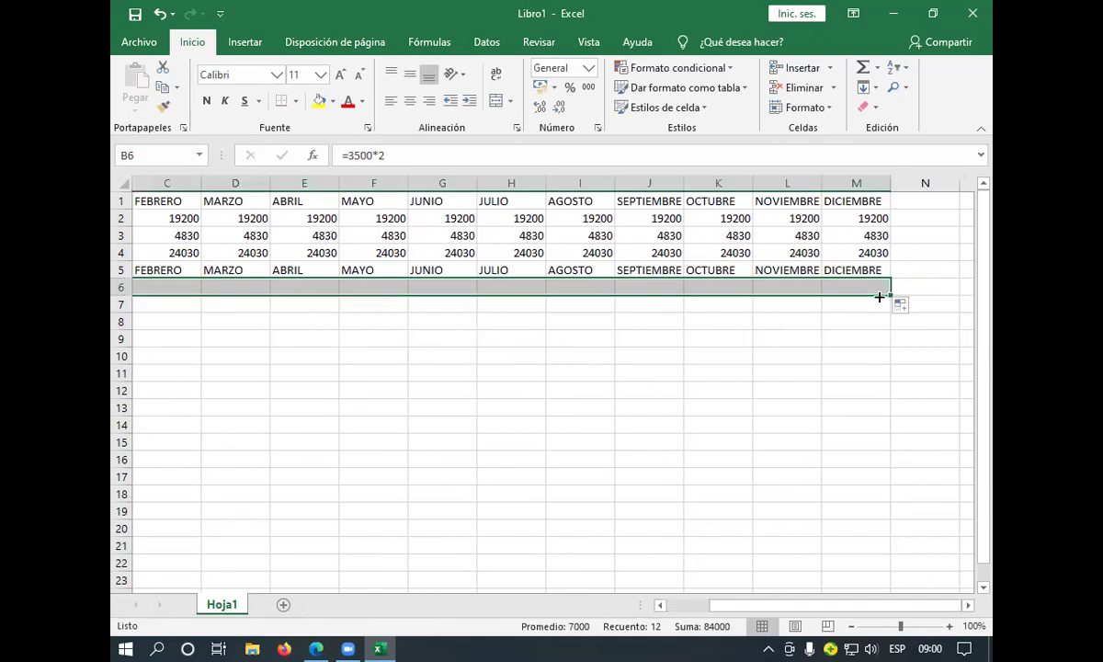
{"action": "left_click", "coordinate": [166, 306]}
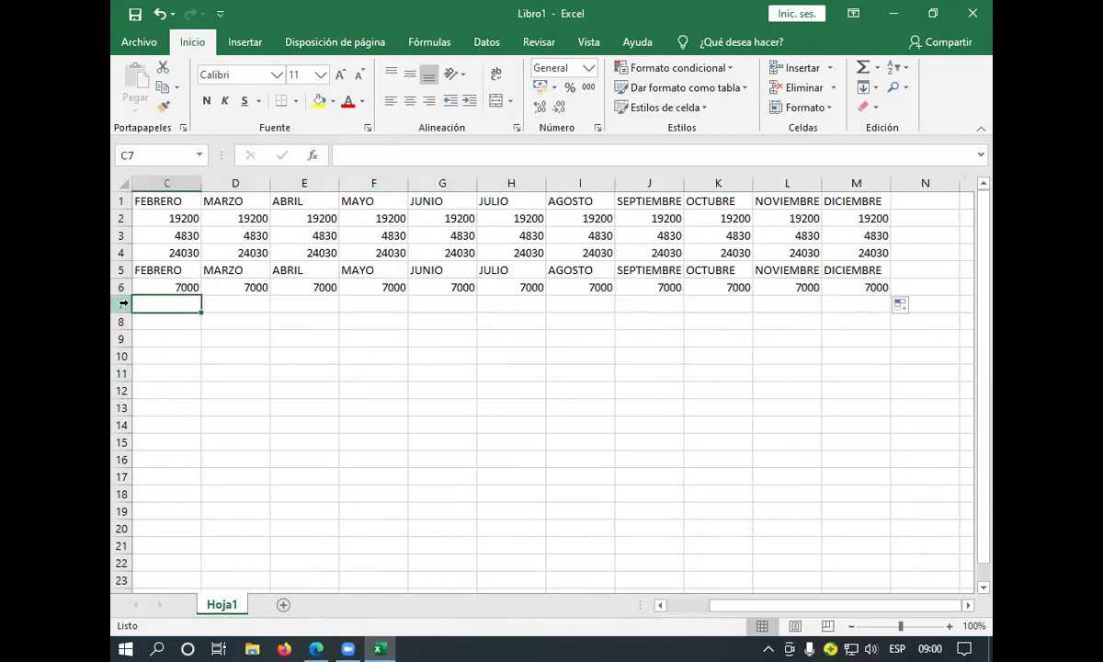
{"action": "key", "text": "Home"}
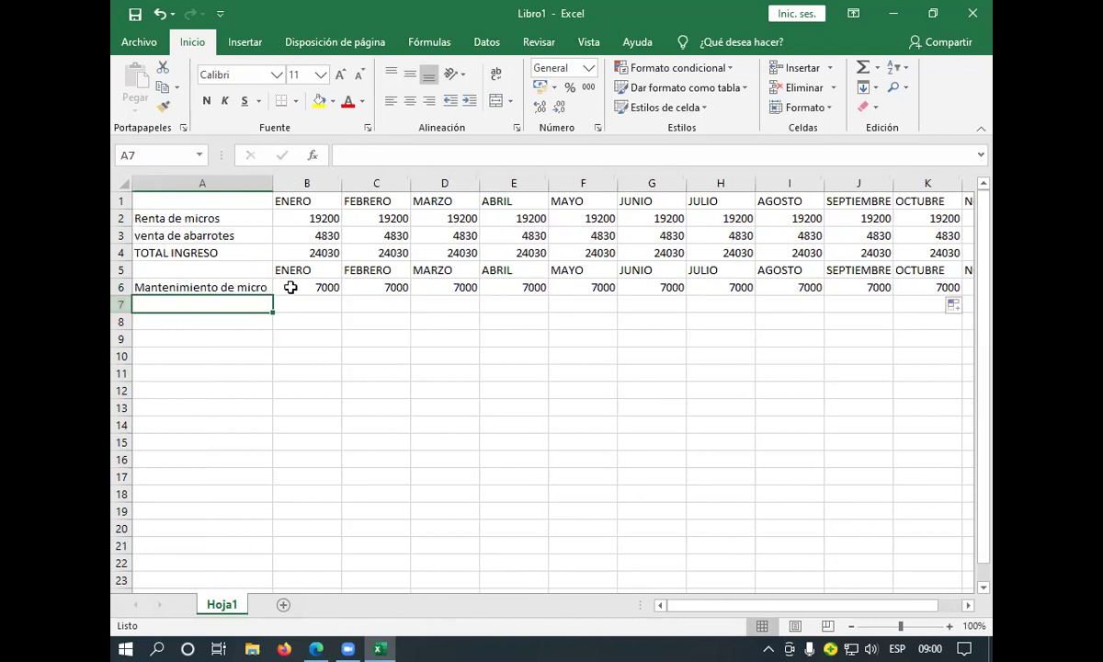
{"action": "left_click", "coordinate": [296, 287]}
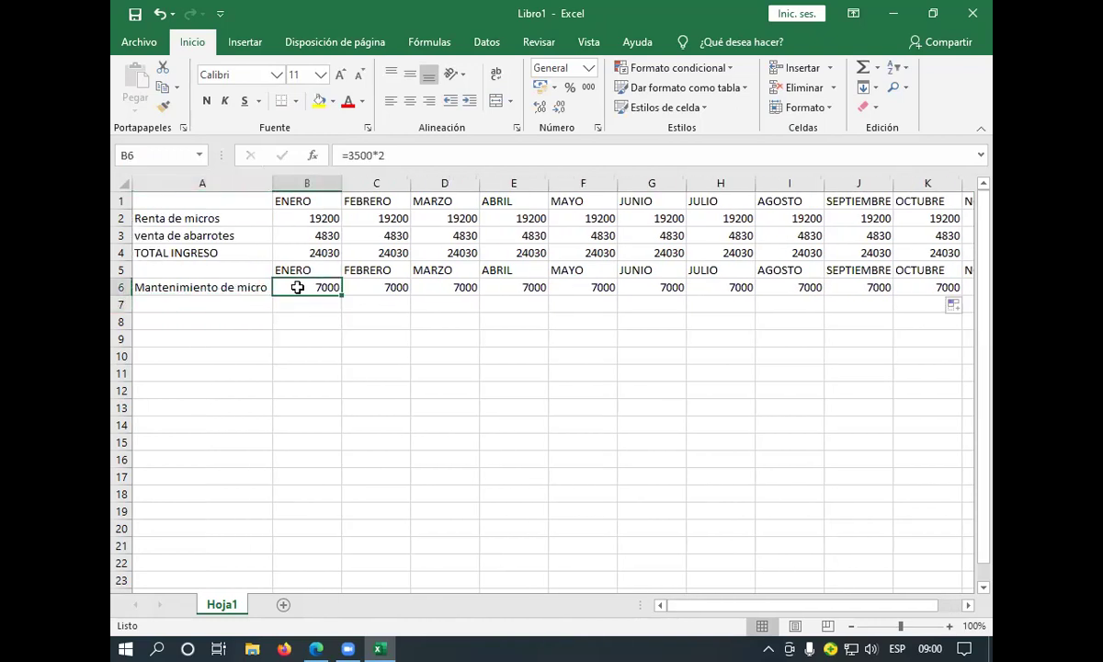
{"action": "key", "text": "Down"}
{"action": "key", "text": "Down"}
{"action": "key", "text": "Down"}
{"action": "key", "text": "Down"}
{"action": "key", "text": "Down"}
{"action": "key", "text": "Down"}
{"action": "key", "text": "Down"}
{"action": "key", "text": "Down"}
{"action": "key", "text": "Down"}
{"action": "key", "text": "Down"}
{"action": "key", "text": "Down"}
{"action": "key", "text": "Down"}
{"action": "key", "text": "Down"}
{"action": "key", "text": "Down"}
{"action": "key", "text": "Down"}
{"action": "key", "text": "Down"}
{"action": "key", "text": "Down"}
{"action": "key", "text": "Down"}
{"action": "key", "text": "Down"}
{"action": "key", "text": "Down"}
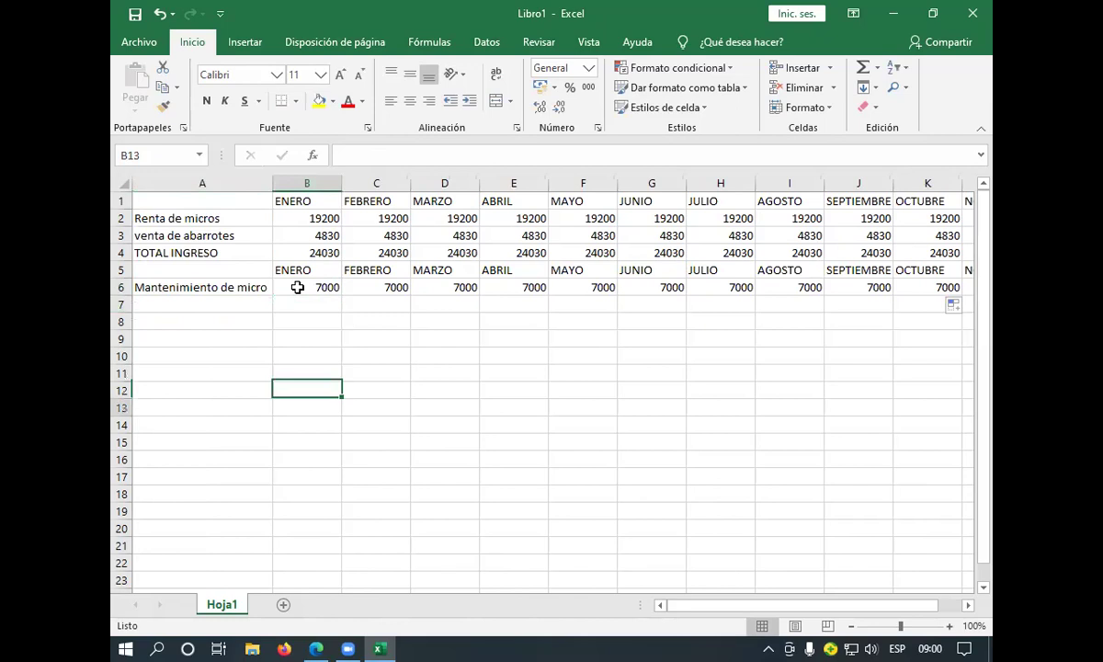
{"action": "key", "text": "Up"}
{"action": "key", "text": "Up"}
{"action": "key", "text": "Up"}
{"action": "key", "text": "Up"}
{"action": "key", "text": "Up"}
{"action": "key", "text": "Up"}
{"action": "key", "text": "Up"}
{"action": "key", "text": "Up"}
{"action": "key", "text": "Up"}
{"action": "key", "text": "Up"}
{"action": "key", "text": "Up"}
{"action": "key", "text": "Up"}
{"action": "key", "text": "Up"}
{"action": "key", "text": "Up"}
{"action": "key", "text": "Up"}
{"action": "key", "text": "Up"}
{"action": "left_click", "coordinate": [352, 235]}
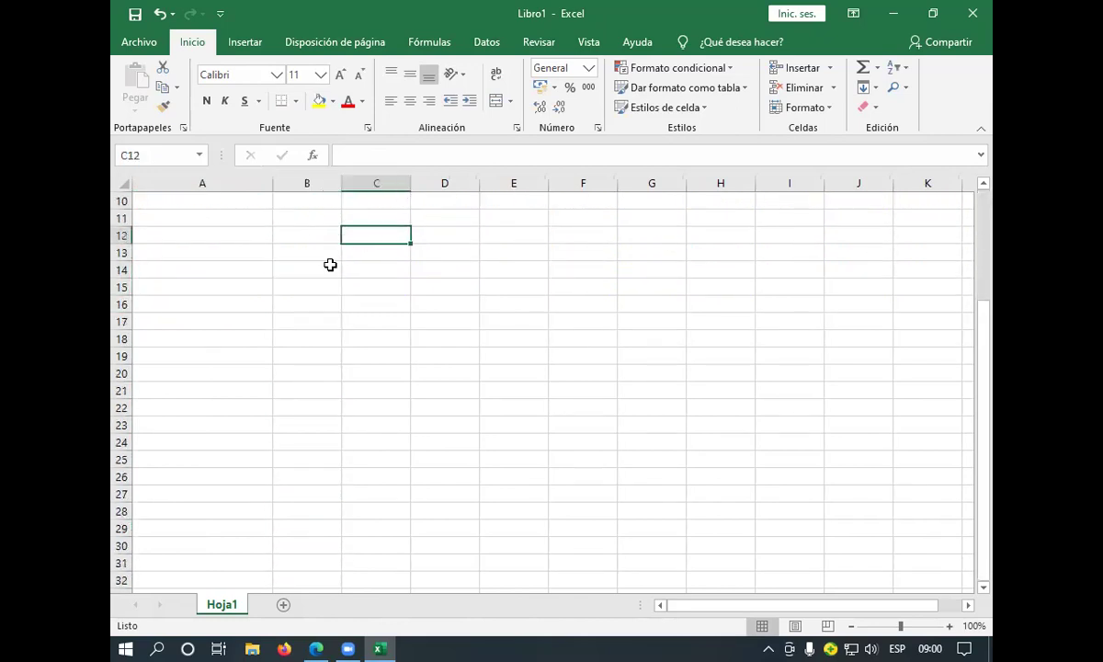
{"action": "scroll", "coordinate": [322, 239], "scroll_direction": "up", "scroll_amount": 3}
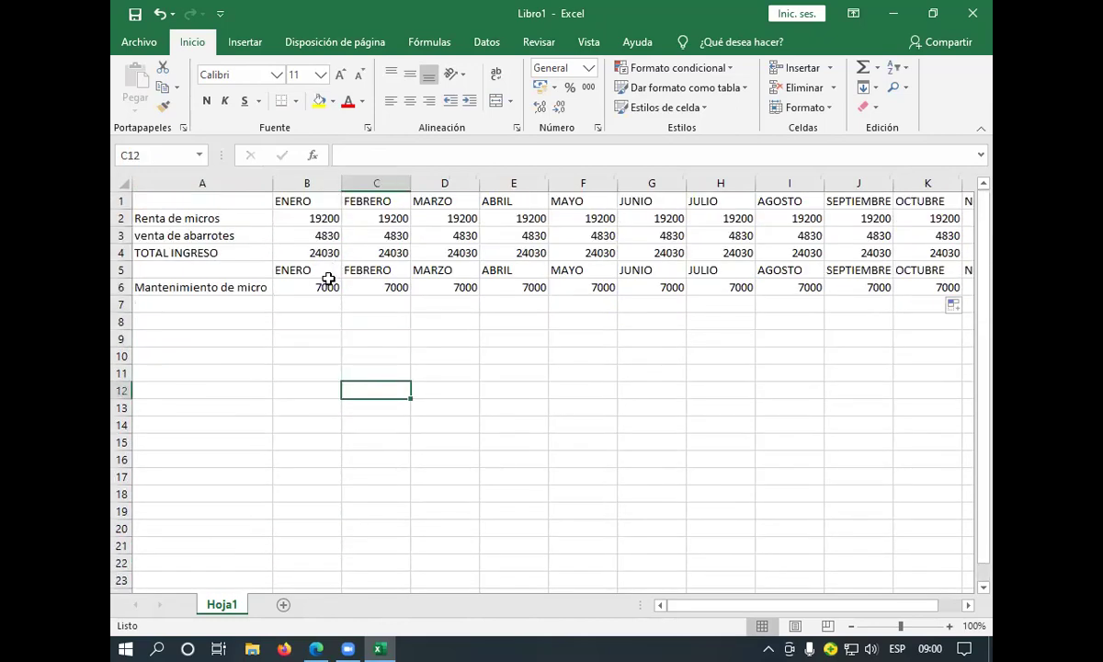
{"action": "left_click", "coordinate": [297, 286]}
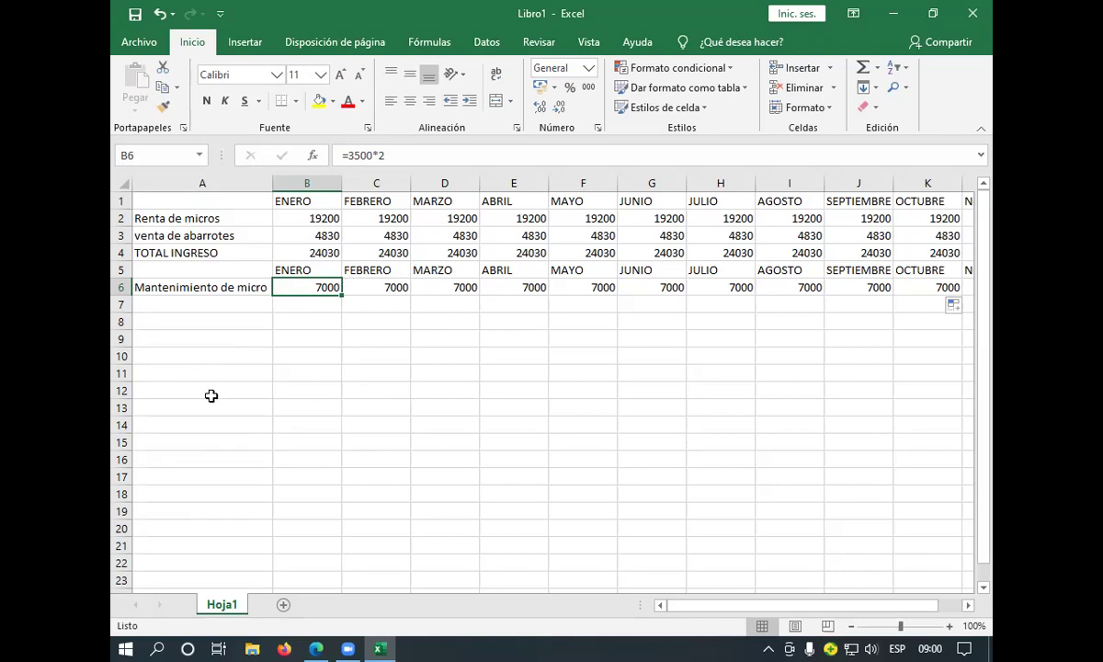
Select cell A7, then switch to flujo de caja #1.pdf in Edge and reread the passage on micro maintenance and tire replacement
{"action": "left_click", "coordinate": [258, 302]}
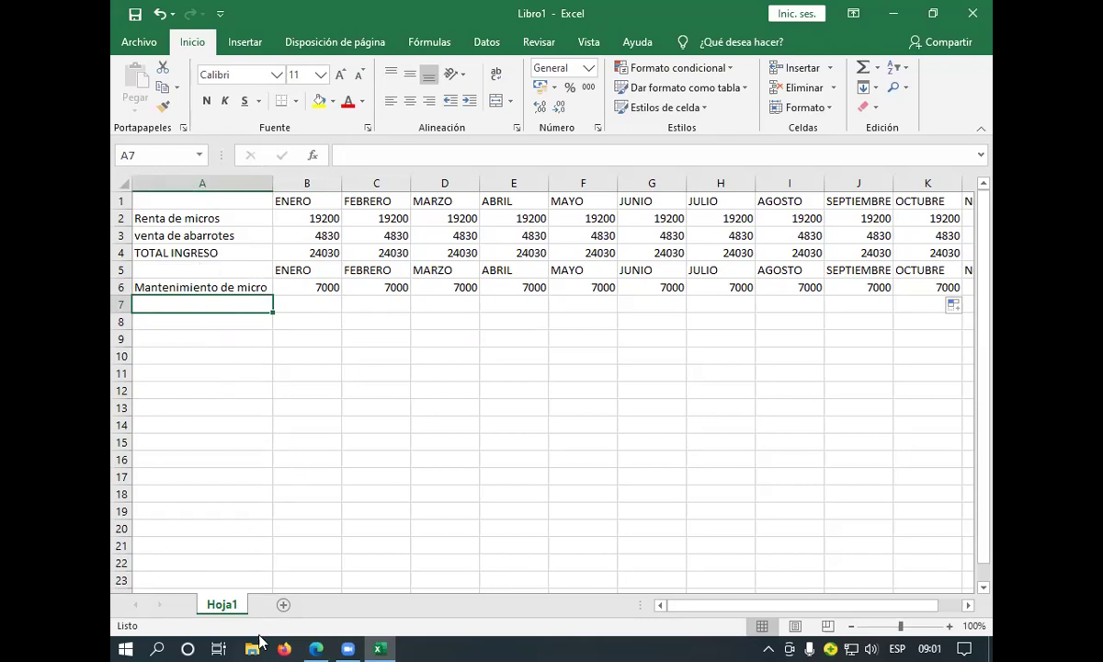
{"action": "mouse_move", "coordinate": [321, 643]}
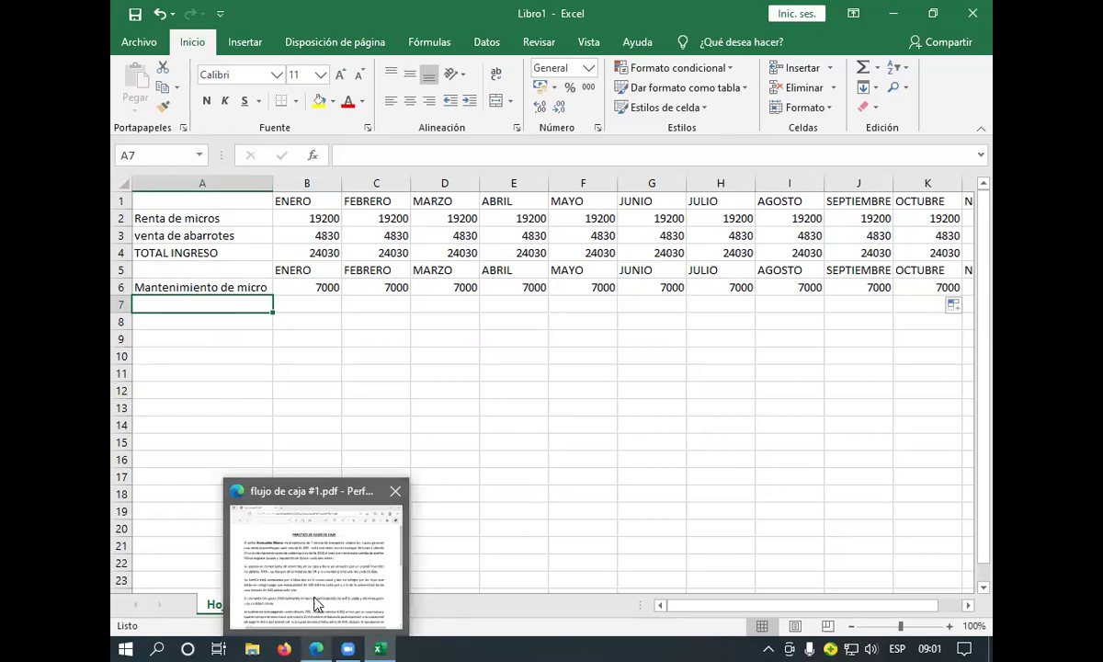
{"action": "left_click", "coordinate": [315, 589]}
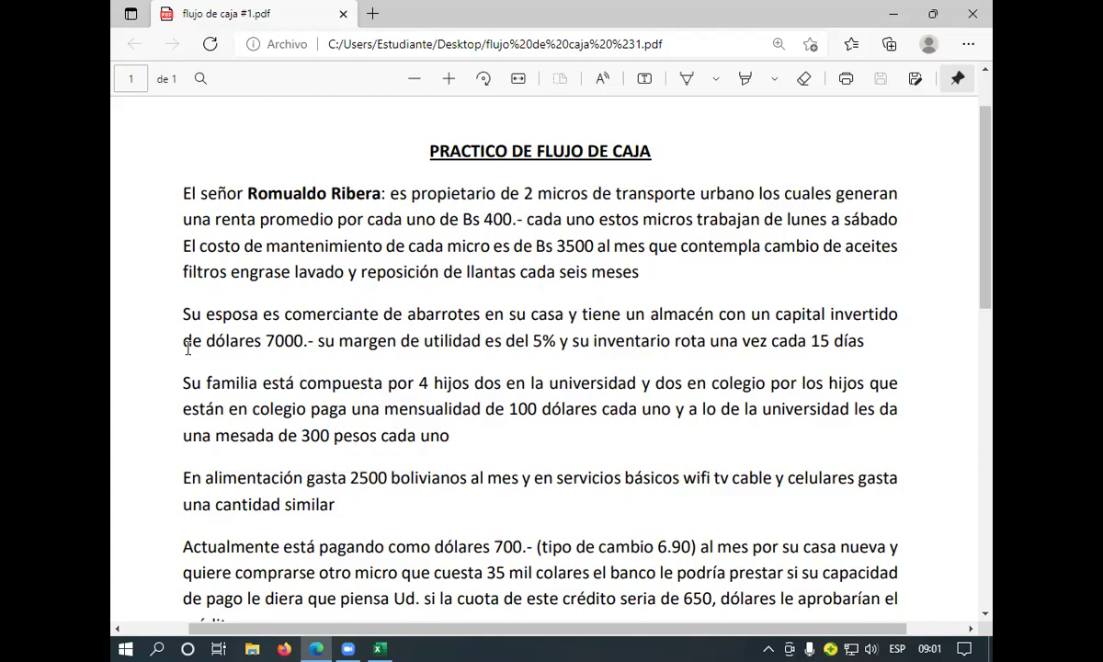
{"action": "scroll", "coordinate": [111, 391], "scroll_direction": "down", "scroll_amount": 1}
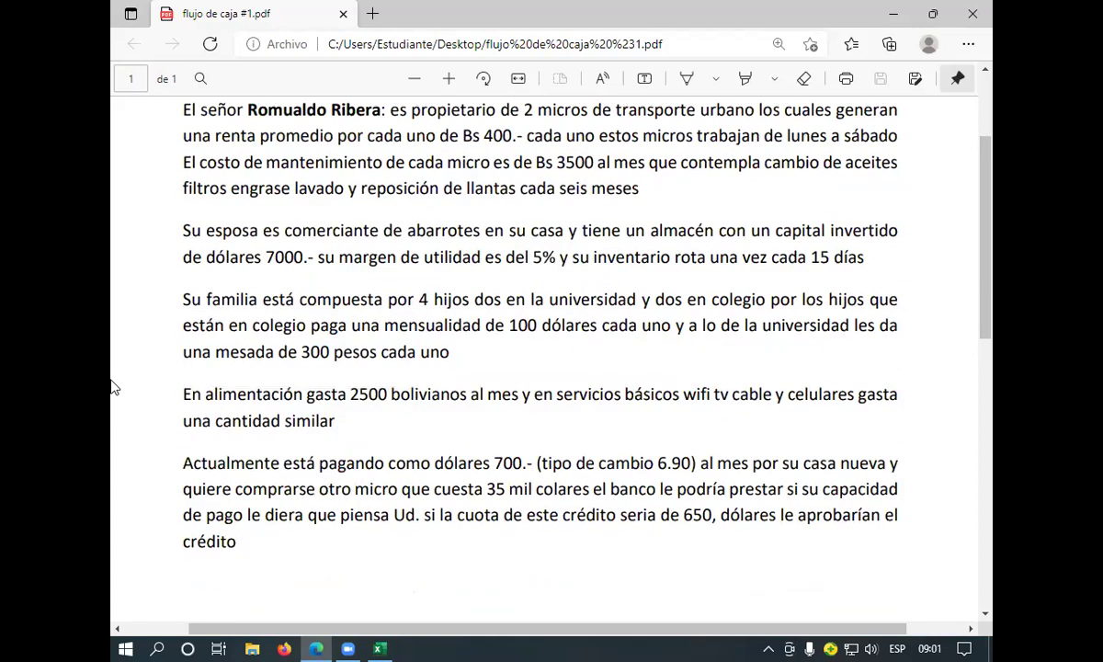
{"action": "scroll", "coordinate": [527, 283], "scroll_direction": "up", "scroll_amount": 1}
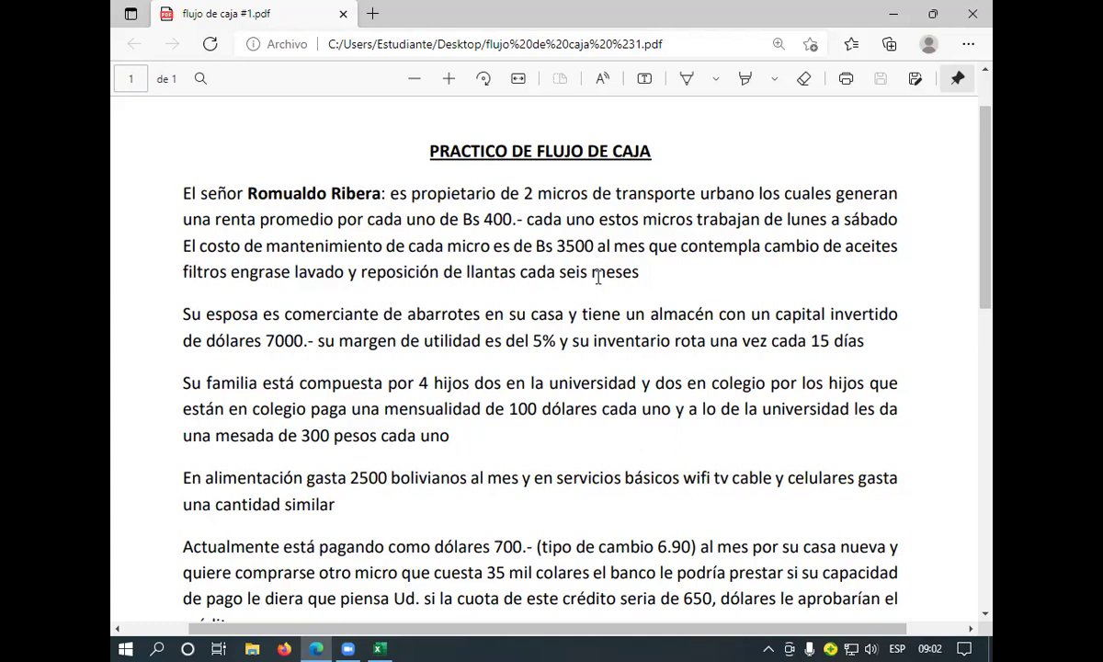
Look back at the Excel sheet, then return to the PDF in Edge and read on to the family expense paragraphs
{"action": "left_click", "coordinate": [379, 647]}
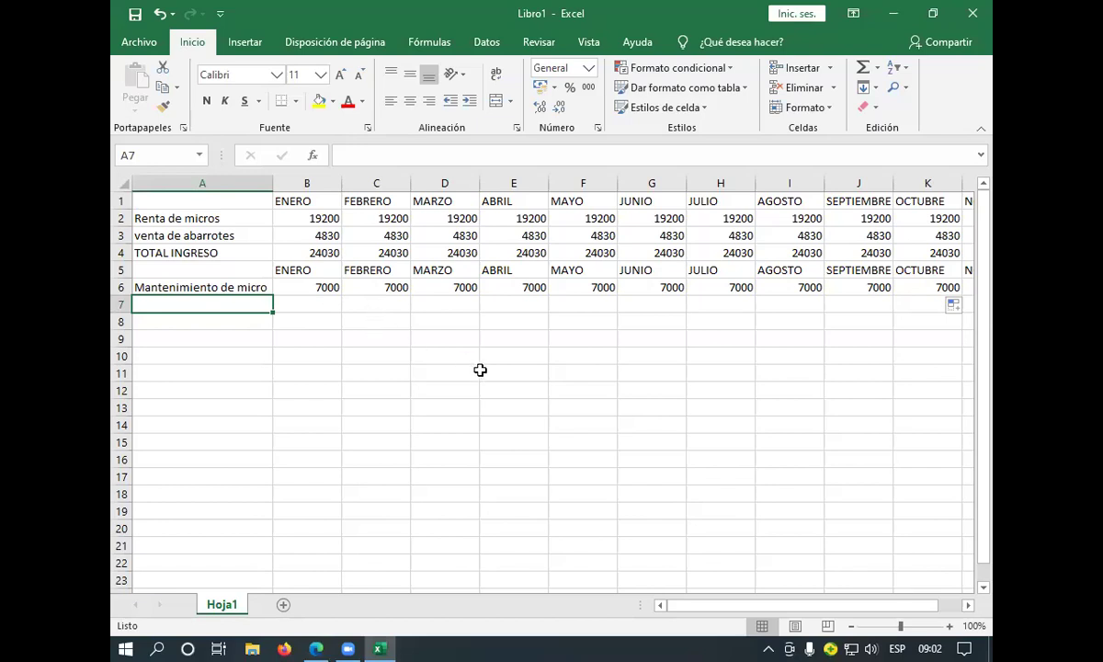
{"action": "mouse_move", "coordinate": [379, 646]}
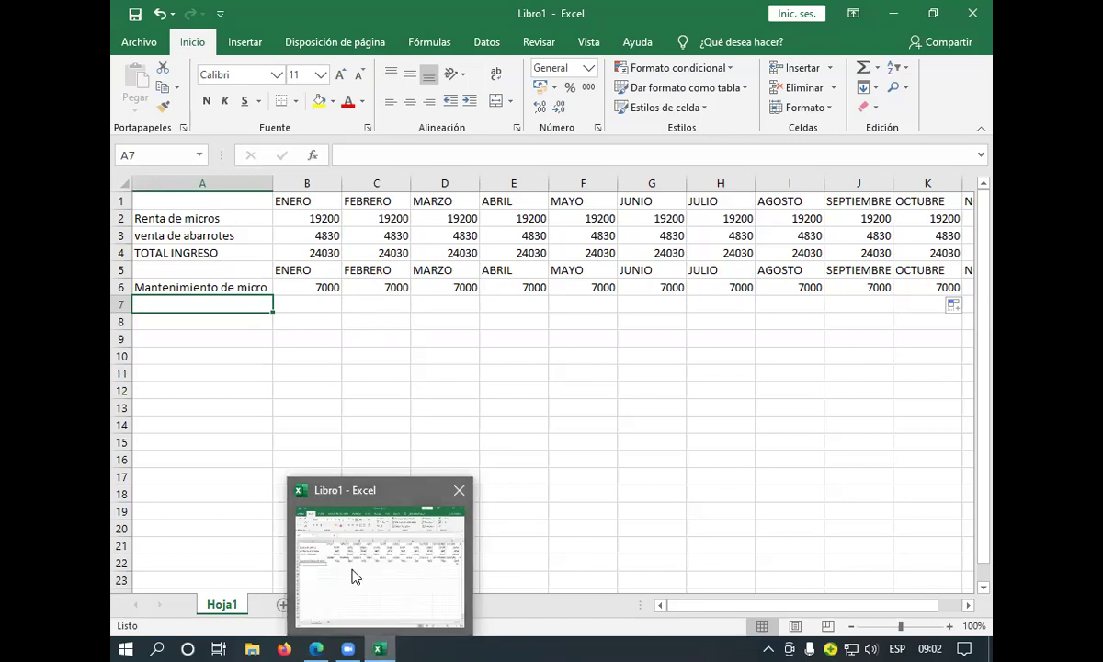
{"action": "mouse_move", "coordinate": [337, 640]}
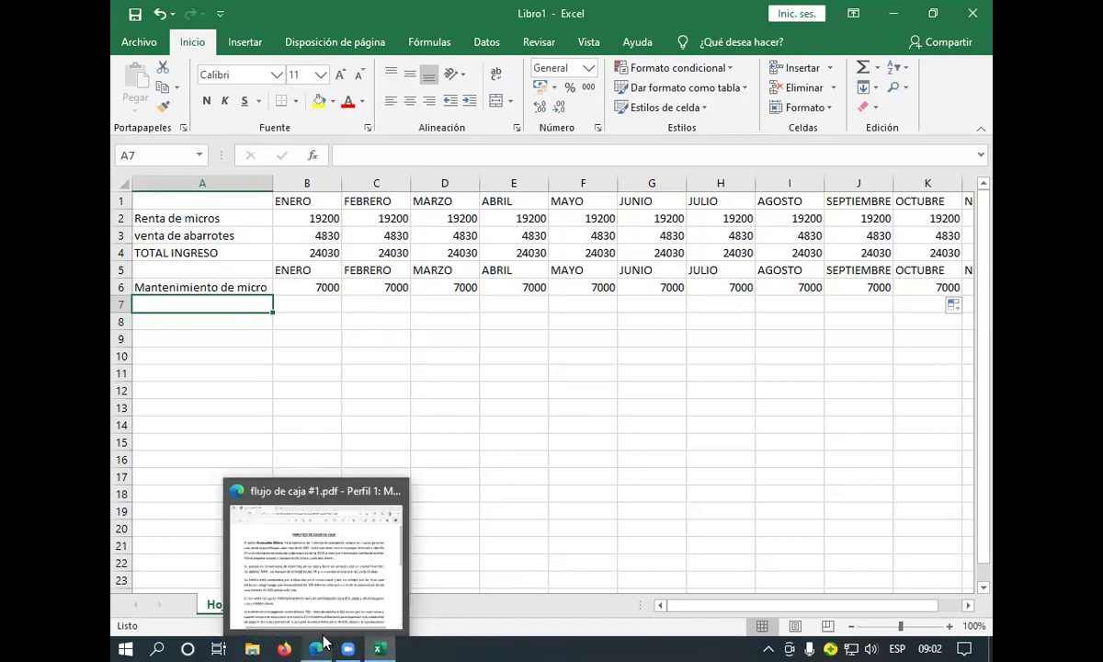
{"action": "left_click", "coordinate": [316, 598]}
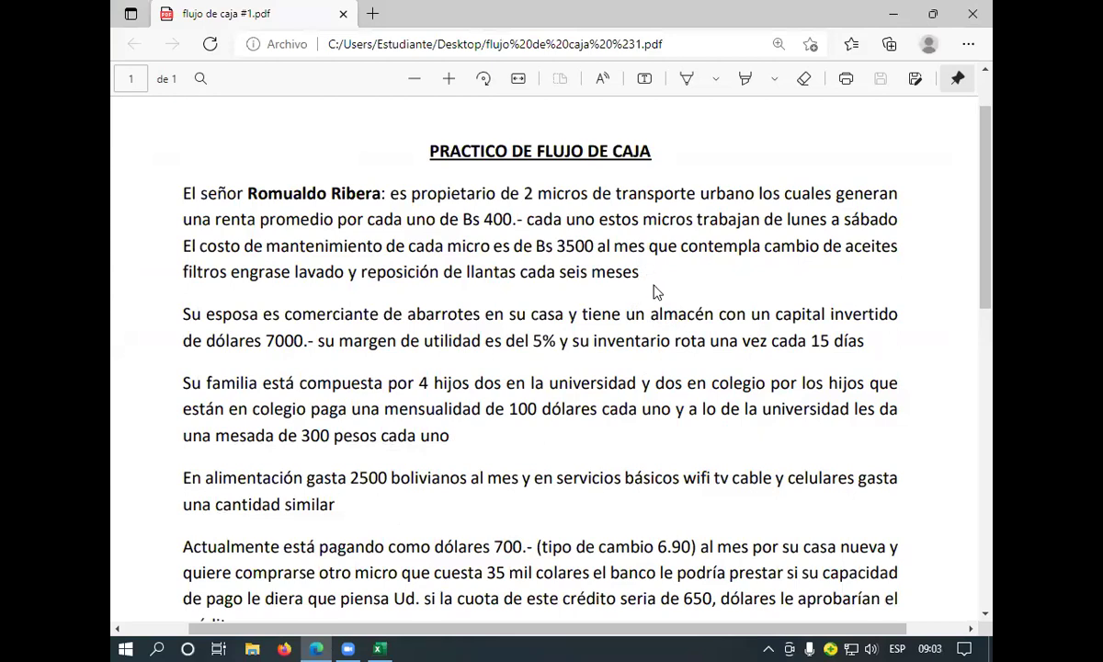
{"action": "scroll", "coordinate": [655, 287], "scroll_direction": "down", "scroll_amount": 1}
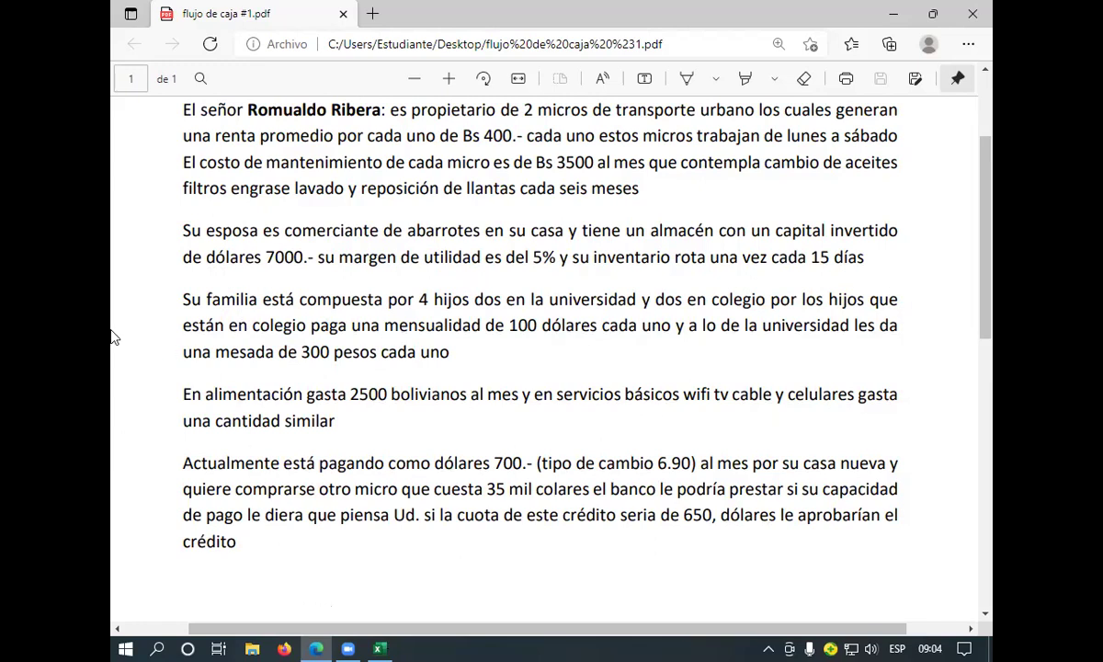
Check the ENERO formula for Renta de micros in Excel, then read the school fee passage in the PDF in Edge
{"action": "mouse_move", "coordinate": [380, 641]}
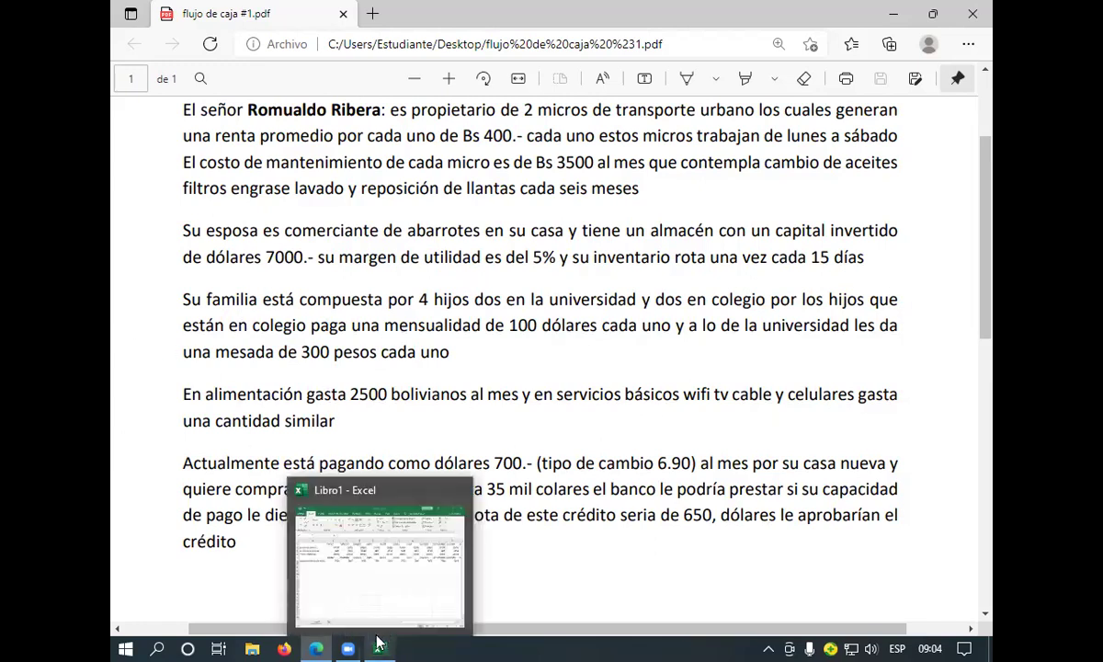
{"action": "left_click", "coordinate": [371, 585]}
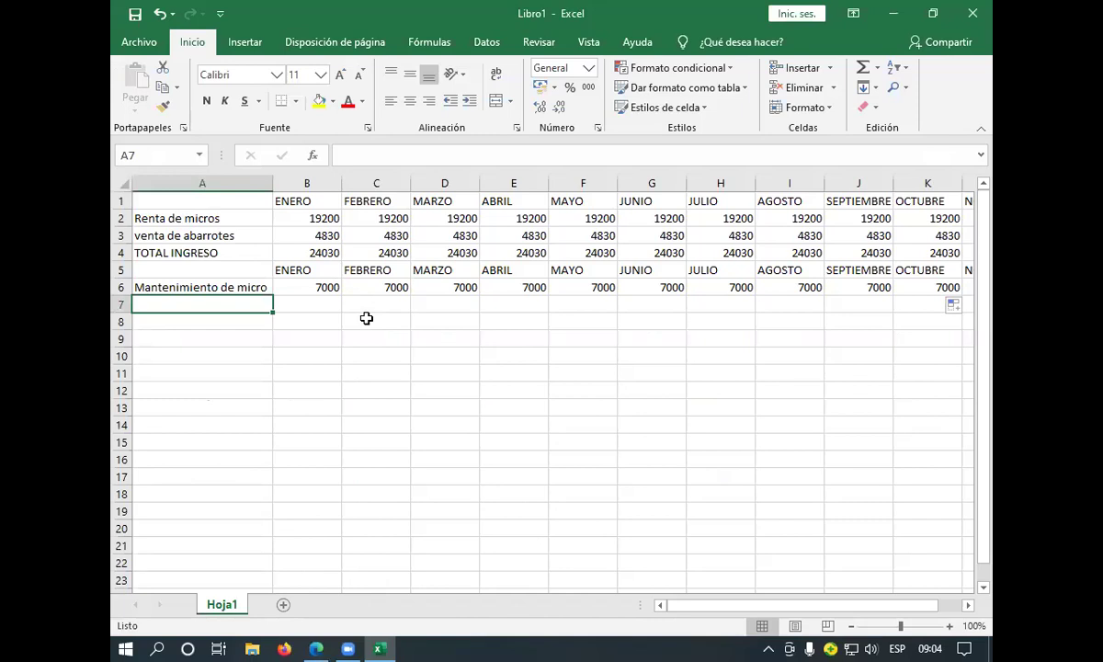
{"action": "left_click", "coordinate": [301, 219]}
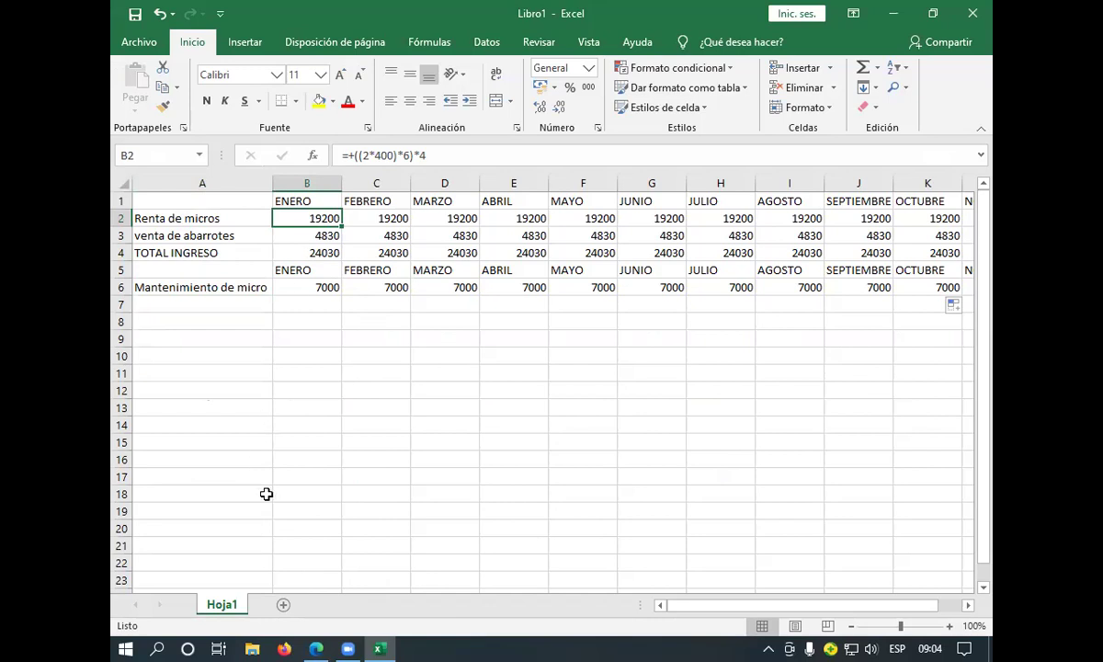
{"action": "mouse_move", "coordinate": [316, 649]}
{"action": "left_click", "coordinate": [311, 570]}
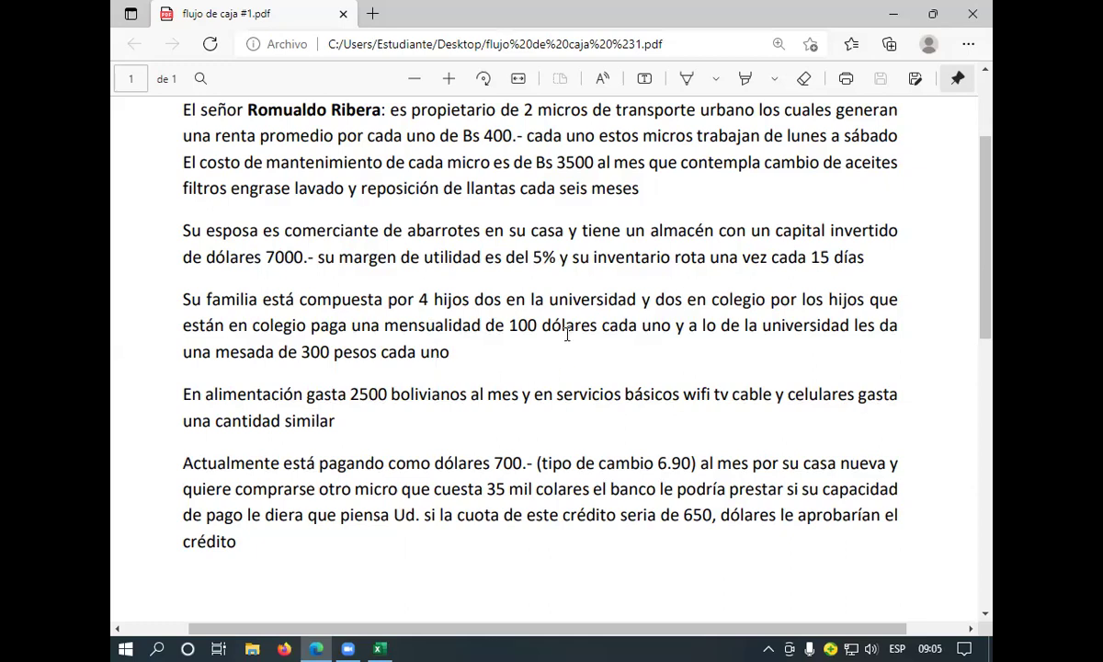
Back in Excel, label cell A7 "mensualidad del colegio" and select cell B7 beside it
{"action": "left_click", "coordinate": [379, 648]}
{"action": "left_click", "coordinate": [209, 303]}
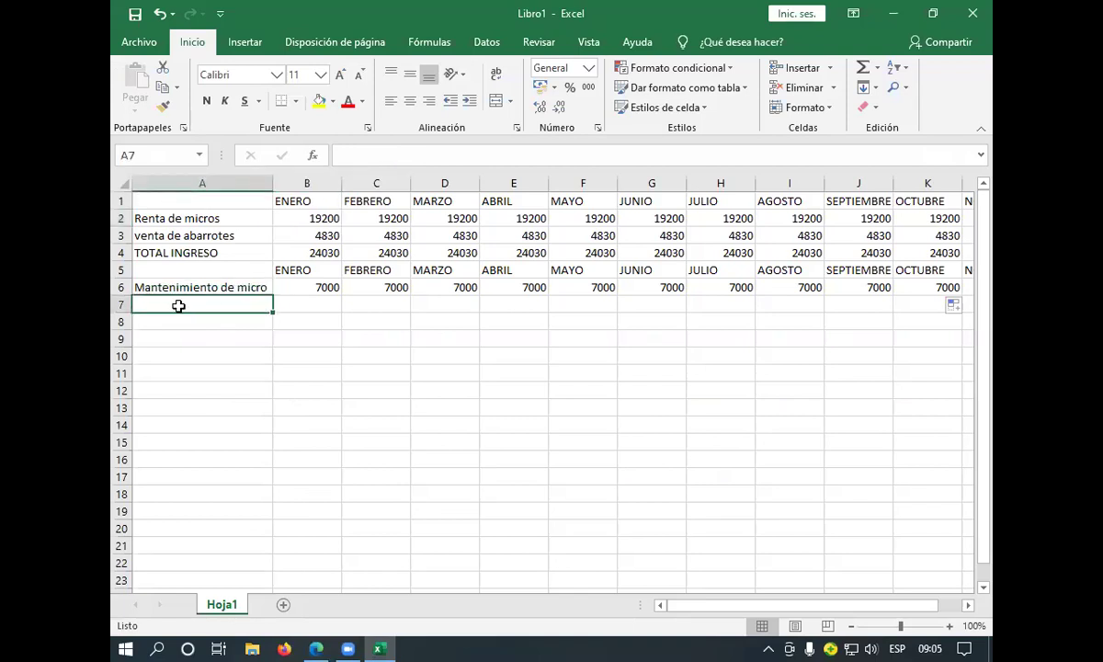
{"action": "type", "text": "mensualidad de colegio"}
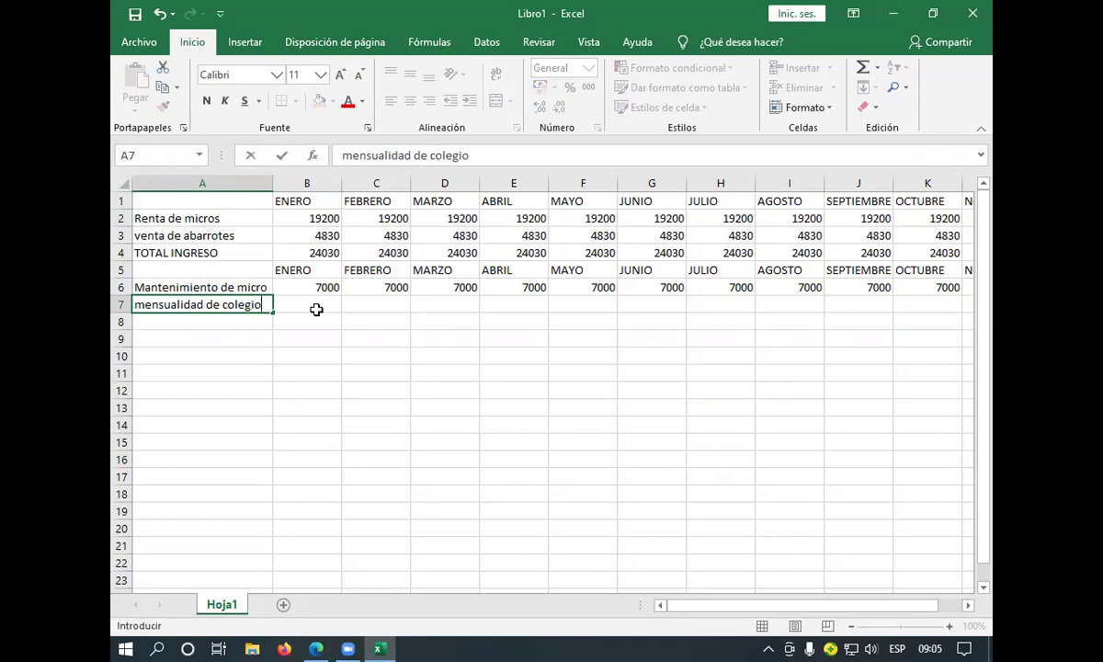
{"action": "left_click", "coordinate": [295, 302]}
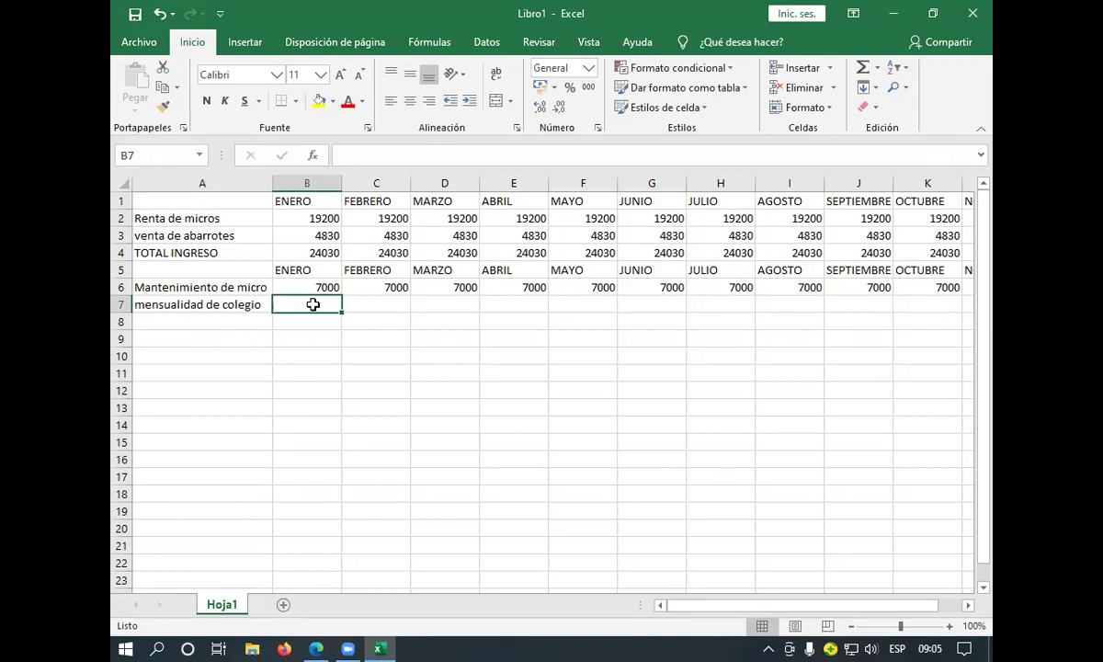
{"action": "left_click", "coordinate": [213, 302]}
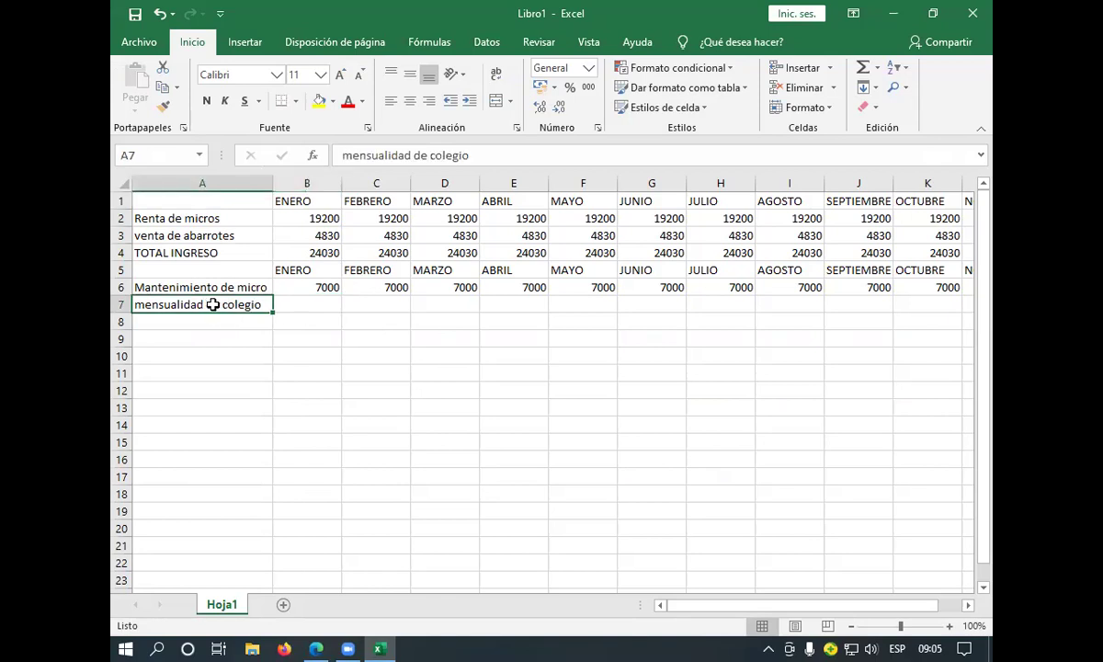
{"action": "double_click", "coordinate": [215, 304]}
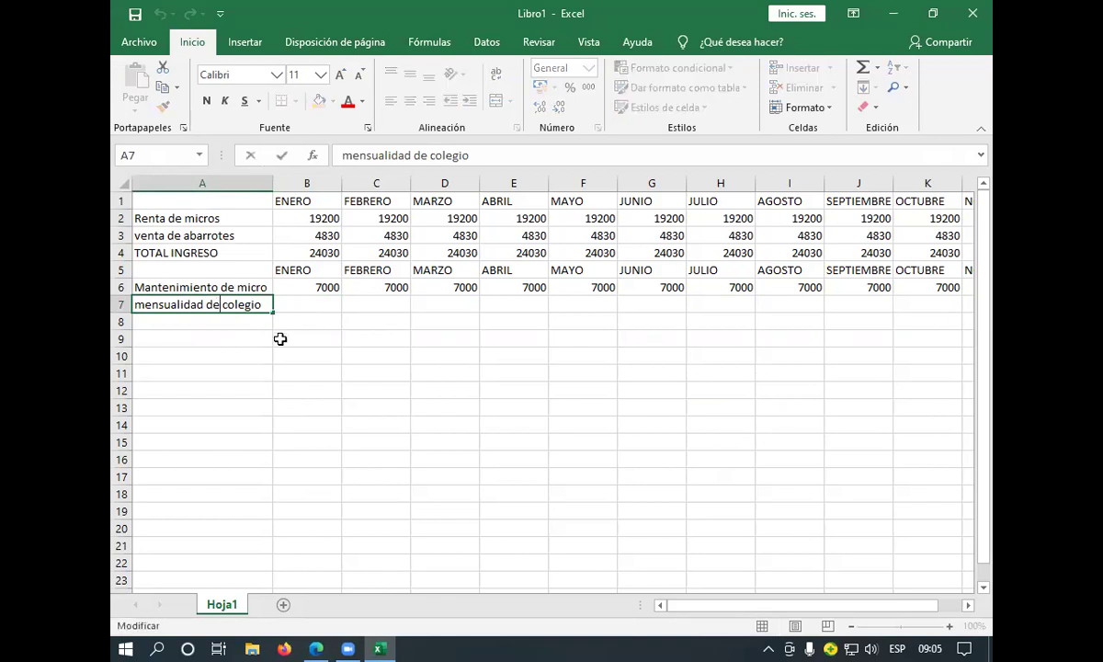
{"action": "type", "text": "l"}
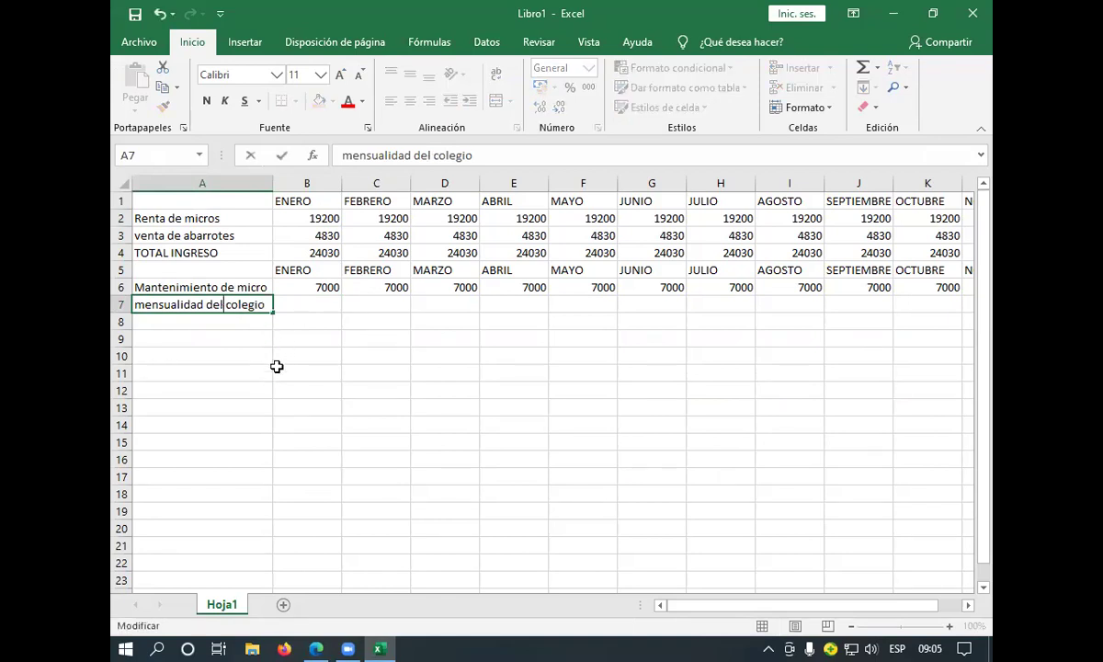
{"action": "left_click", "coordinate": [282, 303]}
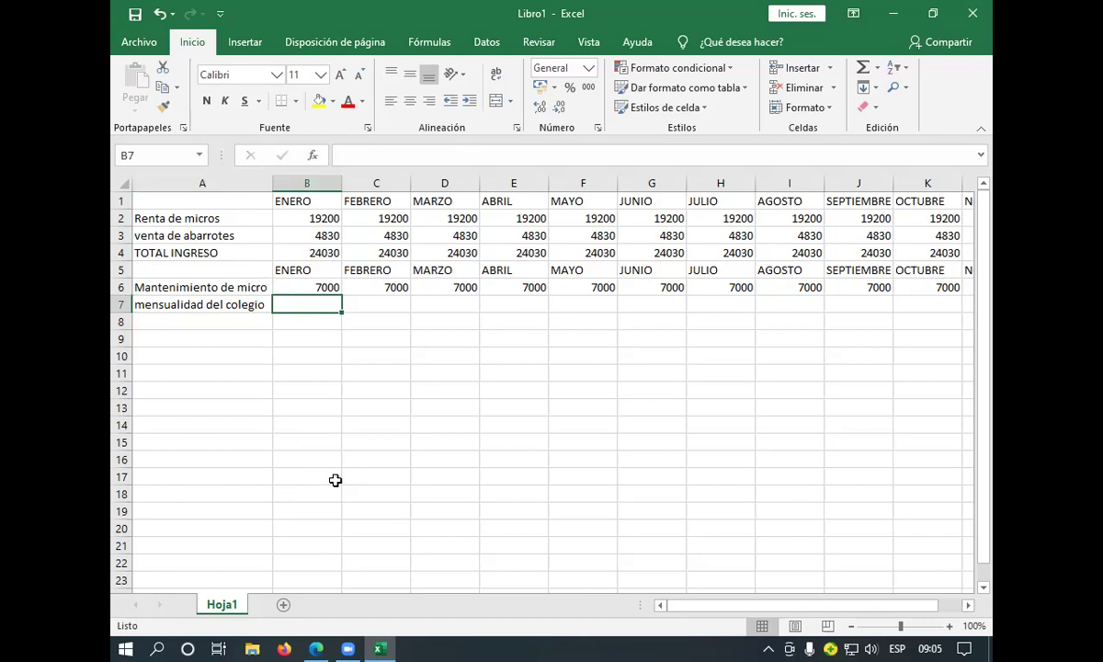
Switch to flujo de caja #1.pdf in Edge and check the monthly school fee per child
{"action": "mouse_move", "coordinate": [317, 645]}
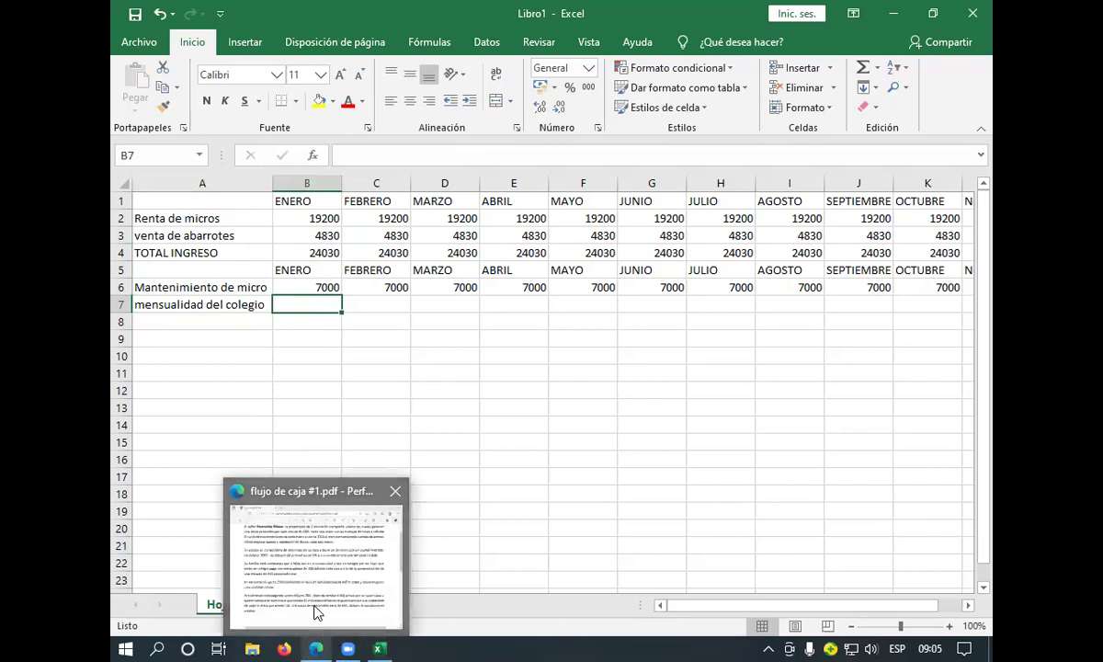
{"action": "left_click", "coordinate": [316, 613]}
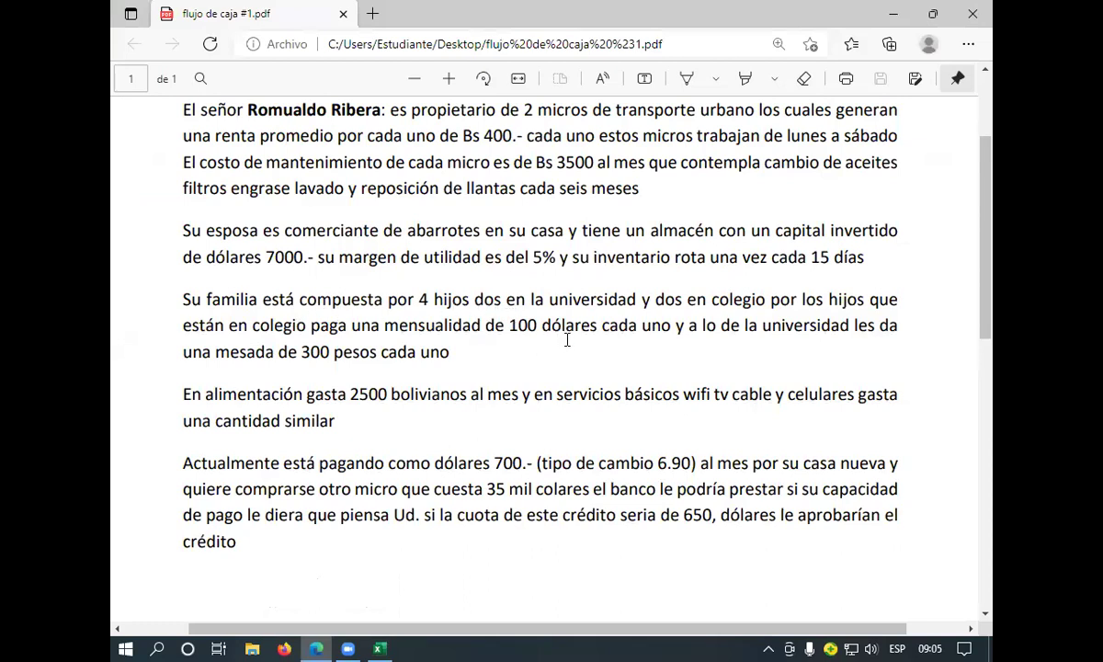
Look at the school fee row in Excel, then return to the PDF in Edge and reread the expense paragraphs
{"action": "mouse_move", "coordinate": [350, 642]}
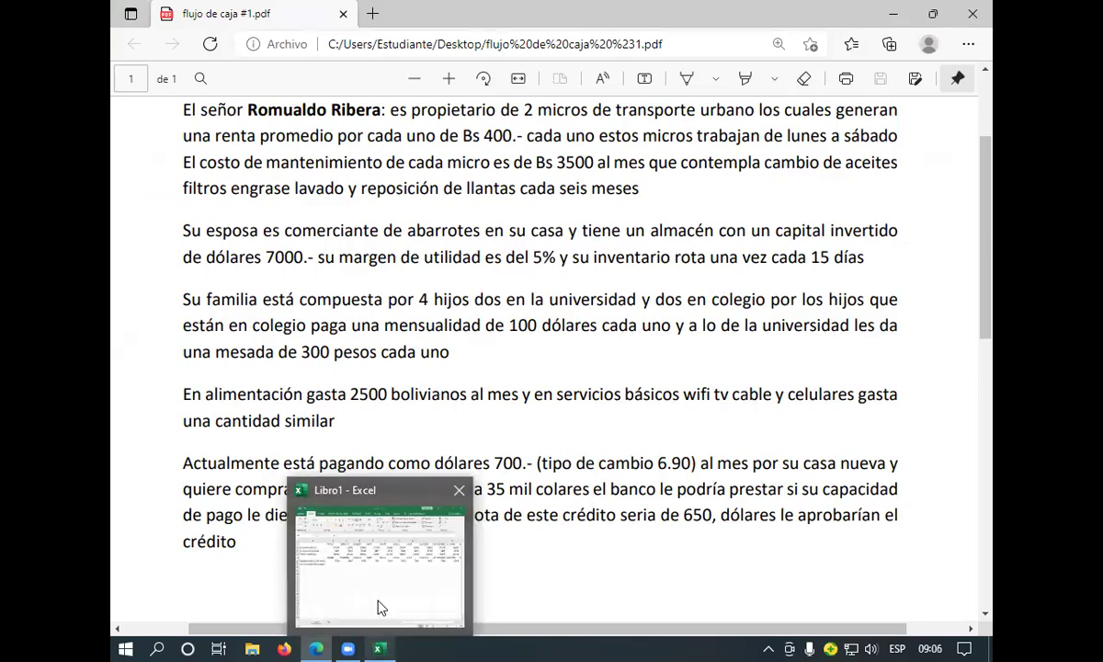
{"action": "left_click", "coordinate": [368, 571]}
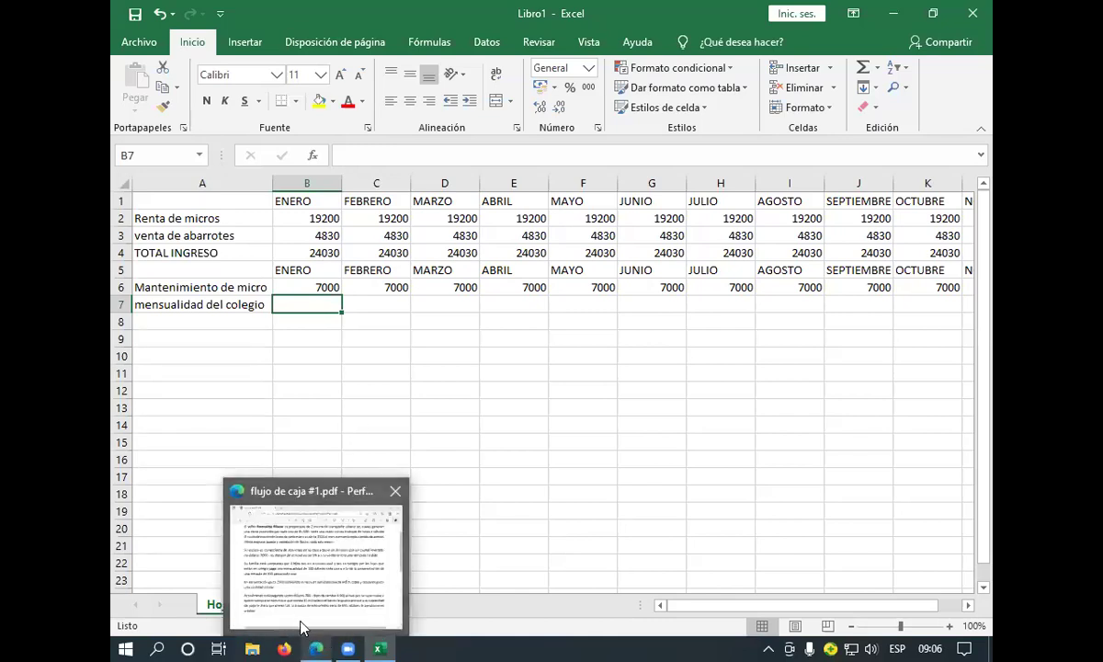
{"action": "left_click", "coordinate": [294, 598]}
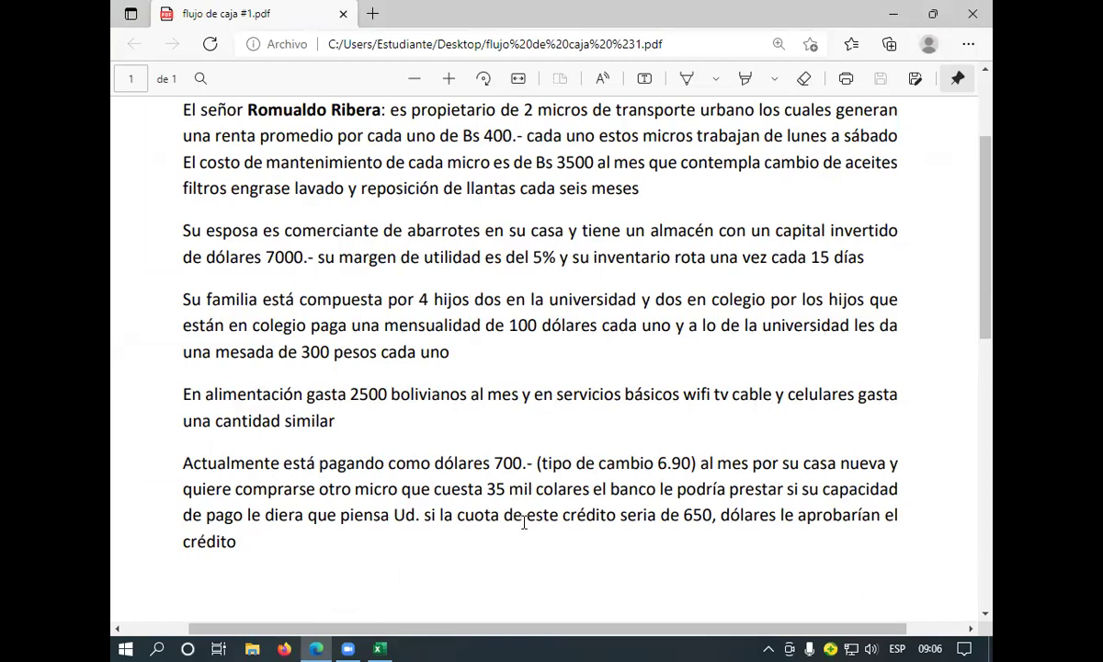
{"action": "mouse_move", "coordinate": [384, 645]}
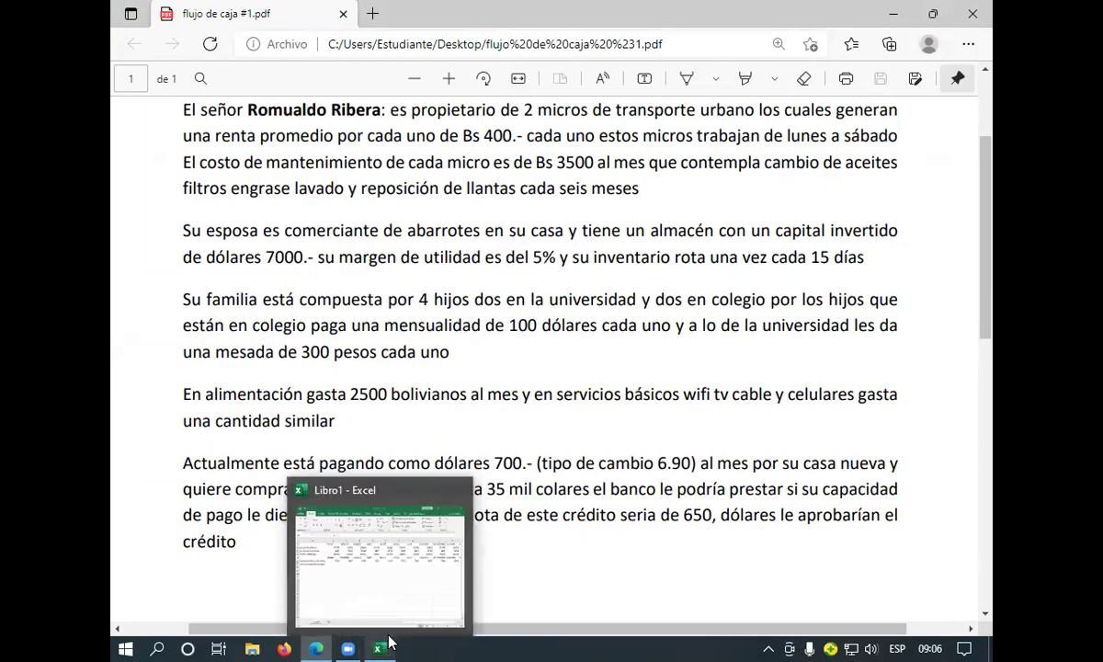
{"action": "left_click", "coordinate": [369, 584]}
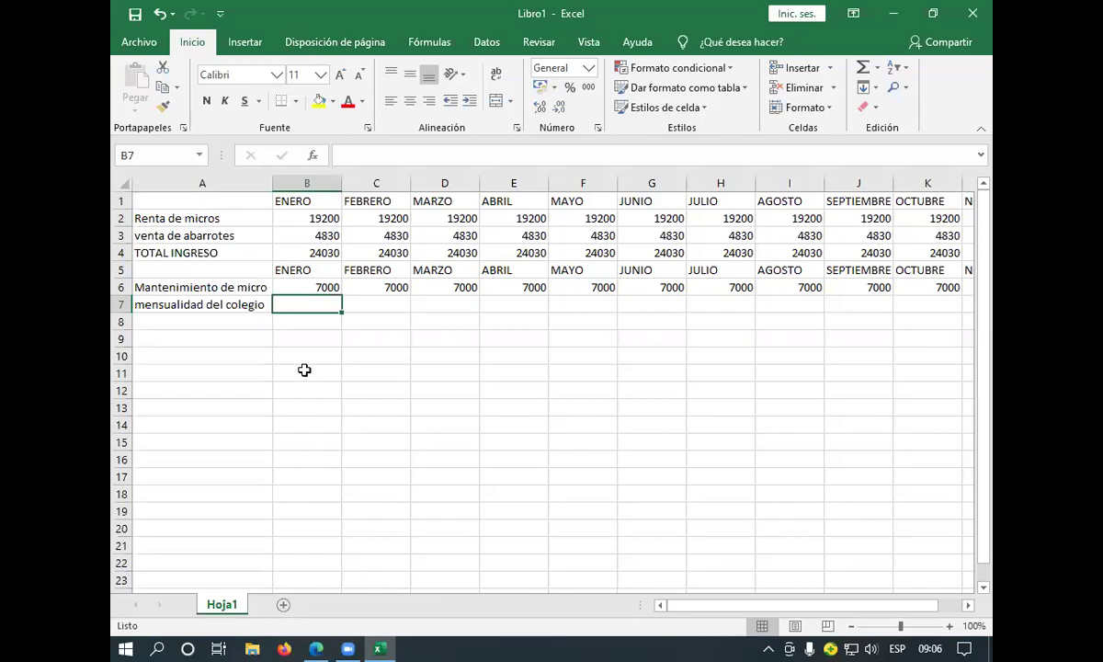
{"action": "type", "text": "+"}
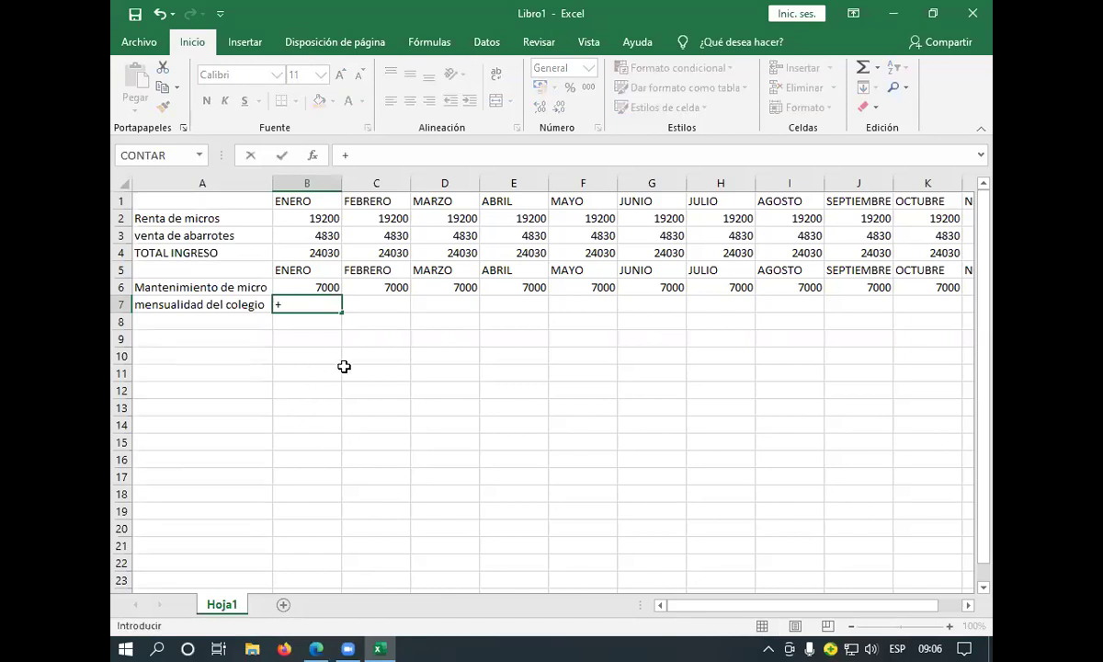
{"action": "type", "text": "("}
{"action": "left_click", "coordinate": [362, 528]}
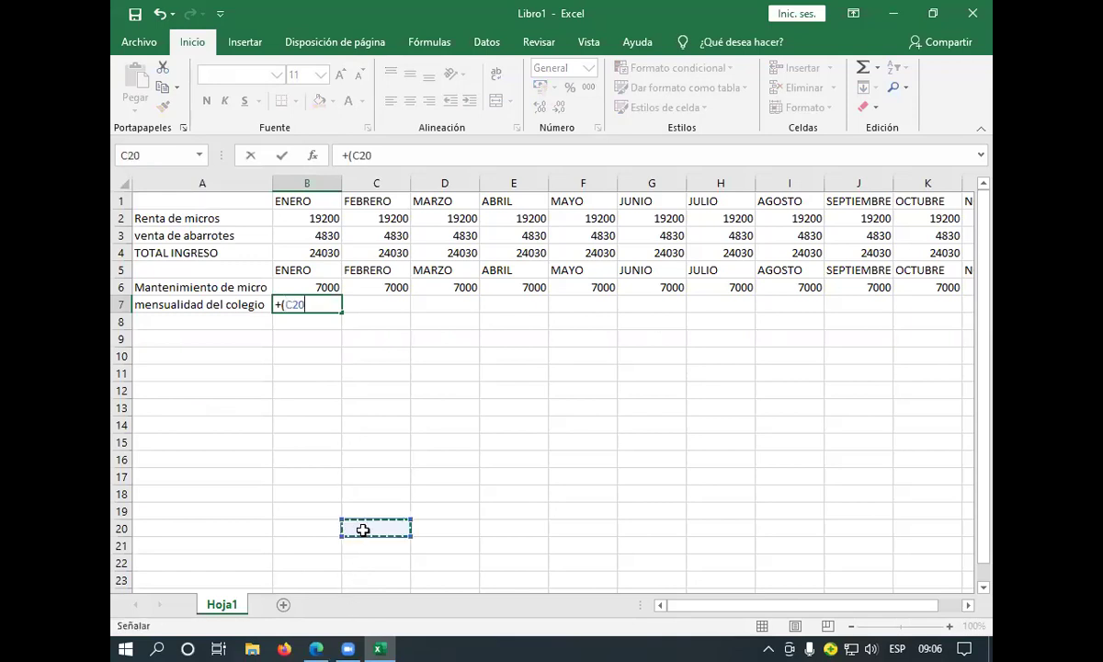
{"action": "key", "text": "BackSpace"}
{"action": "key", "text": "BackSpace"}
{"action": "key", "text": "BackSpace"}
{"action": "key", "text": "BackSpace"}
{"action": "key", "text": "BackSpace"}
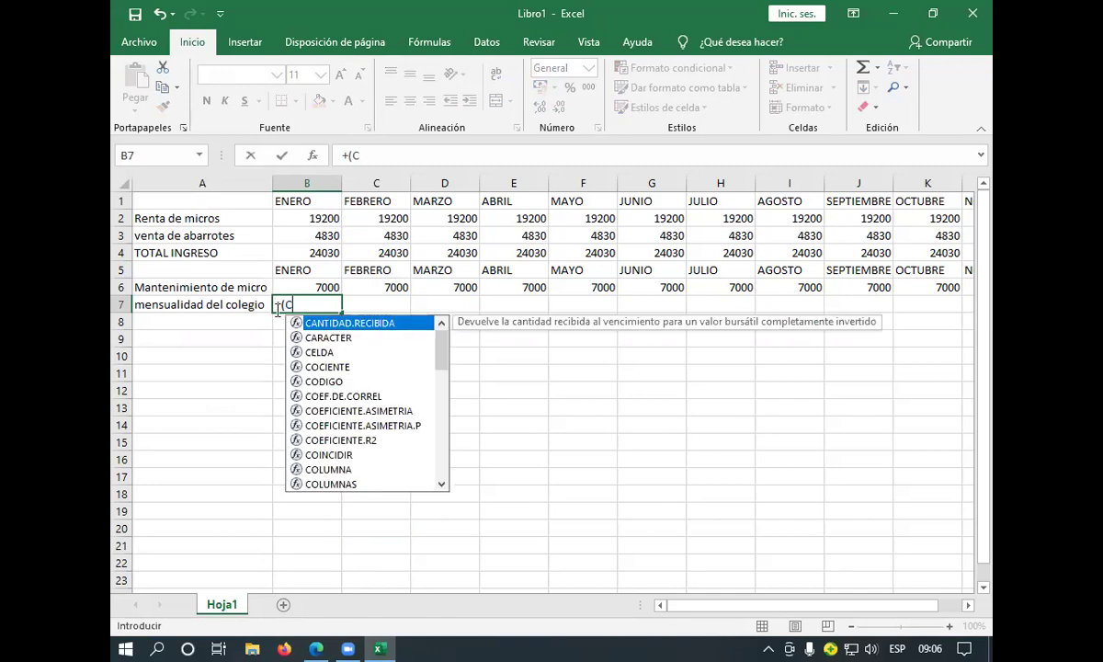
{"action": "left_click", "coordinate": [305, 391]}
Recheck the school fee in the PDF in Edge, then in Excel enter the formula +(100*2)*6.90 in cell B7
{"action": "mouse_move", "coordinate": [316, 649]}
{"action": "left_click", "coordinate": [321, 585]}
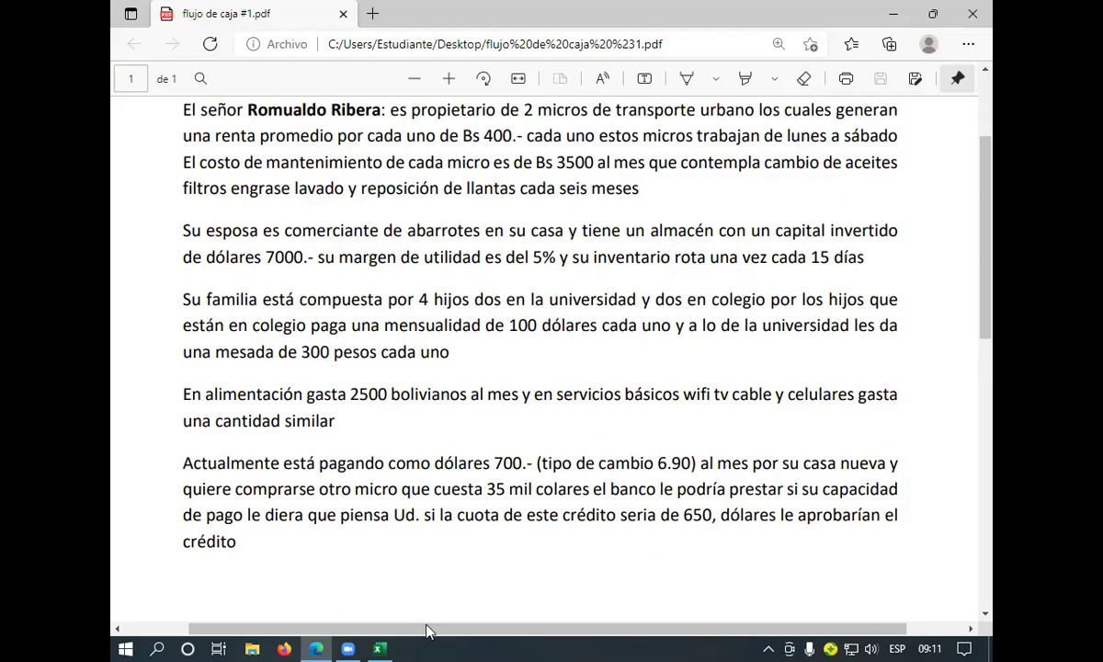
{"action": "mouse_move", "coordinate": [378, 648]}
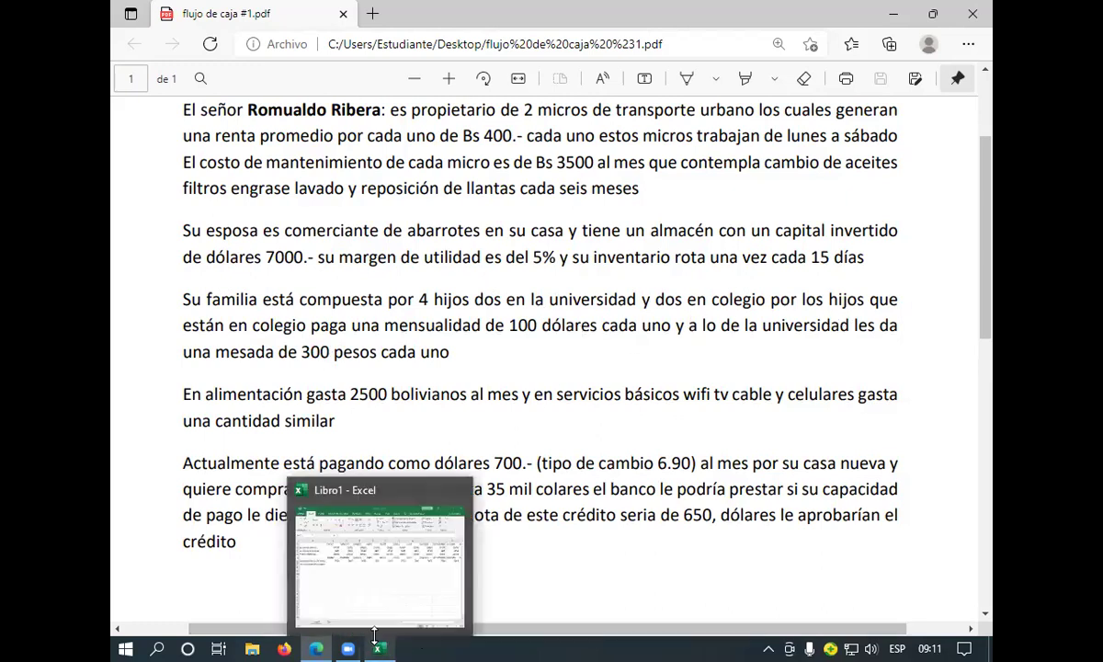
{"action": "left_click", "coordinate": [362, 574]}
{"action": "left_click", "coordinate": [310, 286]}
{"action": "left_click", "coordinate": [312, 307]}
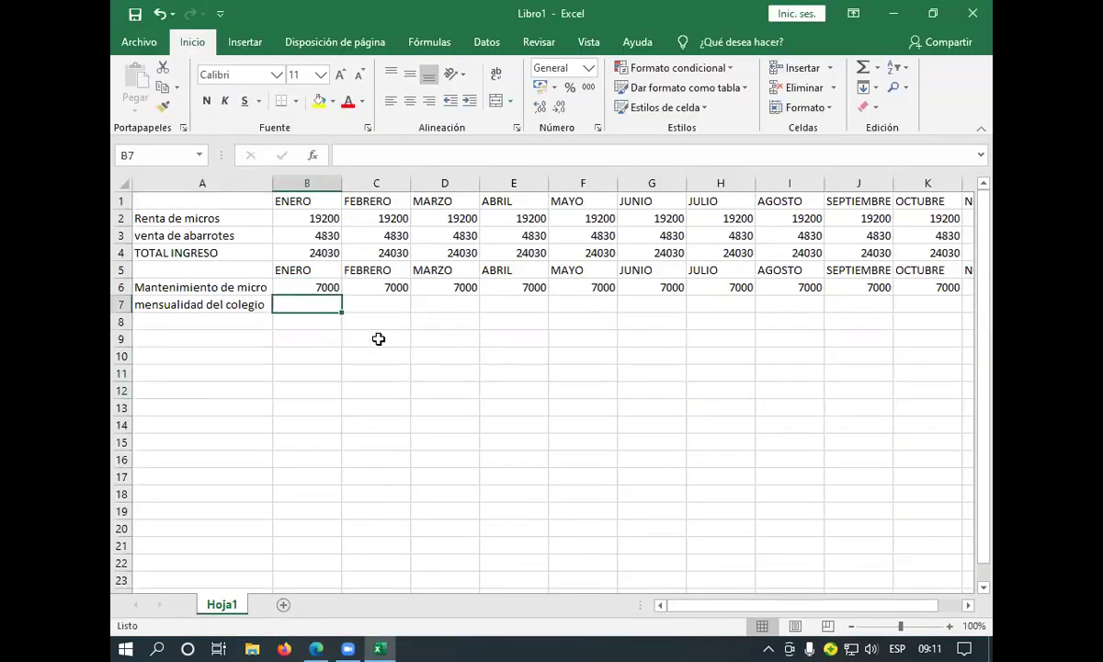
{"action": "type", "text": "+"}
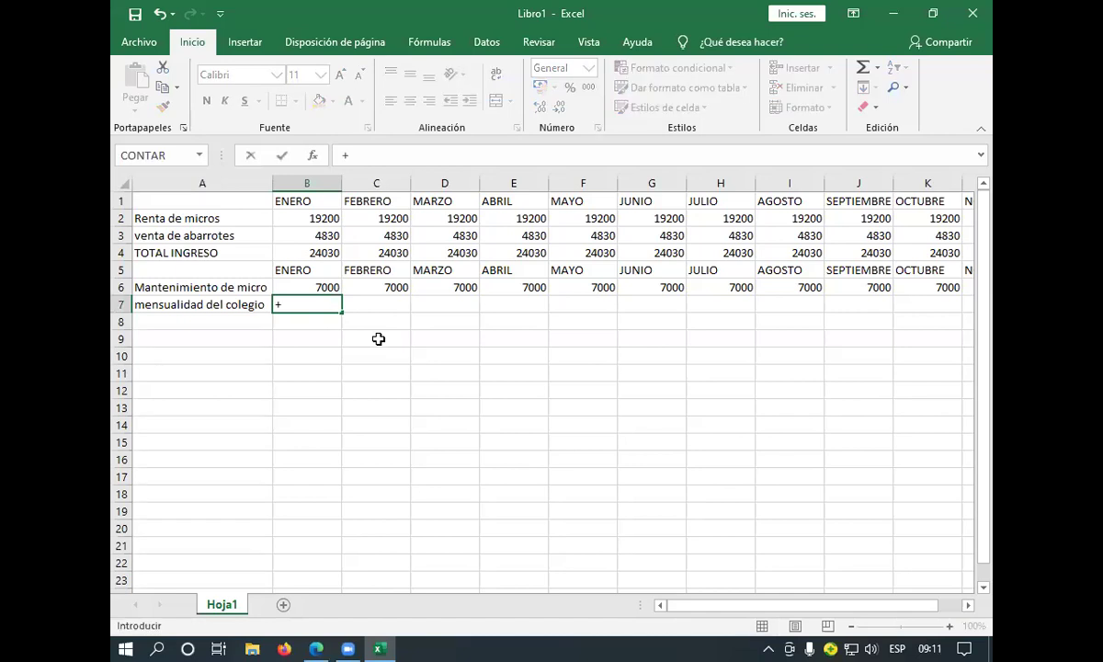
{"action": "type", "text": "(100*2)*6"}
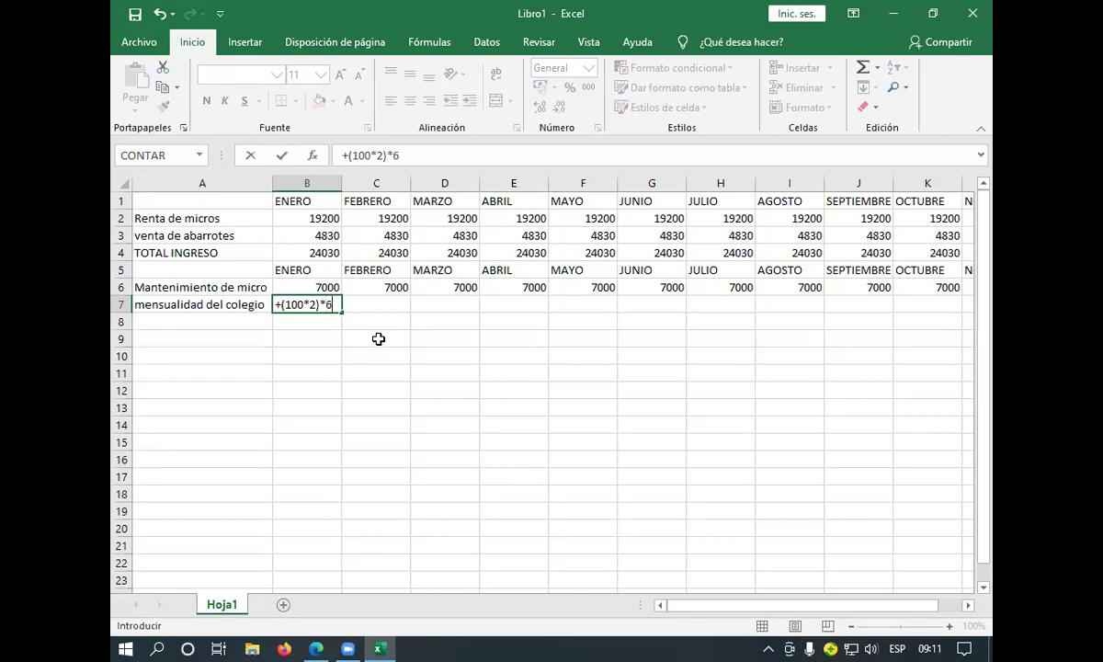
{"action": "type", "text": ".90"}
{"action": "key", "text": "Return"}
Select cell A8, then compare the PDF's family expense paragraphs in Edge with the Excel sheet and end in Excel
{"action": "left_click", "coordinate": [167, 321]}
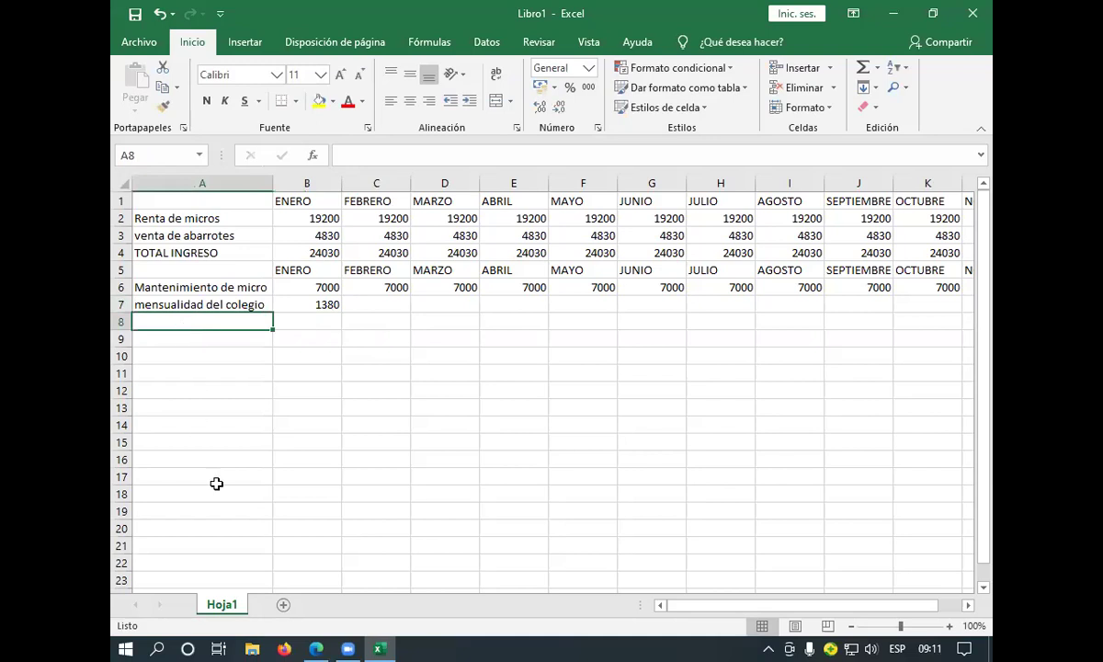
{"action": "mouse_move", "coordinate": [313, 646]}
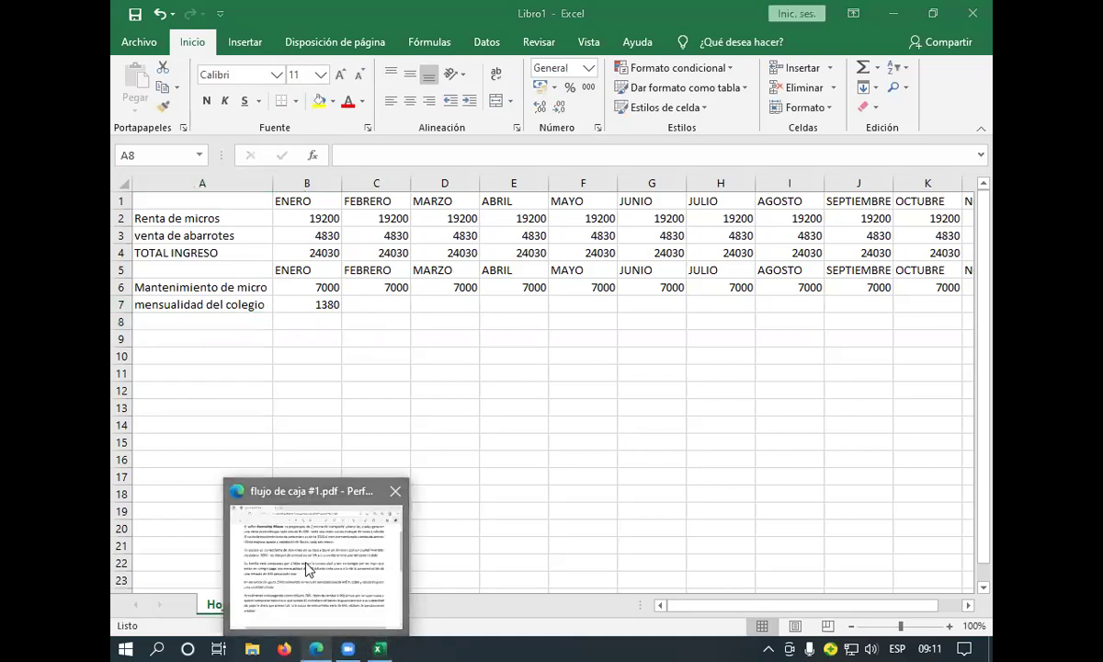
{"action": "left_click", "coordinate": [285, 527]}
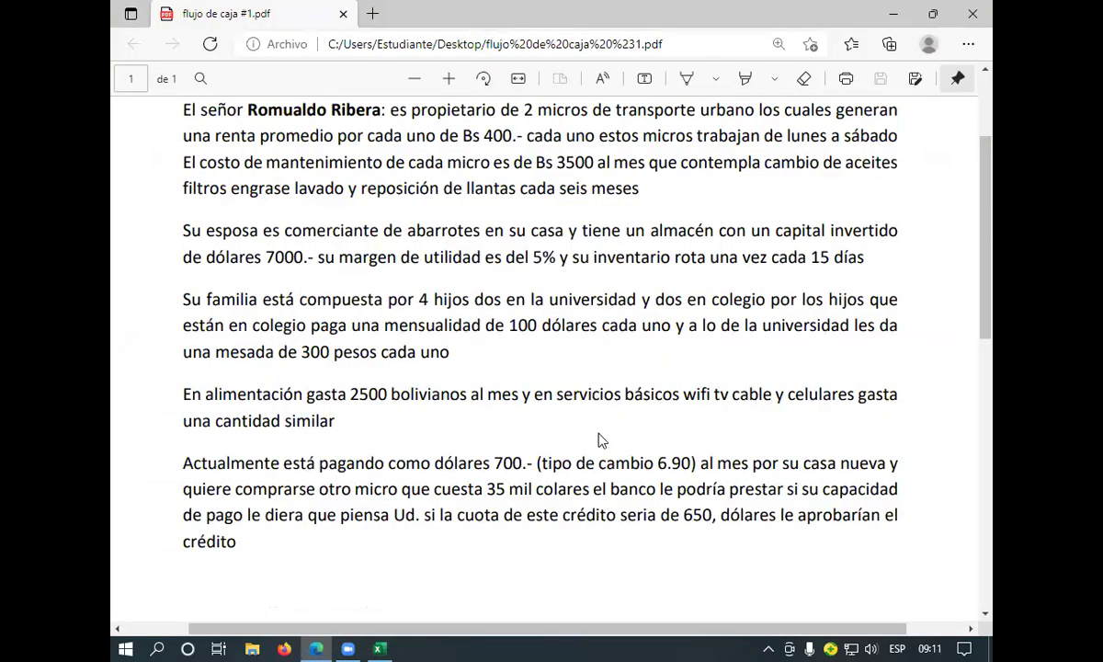
{"action": "mouse_move", "coordinate": [375, 646]}
{"action": "left_click", "coordinate": [370, 599]}
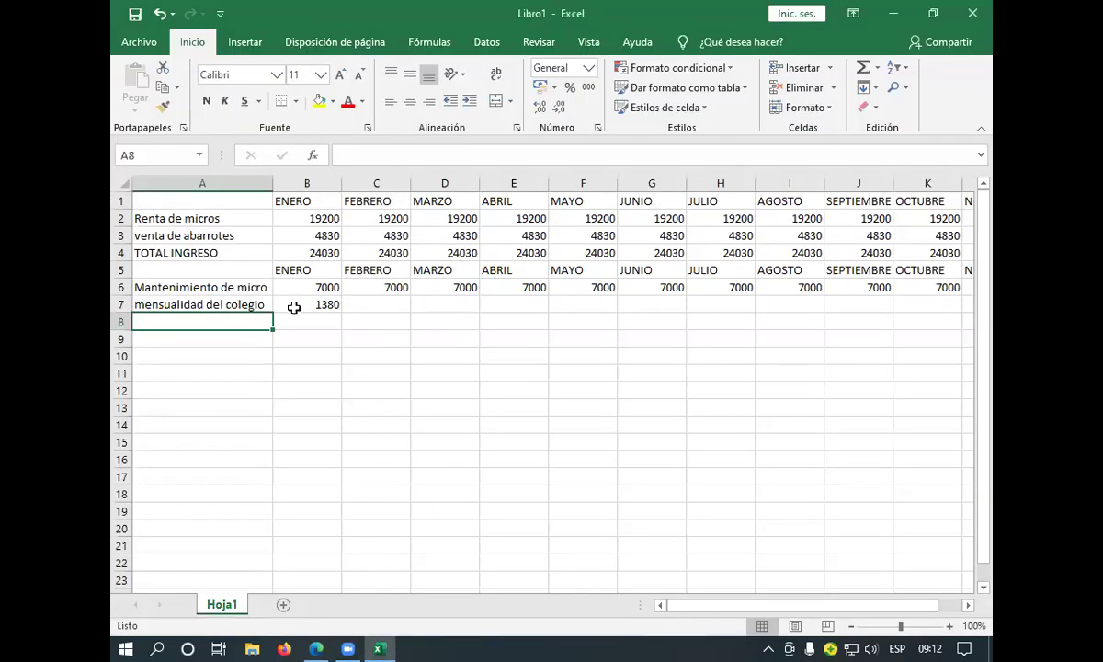
{"action": "mouse_move", "coordinate": [317, 647]}
{"action": "left_click", "coordinate": [319, 577]}
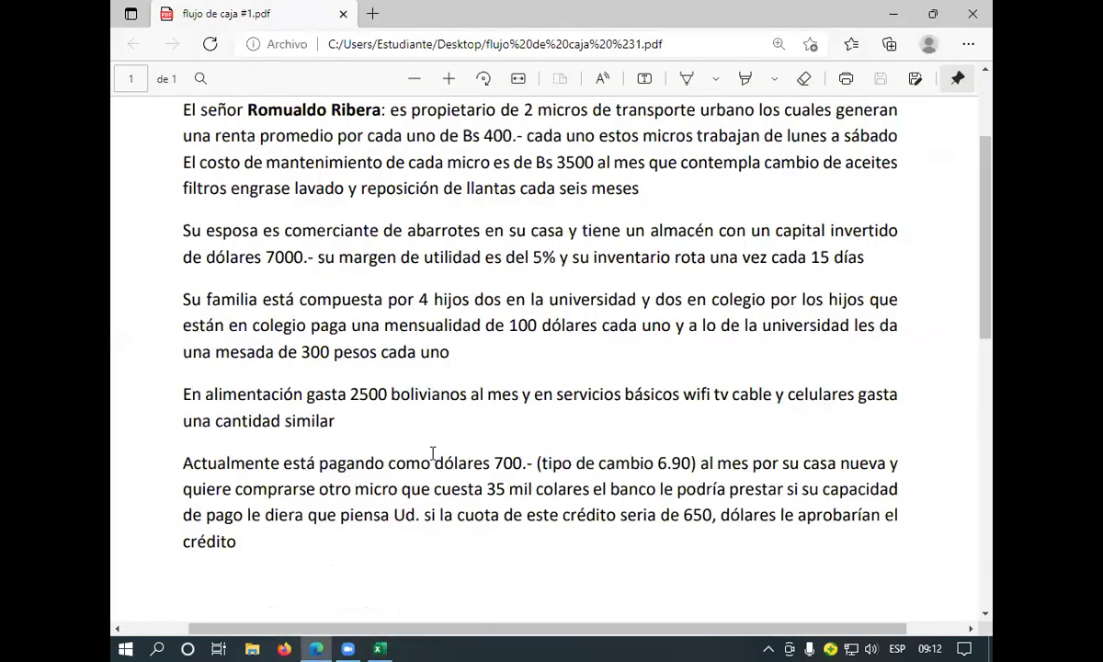
{"action": "mouse_move", "coordinate": [380, 645]}
{"action": "left_click", "coordinate": [378, 613]}
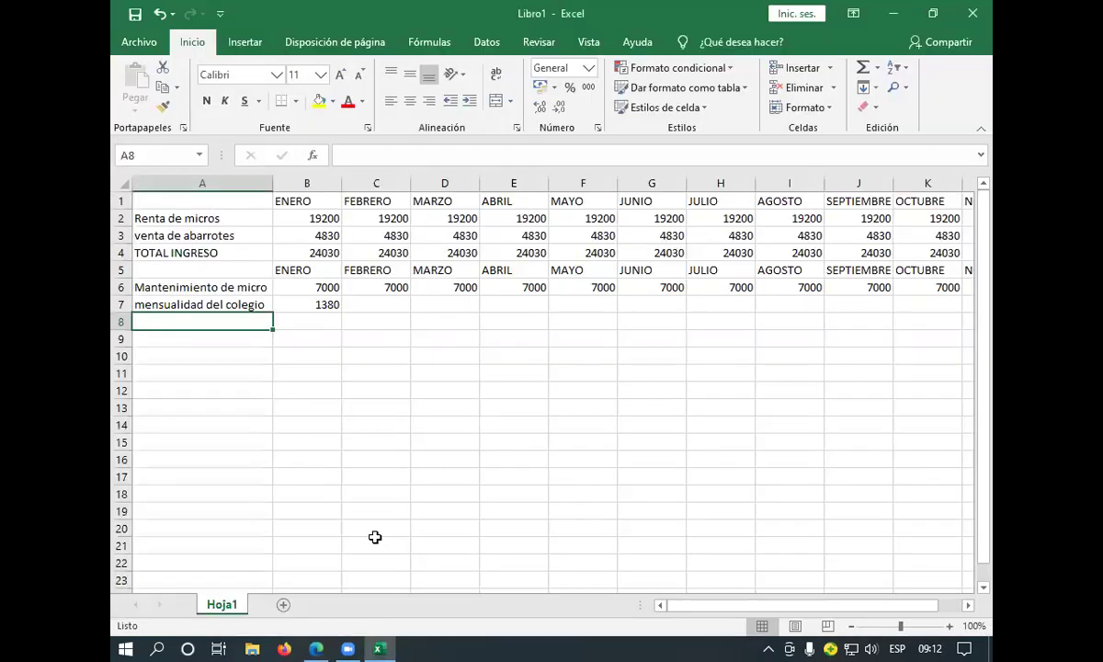
Fill the mensualidad del colegio formula from B7 across to DICIEMBRE in column M, then go back to B7
{"action": "left_click", "coordinate": [317, 303]}
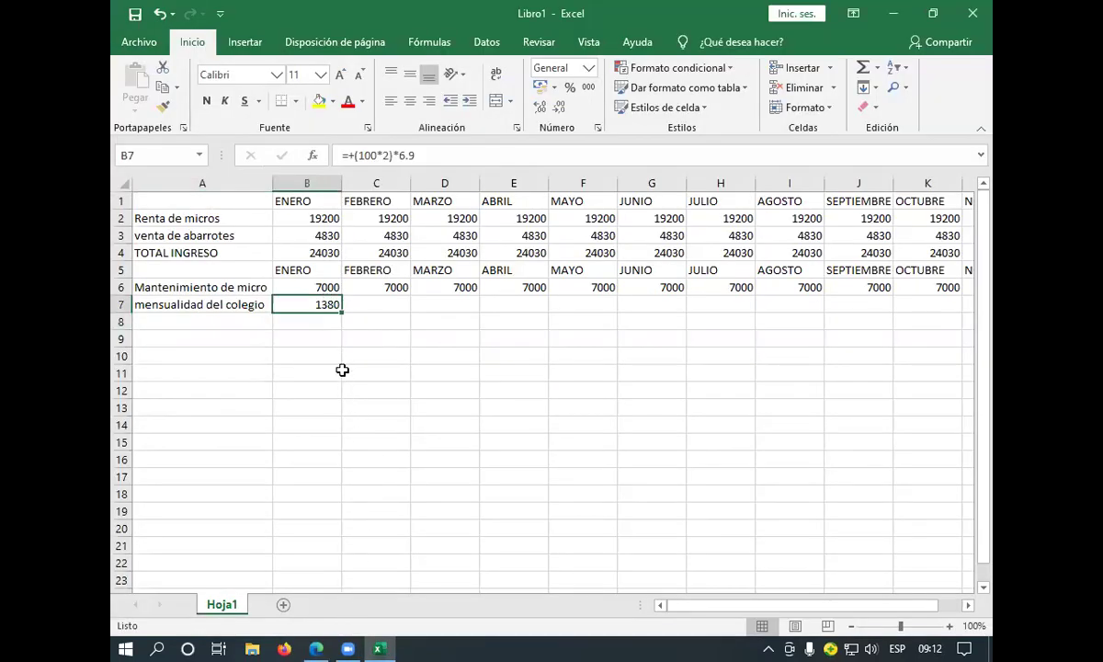
{"action": "left_click_drag", "start_coordinate": [345, 308], "coordinate": [889, 348]}
{"action": "left_click", "coordinate": [172, 324]}
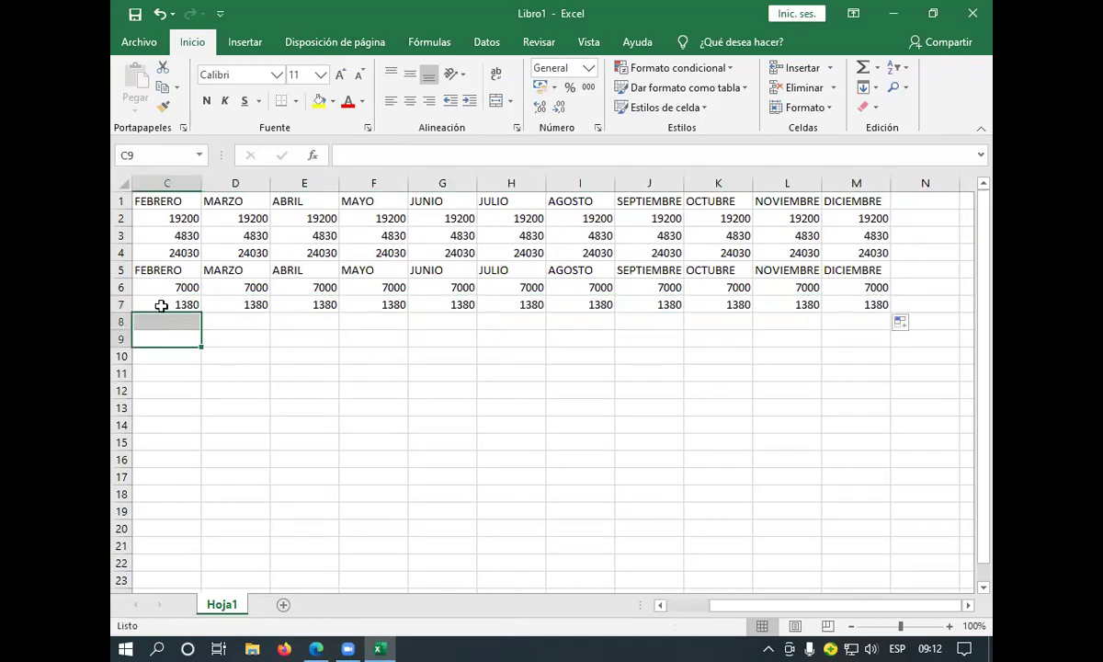
{"action": "left_click", "coordinate": [162, 304]}
{"action": "key", "text": "Left"}
{"action": "key", "text": "Left"}
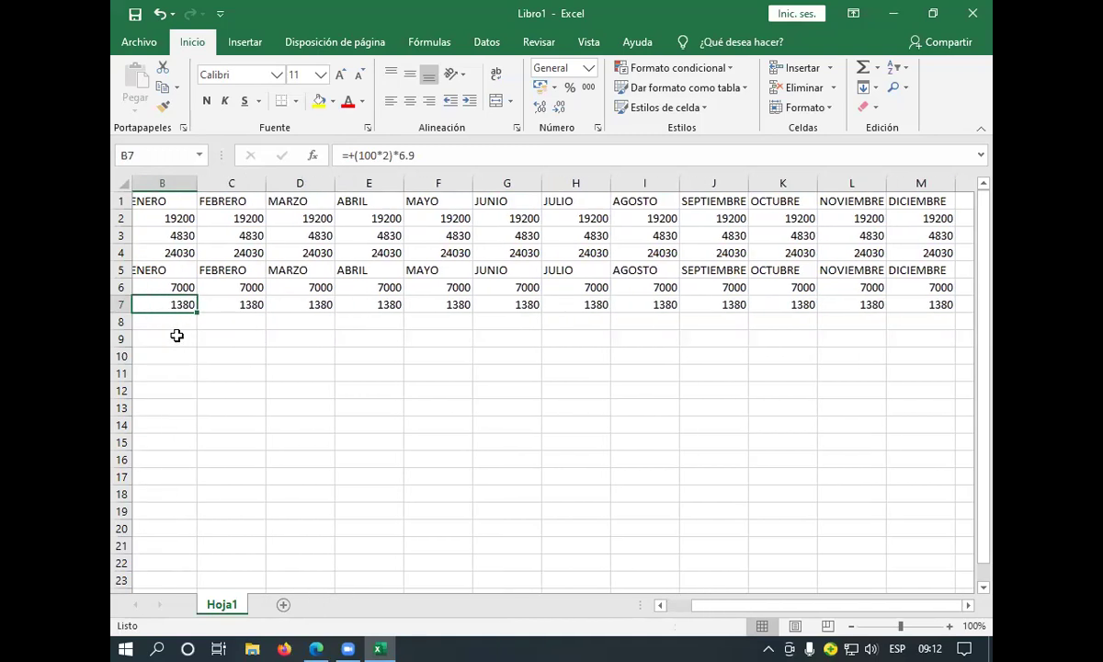
Open the mensualidad del colegio formula in B7 to inspect it, then close it without editing
{"action": "left_click", "coordinate": [326, 304]}
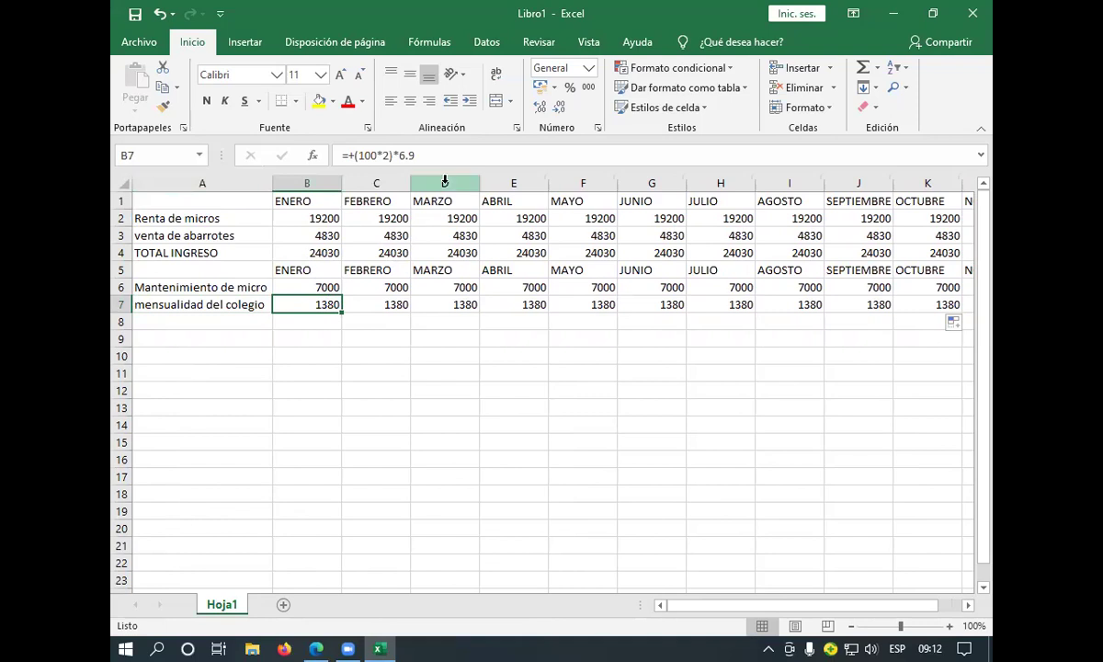
{"action": "left_click", "coordinate": [417, 152]}
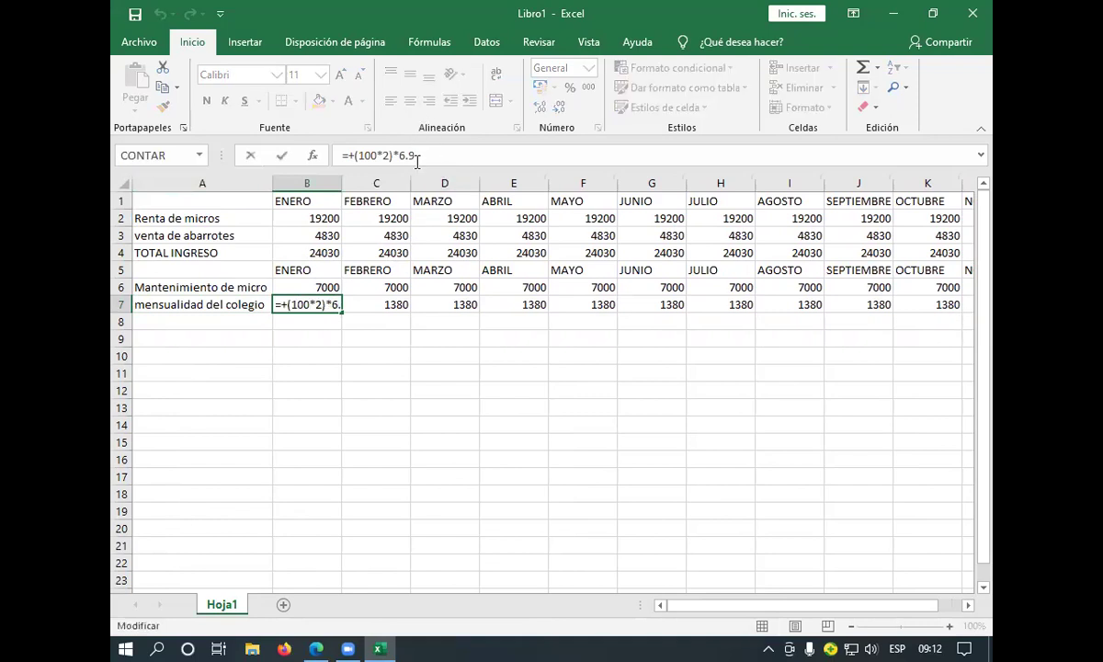
{"action": "key", "text": "Return"}
{"action": "left_click", "coordinate": [314, 420]}
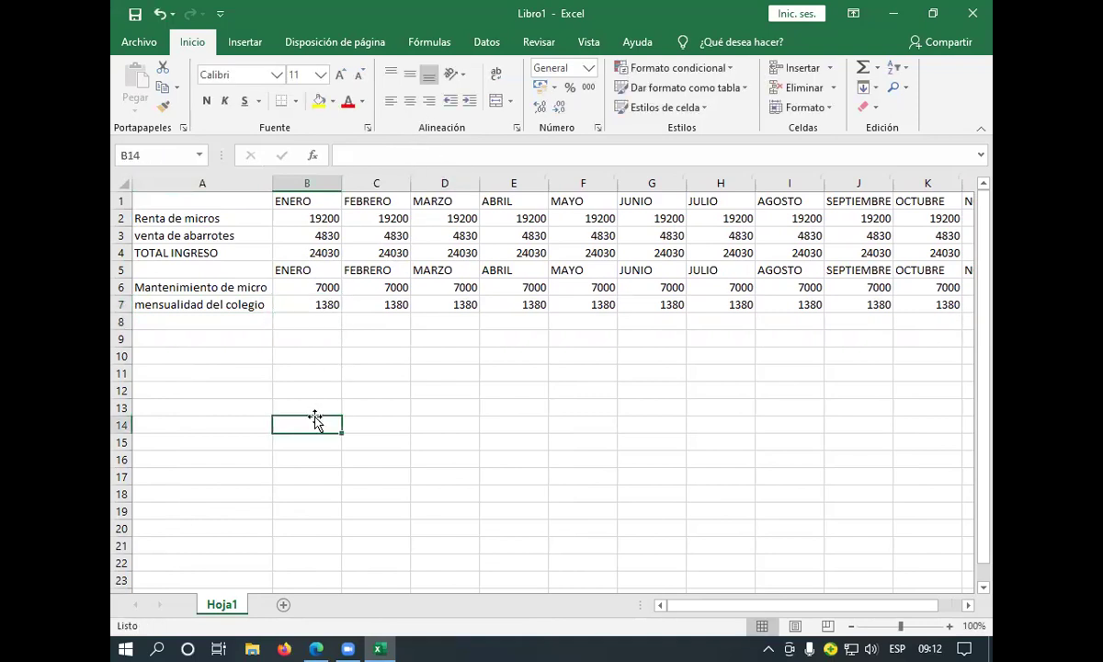
Try to write the exchange rate in the B7 formula as 6.90, then move off the cell
{"action": "left_click", "coordinate": [320, 301]}
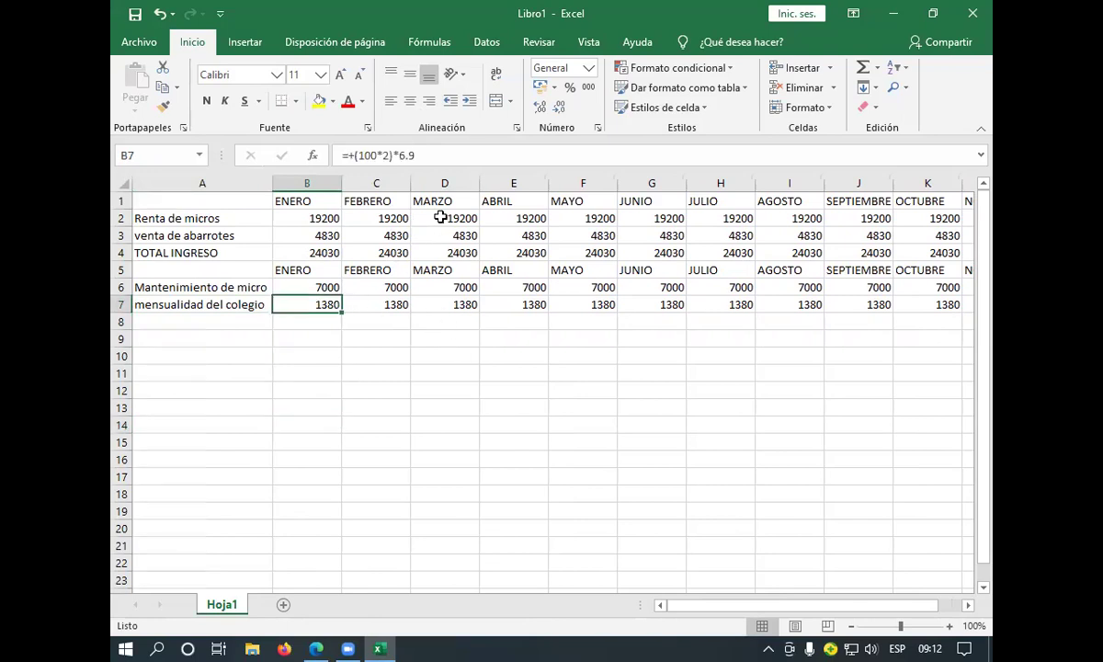
{"action": "double_click", "coordinate": [416, 156]}
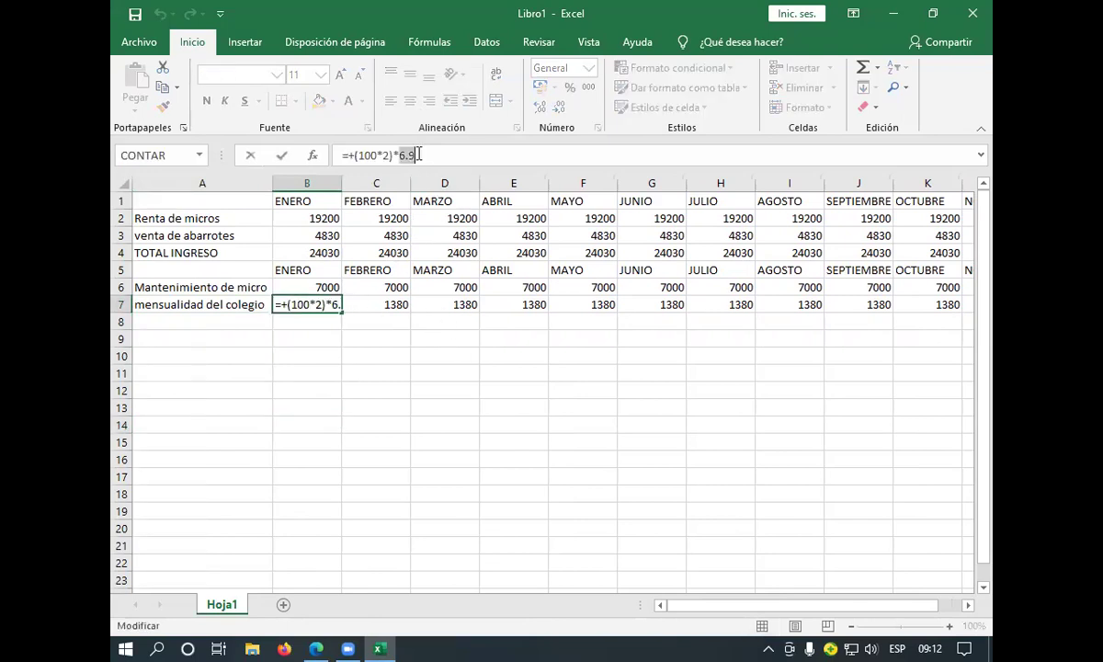
{"action": "left_click", "coordinate": [423, 154]}
{"action": "type", "text": "0"}
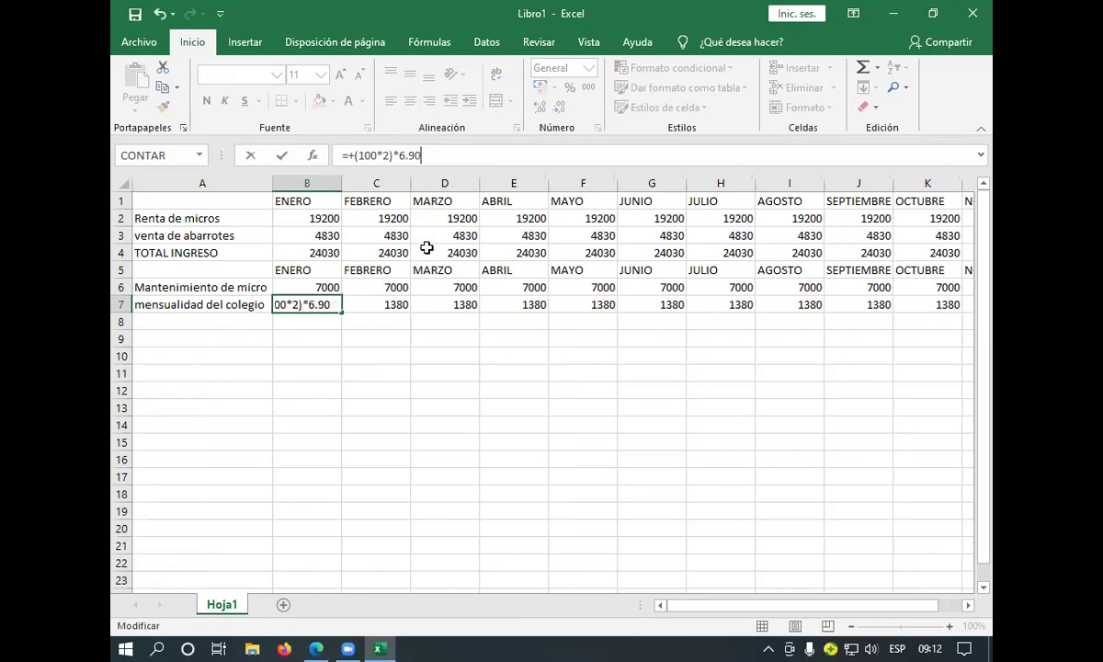
{"action": "key", "text": "Return"}
{"action": "key", "text": "Down"}
{"action": "key", "text": "Down"}
{"action": "key", "text": "Down"}
{"action": "key", "text": "Down"}
{"action": "key", "text": "Down"}
{"action": "key", "text": "Down"}
{"action": "key", "text": "Down"}
{"action": "key", "text": "Down"}
{"action": "key", "text": "Down"}
{"action": "key", "text": "Down"}
{"action": "left_click", "coordinate": [293, 335]}
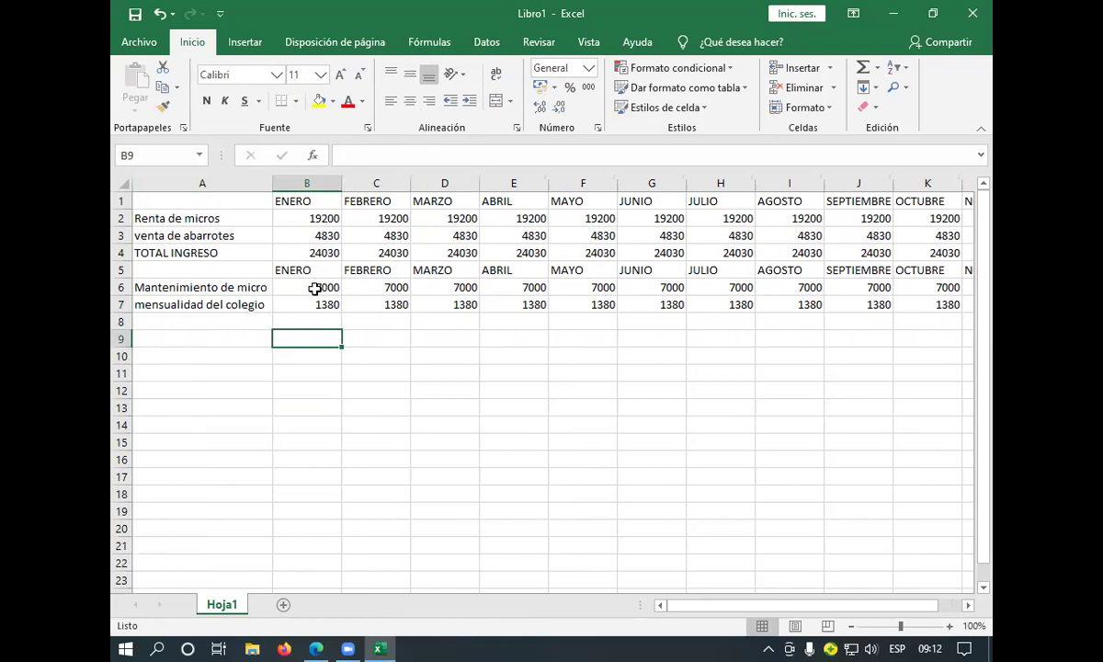
Inspect the school fee formula in B7 again, then check the row's formulas from SEPTIEMBRE through DICIEMBRE
{"action": "left_click", "coordinate": [317, 301]}
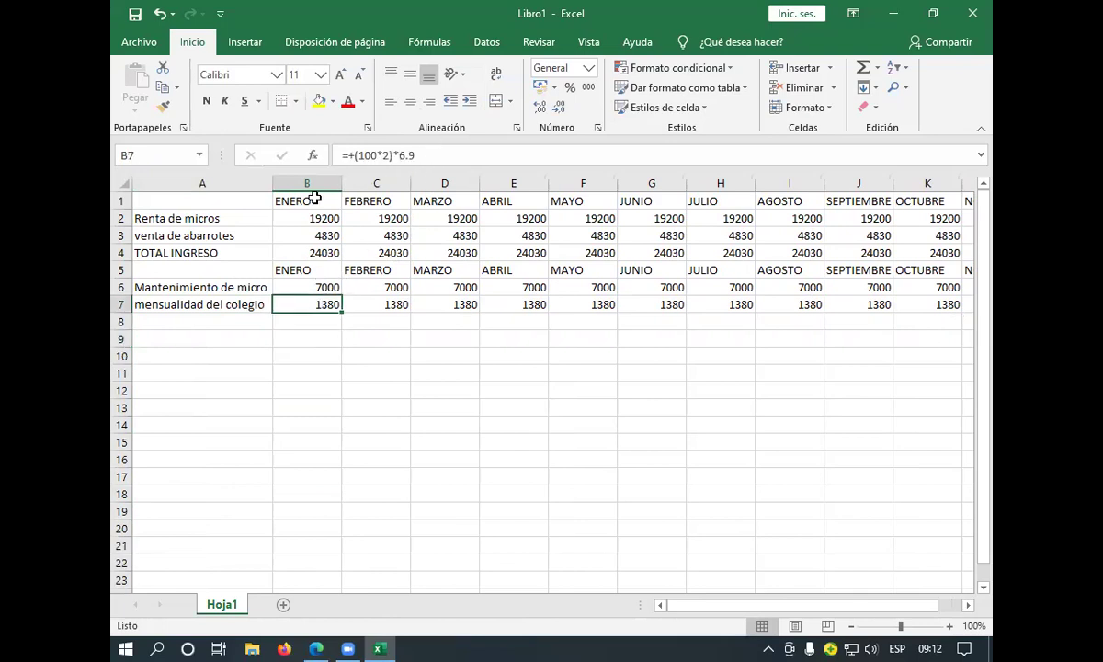
{"action": "left_click", "coordinate": [420, 156]}
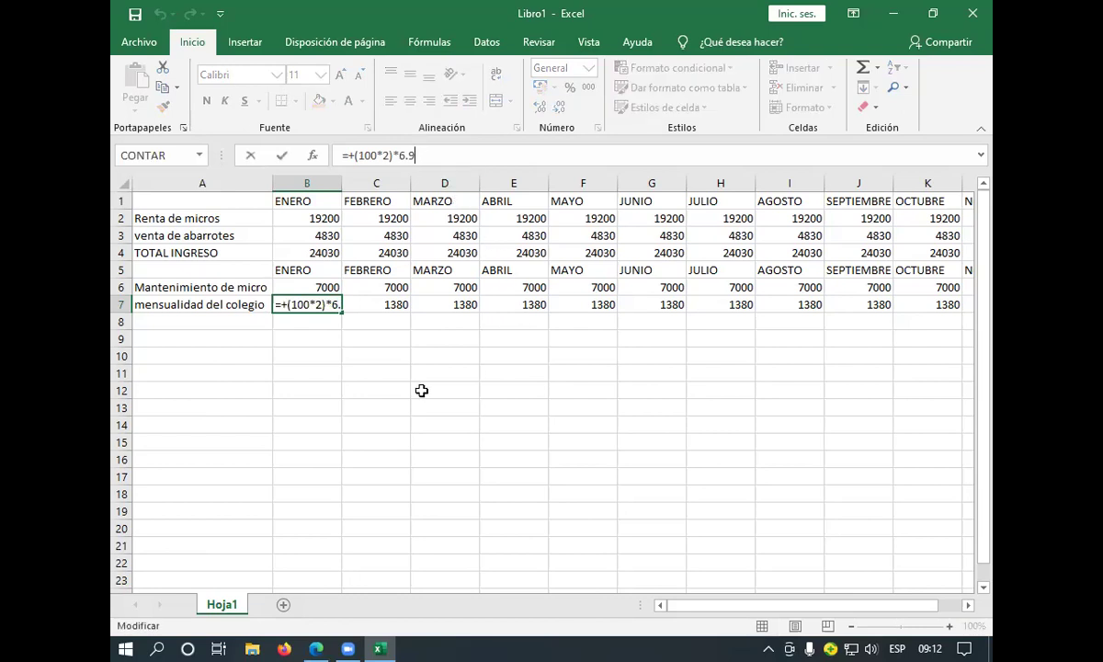
{"action": "key", "text": "Return"}
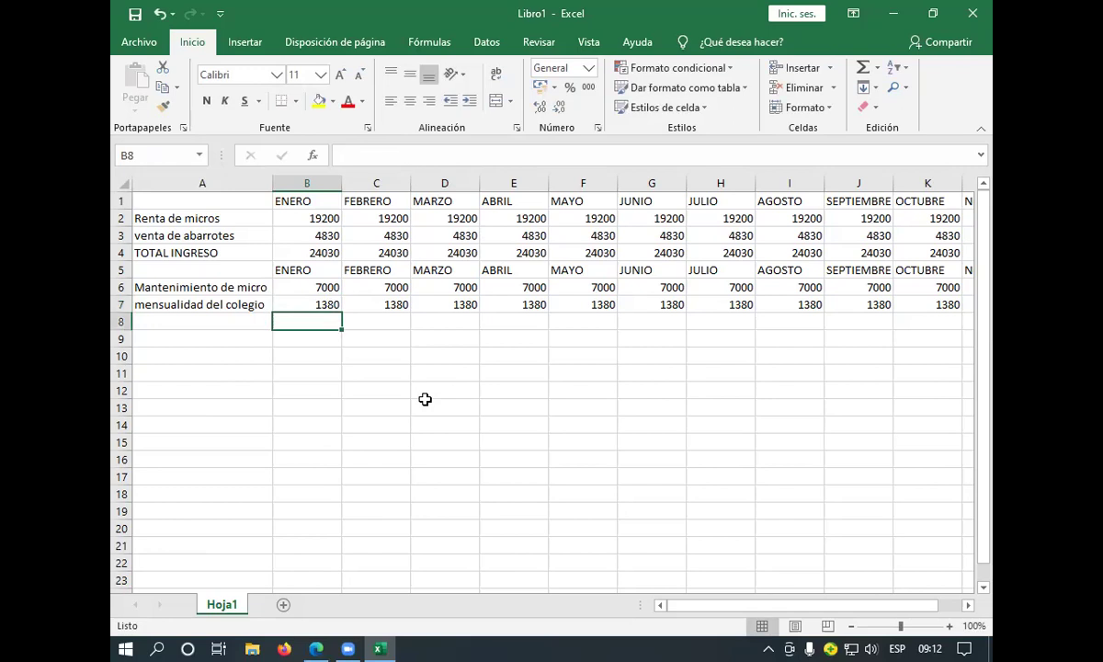
{"action": "left_click", "coordinate": [308, 305]}
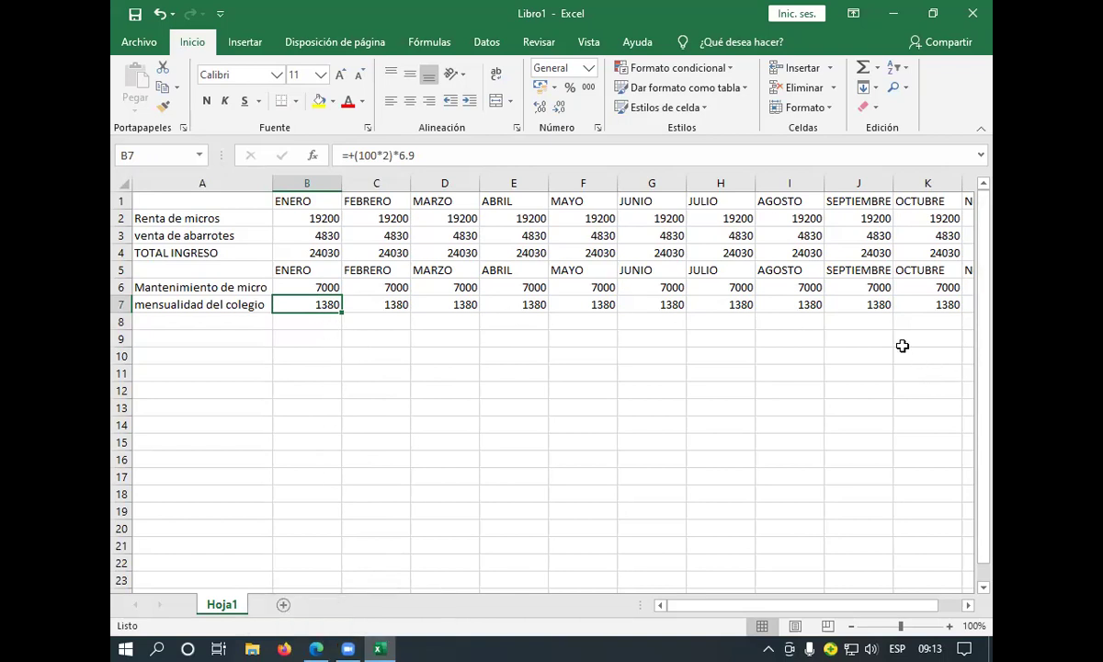
{"action": "left_click", "coordinate": [812, 320]}
{"action": "left_click", "coordinate": [855, 304]}
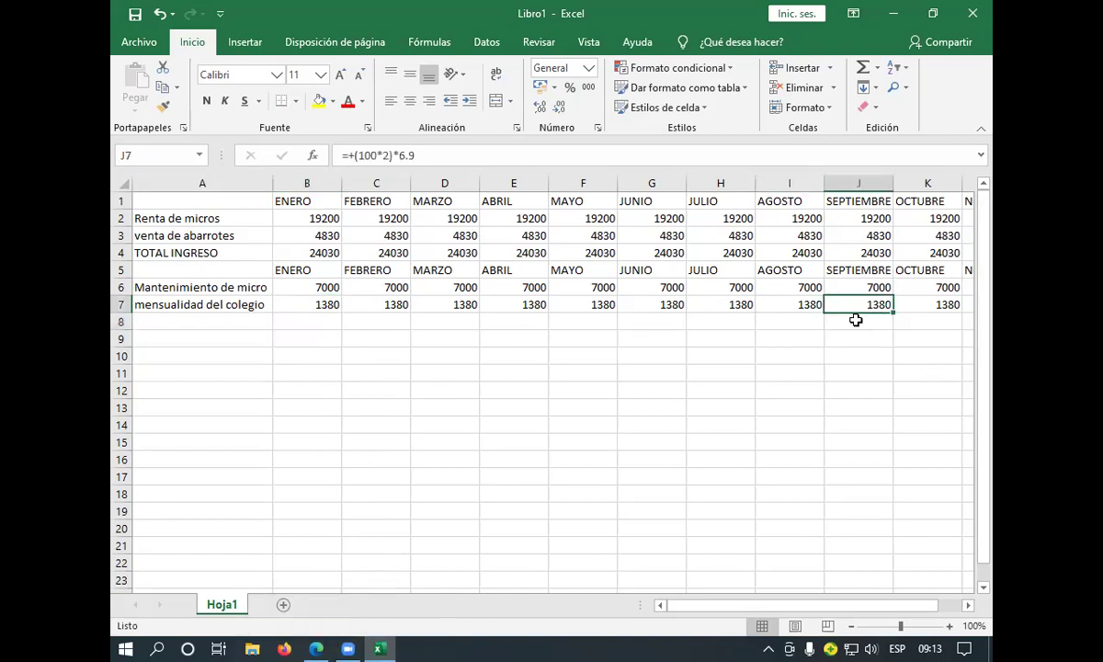
{"action": "key", "text": "Right"}
{"action": "key", "text": "Right"}
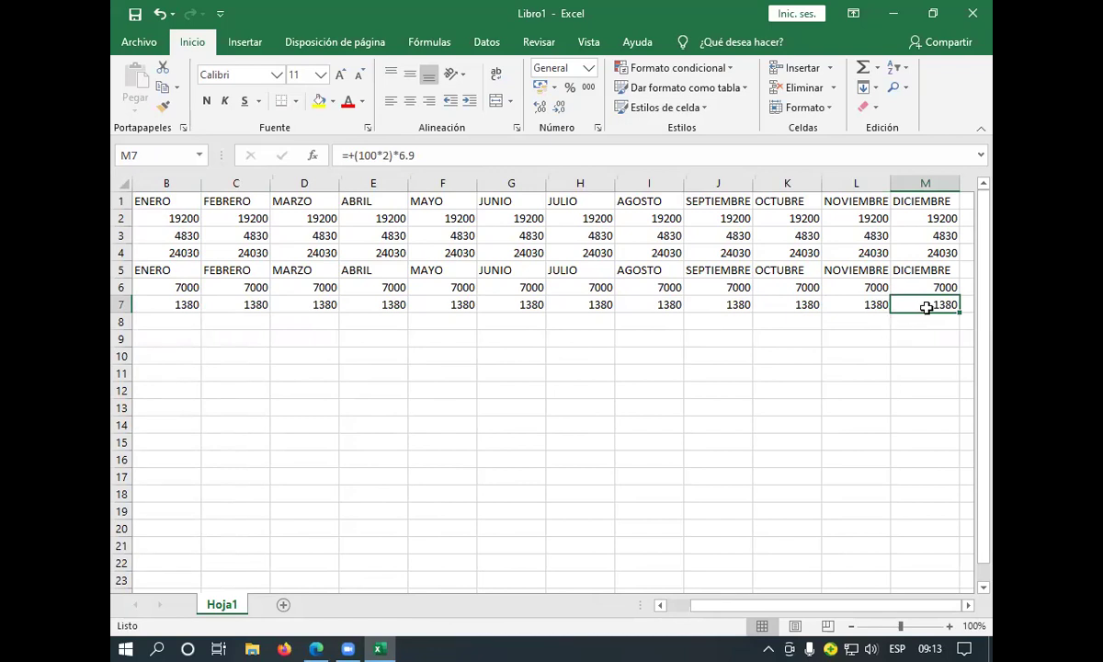
Clear the mensualidad del colegio amounts for DICIEMBRE in M7 and ENERO in B7
{"action": "key", "text": "Delete"}
{"action": "left_click", "coordinate": [359, 407]}
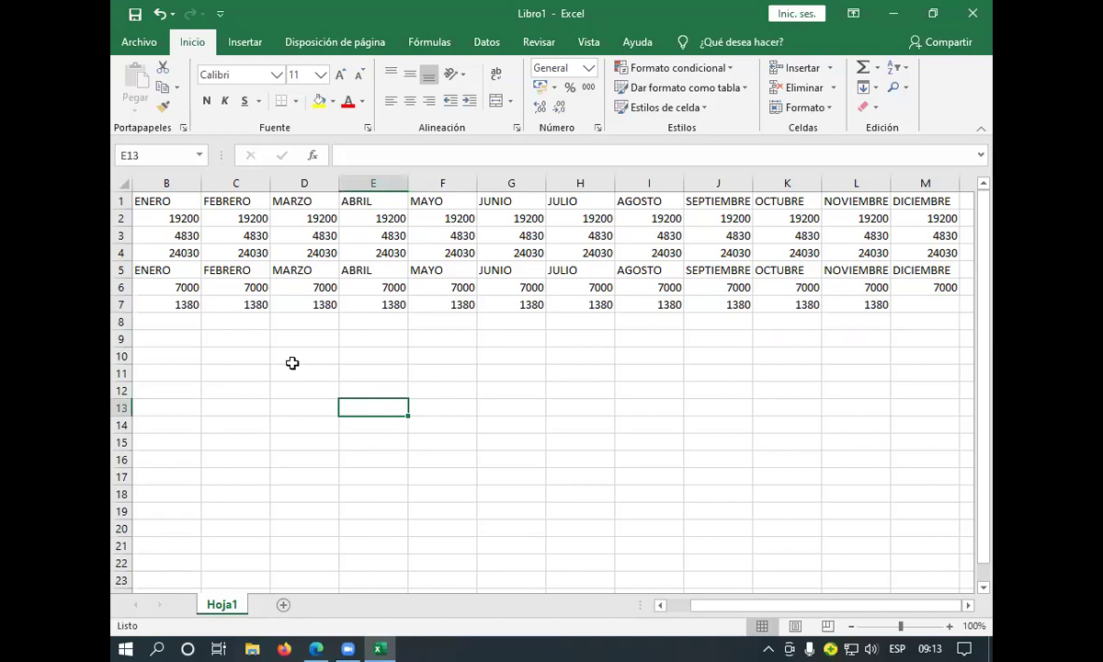
{"action": "left_click", "coordinate": [210, 310]}
{"action": "left_click", "coordinate": [174, 305]}
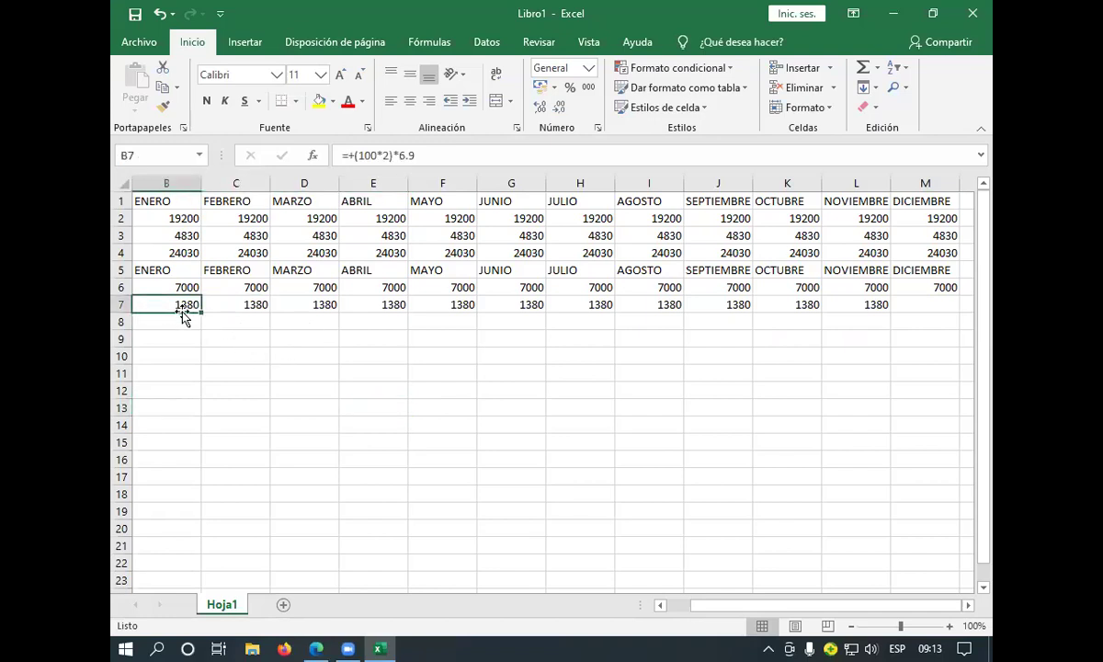
{"action": "key", "text": "Left"}
{"action": "left_click", "coordinate": [299, 306]}
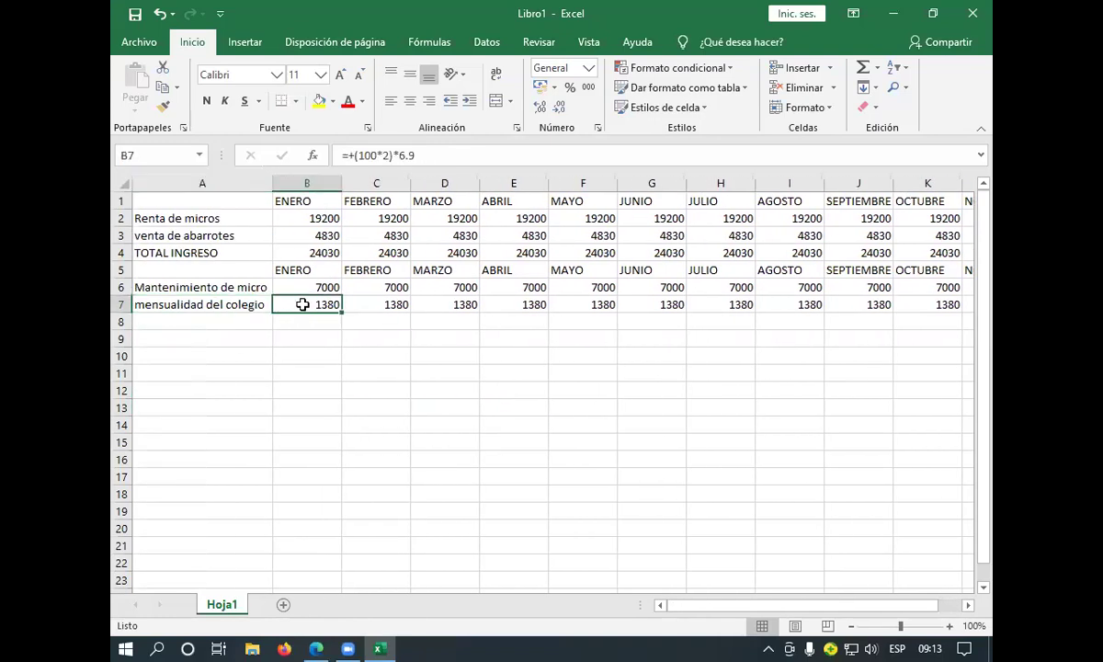
{"action": "key", "text": "Delete"}
{"action": "left_click", "coordinate": [332, 337]}
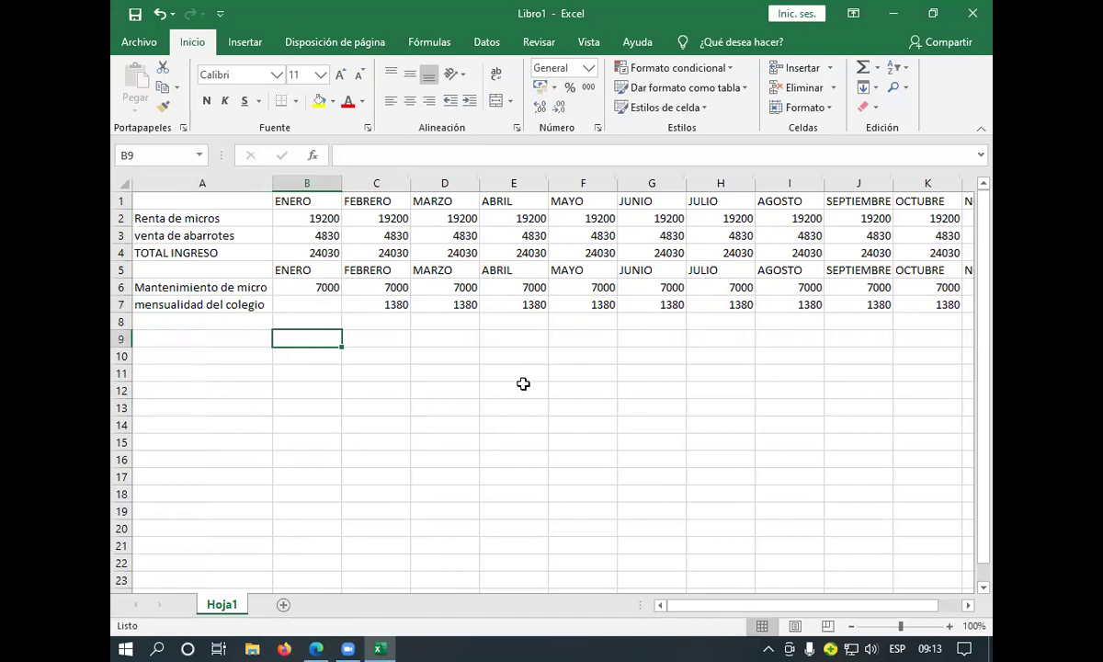
Review the mensualidad del colegio row from ENERO through DICIEMBRE, checking which months carry the school fee formula
{"action": "left_click", "coordinate": [180, 323]}
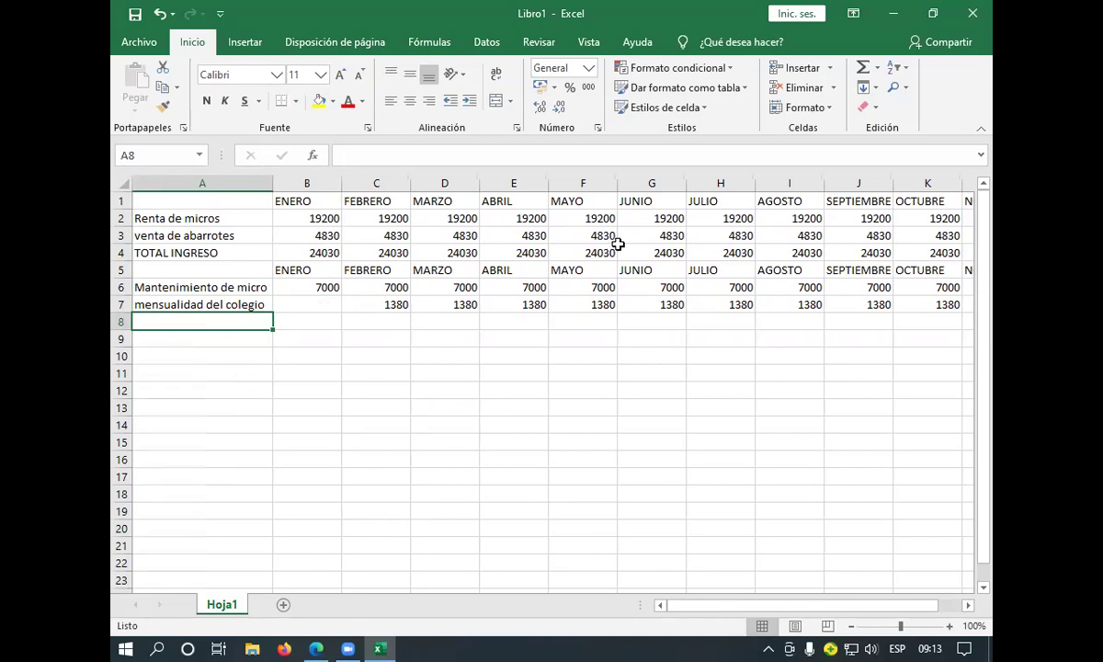
{"action": "left_click", "coordinate": [315, 305]}
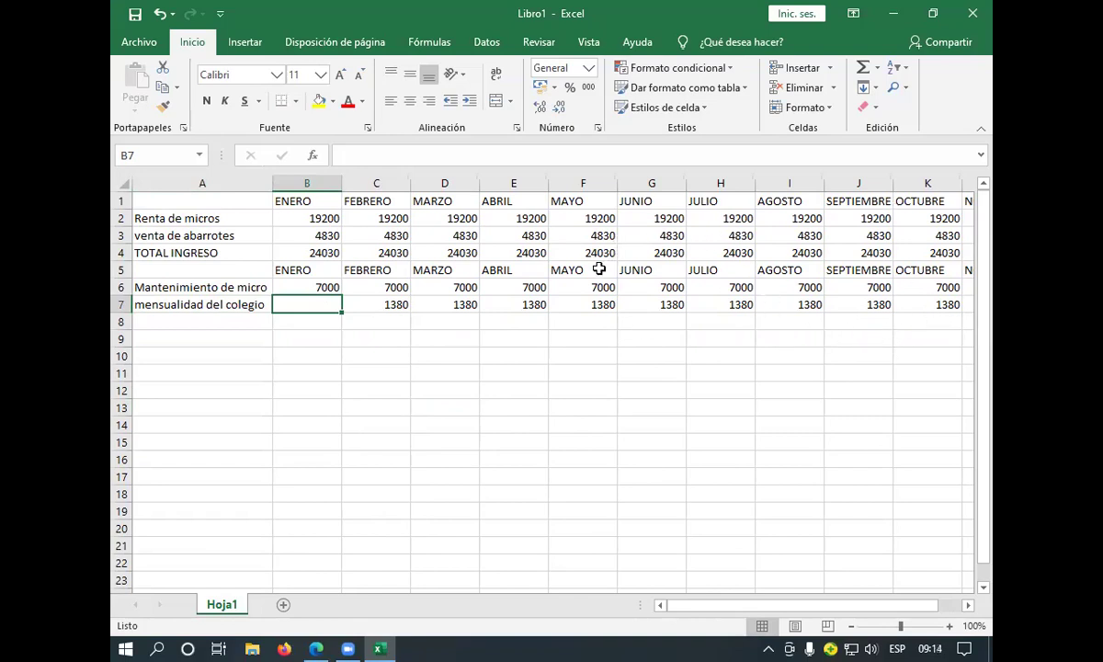
{"action": "left_click", "coordinate": [395, 303]}
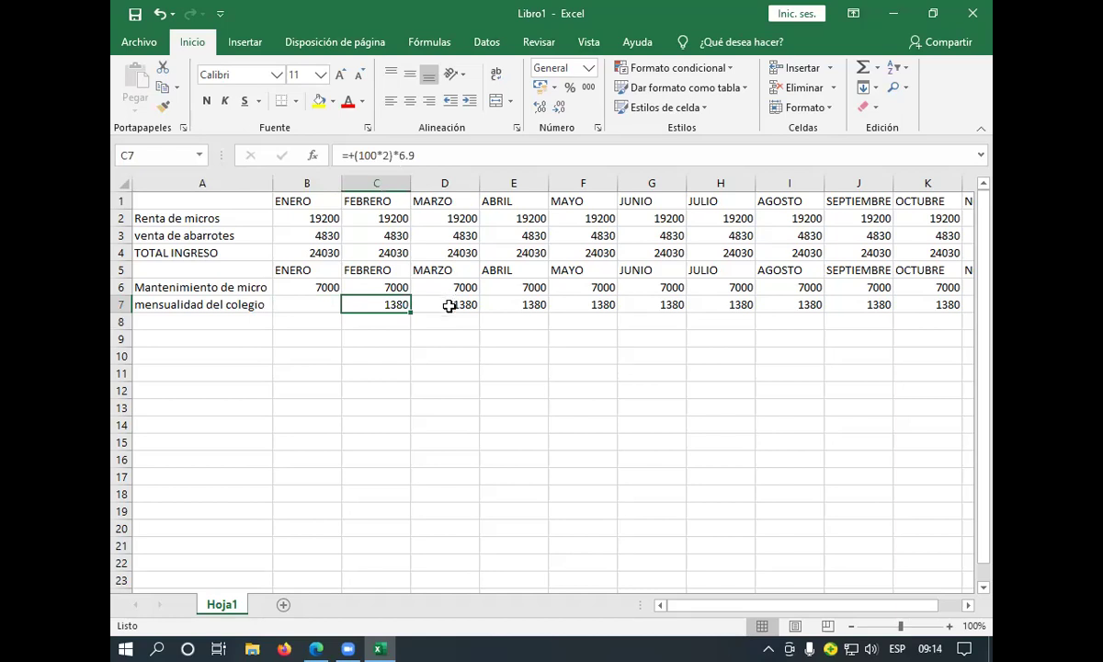
{"action": "left_click", "coordinate": [448, 304]}
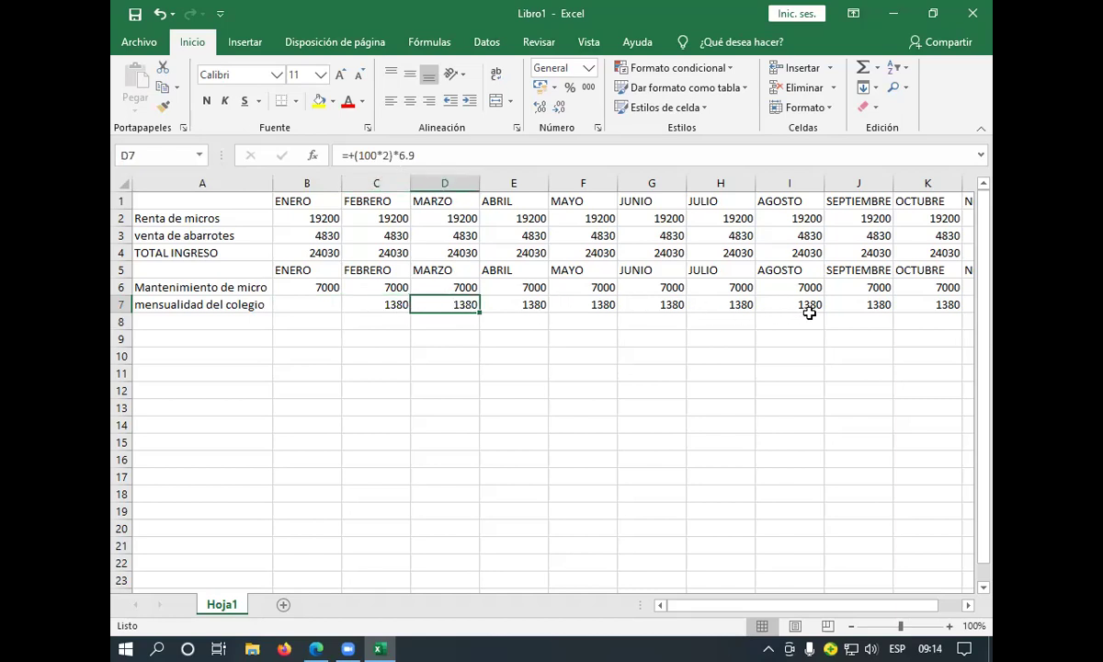
{"action": "left_click", "coordinate": [312, 304]}
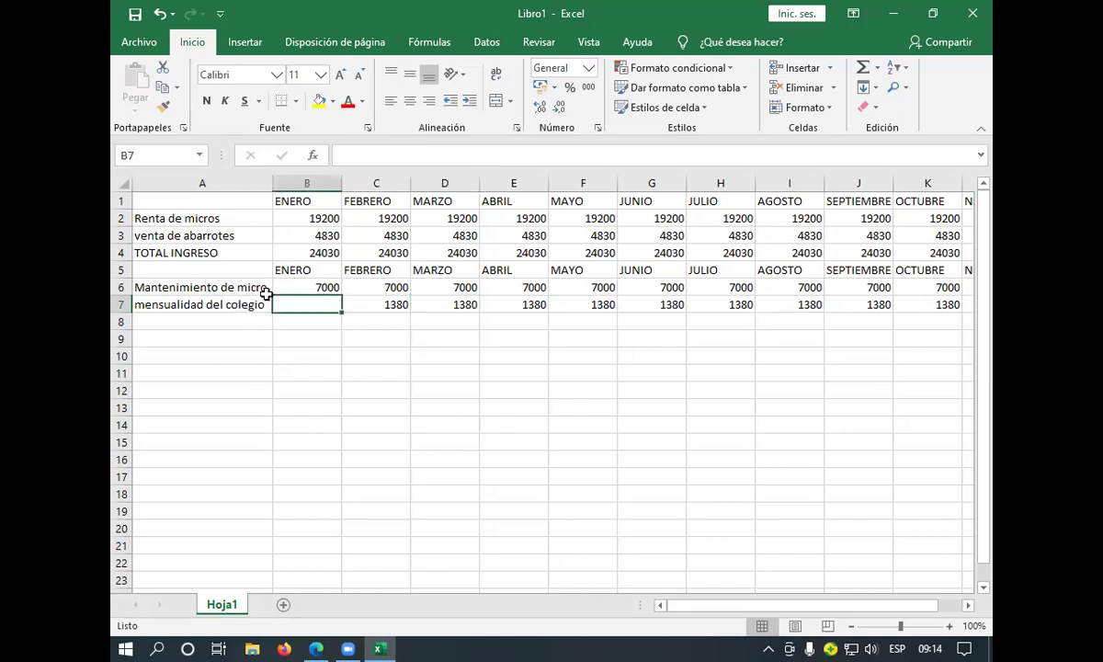
{"action": "left_click", "coordinate": [245, 319]}
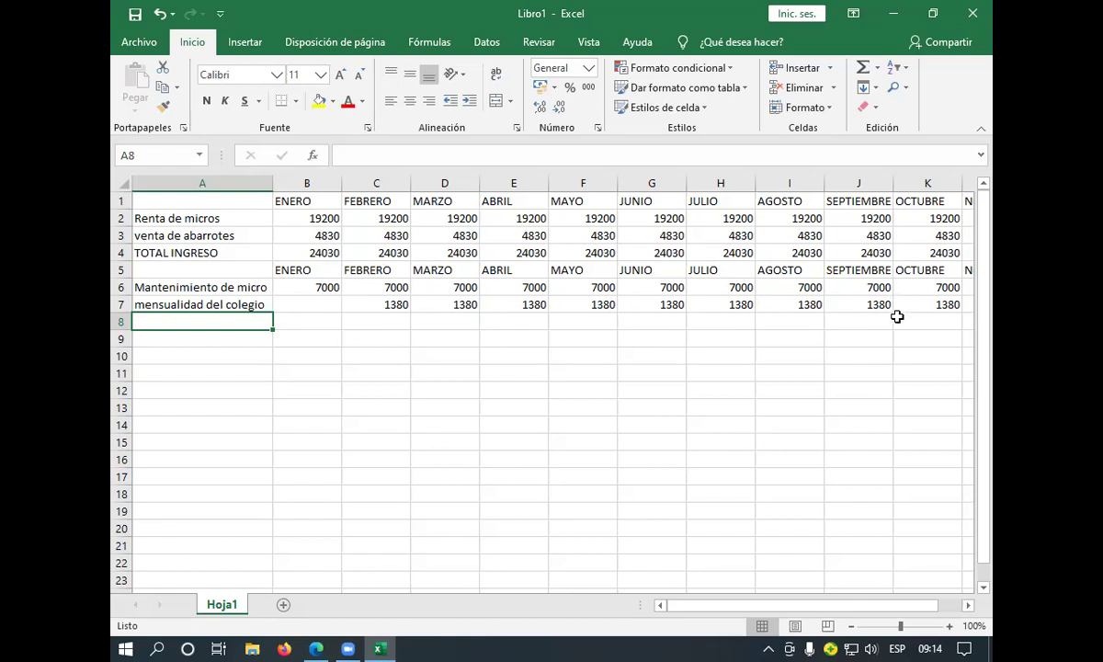
{"action": "left_click", "coordinate": [934, 305]}
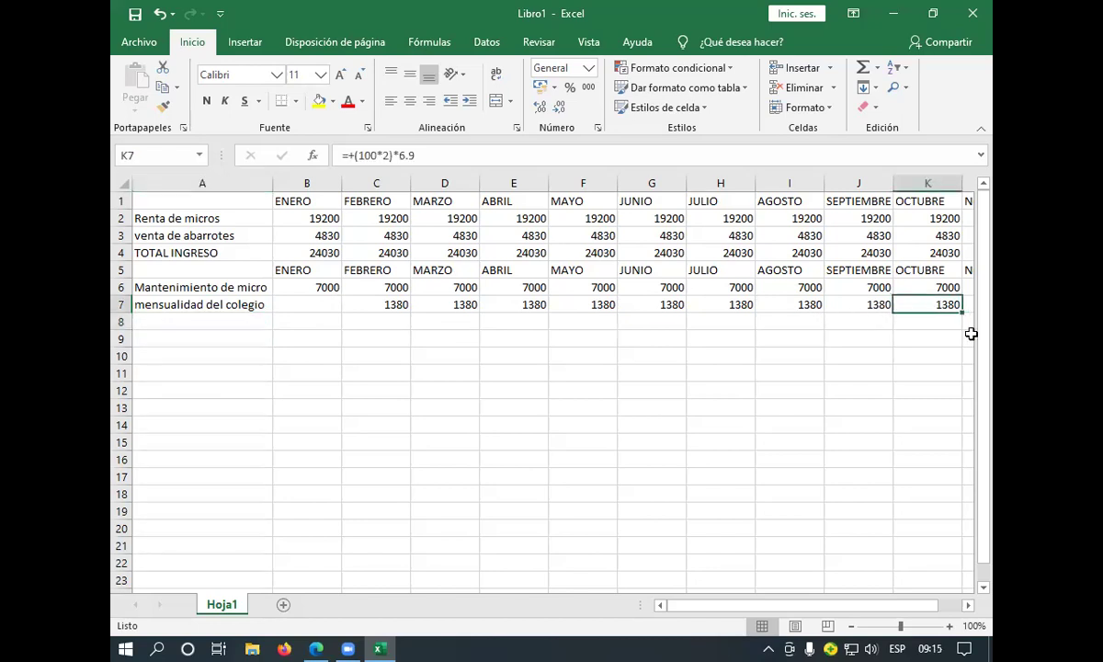
{"action": "key", "text": "Right"}
{"action": "key", "text": "Right"}
{"action": "key", "text": "Right"}
{"action": "left_click", "coordinate": [779, 314]}
{"action": "left_click", "coordinate": [802, 306]}
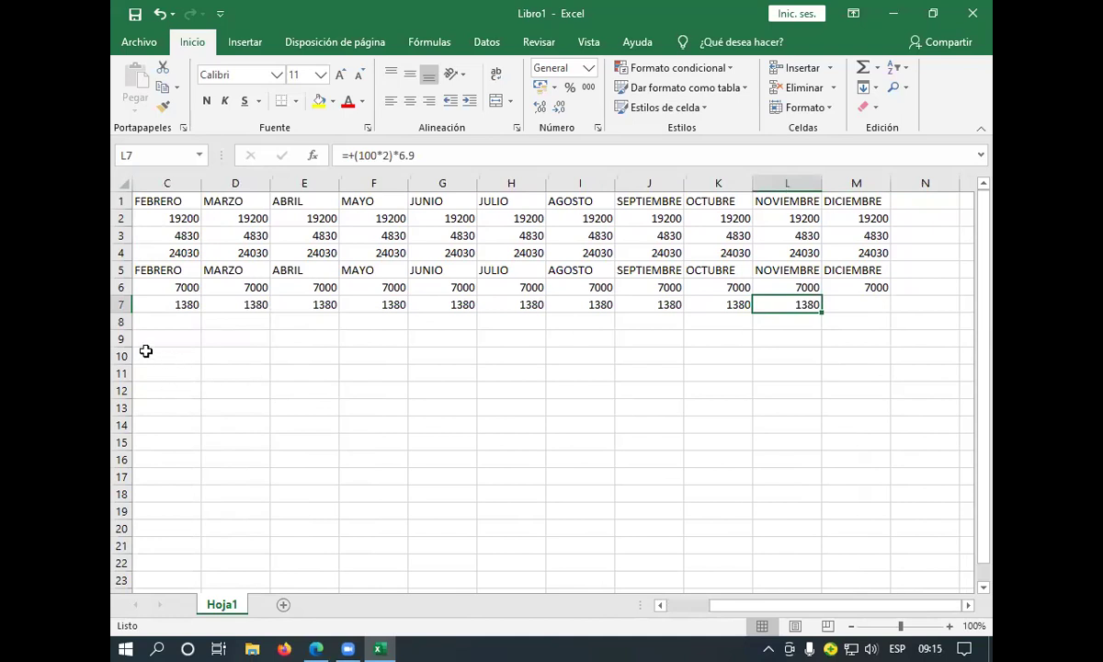
{"action": "left_click", "coordinate": [175, 305]}
{"action": "key", "text": "Left"}
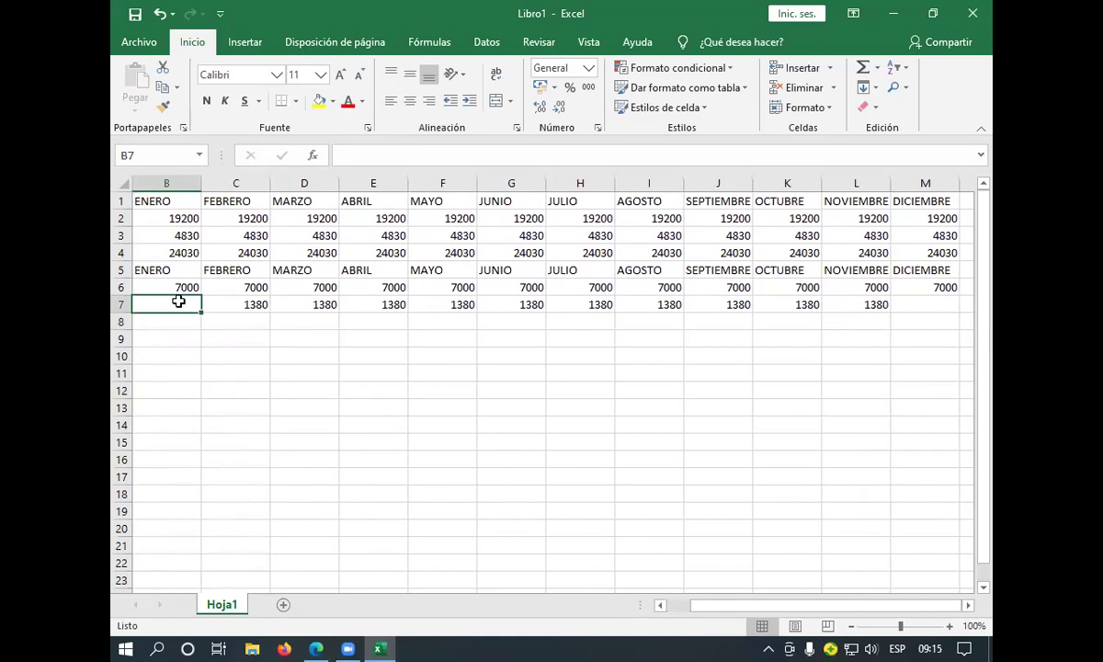
{"action": "key", "text": "Left"}
{"action": "left_click", "coordinate": [262, 320]}
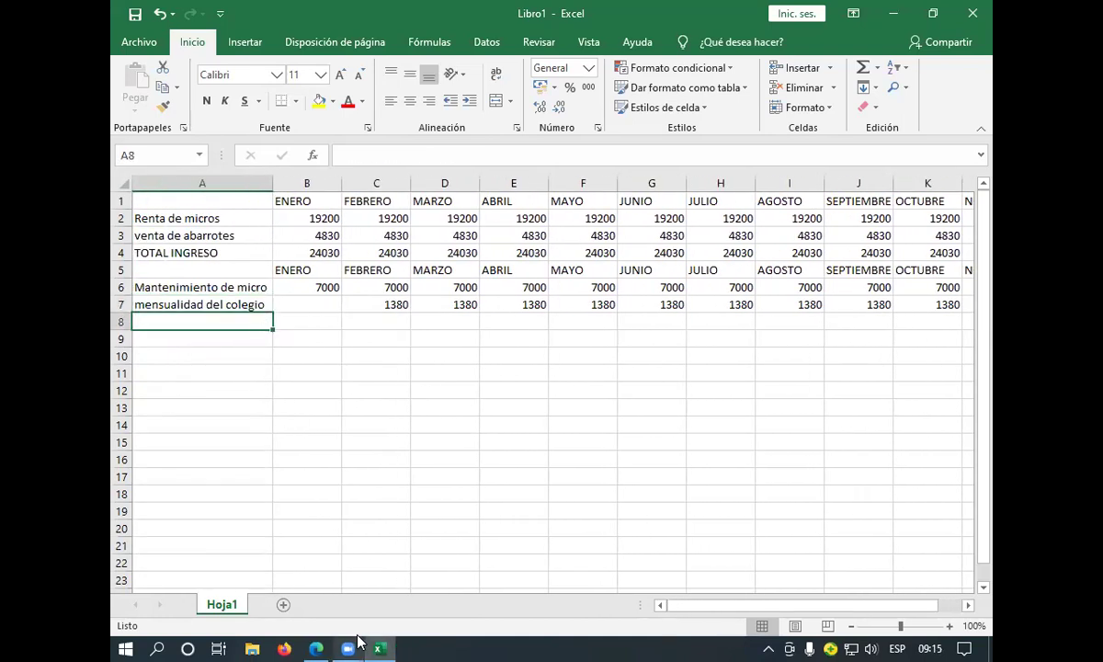
Switch to flujo de caja #1.pdf in Edge to read the family's school and university expenses, then return to the Excel workbook
{"action": "mouse_move", "coordinate": [316, 648]}
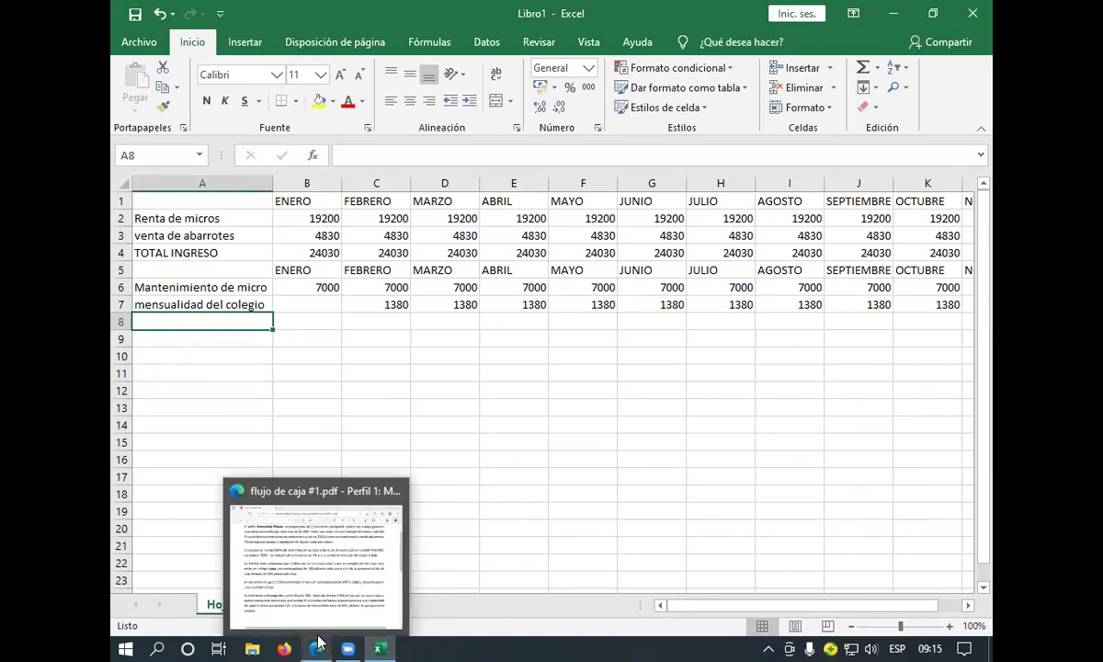
{"action": "left_click", "coordinate": [324, 577]}
{"action": "left_click", "coordinate": [378, 638]}
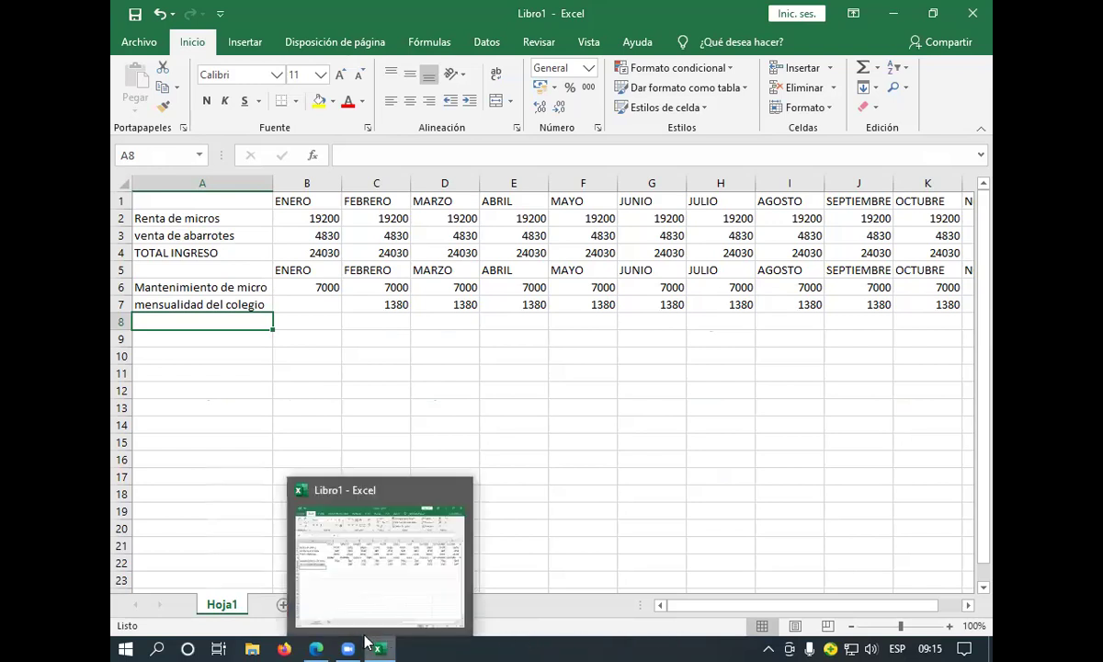
{"action": "mouse_move", "coordinate": [315, 647]}
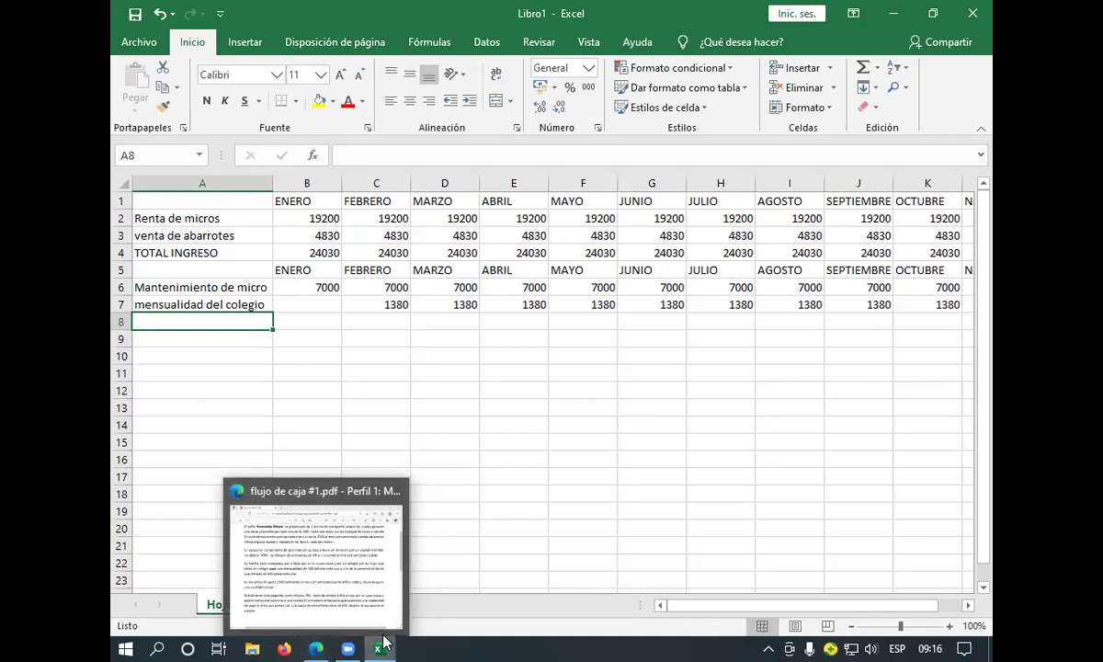
{"action": "left_click", "coordinate": [303, 572]}
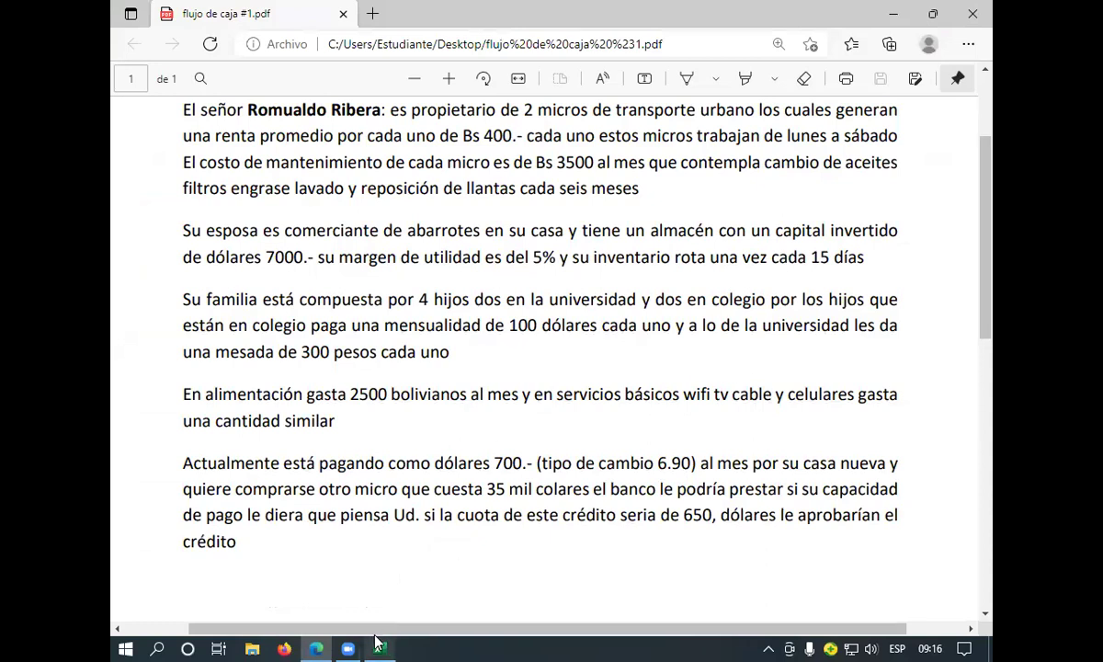
{"action": "mouse_move", "coordinate": [377, 648]}
{"action": "left_click", "coordinate": [384, 589]}
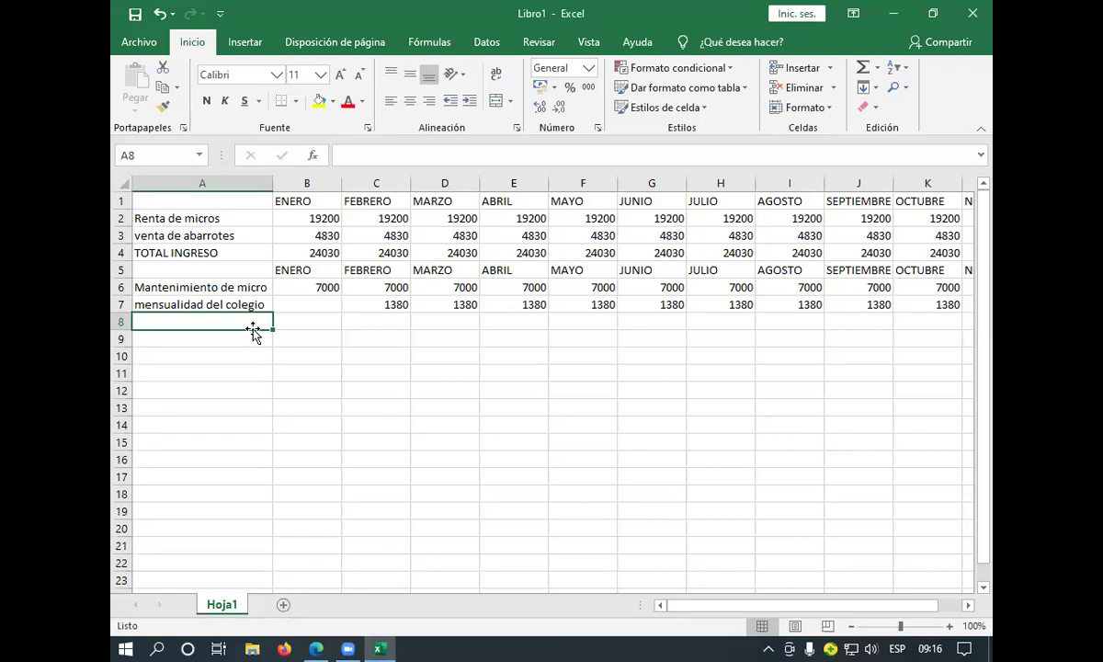
Label the next expense row in A8 as mesada de la universidad
{"action": "type", "text": "mes"}
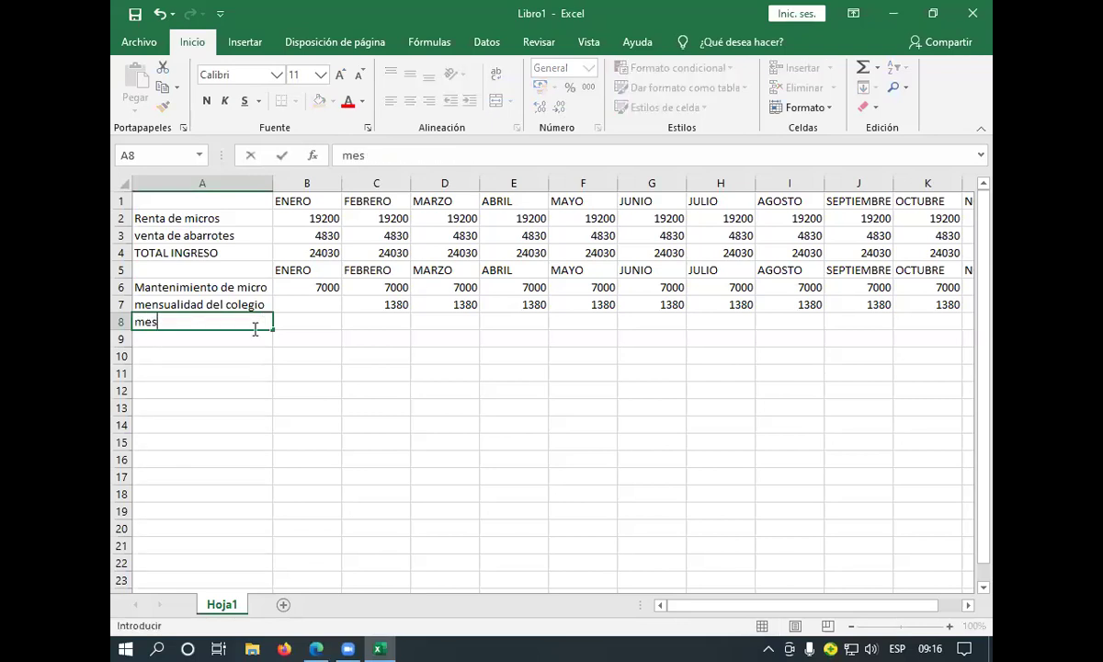
{"action": "type", "text": "ada de la un"}
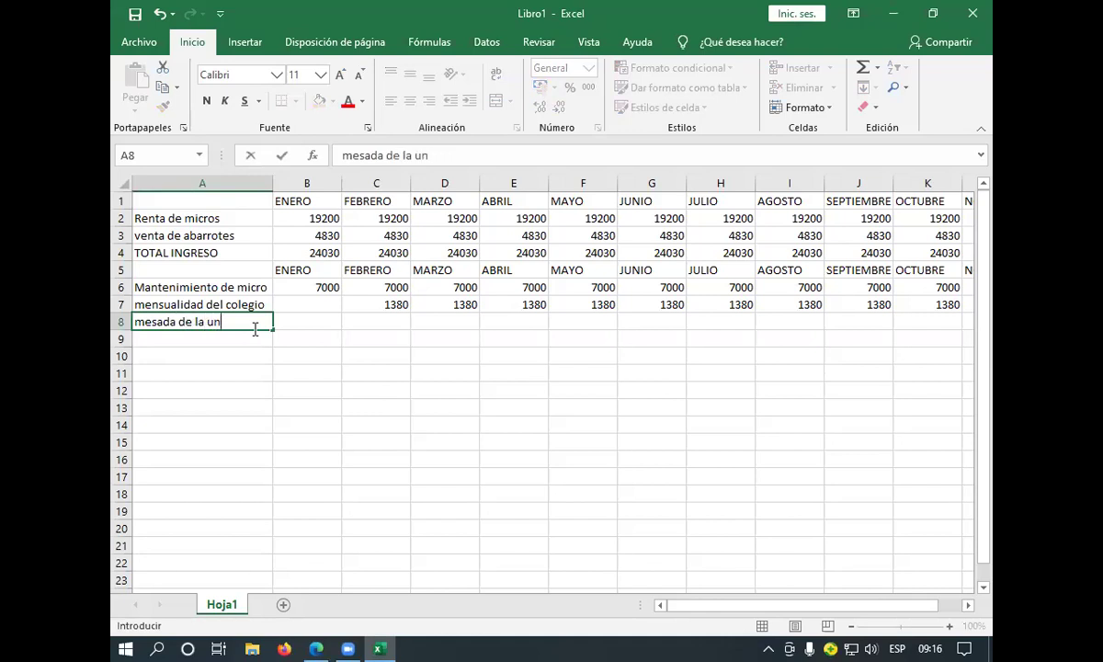
{"action": "type", "text": "iversidad"}
{"action": "key", "text": "Return"}
{"action": "key", "text": "Down"}
{"action": "key", "text": "Down"}
{"action": "key", "text": "Down"}
Select B8, check the university allowance per child in flujo de caja #1.pdf in Edge, and return to Excel
{"action": "left_click", "coordinate": [306, 320]}
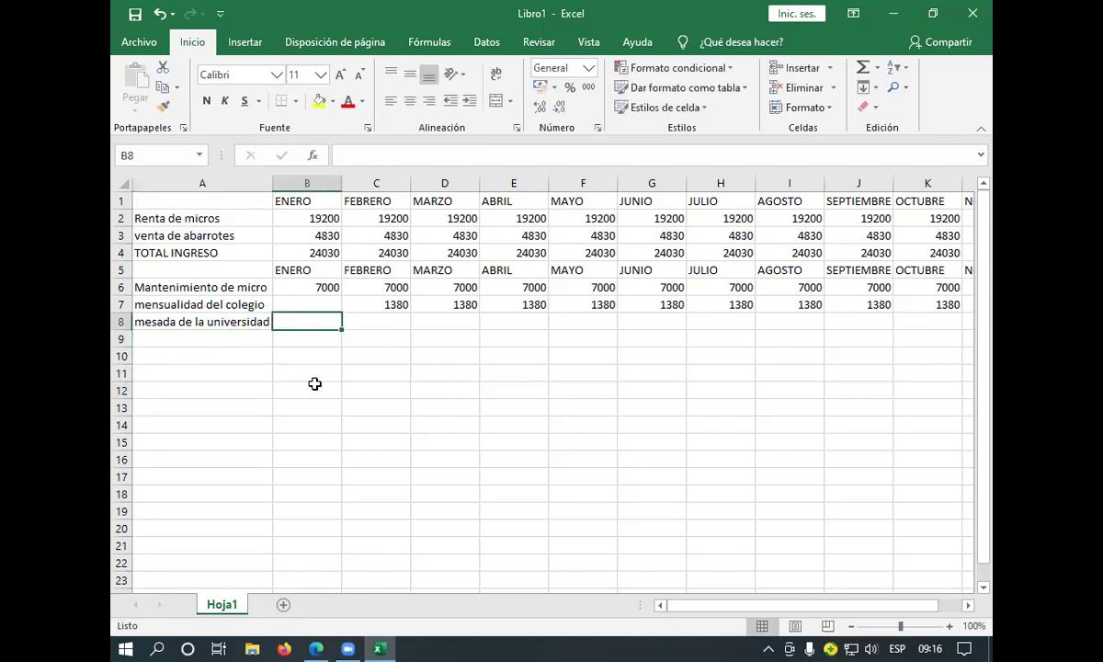
{"action": "mouse_move", "coordinate": [316, 649]}
{"action": "left_click", "coordinate": [321, 621]}
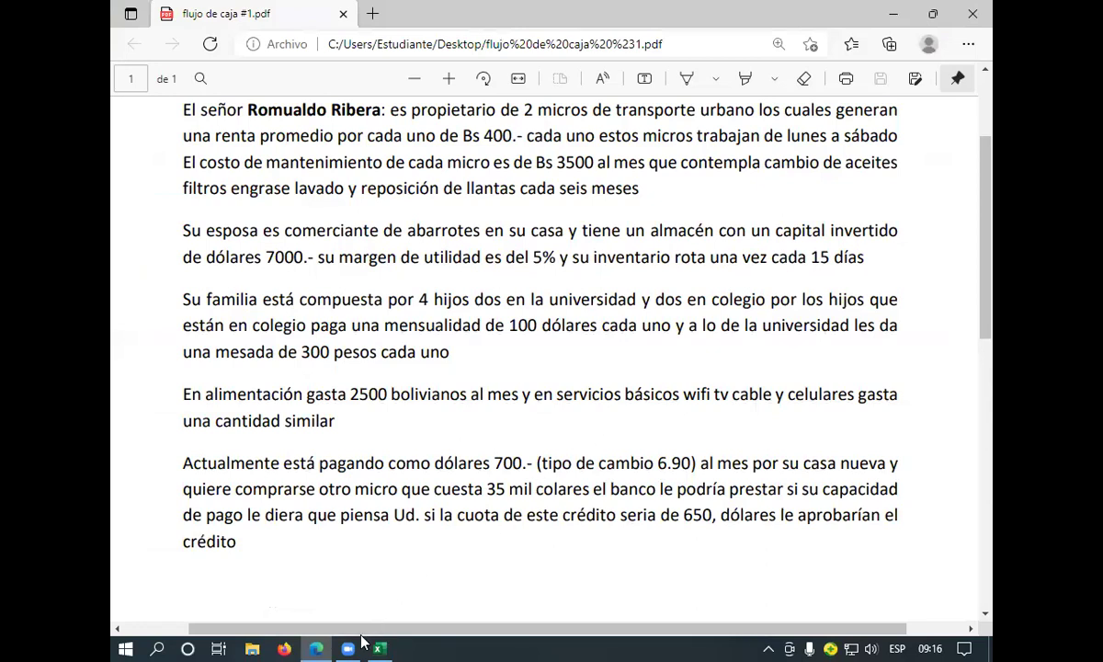
{"action": "mouse_move", "coordinate": [377, 649]}
{"action": "left_click", "coordinate": [353, 599]}
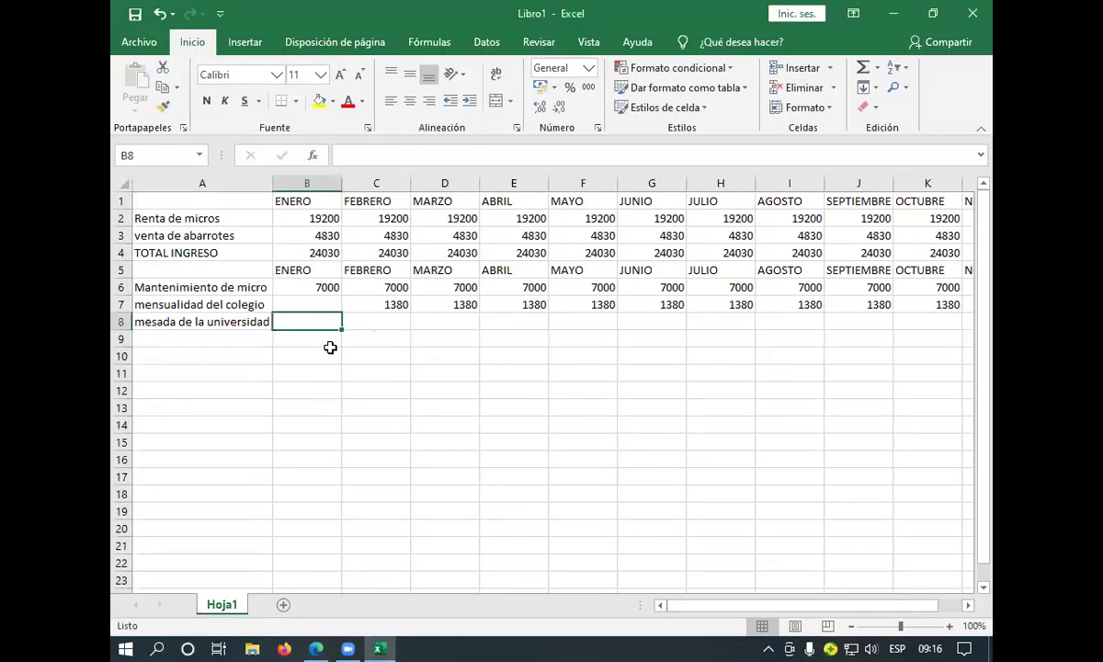
{"action": "type", "text": "+"}
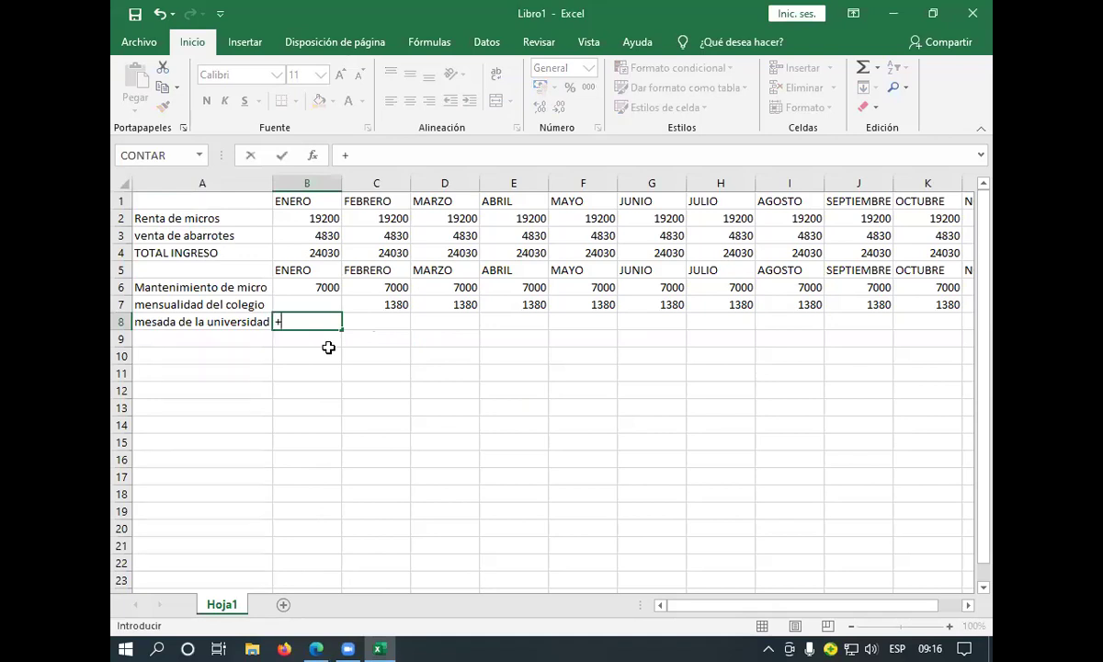
{"action": "type", "text": "300"}
{"action": "key", "text": "BackSpace"}
{"action": "key", "text": "BackSpace"}
{"action": "key", "text": "BackSpace"}
{"action": "key", "text": "Escape"}
{"action": "left_click", "coordinate": [346, 570]}
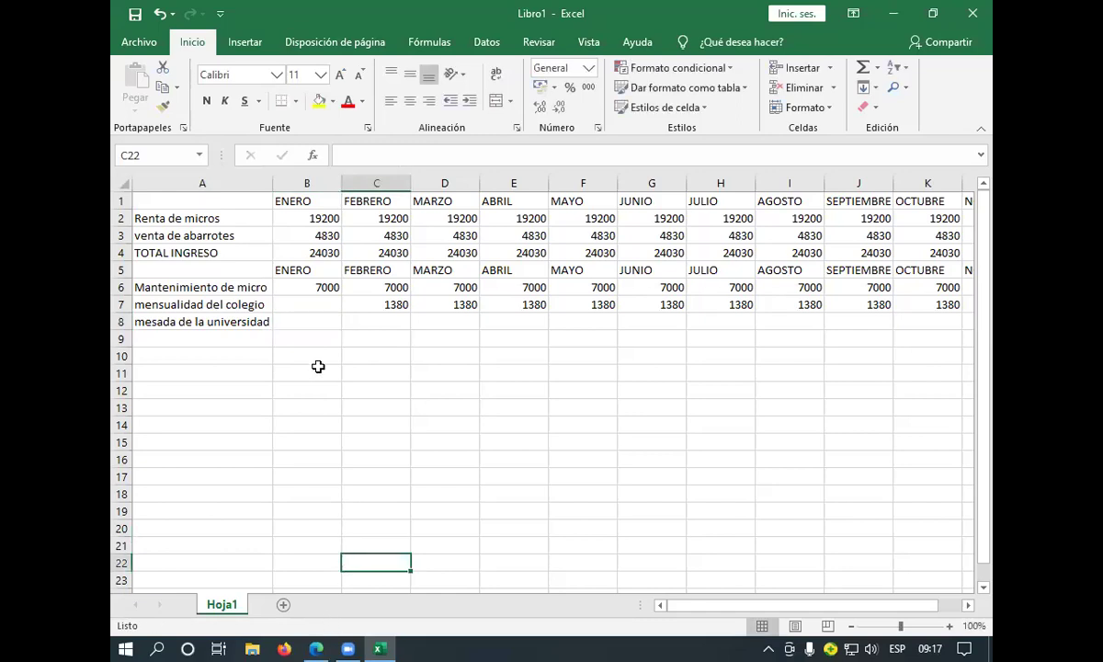
Enter the FEBRERO university allowance in C8 as the formula +300*2
{"action": "left_click", "coordinate": [306, 319]}
{"action": "left_click", "coordinate": [382, 320]}
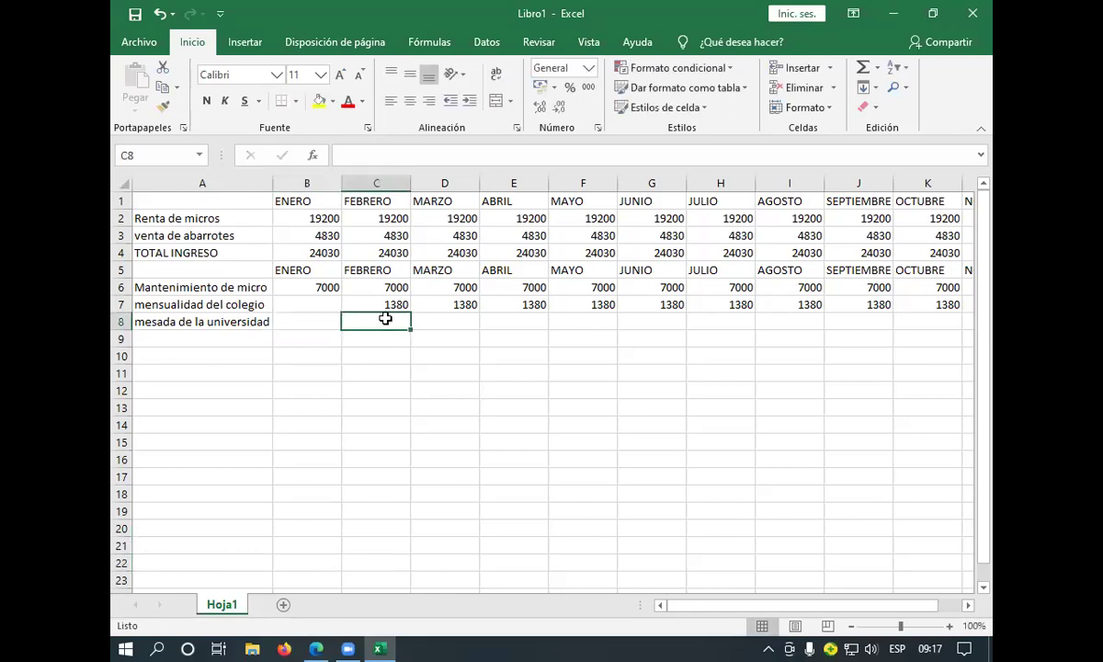
{"action": "type", "text": "+"}
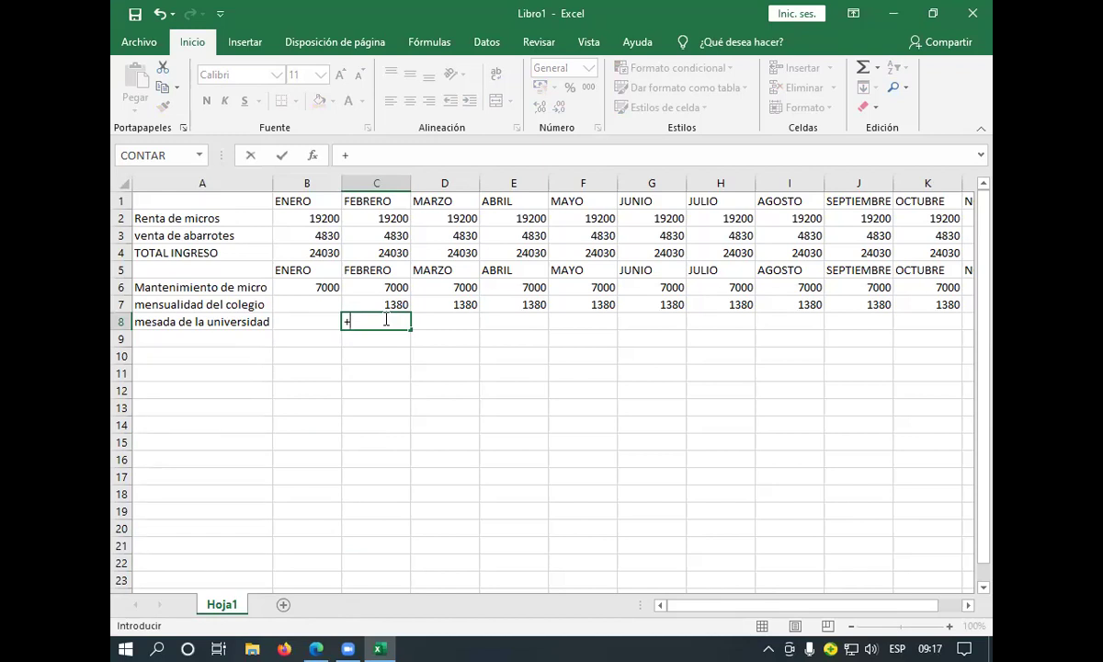
{"action": "key", "text": "Escape"}
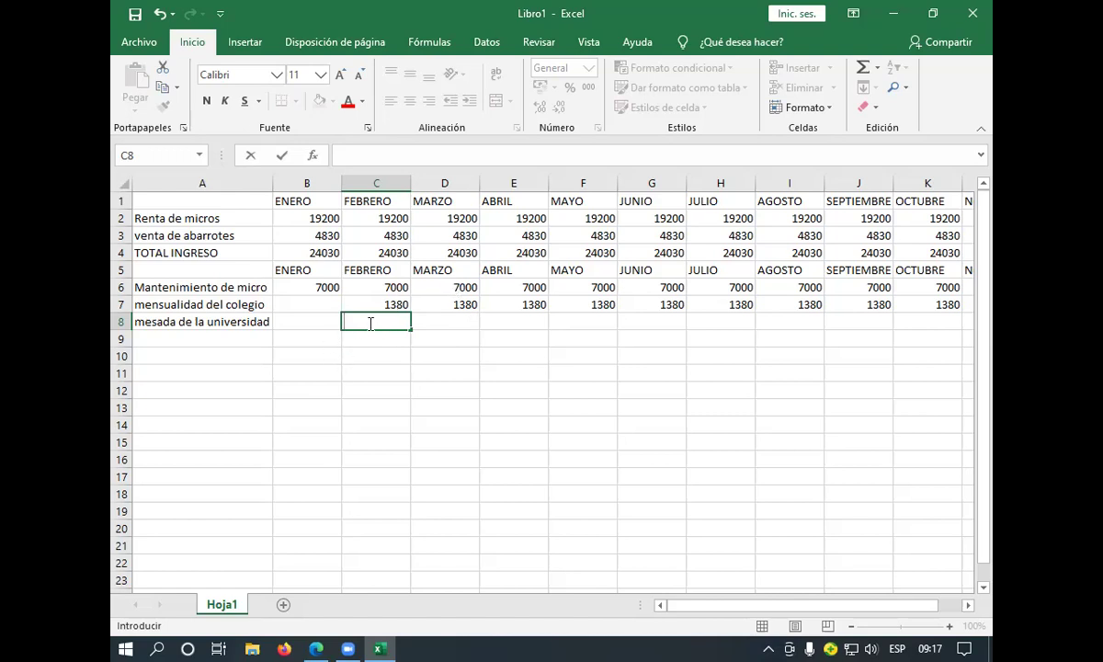
{"action": "type", "text": "+3"}
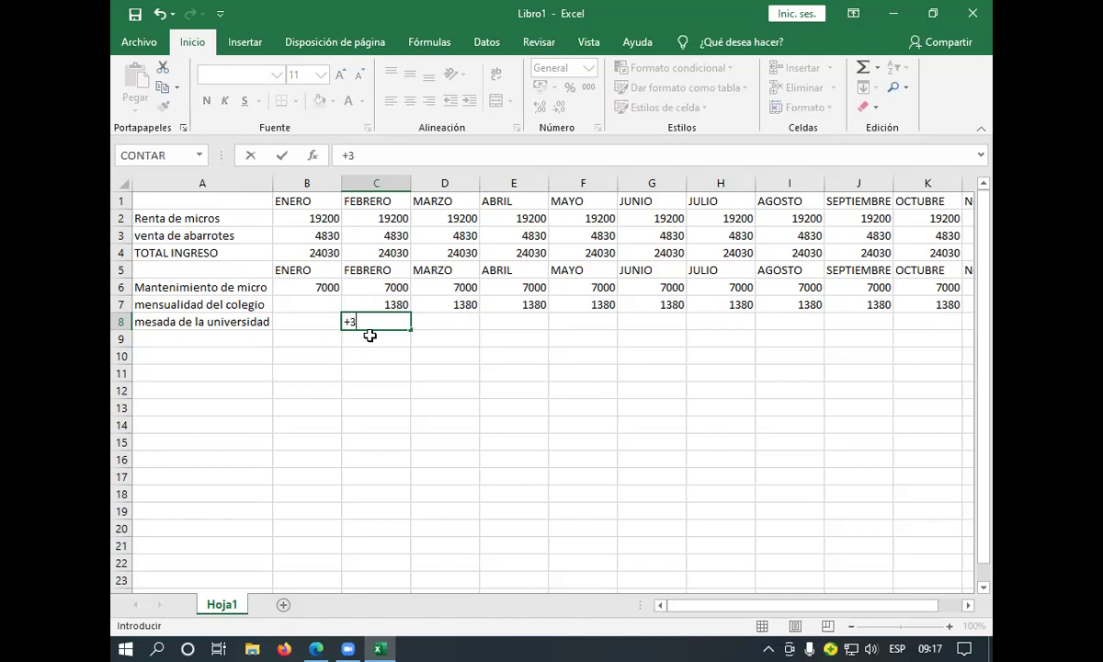
{"action": "type", "text": "00*2)"}
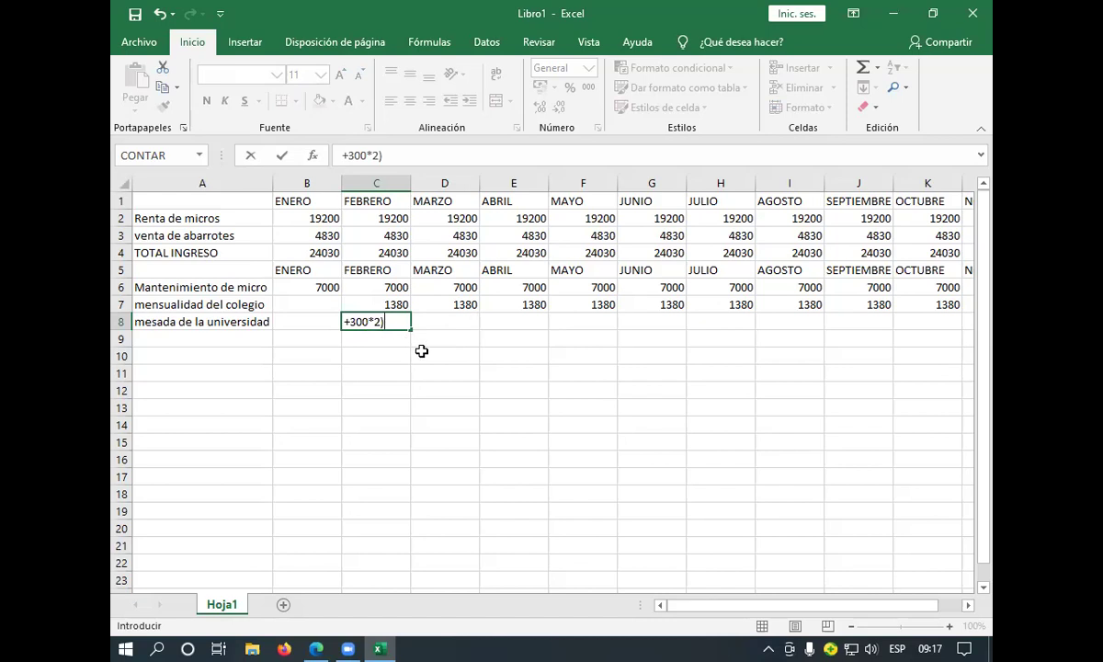
{"action": "key", "text": "BackSpace"}
{"action": "key", "text": "Return"}
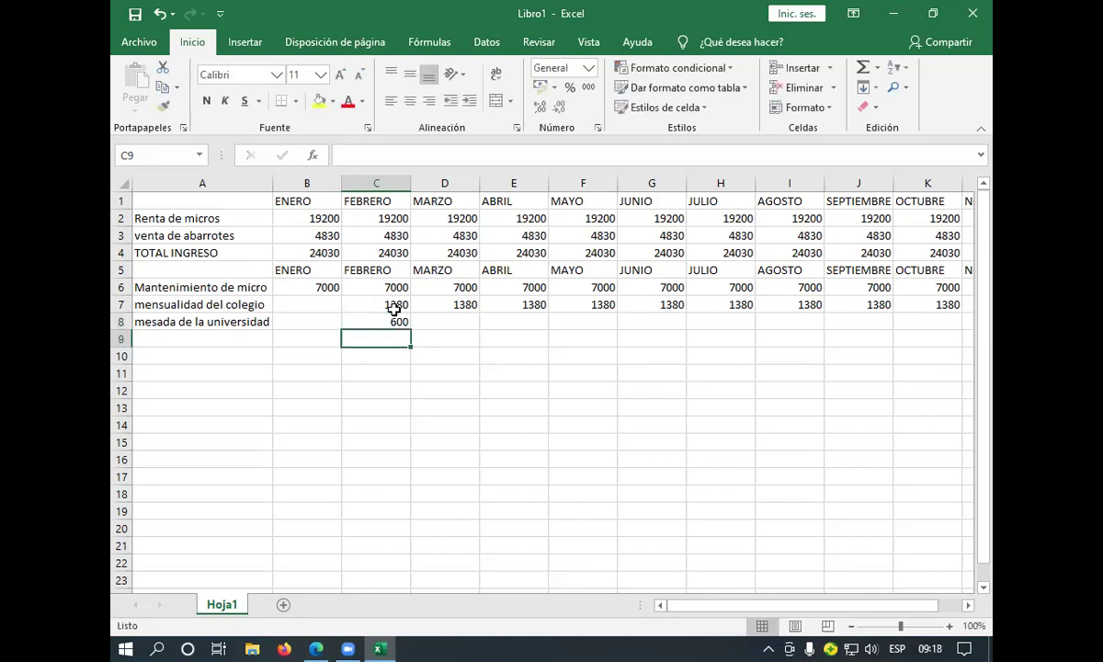
Fill the mesada de la universidad formula from C8 across to NOVIEMBRE in column L, then go to A9
{"action": "left_click", "coordinate": [421, 324]}
{"action": "left_click", "coordinate": [402, 324]}
{"action": "left_click_drag", "start_coordinate": [411, 327], "coordinate": [830, 321]}
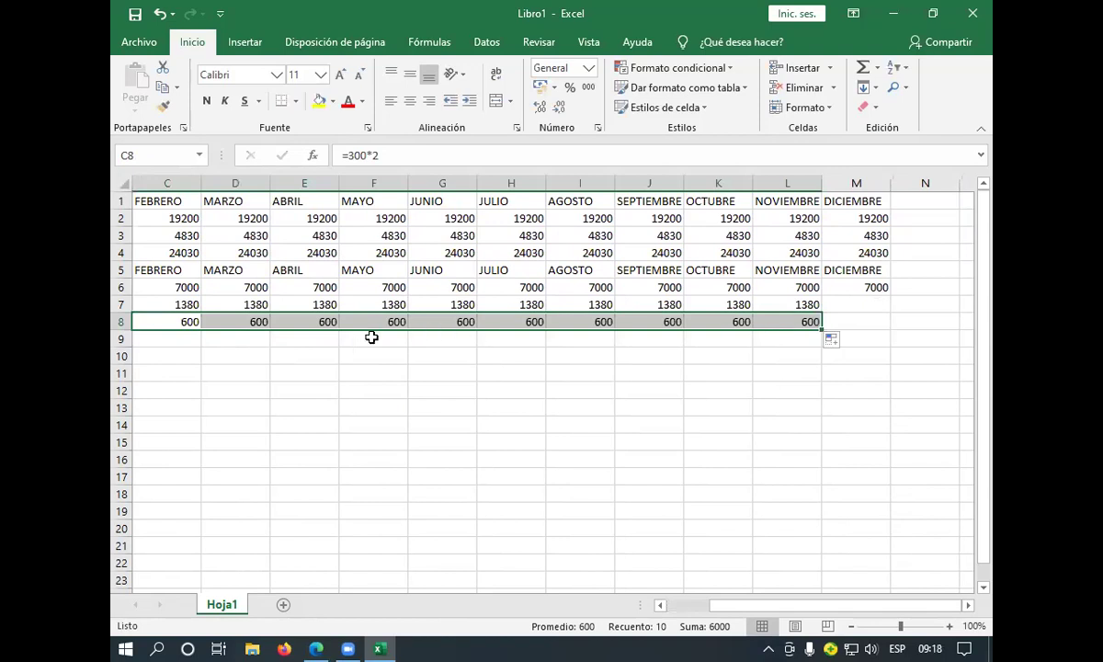
{"action": "left_click", "coordinate": [158, 323]}
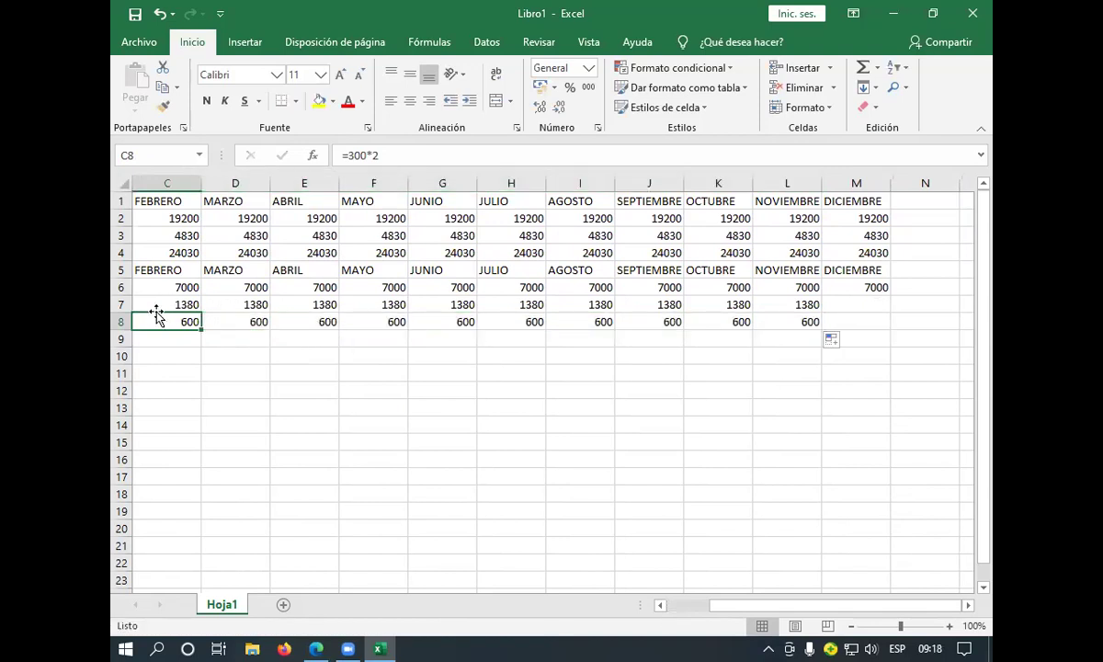
{"action": "key", "text": "Left"}
{"action": "key", "text": "Left"}
{"action": "left_click", "coordinate": [266, 348]}
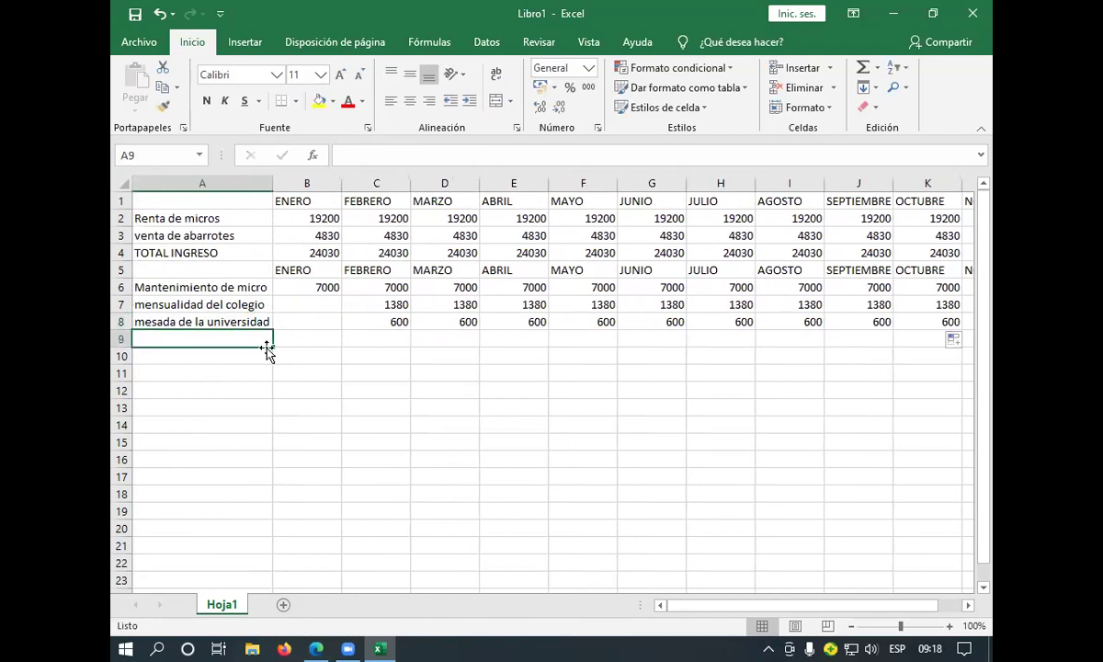
Check the next household expenses in flujo de caja #1.pdf in Edge and return to the Excel workbook
{"action": "mouse_move", "coordinate": [315, 648]}
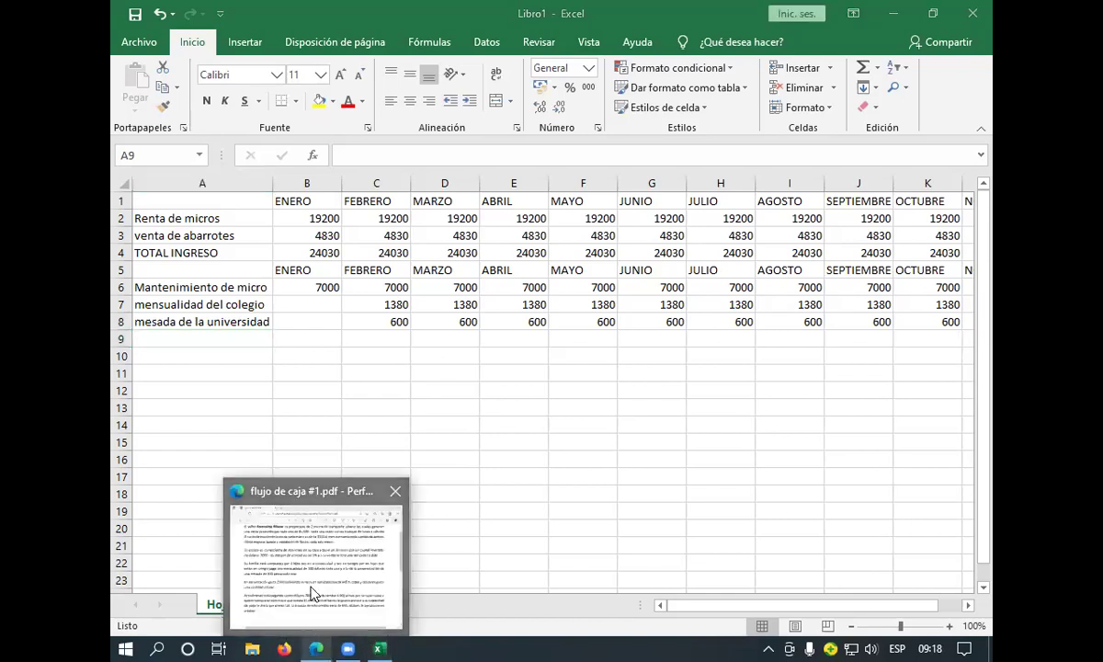
{"action": "left_click", "coordinate": [312, 593]}
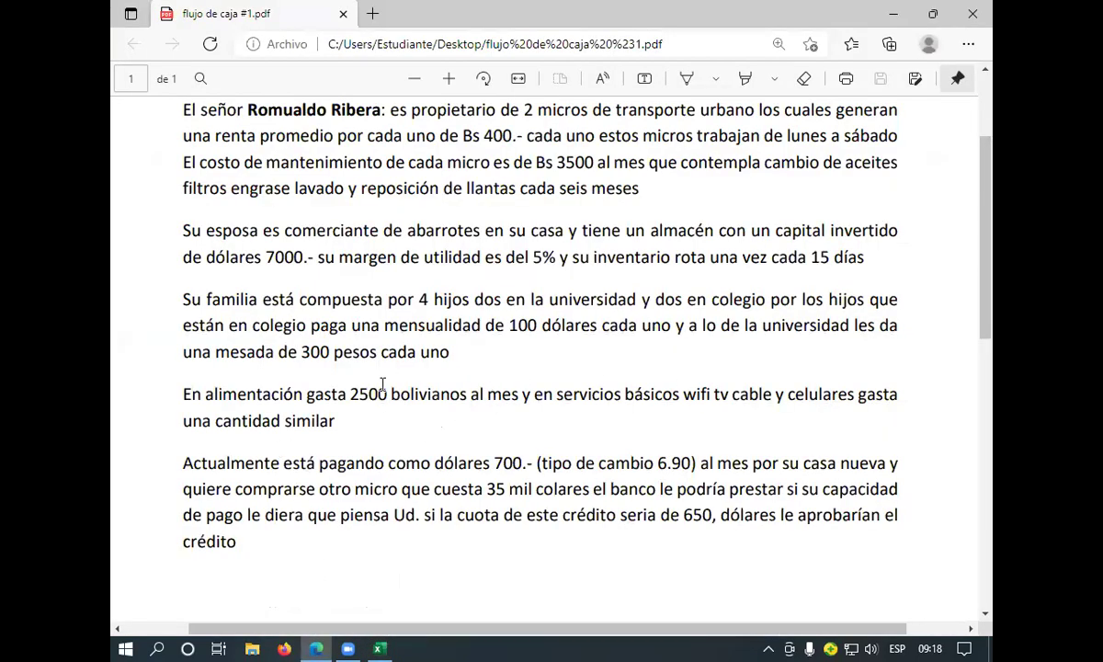
{"action": "scroll", "coordinate": [383, 384], "scroll_direction": "down", "scroll_amount": 2}
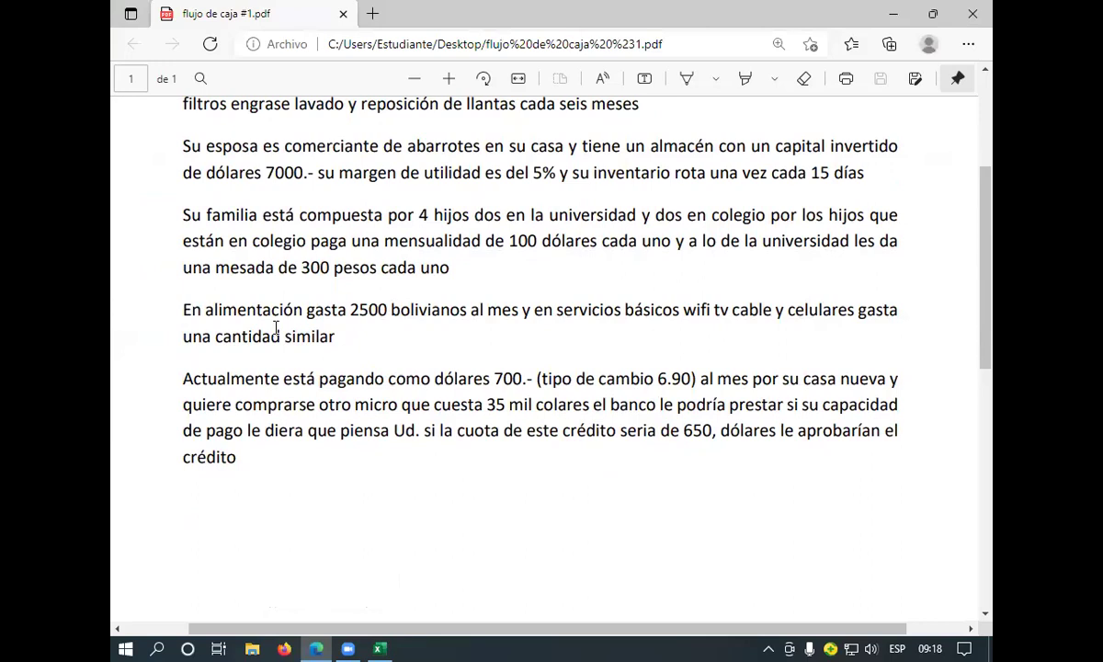
{"action": "mouse_move", "coordinate": [380, 645]}
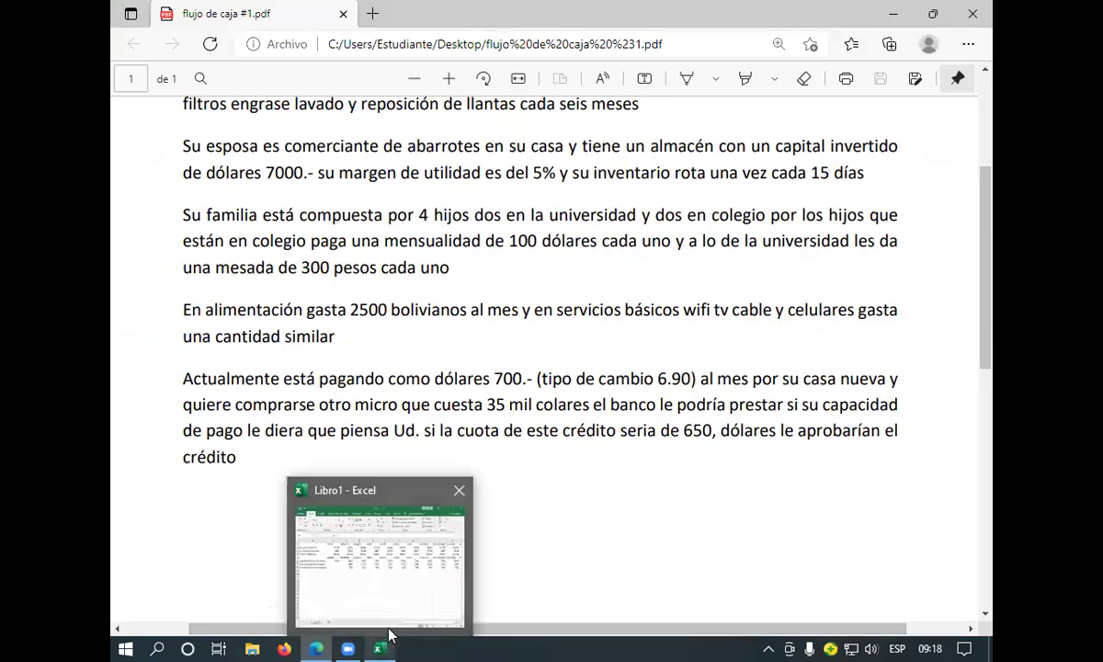
{"action": "left_click", "coordinate": [400, 585]}
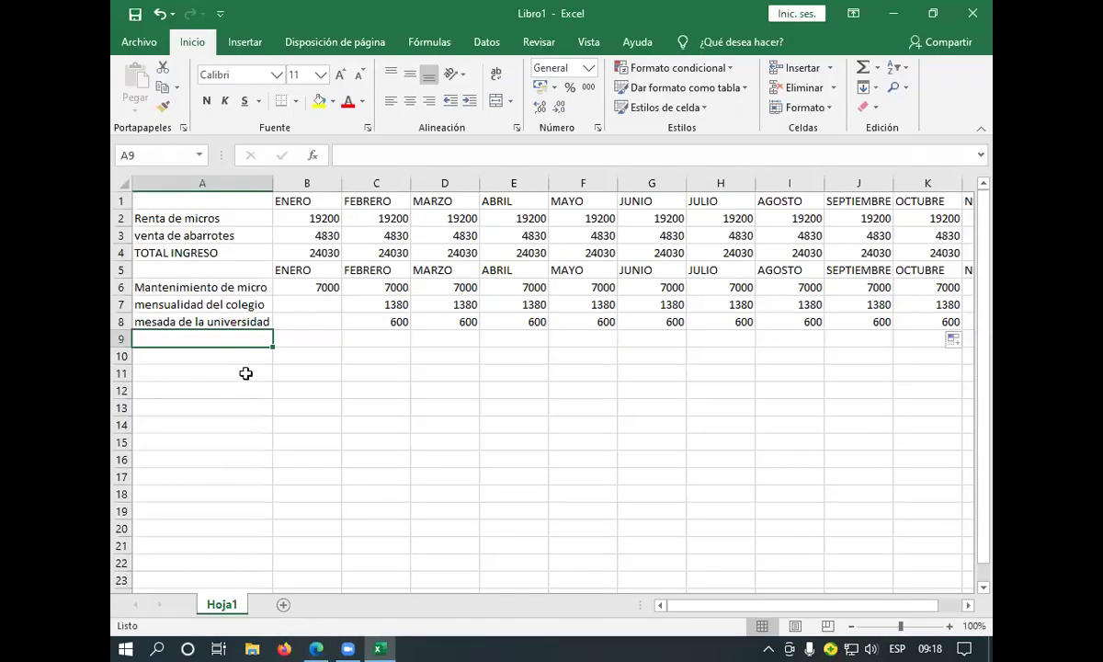
Label the next two expense rows as alimentacion in A9 and servicios basicos in A10
{"action": "type", "text": "alimen"}
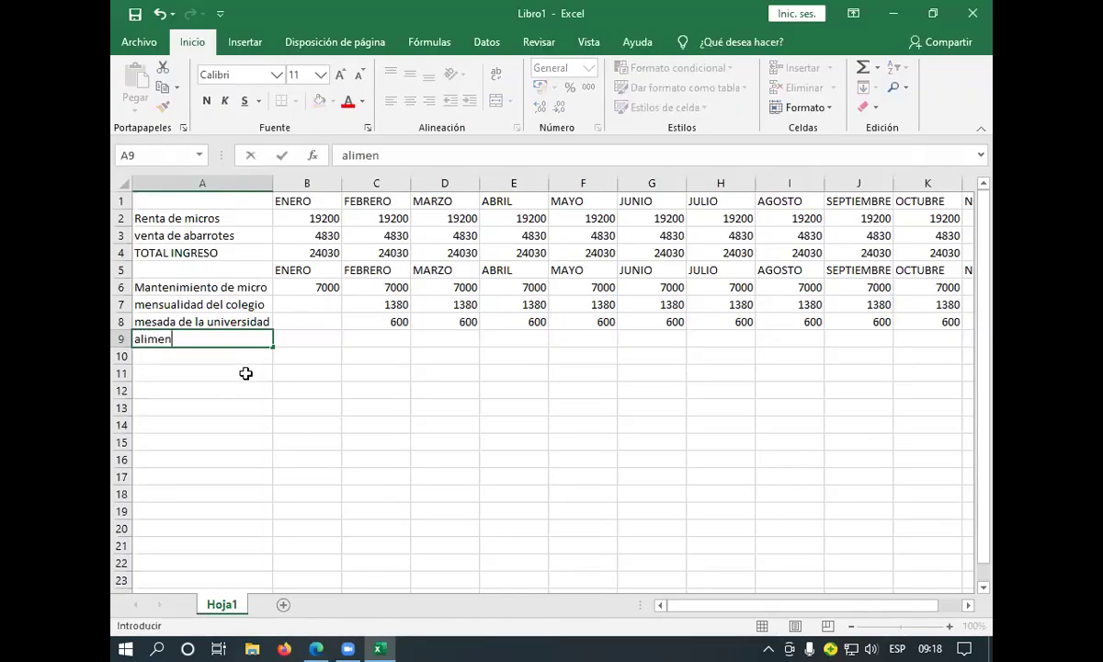
{"action": "type", "text": "tacion"}
{"action": "key", "text": "Return"}
{"action": "type", "text": "se"}
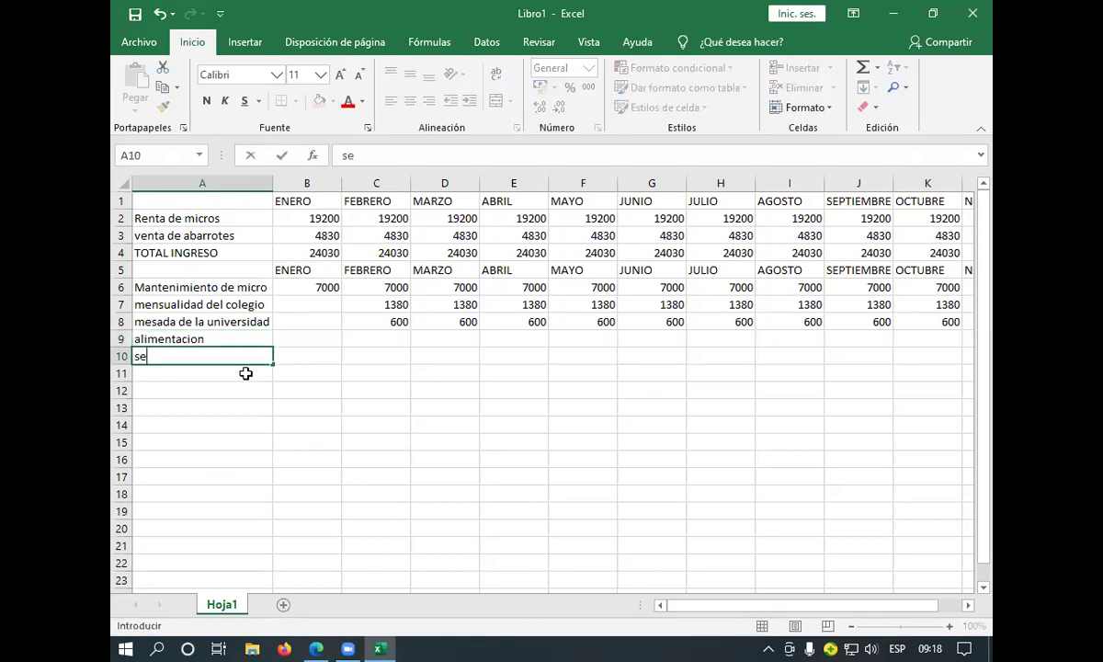
{"action": "type", "text": "rvicios basicos"}
{"action": "key", "text": "Return"}
{"action": "key", "text": "Return"}
{"action": "key", "text": "Return"}
{"action": "key", "text": "Return"}
{"action": "key", "text": "Return"}
{"action": "key", "text": "Return"}
{"action": "key", "text": "Return"}
{"action": "key", "text": "Return"}
{"action": "key", "text": "Return"}
{"action": "key", "text": "Return"}
{"action": "key", "text": "Return"}
{"action": "key", "text": "Return"}
{"action": "key", "text": "Return"}
{"action": "key", "text": "Return"}
{"action": "key", "text": "Return"}
{"action": "key", "text": "Return"}
{"action": "key", "text": "Return"}
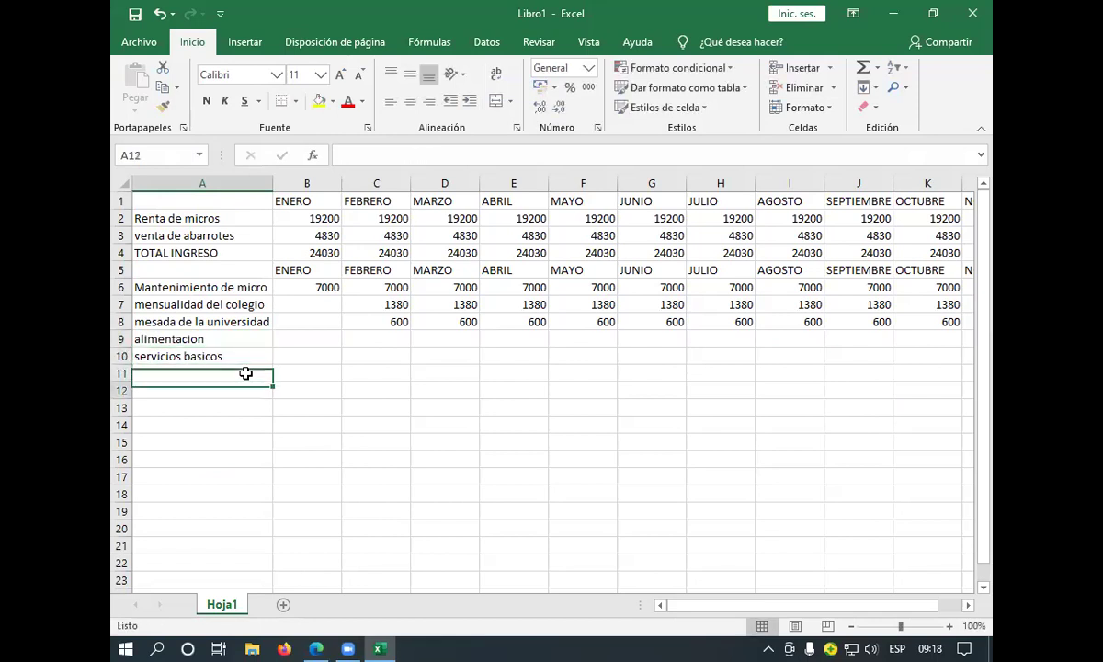
Select B9, check the monthly food expense in flujo de caja #1.pdf in Edge, and return to Excel
{"action": "left_click_drag", "start_coordinate": [248, 373], "coordinate": [259, 265]}
{"action": "left_click", "coordinate": [305, 257]}
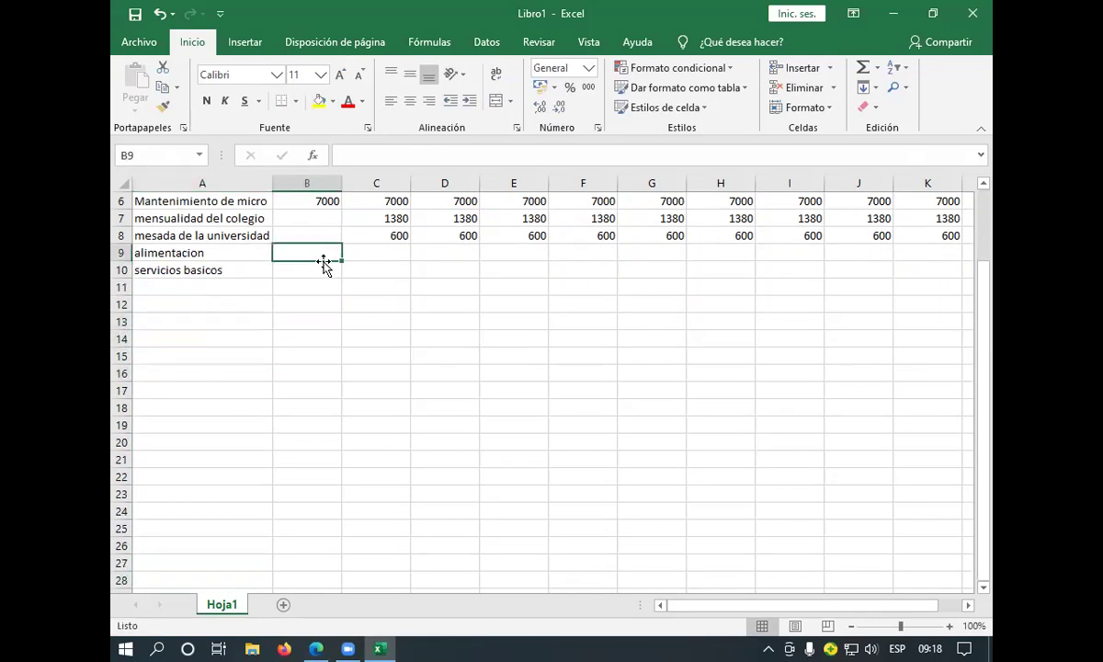
{"action": "mouse_move", "coordinate": [315, 648]}
{"action": "left_click", "coordinate": [329, 610]}
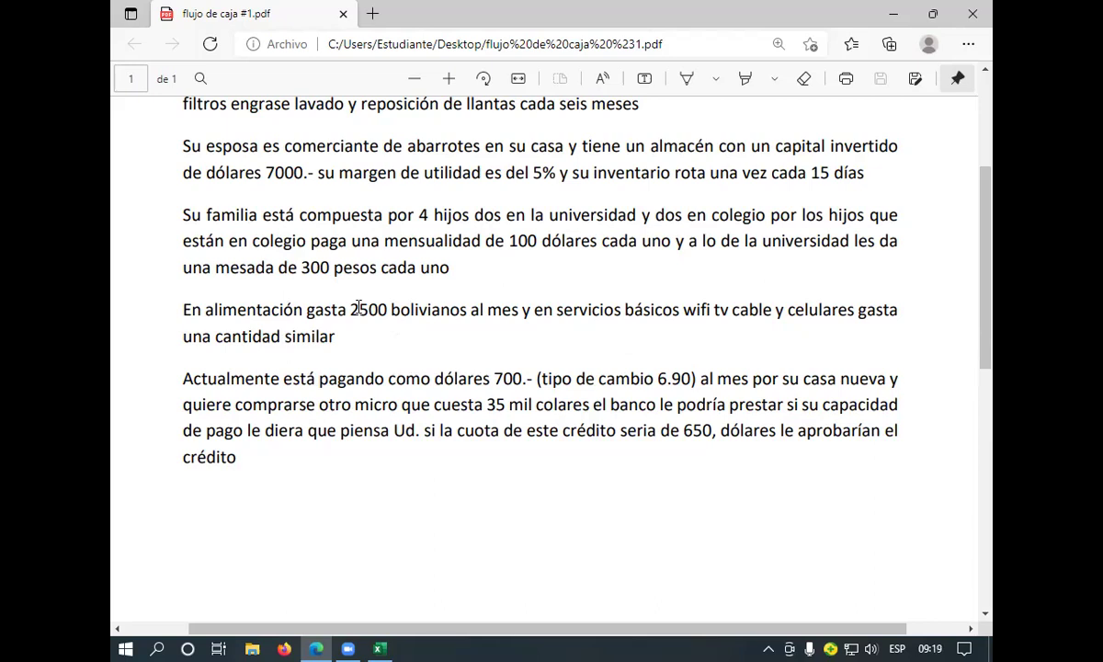
{"action": "mouse_move", "coordinate": [346, 636]}
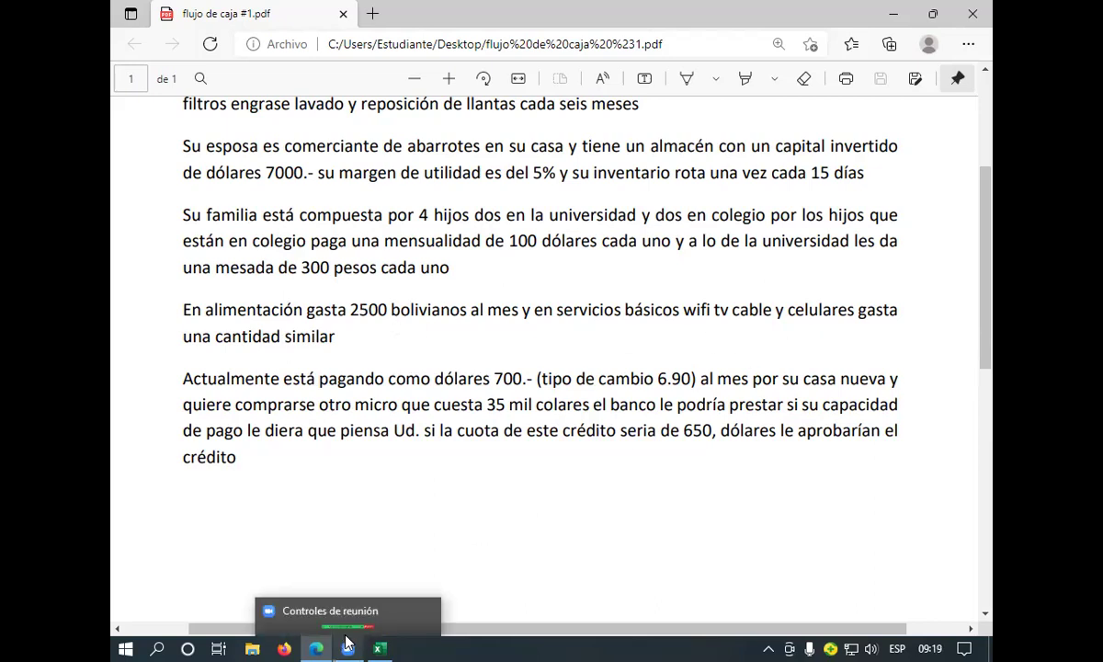
{"action": "left_click", "coordinate": [342, 572]}
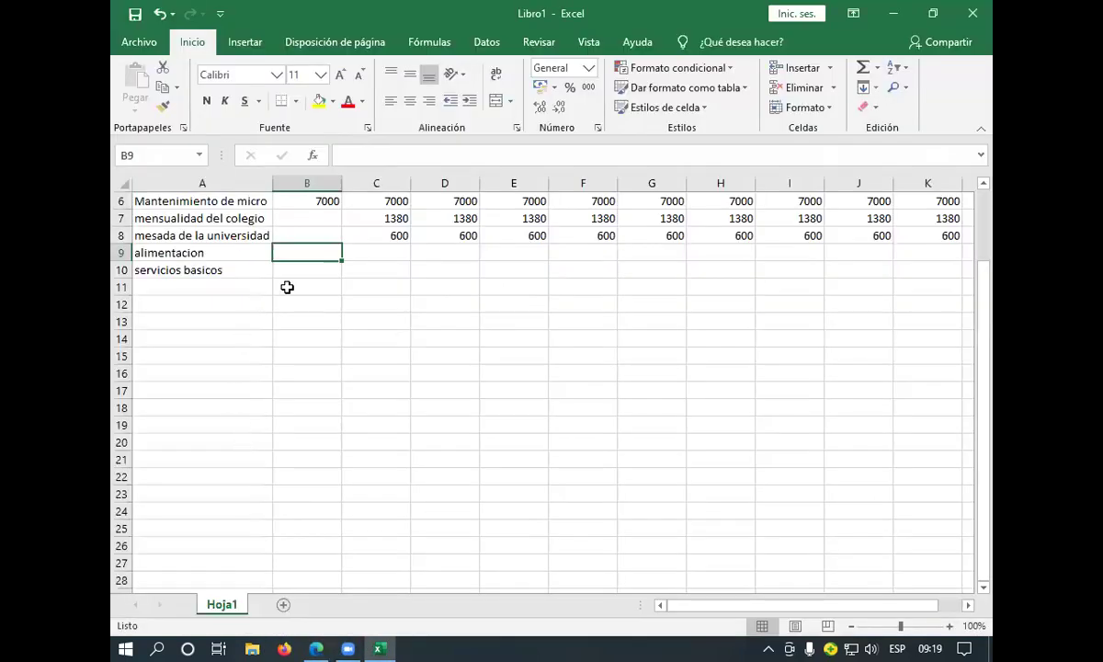
Enter 2500 as the January amount for alimentacion in cell B9
{"action": "type", "text": "+"}
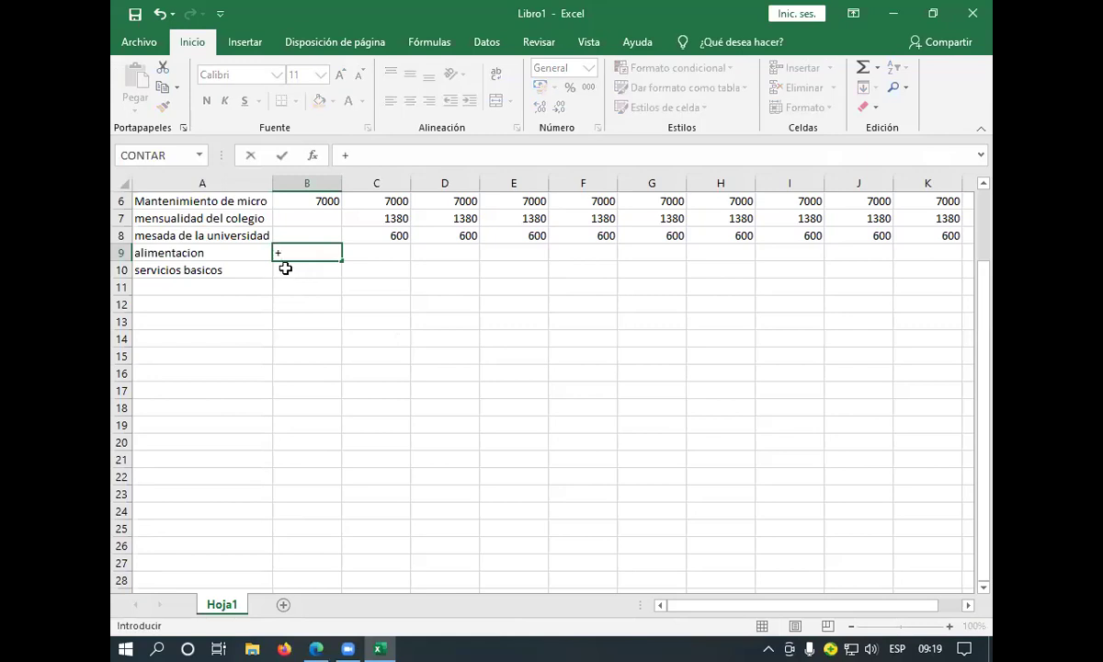
{"action": "key", "text": "BackSpace"}
{"action": "type", "text": "25"}
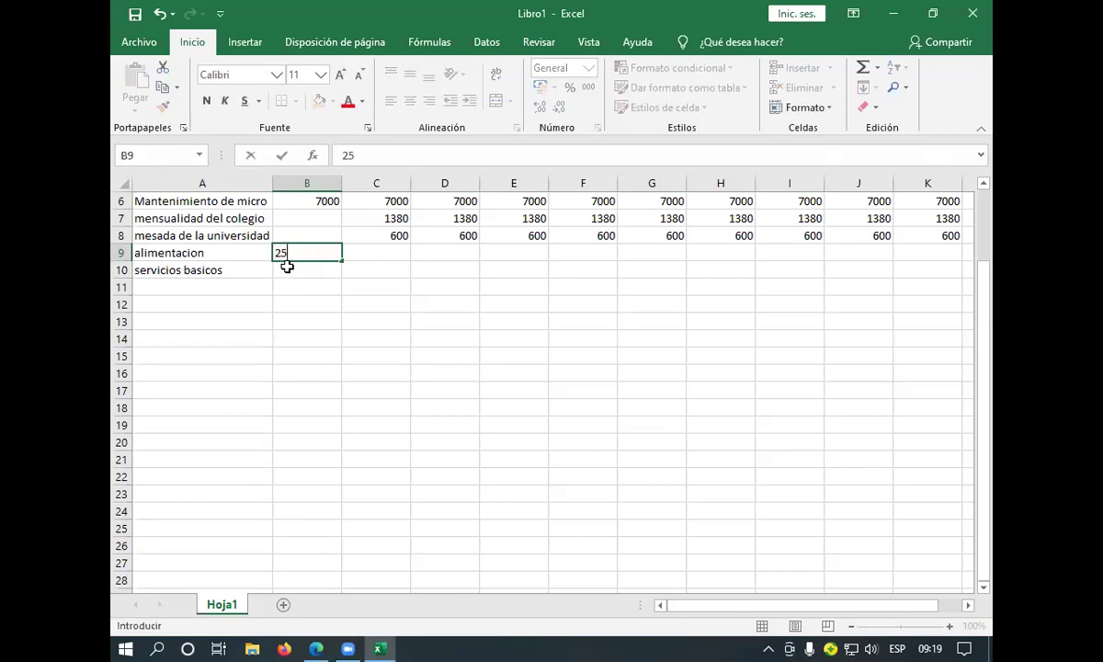
{"action": "type", "text": "00"}
{"action": "key", "text": "Return"}
Enter 2500 as the January amount for servicios basicos in cell B10
{"action": "type", "text": "2500"}
{"action": "key", "text": "Return"}
{"action": "left_click", "coordinate": [321, 253]}
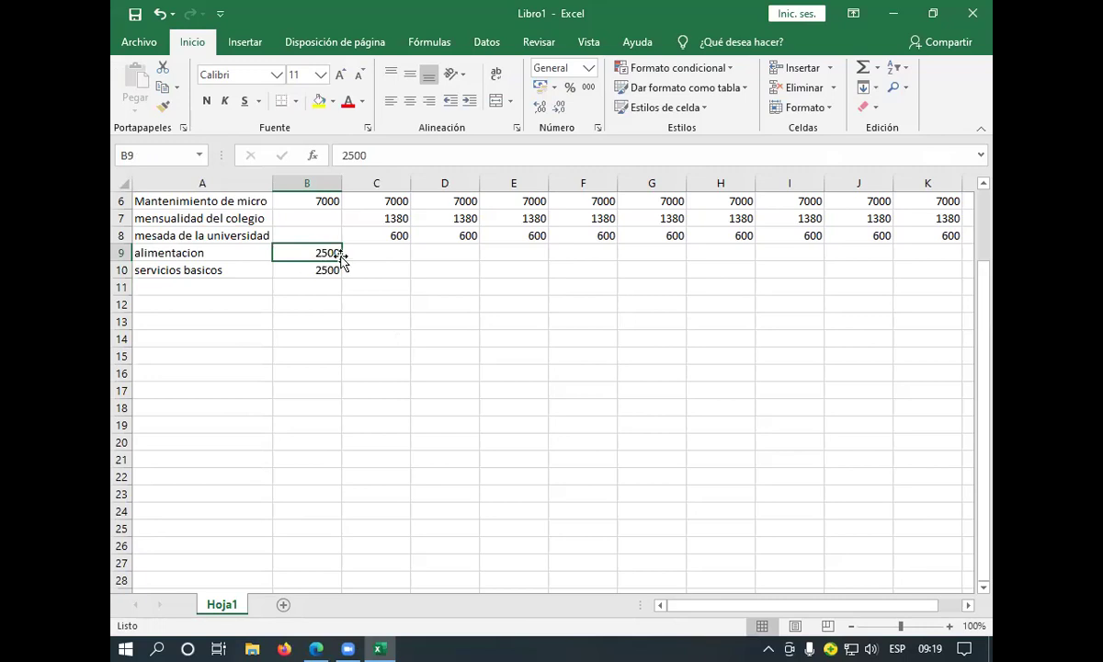
{"action": "mouse_move", "coordinate": [342, 261]}
{"action": "left_mouse_down"}
{"action": "mouse_move", "coordinate": [973, 241]}
{"action": "mouse_move", "coordinate": [354, 325]}
{"action": "mouse_move", "coordinate": [331, 271]}
{"action": "left_mouse_up"}
{"action": "left_click", "coordinate": [329, 271]}
{"action": "key", "text": "BackSpace"}
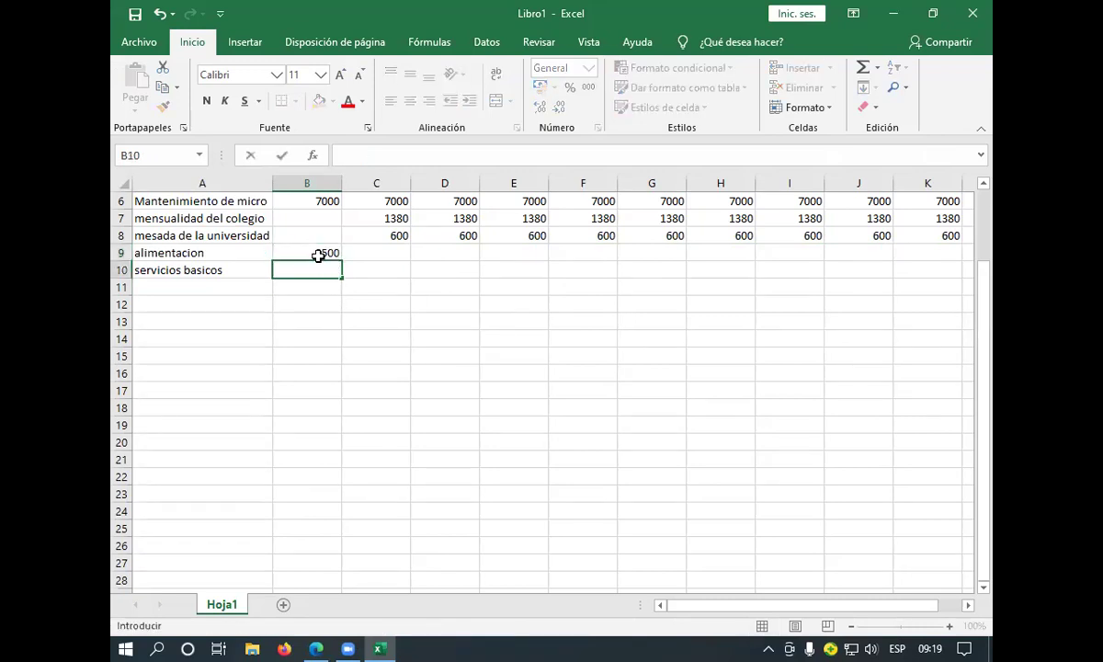
{"action": "left_click", "coordinate": [317, 255]}
{"action": "left_click", "coordinate": [330, 266]}
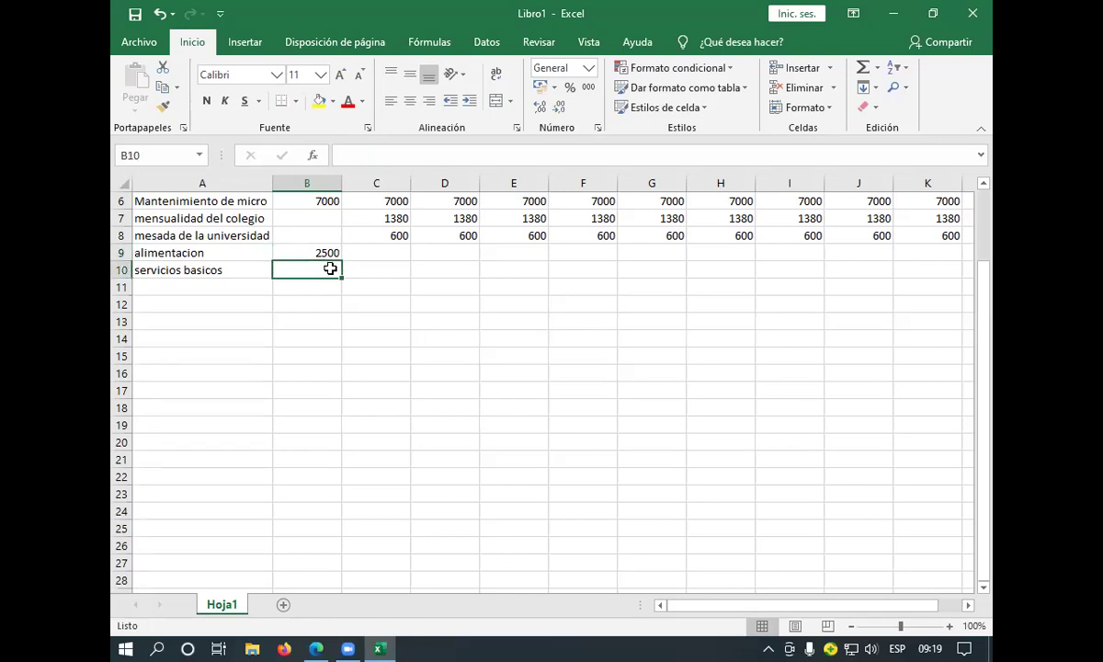
{"action": "type", "text": "2500"}
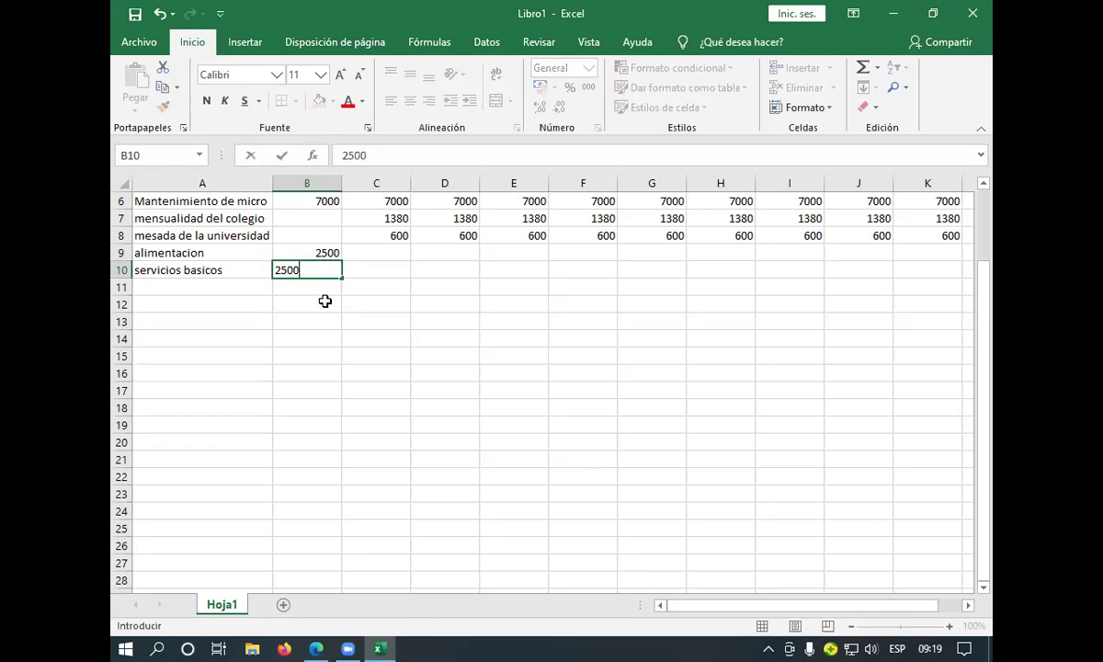
{"action": "key", "text": "Return"}
Fill the January alimentacion and servicios basicos amounts across both rows through December
{"action": "left_click", "coordinate": [312, 254]}
{"action": "left_click_drag", "start_coordinate": [322, 254], "coordinate": [882, 279]}
{"action": "left_click", "coordinate": [571, 374]}
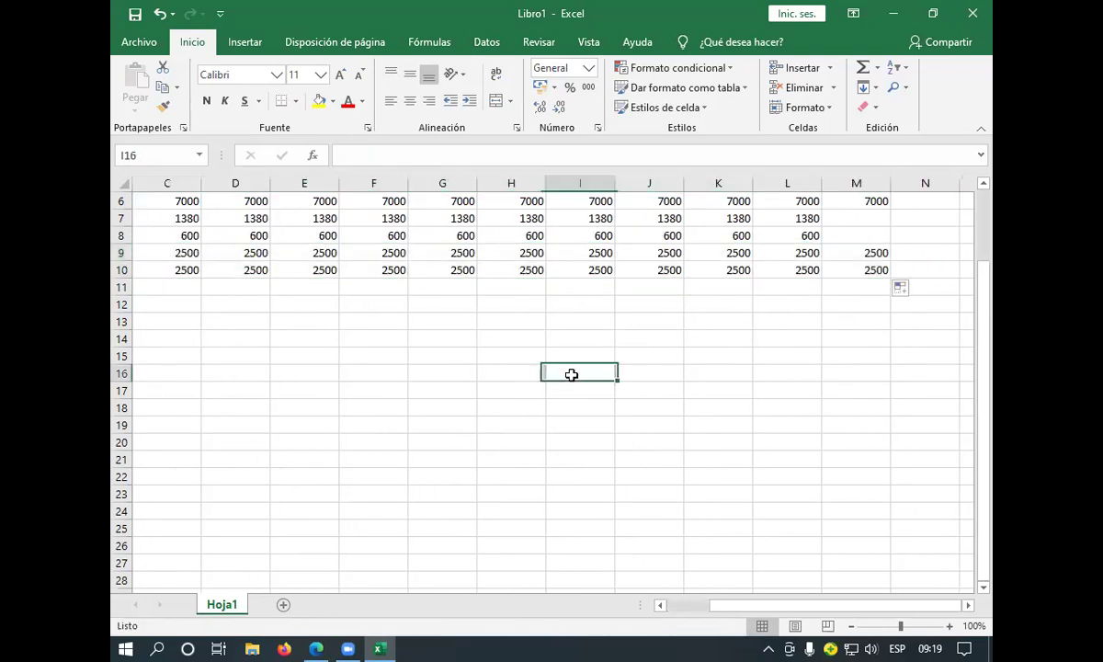
{"action": "scroll", "coordinate": [568, 372], "scroll_direction": "up", "scroll_amount": 2}
{"action": "left_click", "coordinate": [138, 372]}
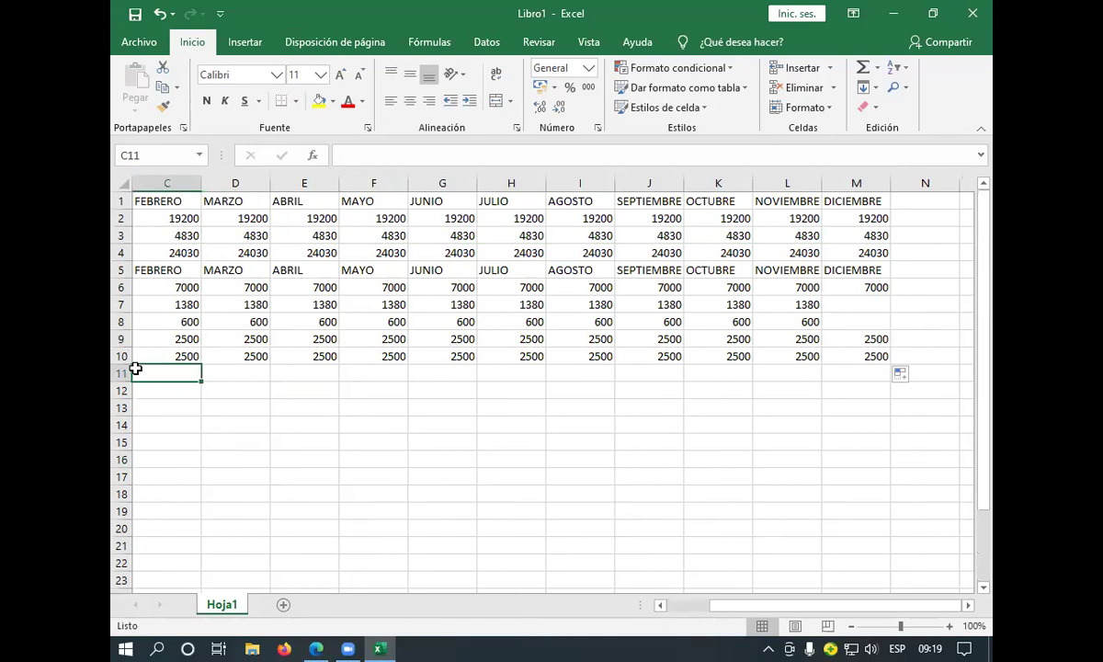
{"action": "key", "text": "Left"}
{"action": "key", "text": "Left"}
Switch to the flujo de caja #1 PDF in Edge, read the paragraph on the current house payment, and return to the Excel workbook
{"action": "mouse_move", "coordinate": [335, 644]}
{"action": "left_click", "coordinate": [308, 603]}
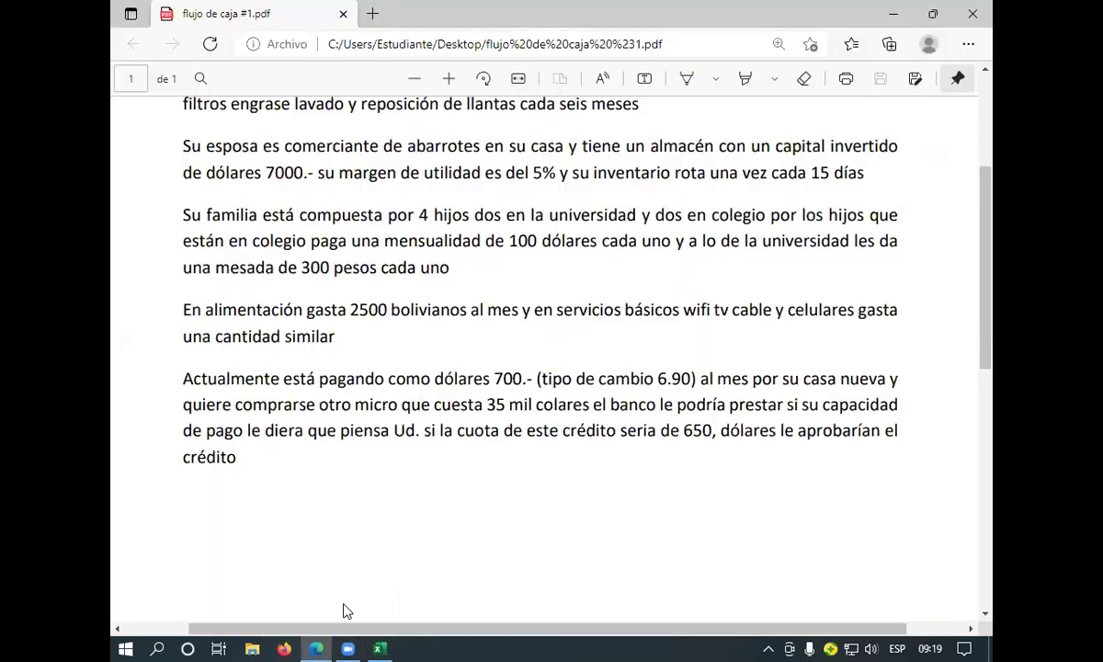
{"action": "mouse_move", "coordinate": [381, 644]}
{"action": "left_click", "coordinate": [348, 588]}
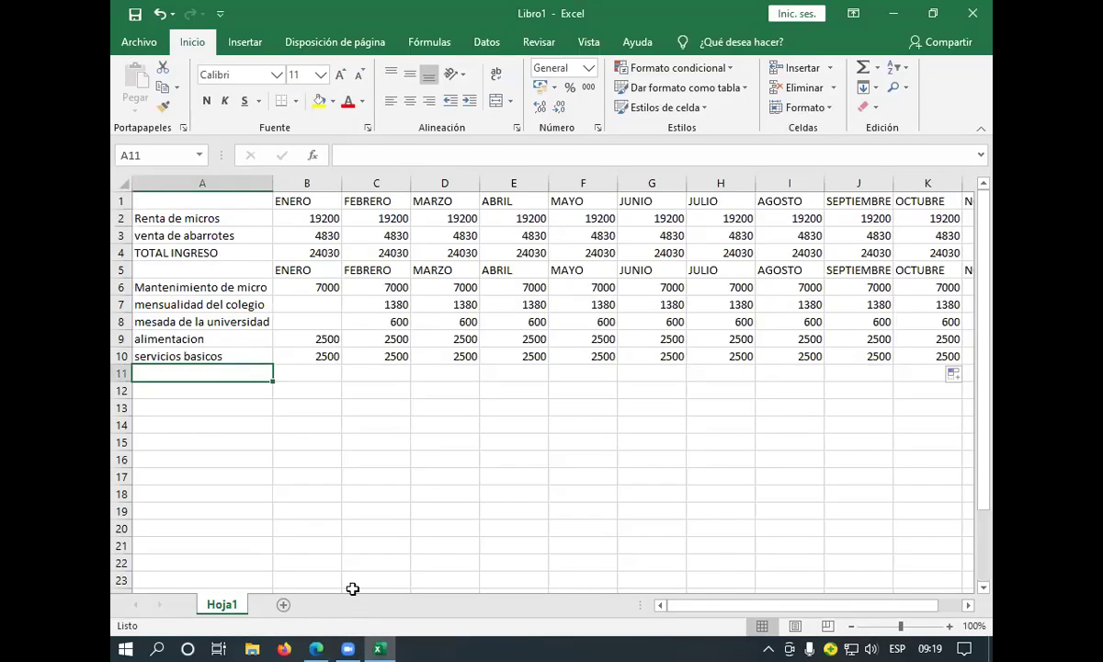
{"action": "mouse_move", "coordinate": [316, 646]}
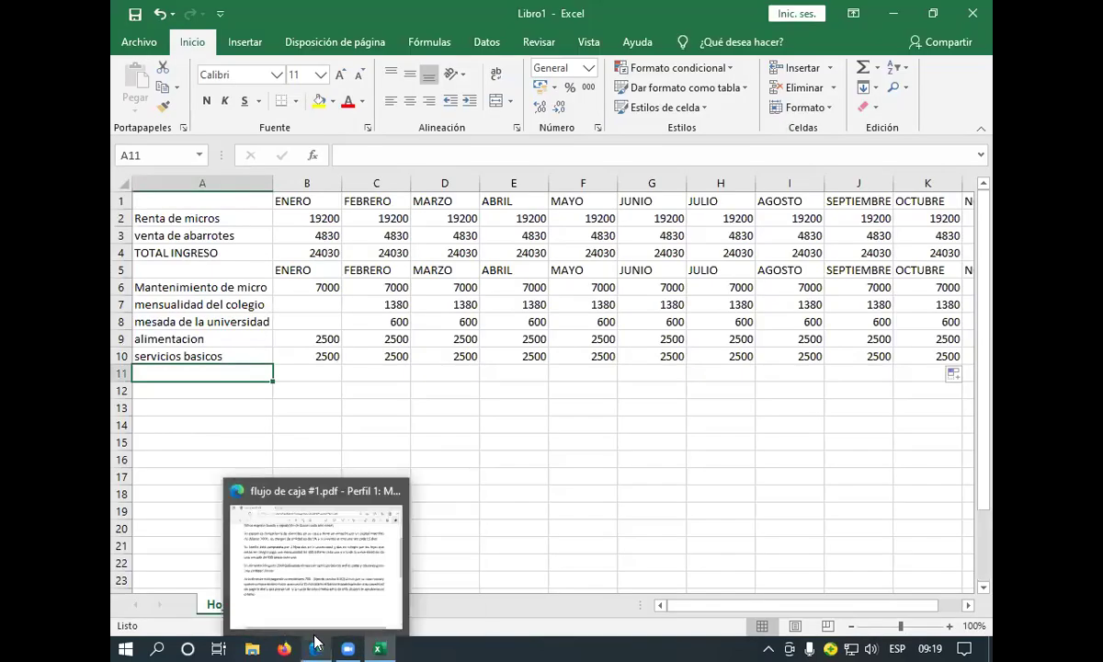
{"action": "left_click", "coordinate": [305, 542]}
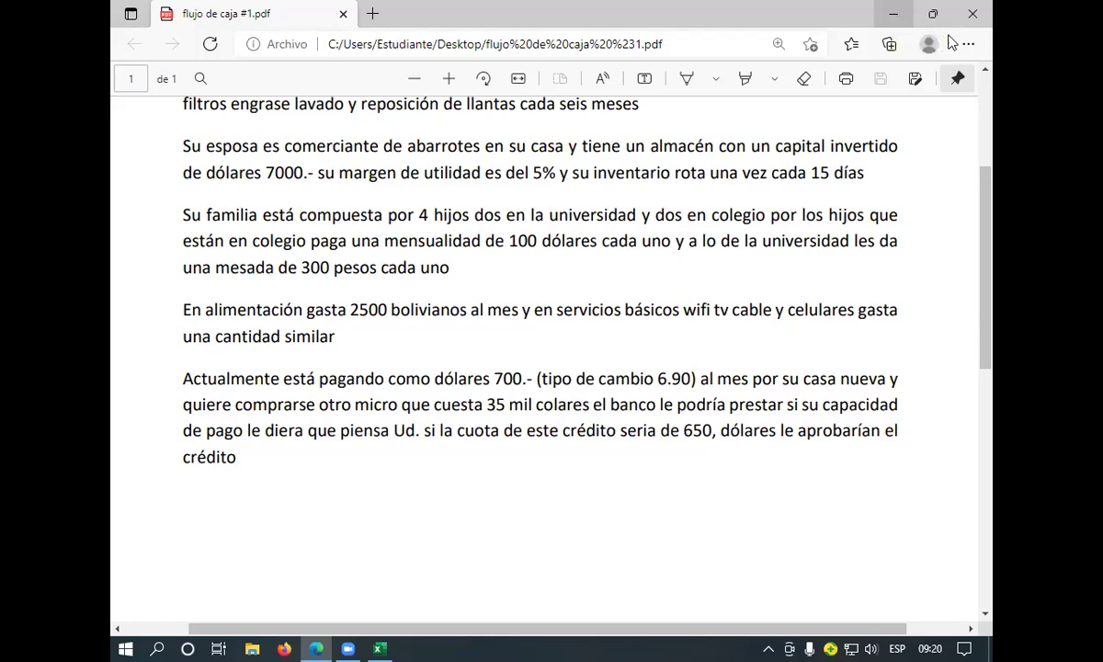
{"action": "mouse_move", "coordinate": [377, 648]}
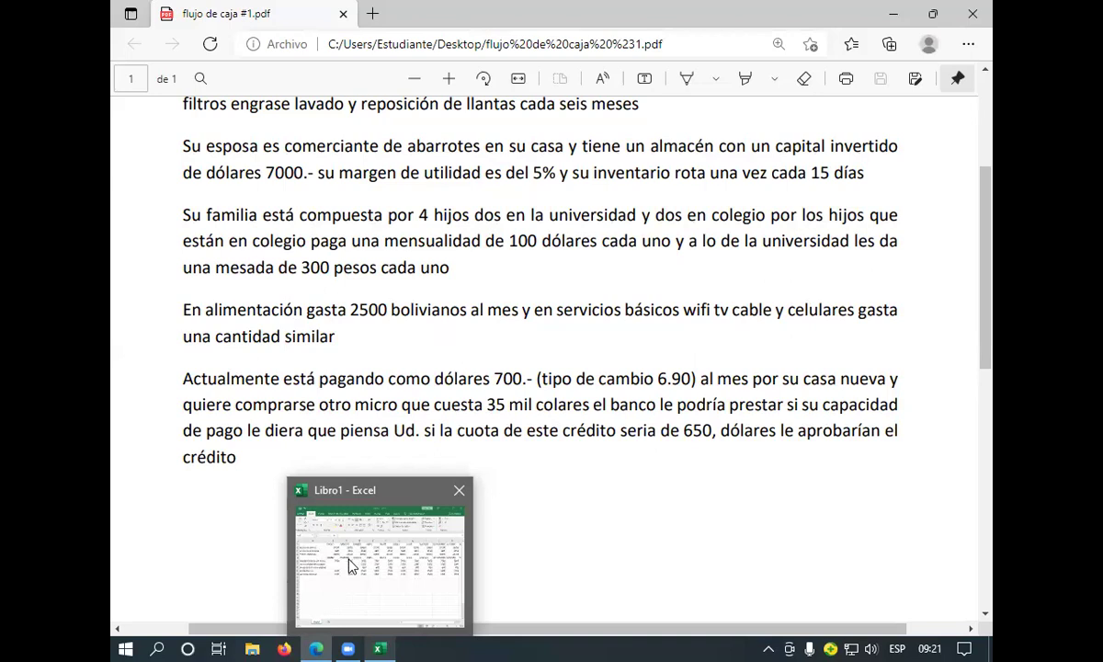
{"action": "mouse_move", "coordinate": [347, 641]}
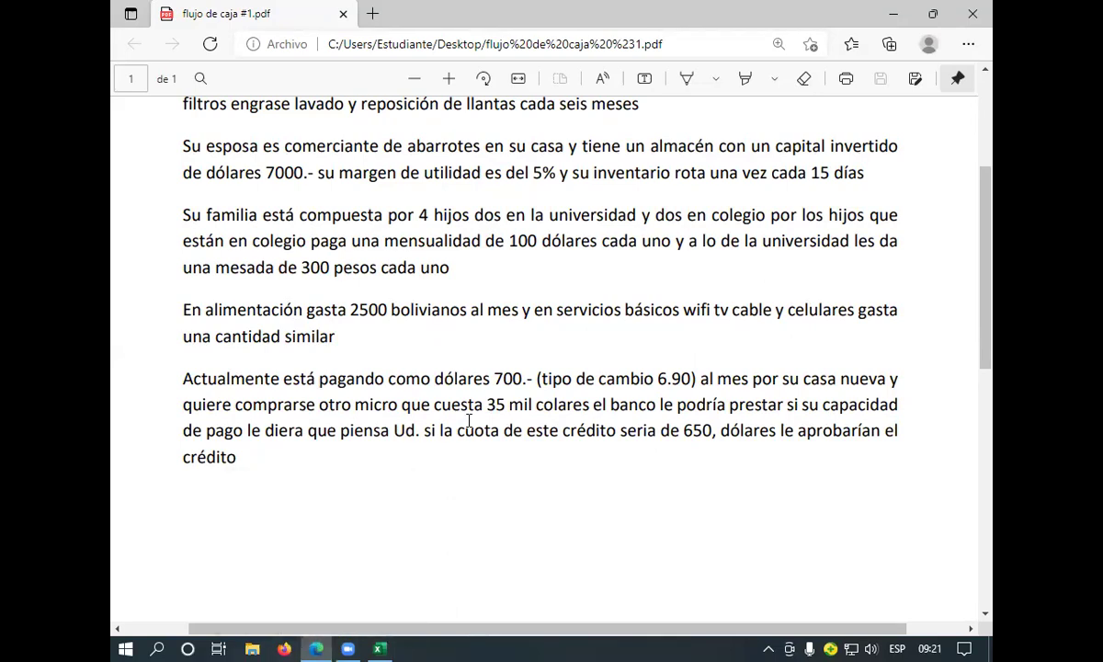
{"action": "mouse_move", "coordinate": [386, 641]}
{"action": "left_click_drag", "start_coordinate": [182, 374], "coordinate": [191, 372]}
{"action": "left_click", "coordinate": [189, 362]}
{"action": "mouse_move", "coordinate": [380, 647]}
{"action": "left_click", "coordinate": [360, 560]}
Add the expense label "pago de credito" in cell A11, below servicios basicos
{"action": "left_click", "coordinate": [212, 372]}
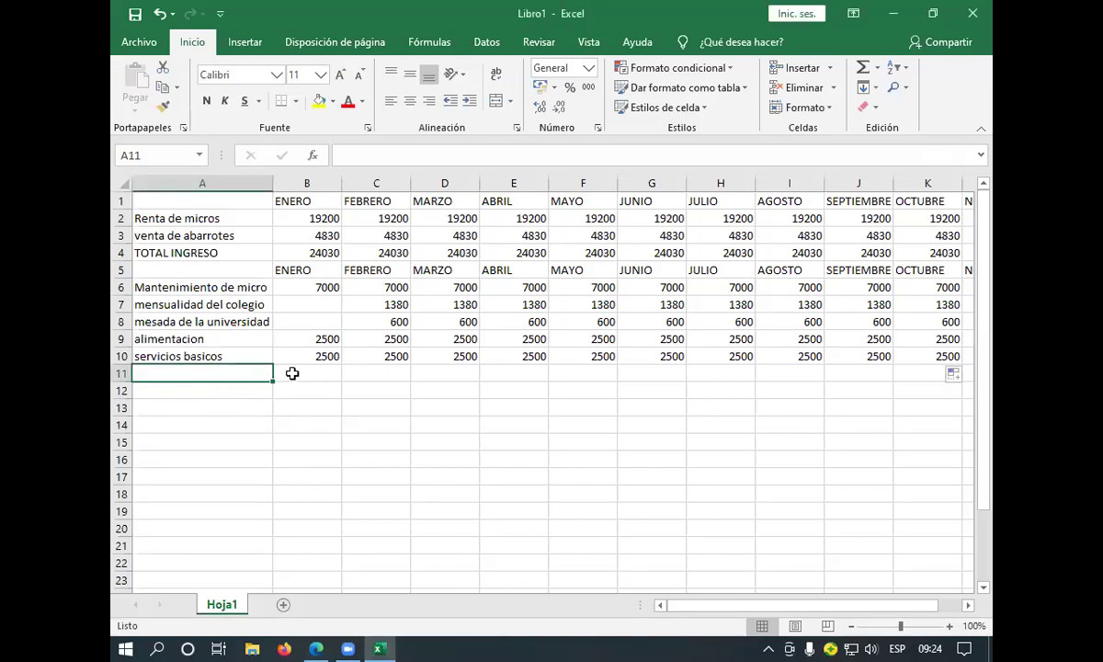
{"action": "type", "text": "pa"}
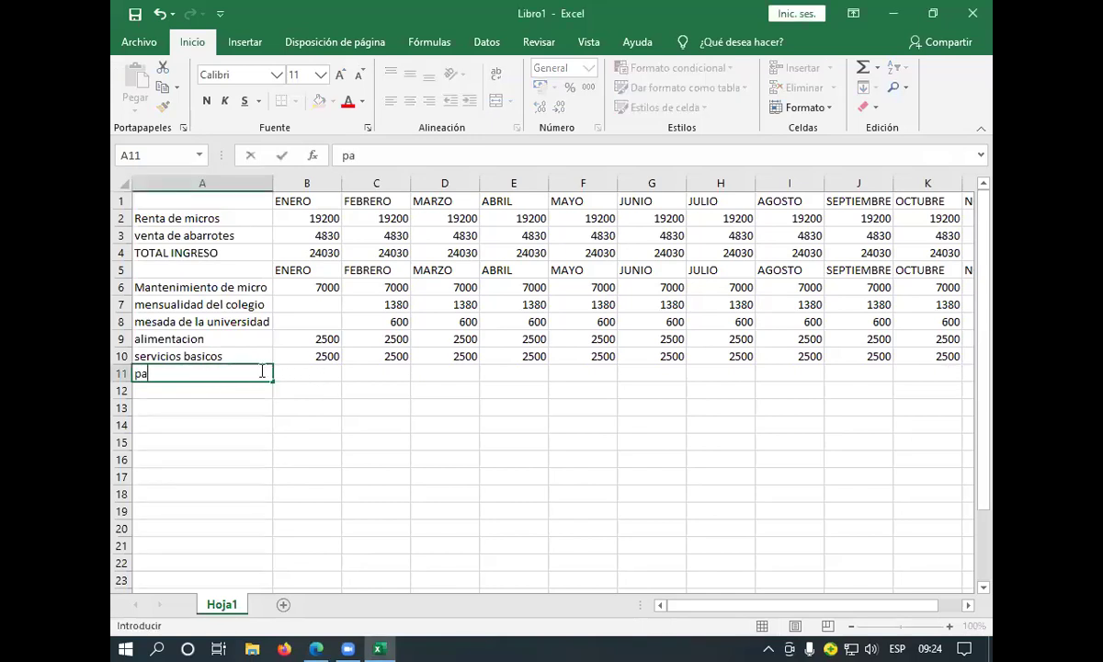
{"action": "type", "text": "go de creditp"}
{"action": "key", "text": "BackSpace"}
{"action": "type", "text": "o"}
{"action": "key", "text": "Return"}
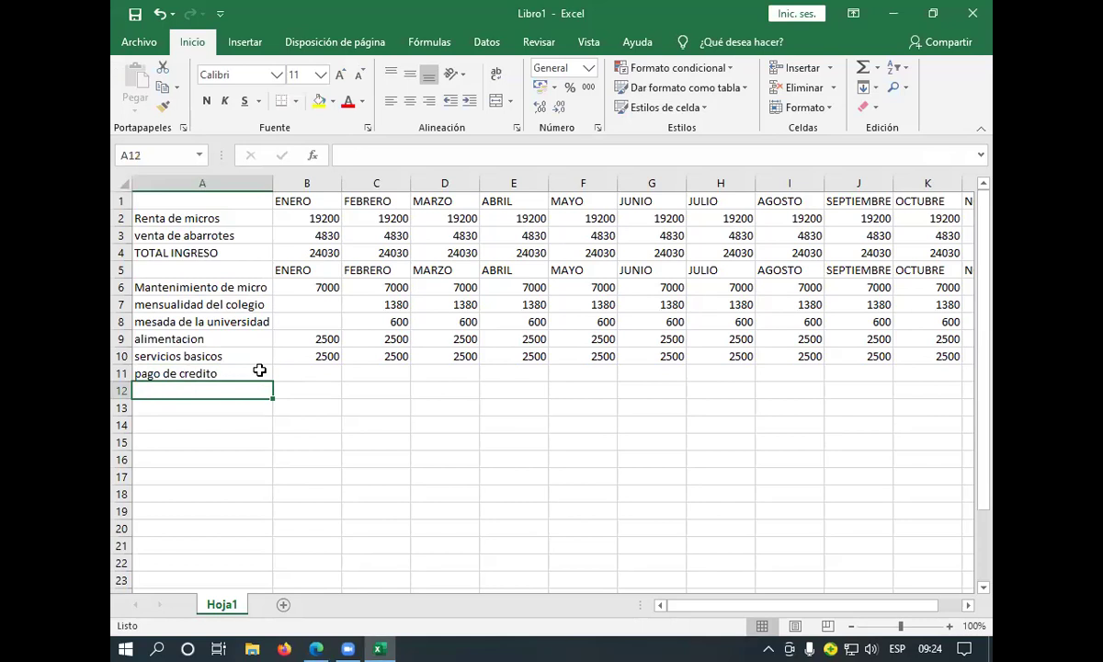
Check the payment and exchange rate in the PDF in Edge, and enter the January pago de credito in Excel as 700*6.90
{"action": "key", "text": "Right"}
{"action": "key", "text": "Up"}
{"action": "mouse_move", "coordinate": [318, 647]}
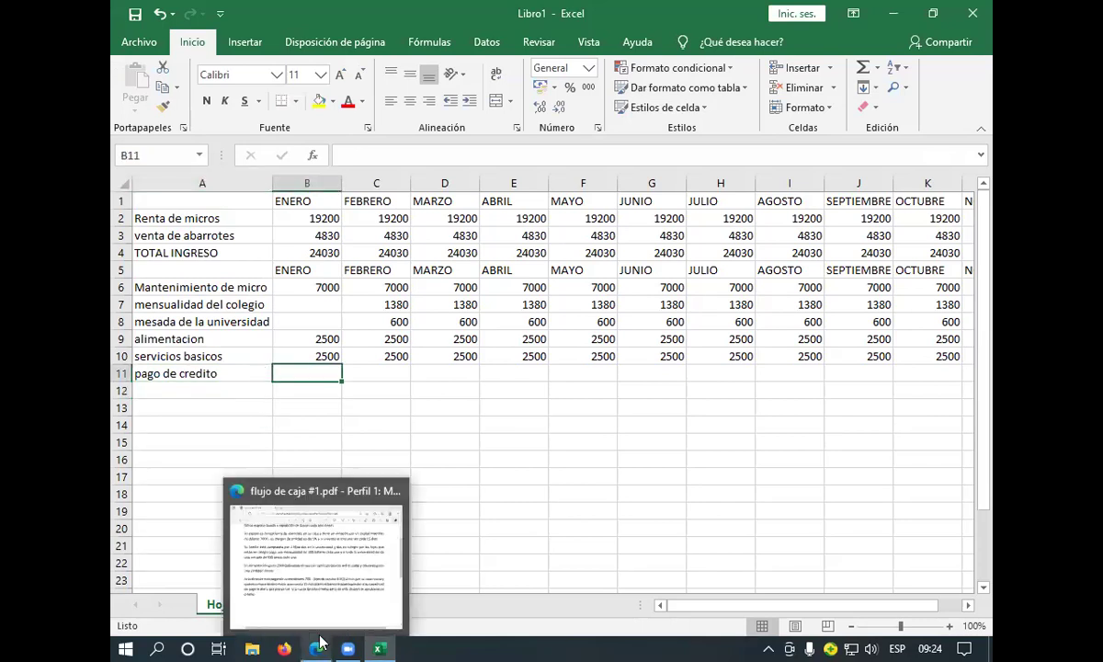
{"action": "left_click", "coordinate": [313, 606]}
{"action": "mouse_move", "coordinate": [384, 643]}
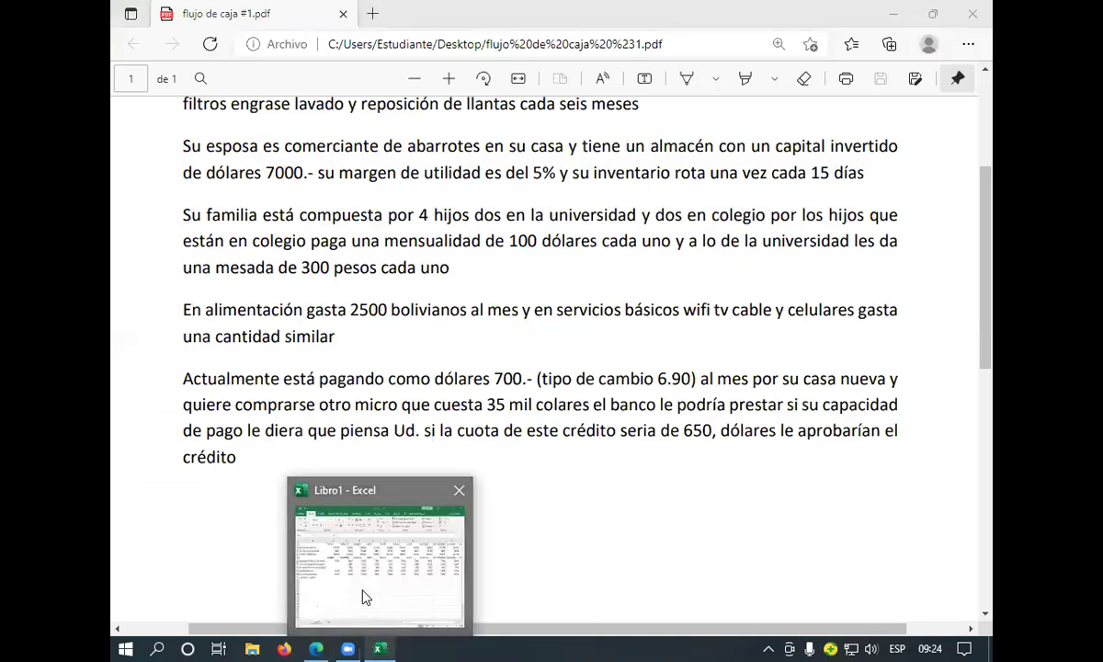
{"action": "left_click", "coordinate": [364, 595]}
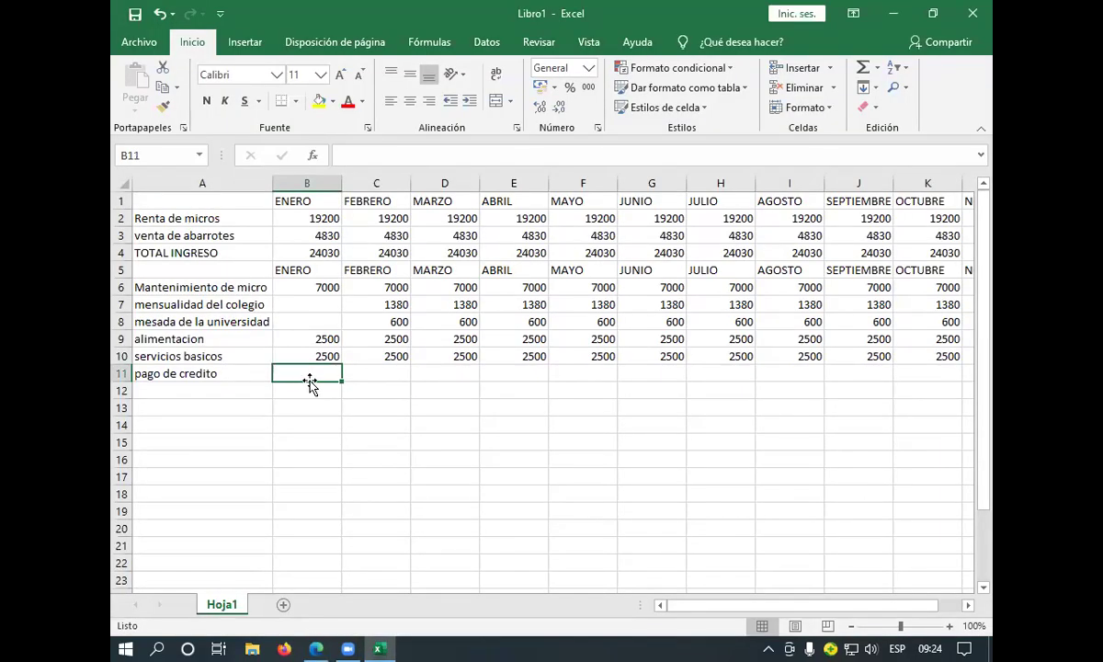
{"action": "type", "text": "+"}
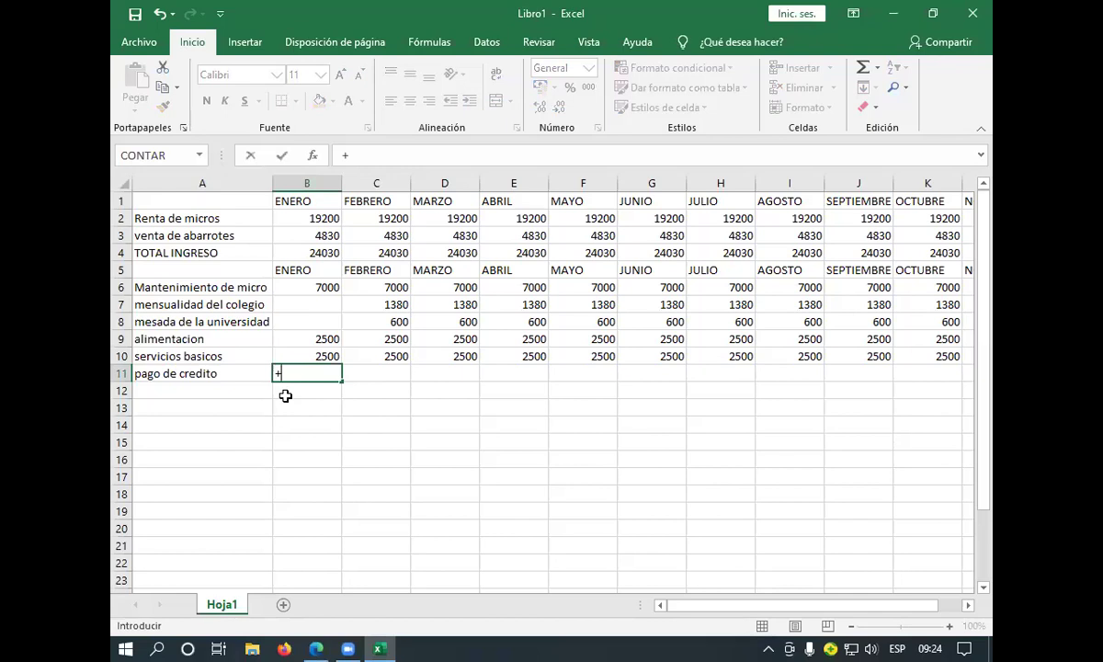
{"action": "type", "text": "700*6"}
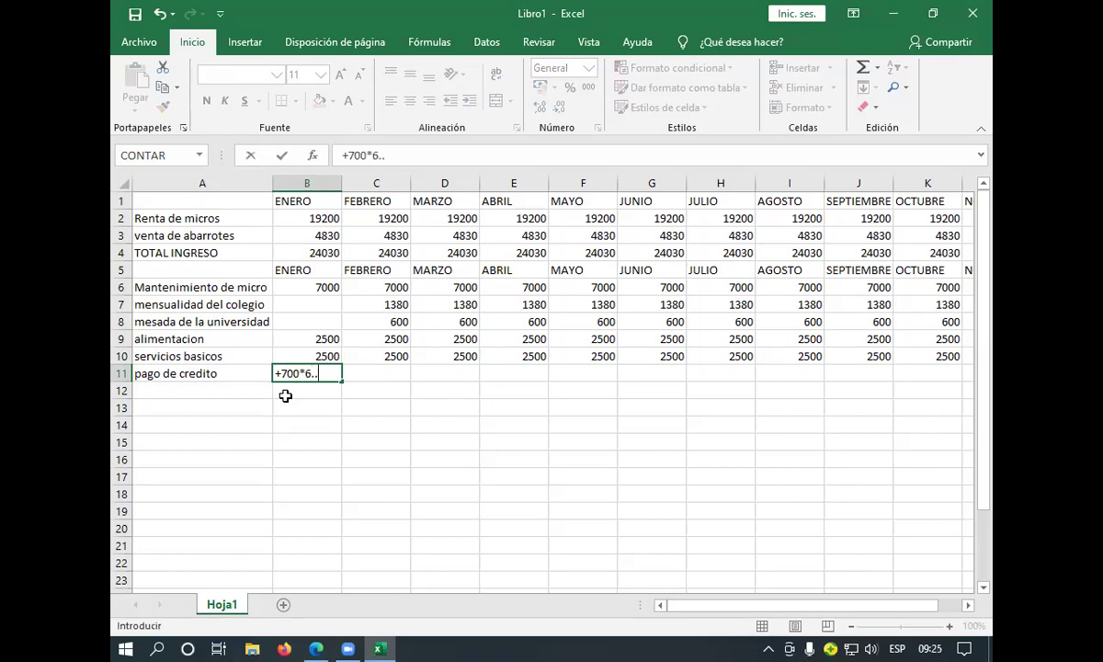
{"action": "type", "text": ".90"}
{"action": "key", "text": "Return"}
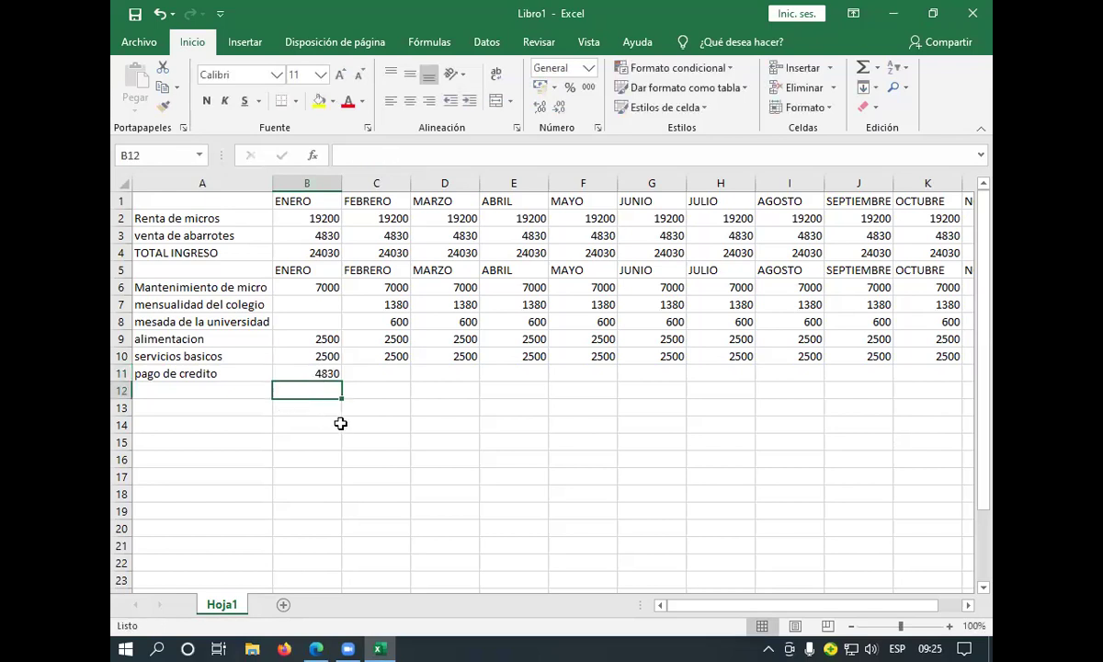
Fill the January pago de credito formula across row 11 through December
{"action": "left_click", "coordinate": [316, 371]}
{"action": "left_click_drag", "start_coordinate": [340, 382], "coordinate": [874, 379]}
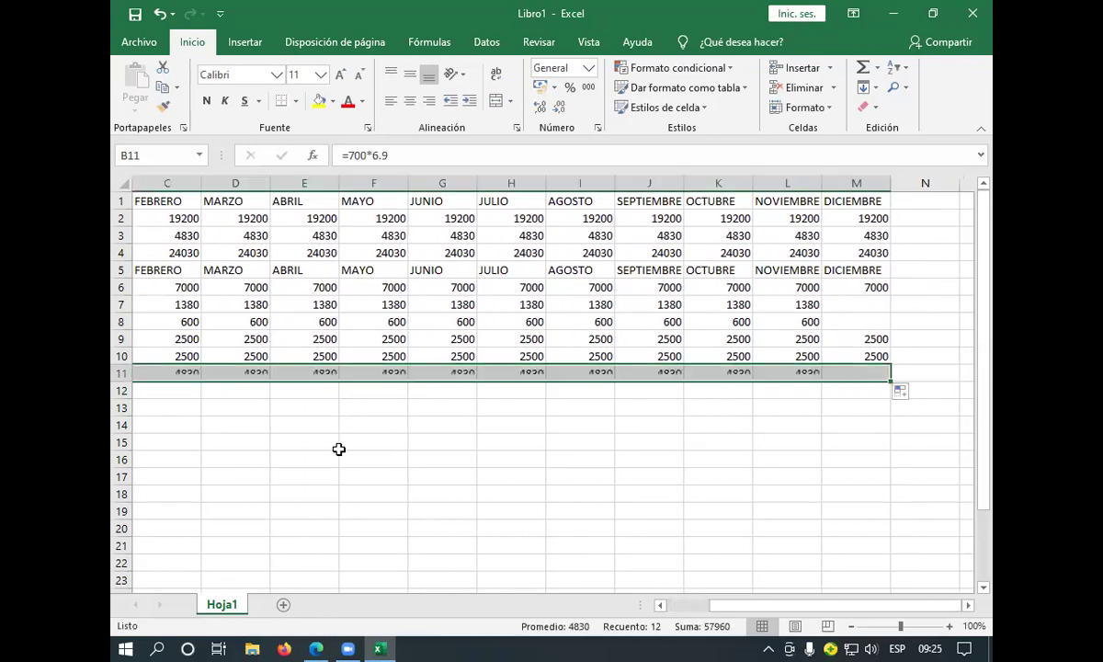
{"action": "left_click_drag", "start_coordinate": [160, 424], "coordinate": [129, 378]}
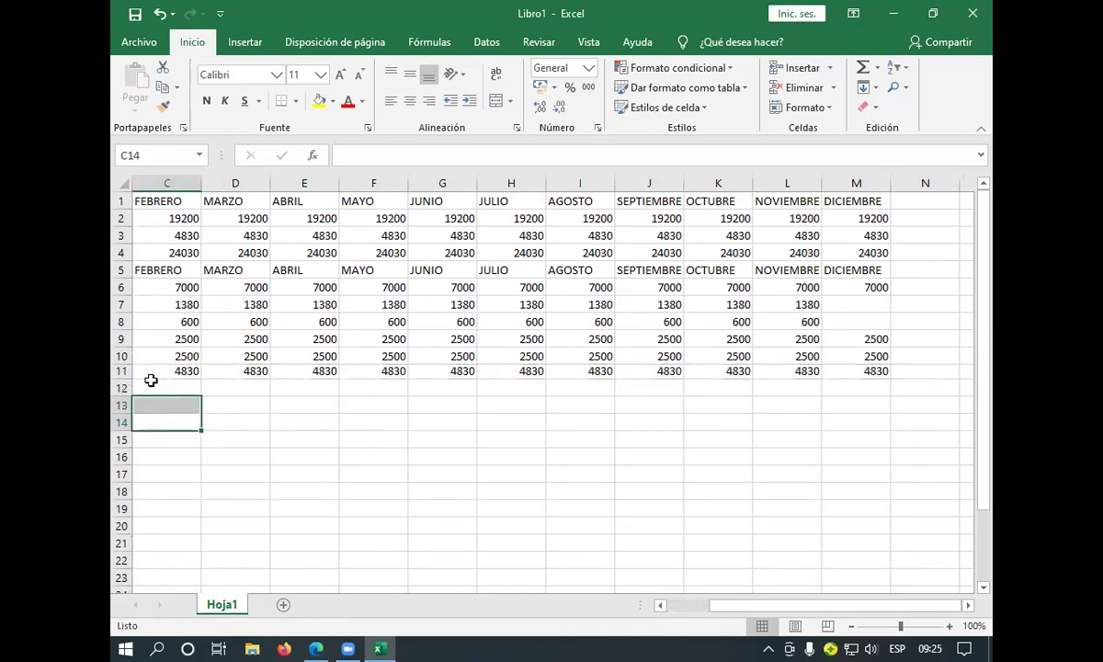
{"action": "left_click", "coordinate": [154, 369]}
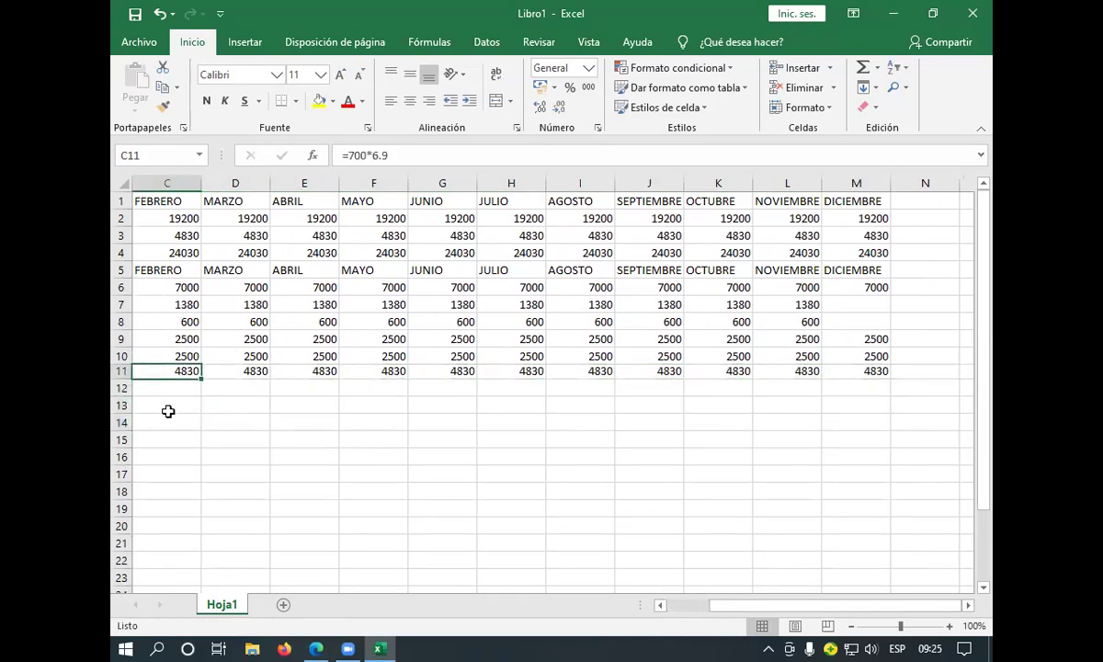
{"action": "key", "text": "Left"}
{"action": "key", "text": "Left"}
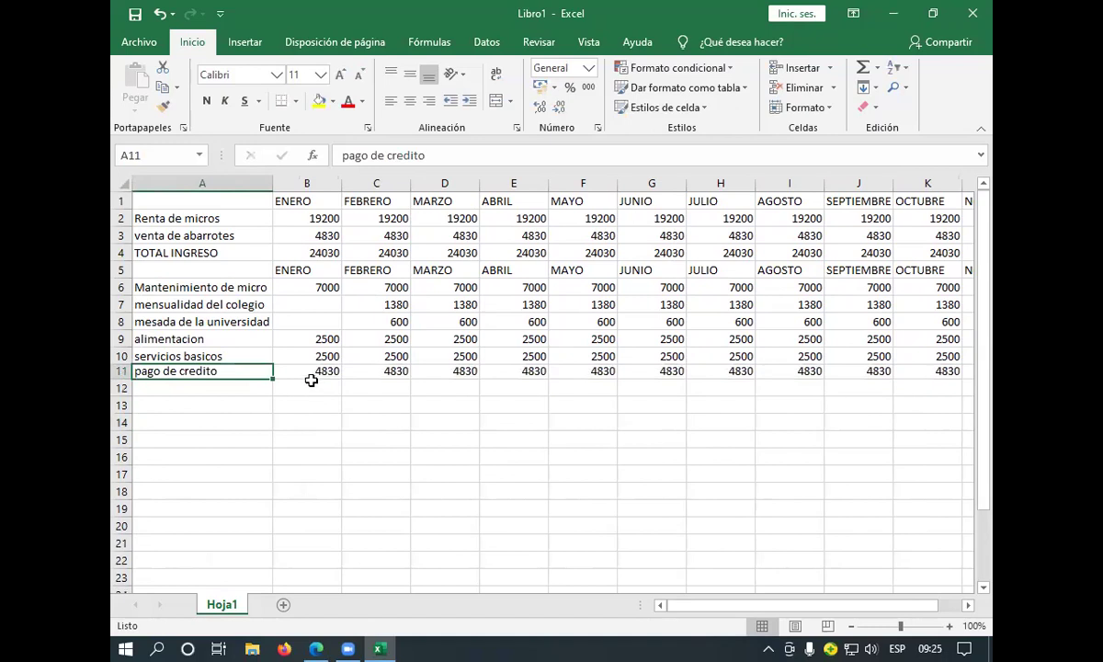
Compare the formulas behind the January pago de credito and venta de abarrotes amounts
{"action": "left_click", "coordinate": [310, 377]}
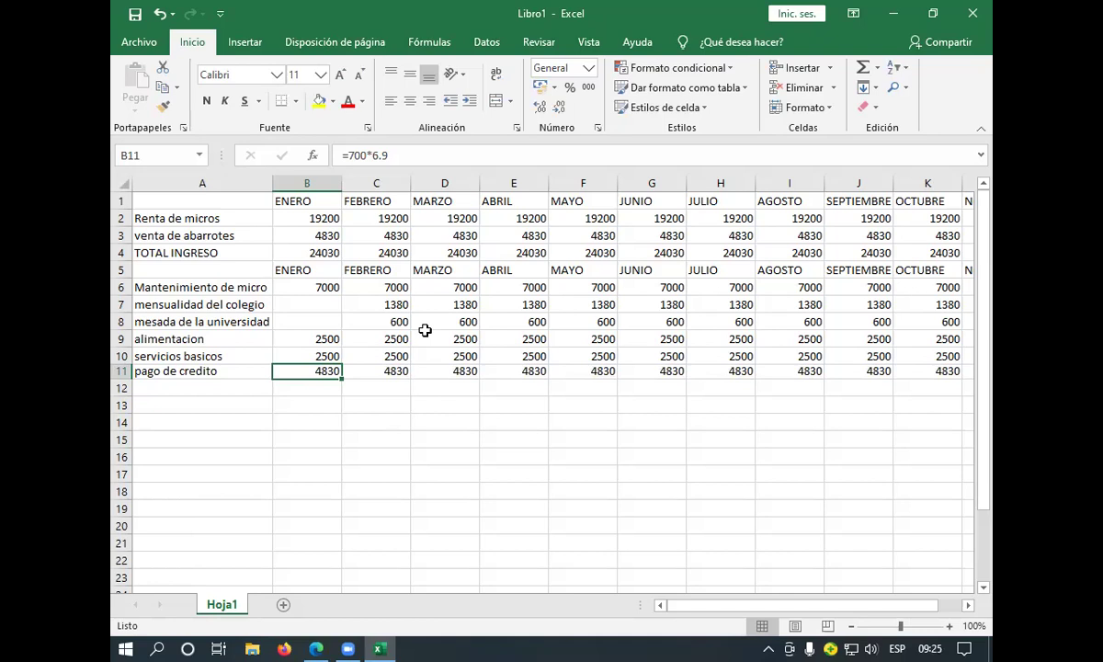
{"action": "left_click", "coordinate": [312, 235]}
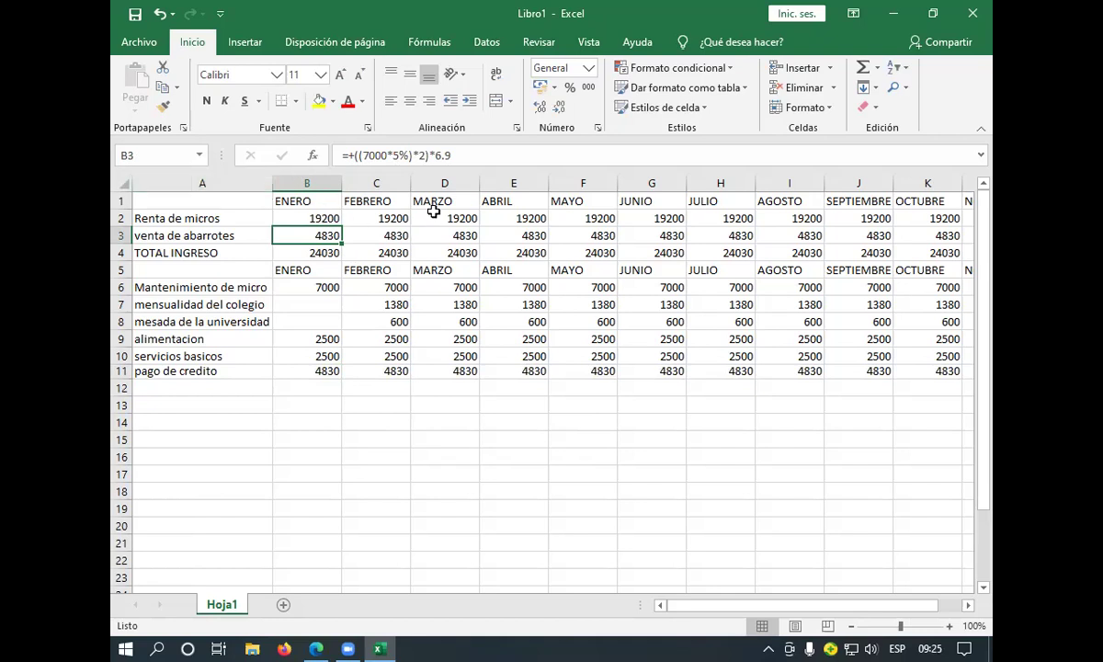
{"action": "left_click", "coordinate": [310, 368]}
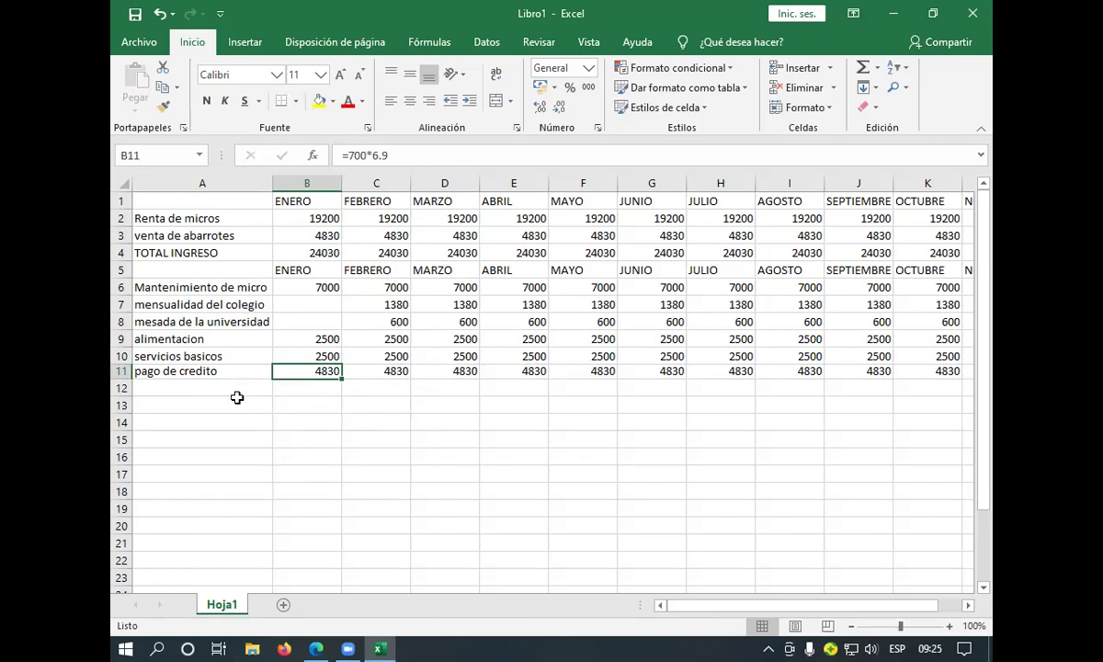
{"action": "left_click_drag", "start_coordinate": [184, 388], "coordinate": [183, 405]}
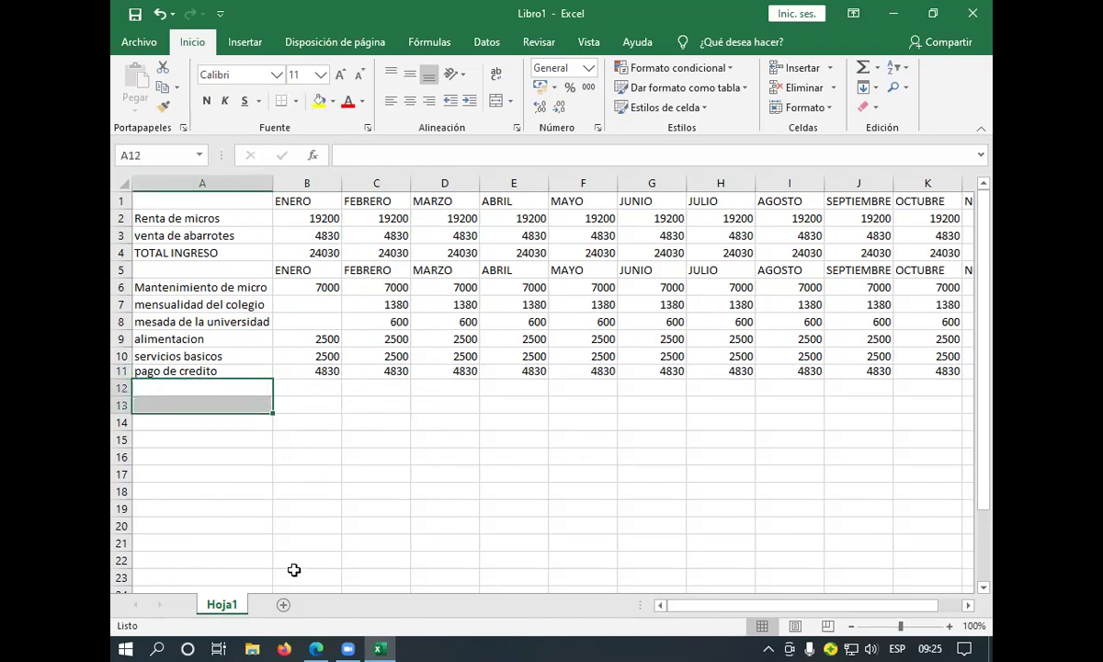
Switch to the case PDF in Edge and review the price of the new micro, the proposed loan instalment and the exchange rate
{"action": "mouse_move", "coordinate": [322, 645]}
{"action": "left_click", "coordinate": [323, 598]}
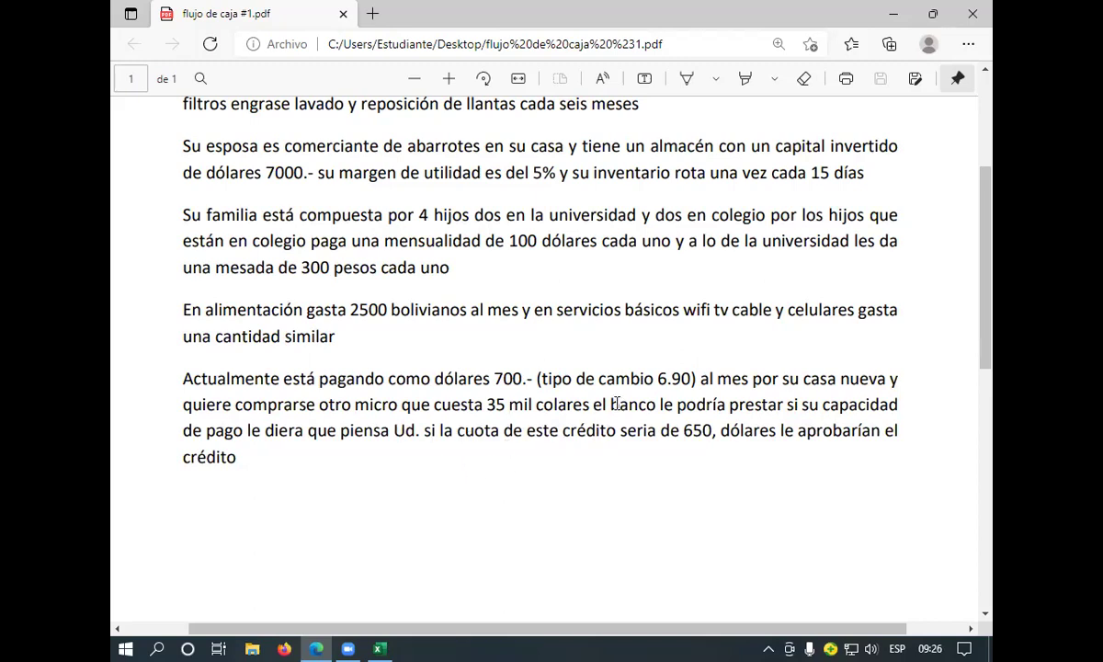
{"action": "triple_click", "coordinate": [547, 404]}
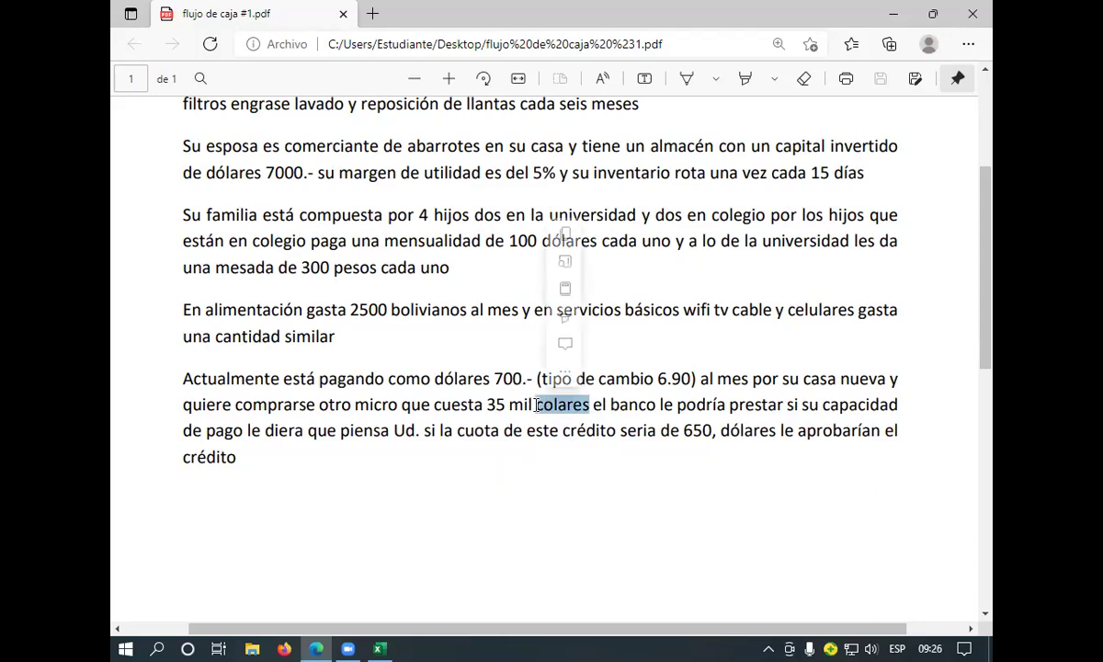
{"action": "left_click", "coordinate": [521, 406]}
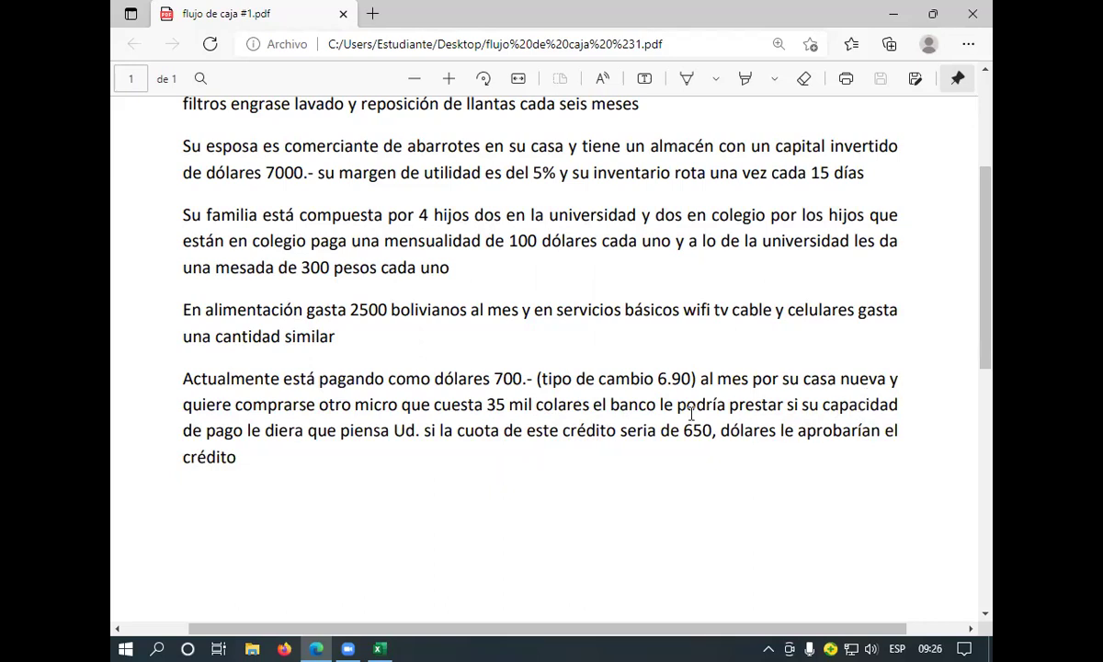
{"action": "left_click_drag", "start_coordinate": [708, 379], "coordinate": [700, 379]}
{"action": "left_click", "coordinate": [184, 380]}
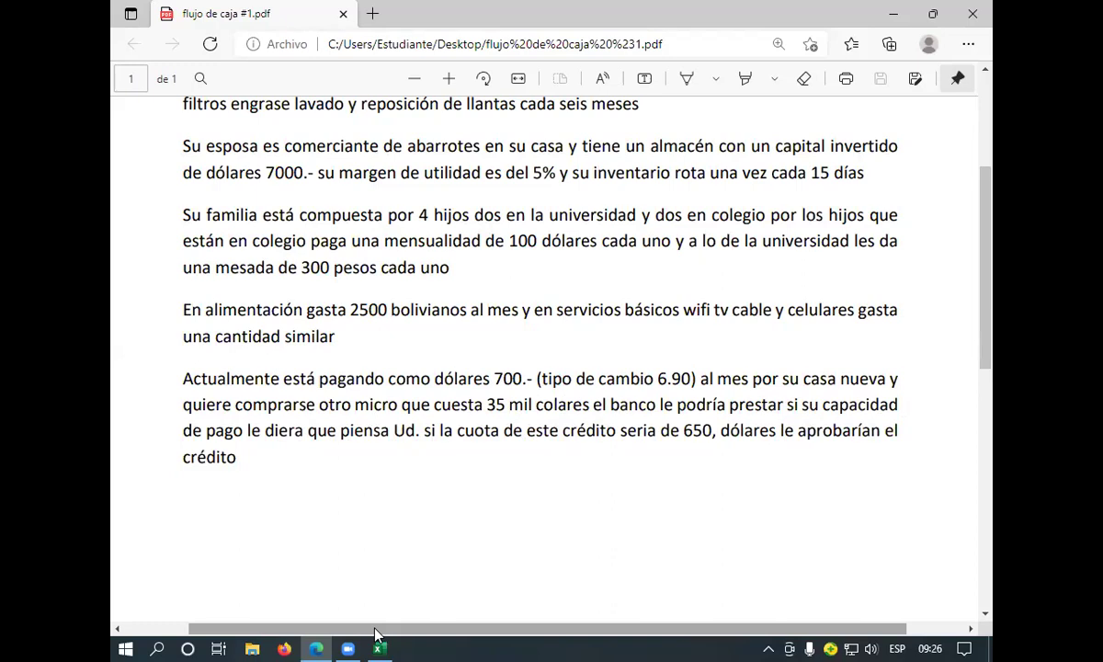
Return to the Excel workbook, recheck the proposed loan instalment in the case PDF in Edge, and switch back to Excel
{"action": "mouse_move", "coordinate": [384, 643]}
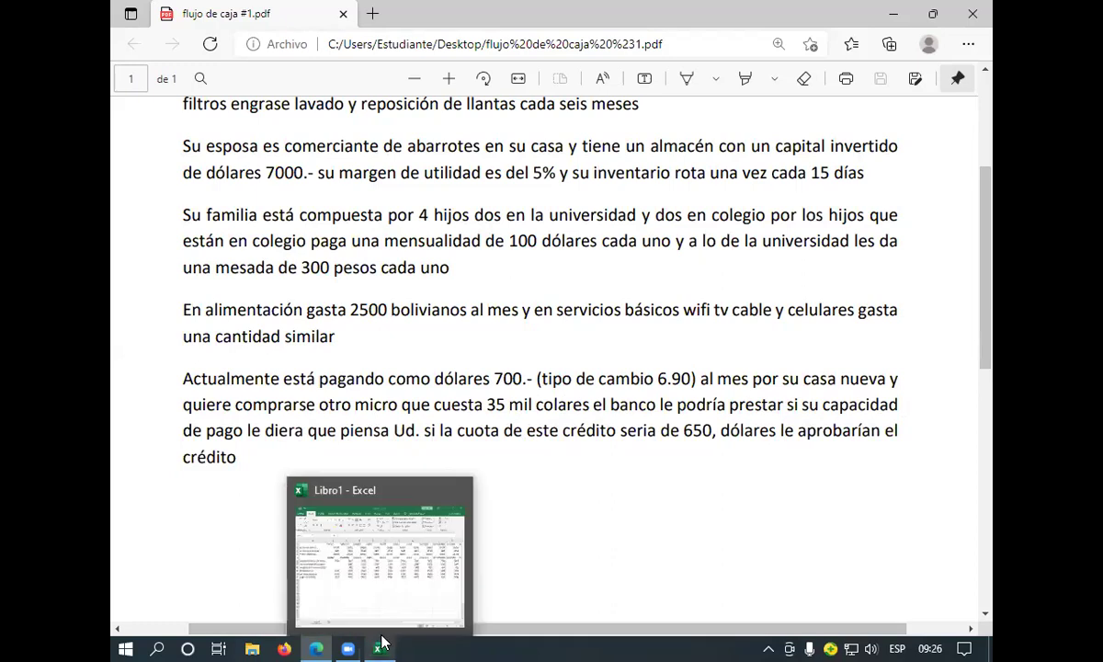
{"action": "left_click", "coordinate": [400, 579]}
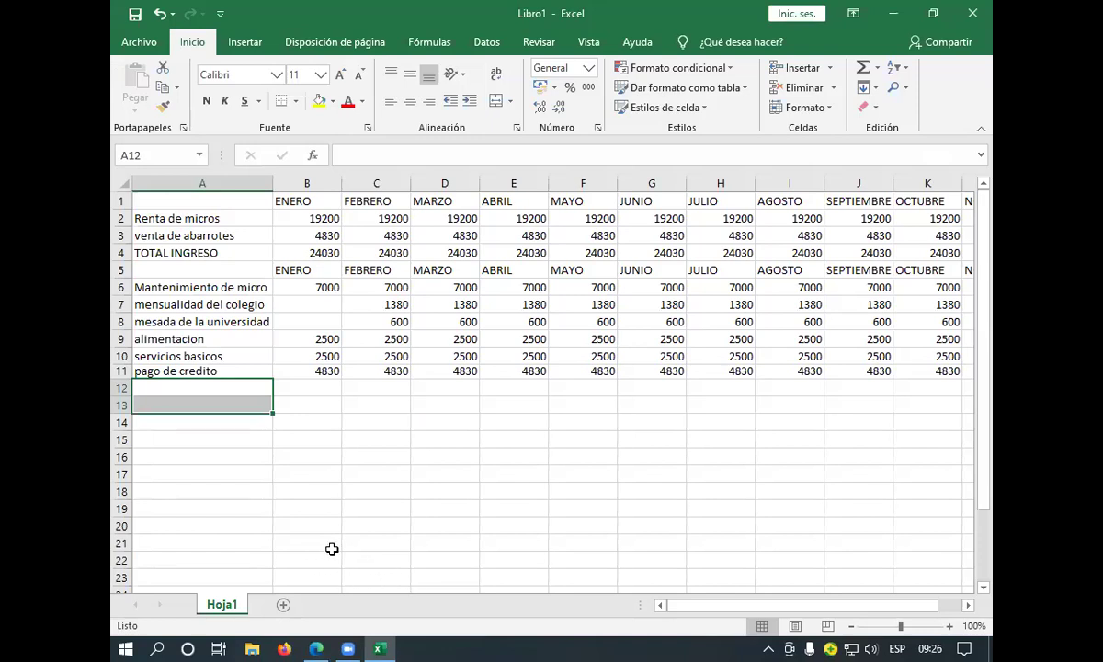
{"action": "mouse_move", "coordinate": [315, 644]}
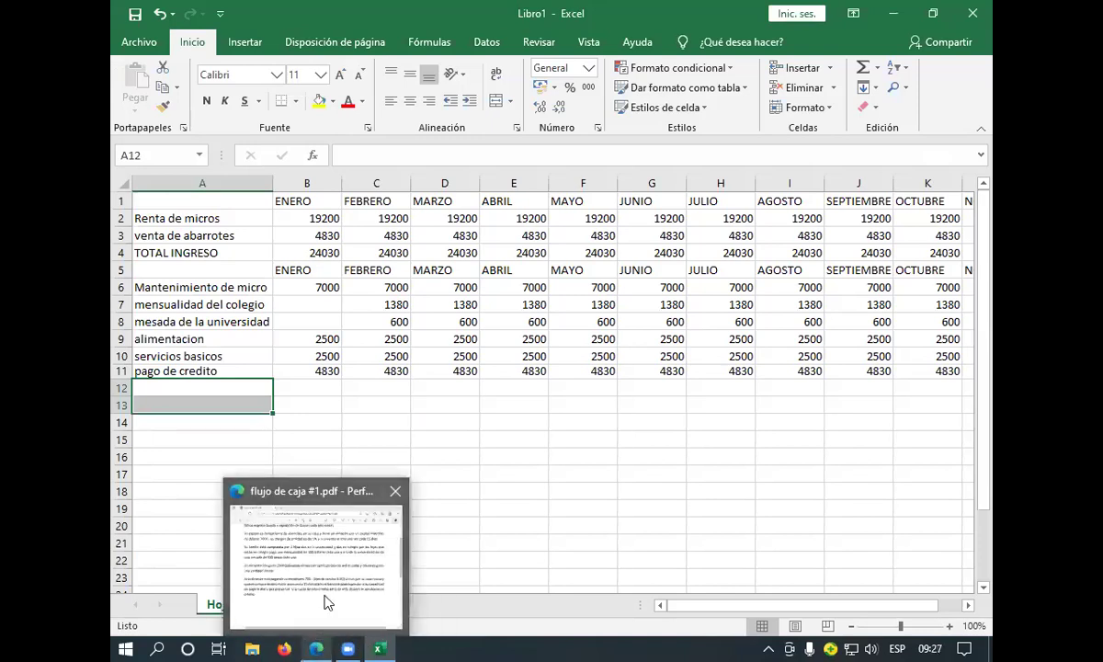
{"action": "left_click", "coordinate": [322, 598]}
{"action": "mouse_move", "coordinate": [381, 645]}
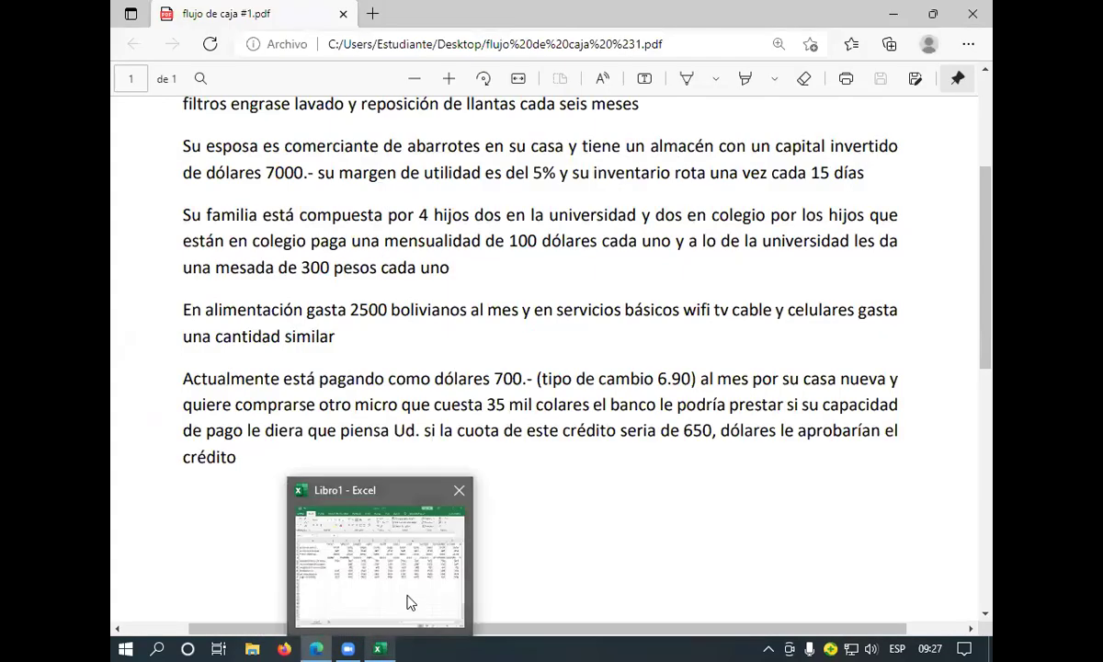
{"action": "left_click", "coordinate": [386, 541]}
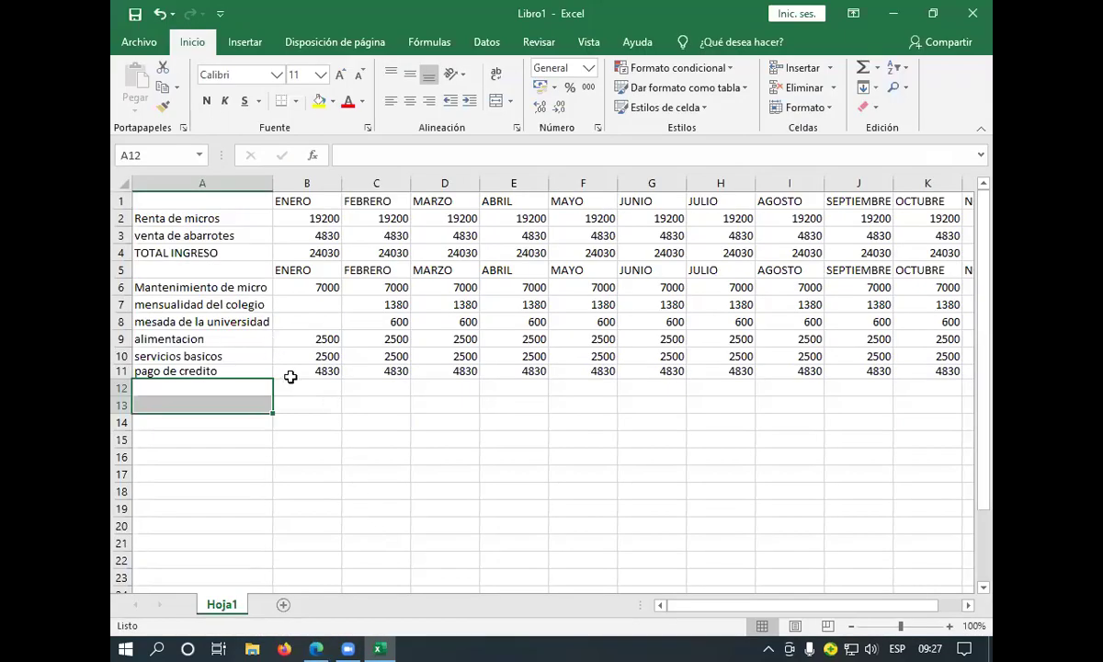
Label cell A12, below pago de credito, as TOTAL EGRESO
{"action": "left_click", "coordinate": [311, 386]}
{"action": "left_click", "coordinate": [211, 386]}
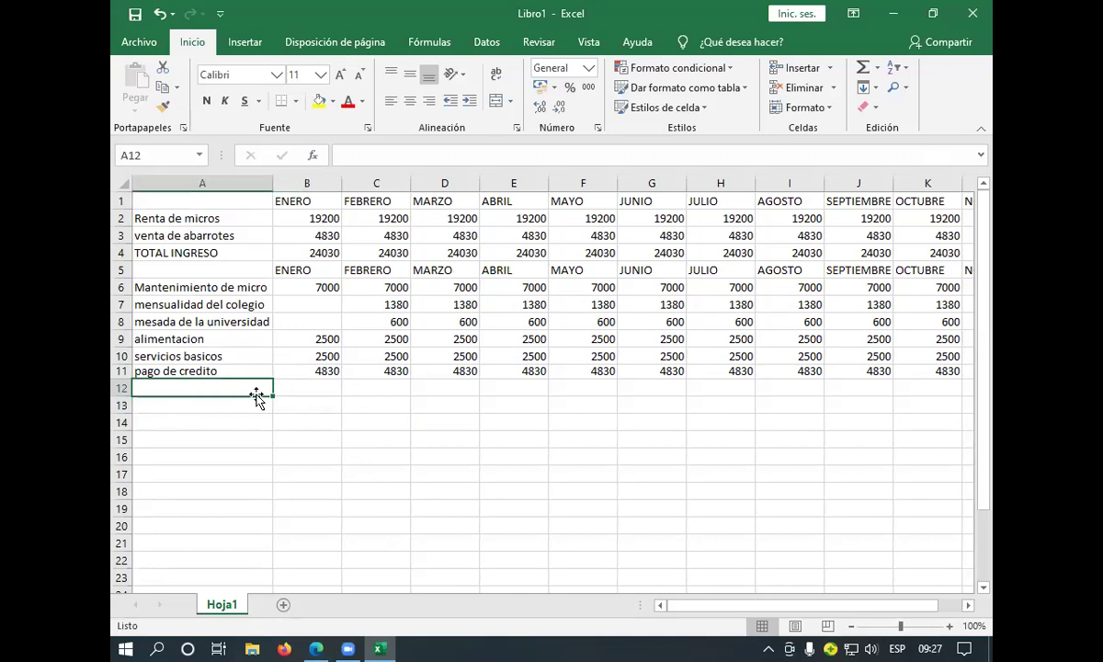
{"action": "type", "text": "TOTAL INGRESO"}
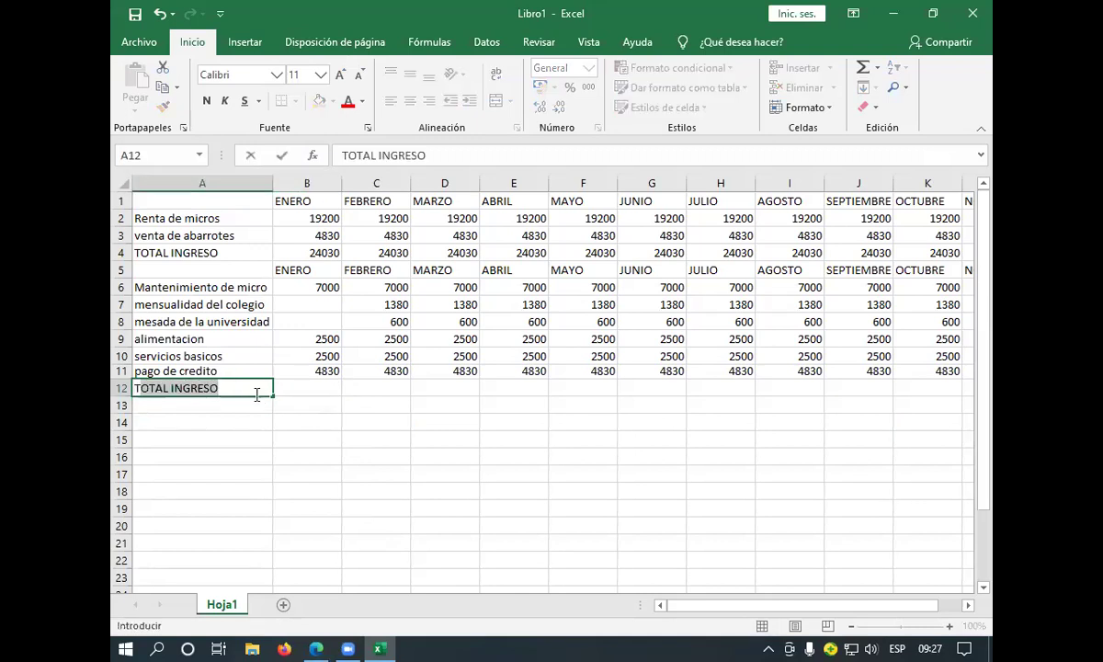
{"action": "type", "text": "E"}
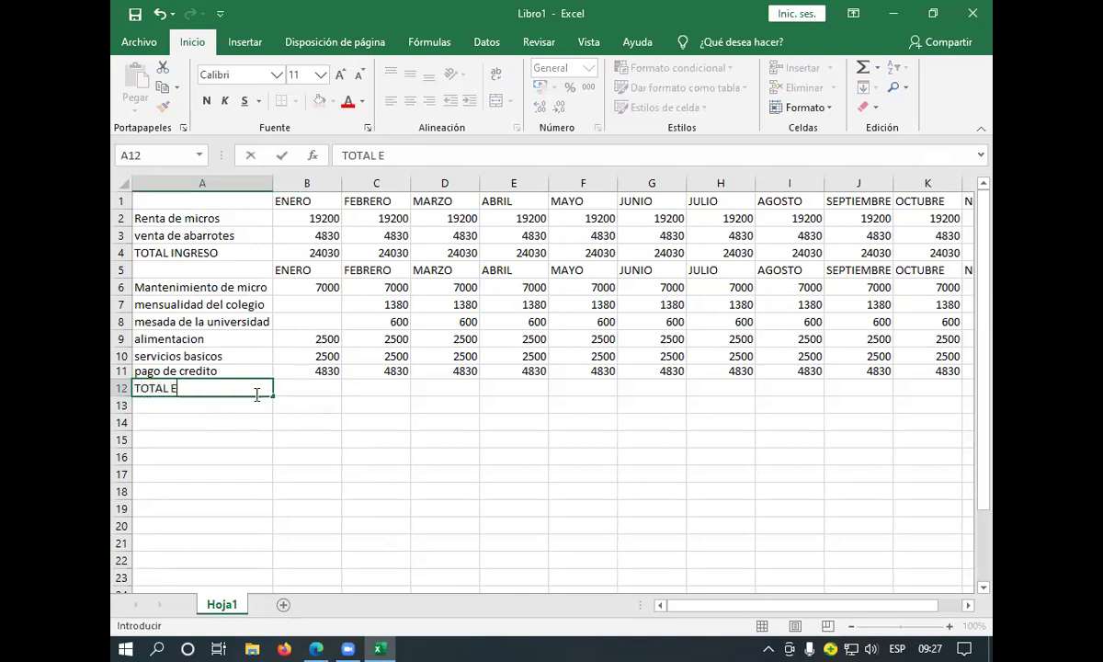
{"action": "type", "text": "GRESO"}
{"action": "key", "text": "Return"}
Sum B9:B11 as the January TOTAL EGRESO in B12 and fill the formula across row 12 through December
{"action": "left_click", "coordinate": [312, 387]}
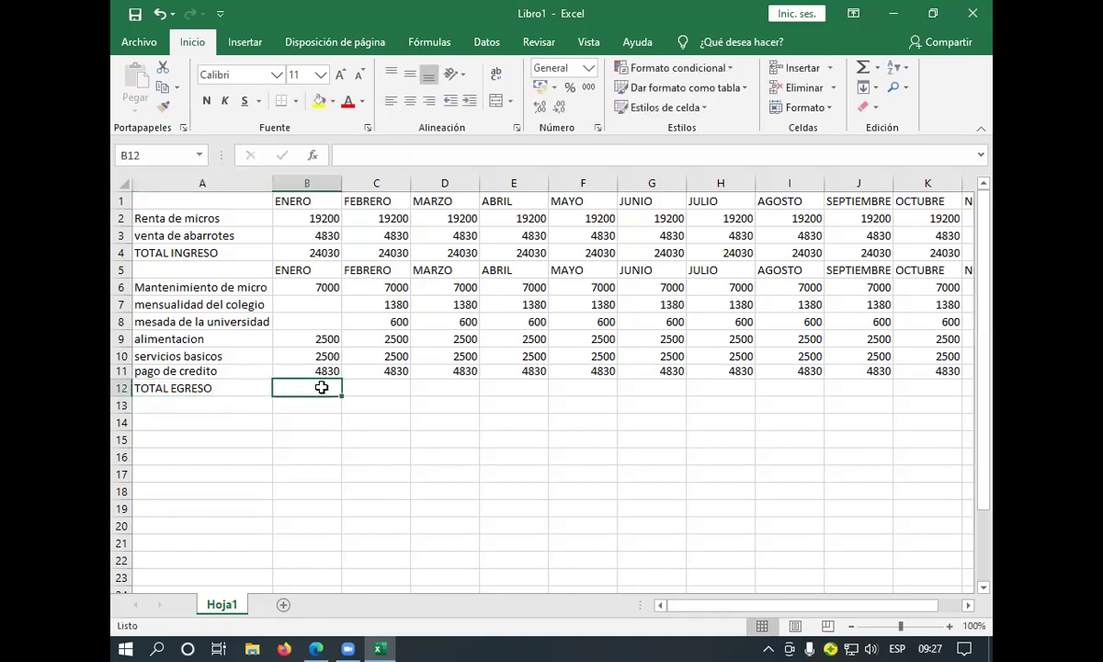
{"action": "left_click", "coordinate": [862, 67]}
{"action": "key", "text": "Return"}
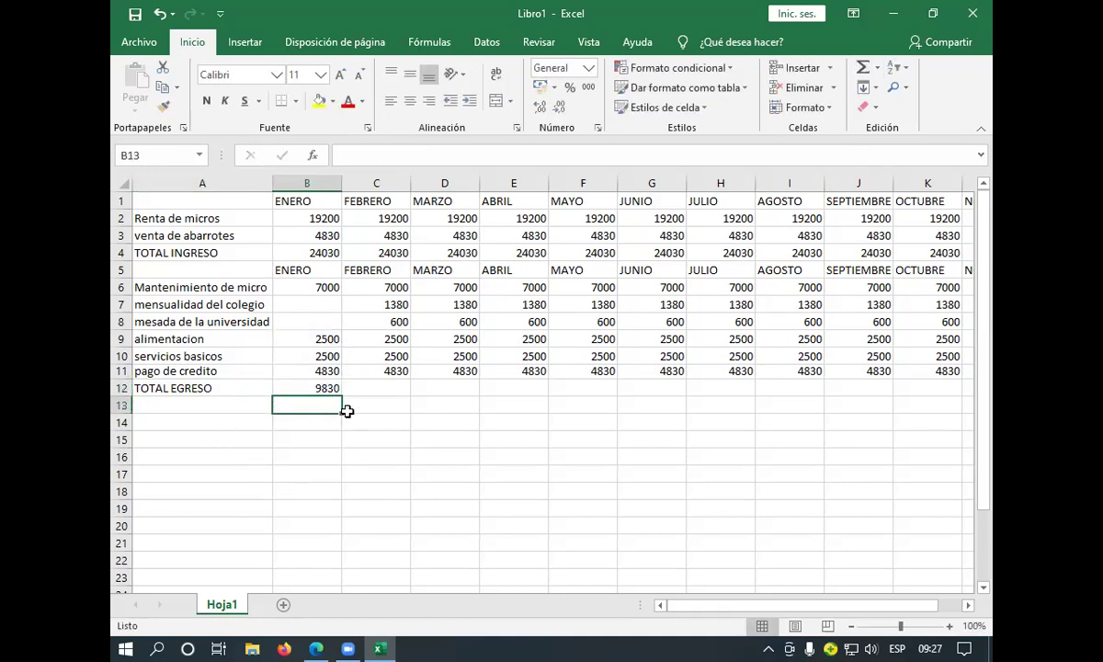
{"action": "left_click", "coordinate": [323, 385]}
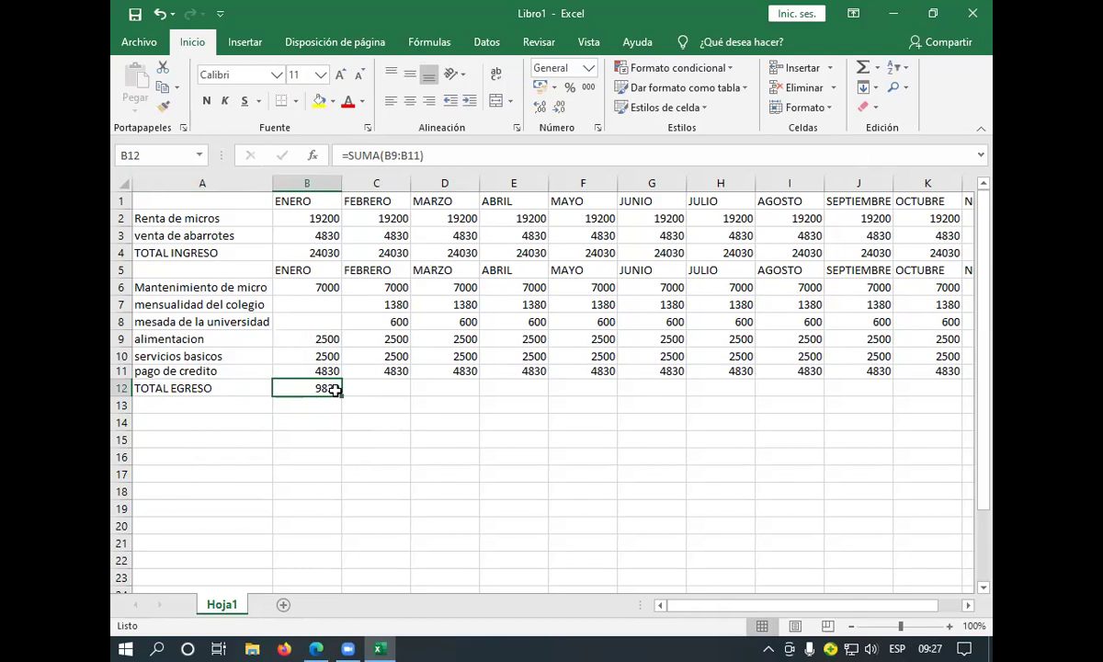
{"action": "left_click_drag", "start_coordinate": [344, 393], "coordinate": [874, 404]}
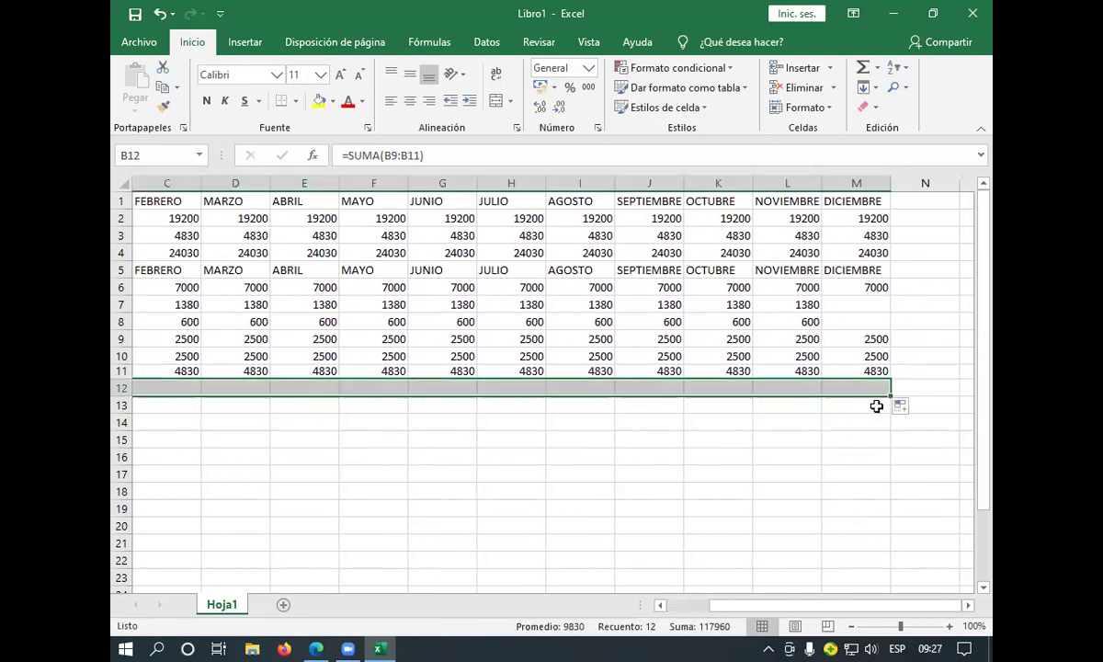
{"action": "left_click", "coordinate": [150, 406]}
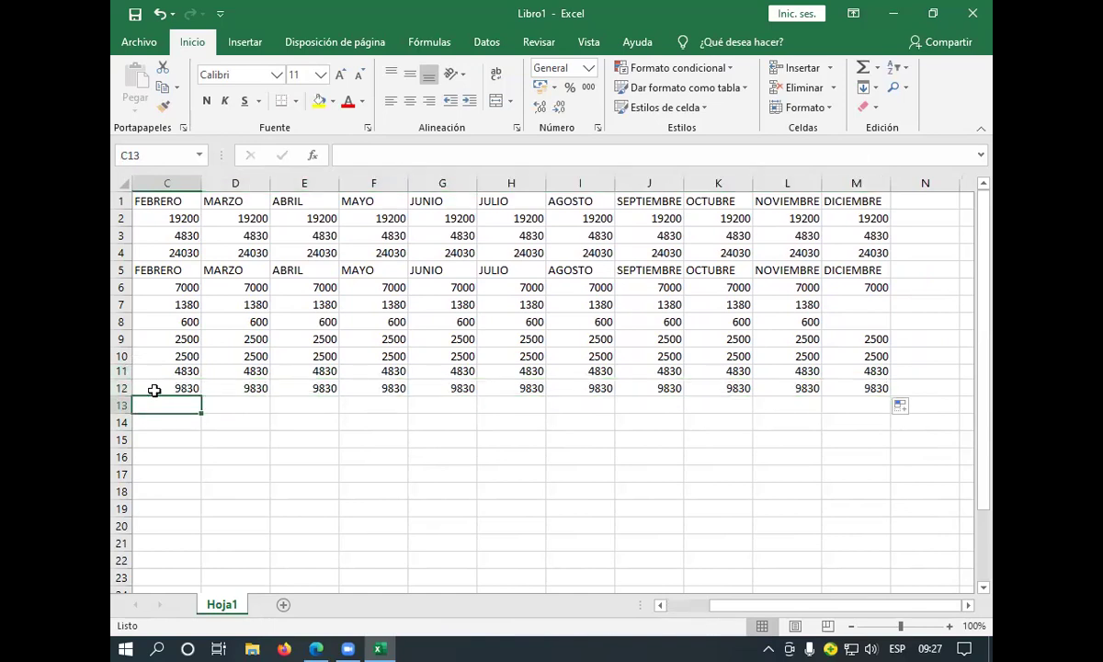
{"action": "key", "text": "Home"}
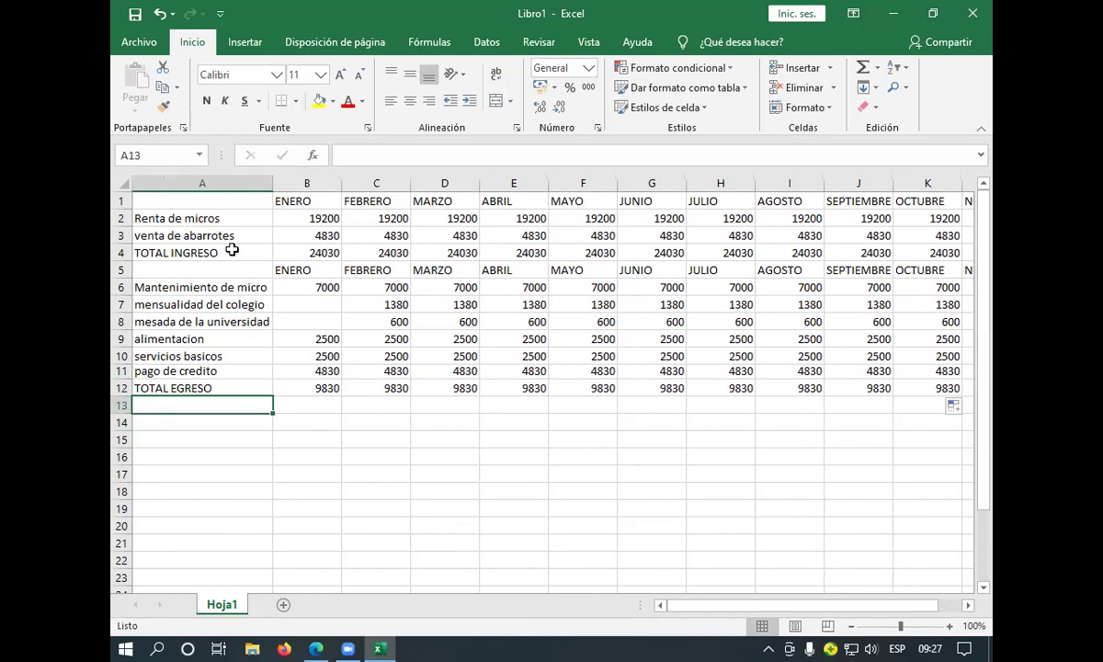
Try to replace the January TOTAL EGRESO formula in B12 with a newly selected range of expense cells, B8:B10
{"action": "left_click", "coordinate": [307, 384]}
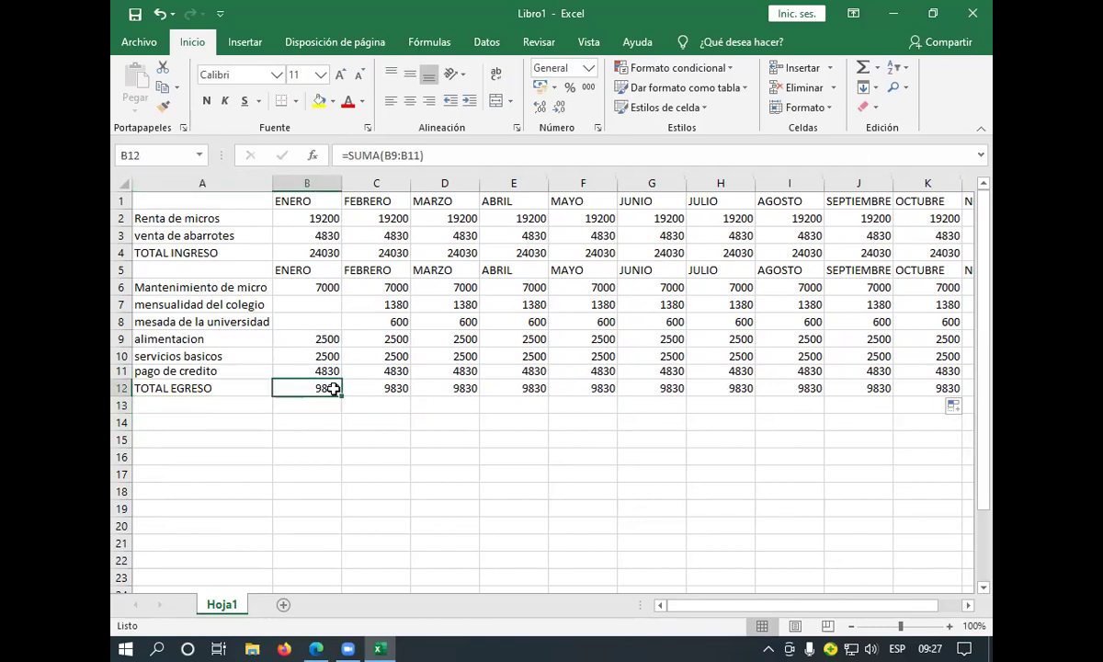
{"action": "double_click", "coordinate": [328, 386]}
{"action": "key", "text": "BackSpace"}
{"action": "left_click_drag", "start_coordinate": [318, 333], "coordinate": [317, 317]}
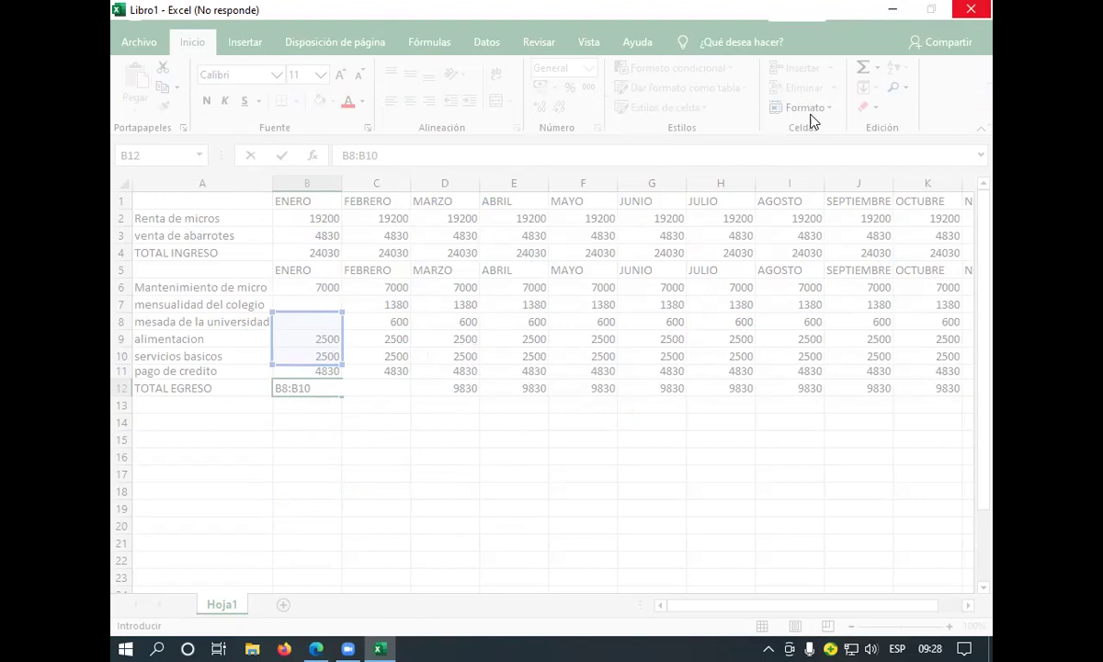
Try to restart the unresponsive Excel program and cancel its attempt to recover information
{"action": "left_click", "coordinate": [493, 221]}
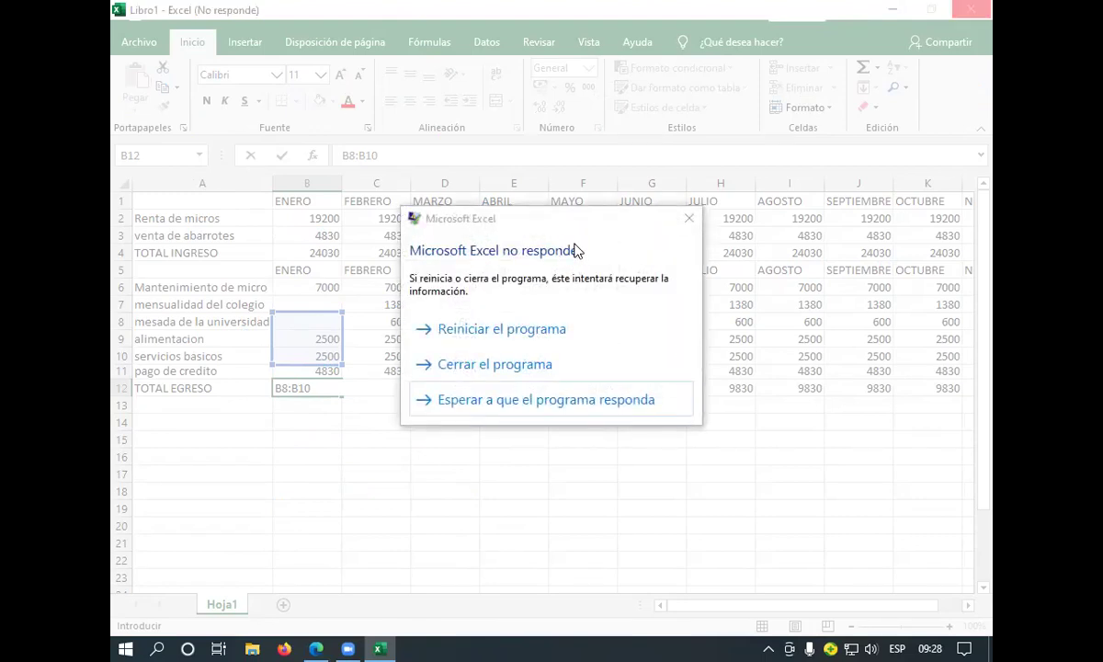
{"action": "left_click", "coordinate": [536, 335]}
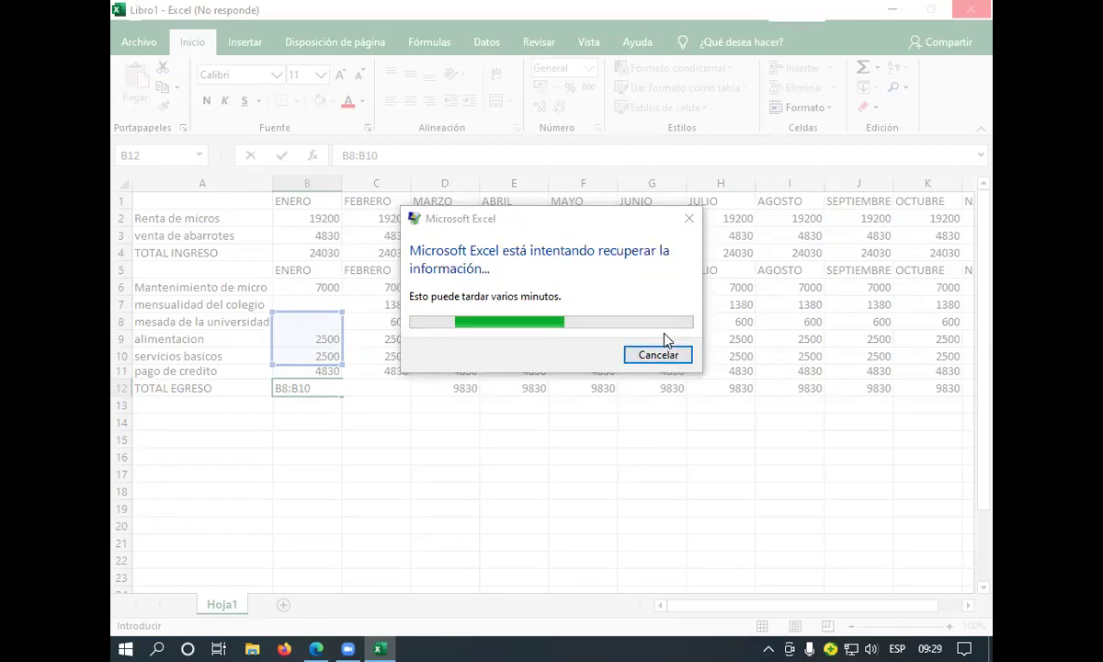
{"action": "left_click", "coordinate": [657, 354]}
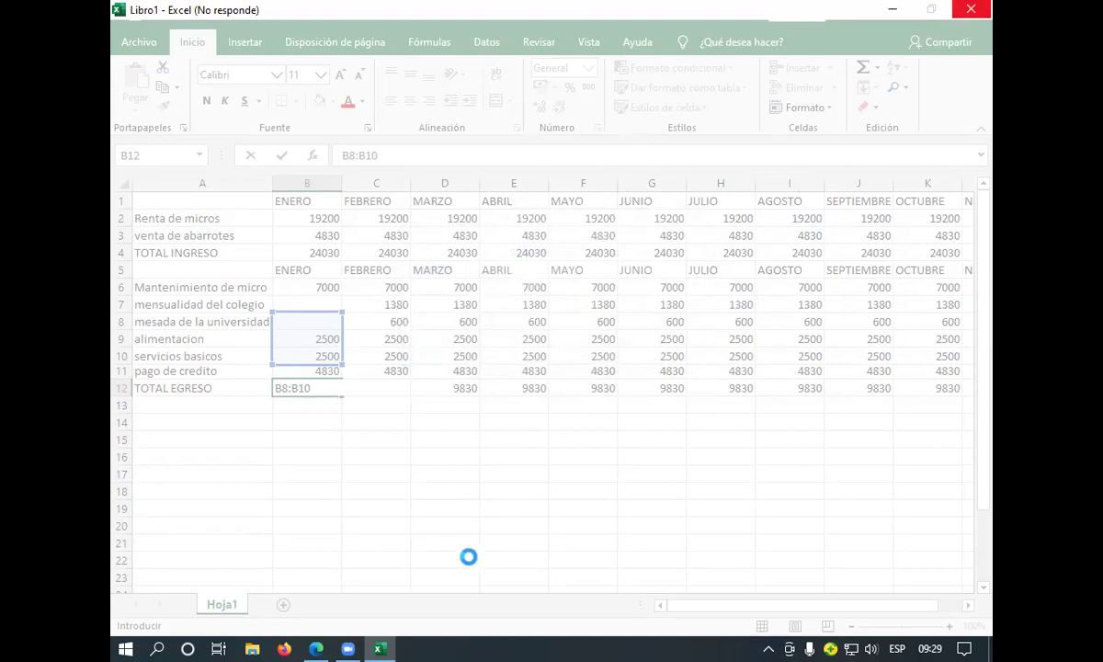
Try to close the frozen Libro1 workbook window
{"action": "left_click", "coordinate": [393, 643]}
{"action": "left_click", "coordinate": [390, 645]}
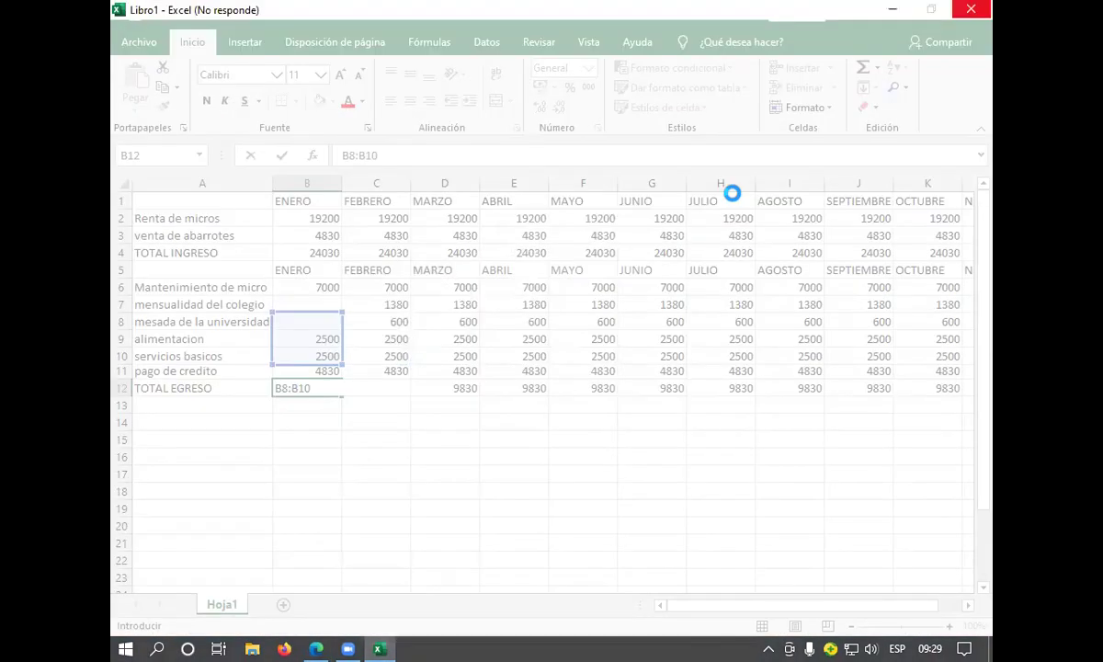
{"action": "left_click", "coordinate": [377, 644]}
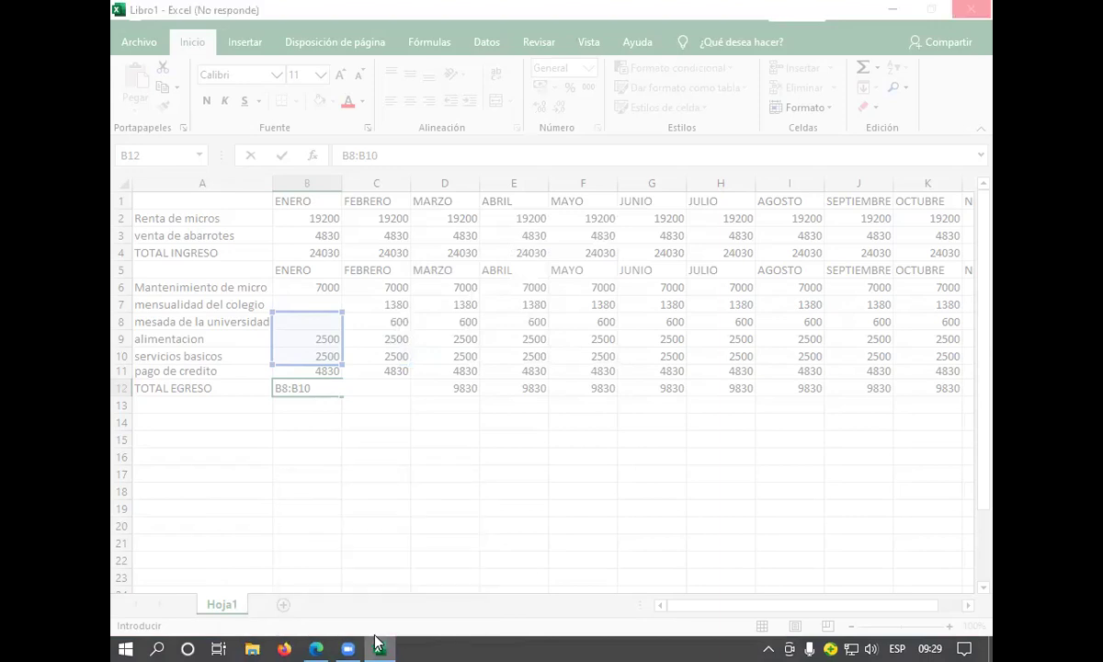
{"action": "right_click", "coordinate": [378, 643]}
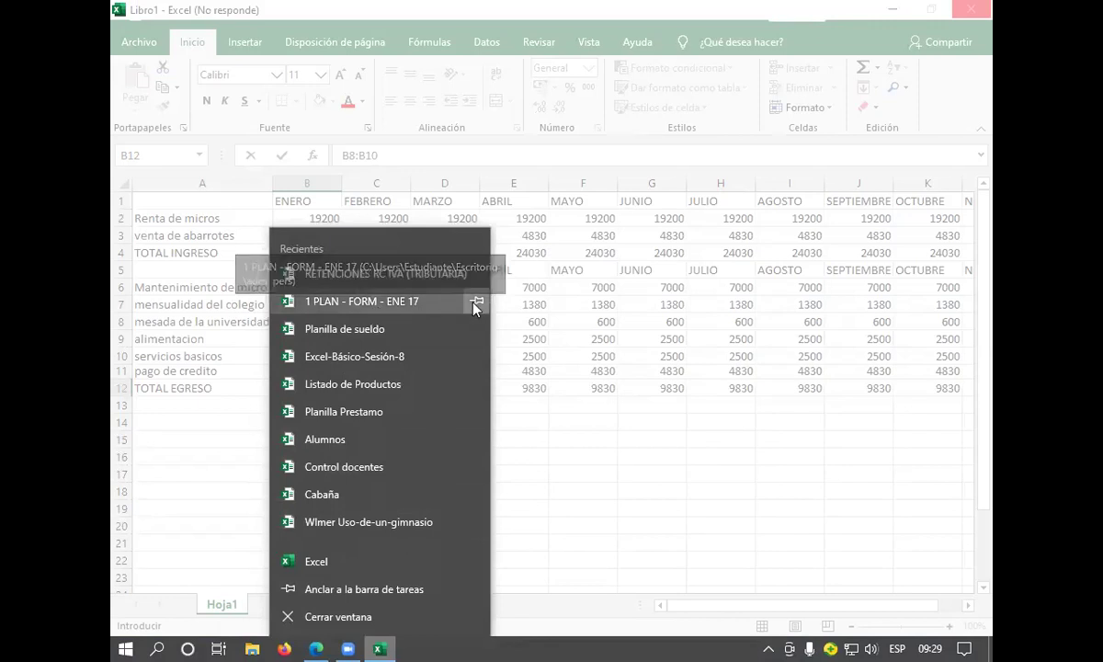
{"action": "left_click", "coordinate": [354, 627]}
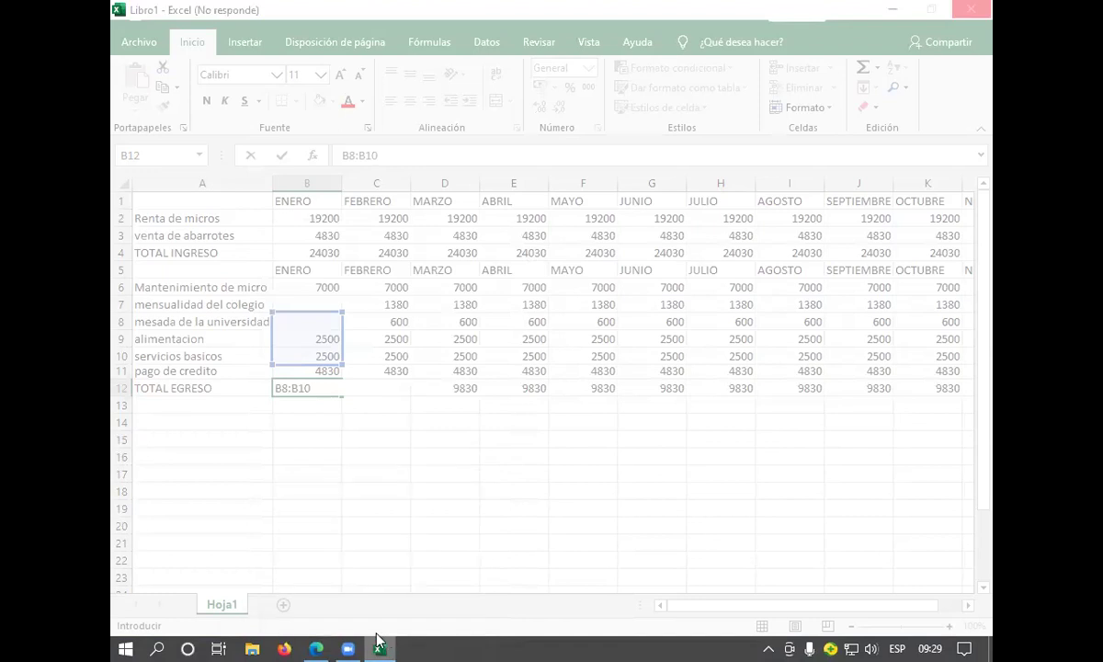
{"action": "right_click", "coordinate": [376, 640]}
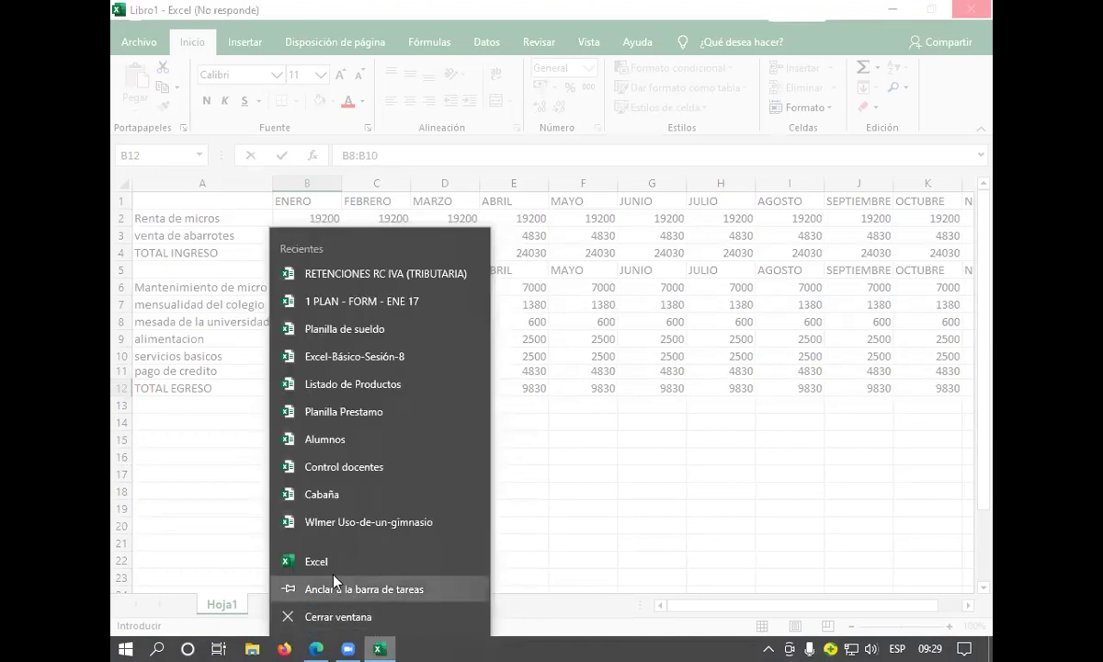
{"action": "left_click", "coordinate": [378, 619]}
{"action": "mouse_move", "coordinate": [384, 643]}
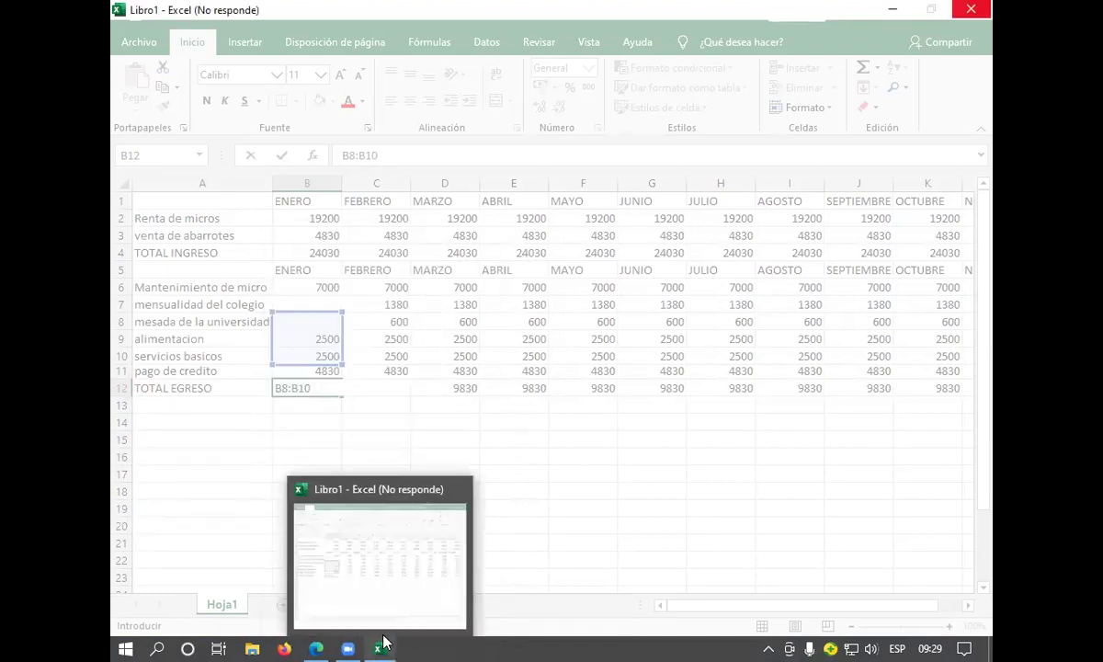
Open Task Manager, end the suspended Microsoft Excel task, and close Task Manager
{"action": "right_click", "coordinate": [444, 643]}
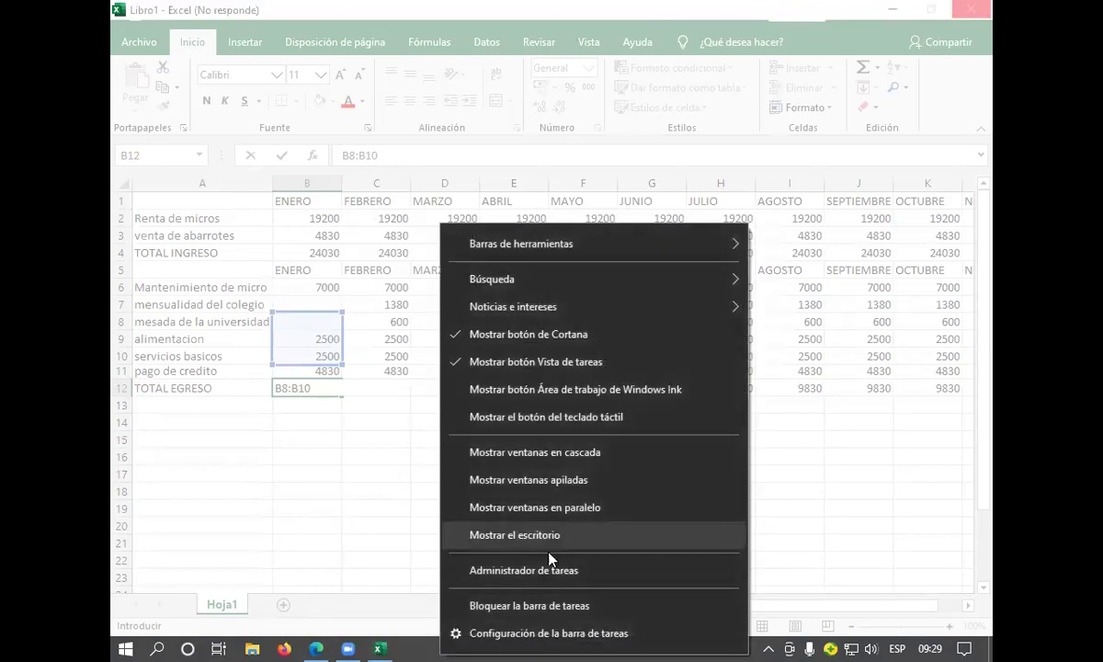
{"action": "left_click", "coordinate": [562, 571]}
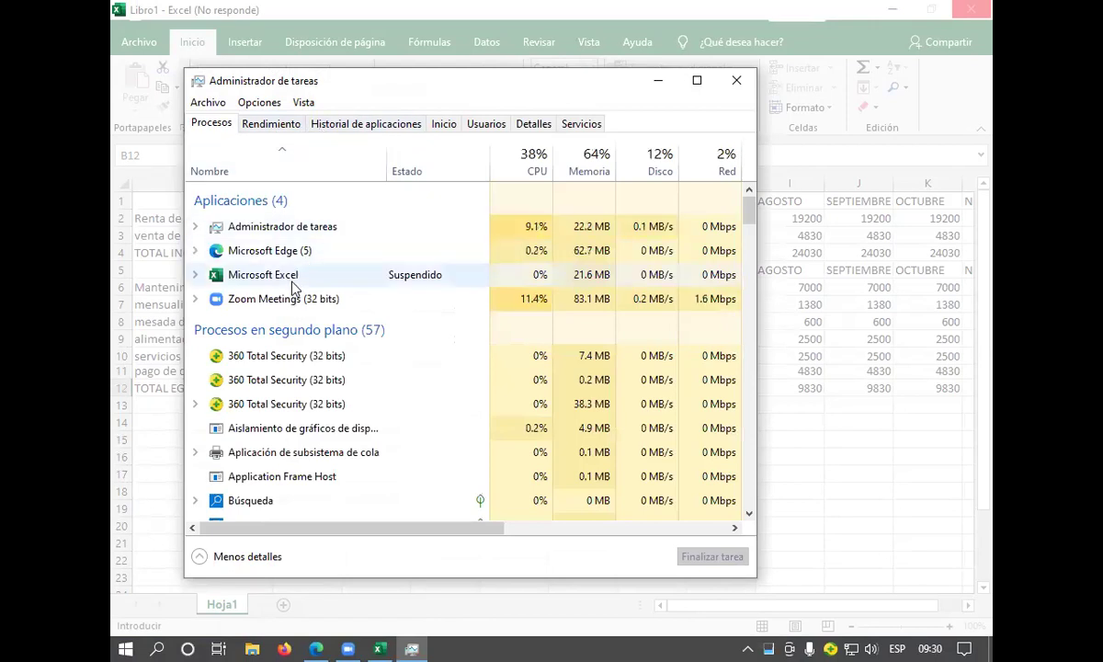
{"action": "left_click", "coordinate": [281, 274]}
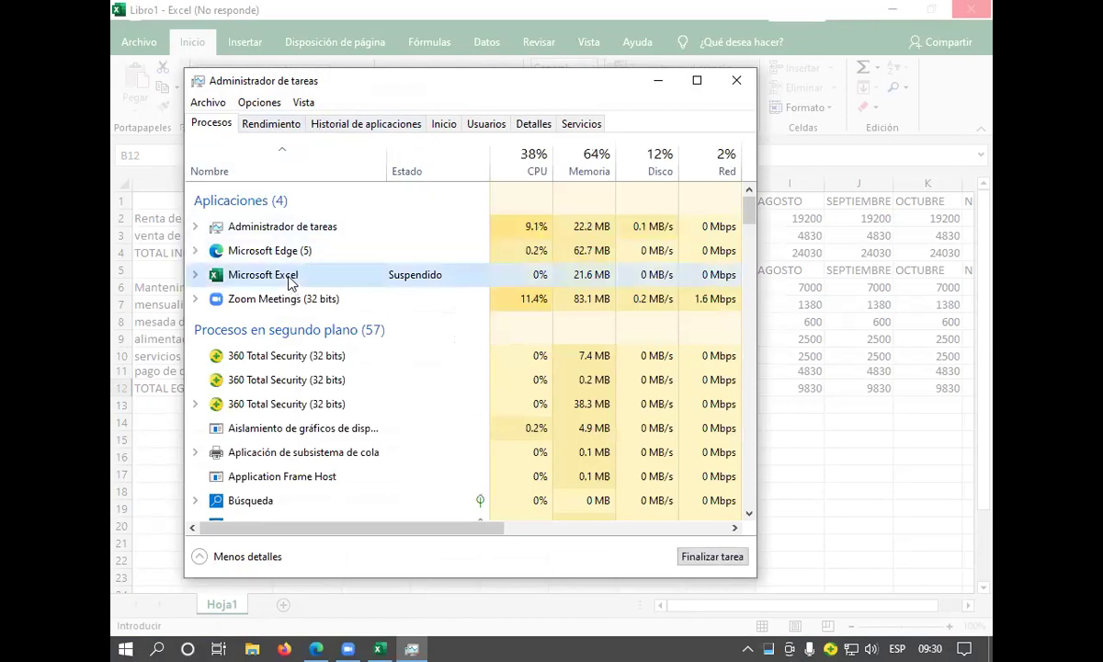
{"action": "left_click", "coordinate": [711, 557]}
{"action": "left_click", "coordinate": [737, 80]}
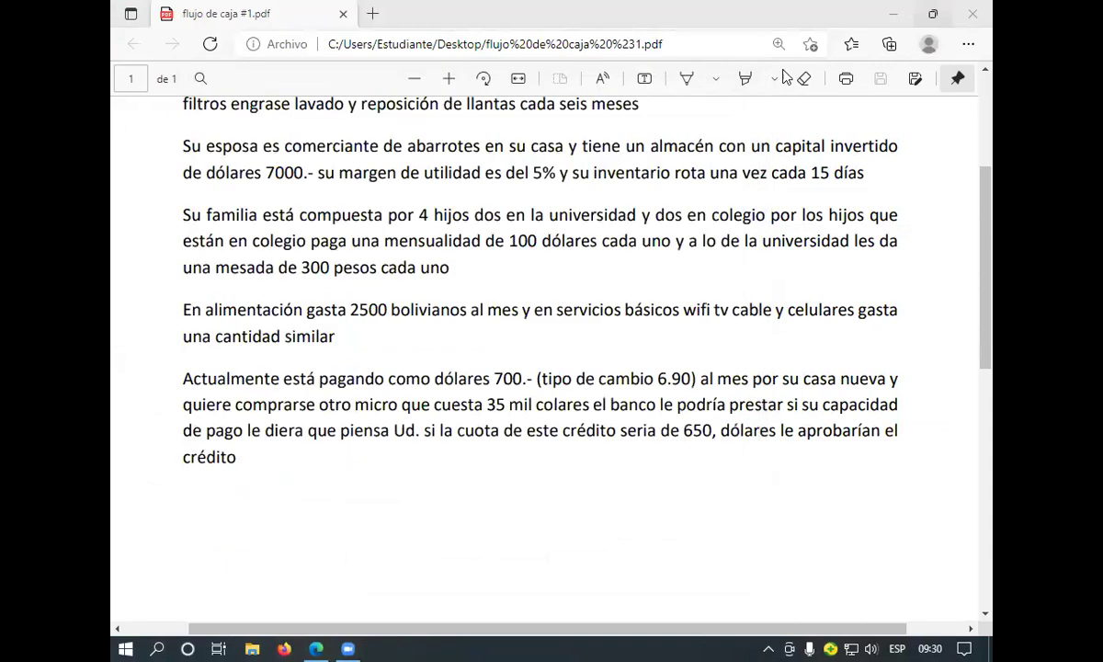
Start Excel again with a blank workbook, open the recovered Libro1 (version 1).xlsb, and dismiss the document recovery list
{"action": "key", "text": "alt+F4"}
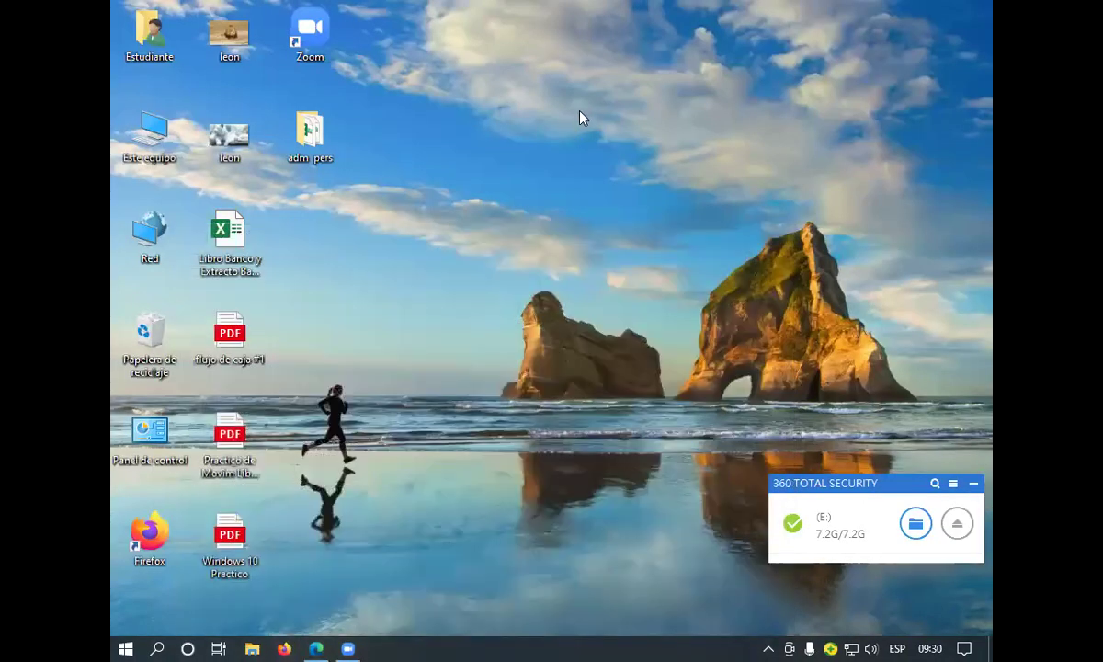
{"action": "key", "text": "super+r"}
{"action": "key", "text": "Return"}
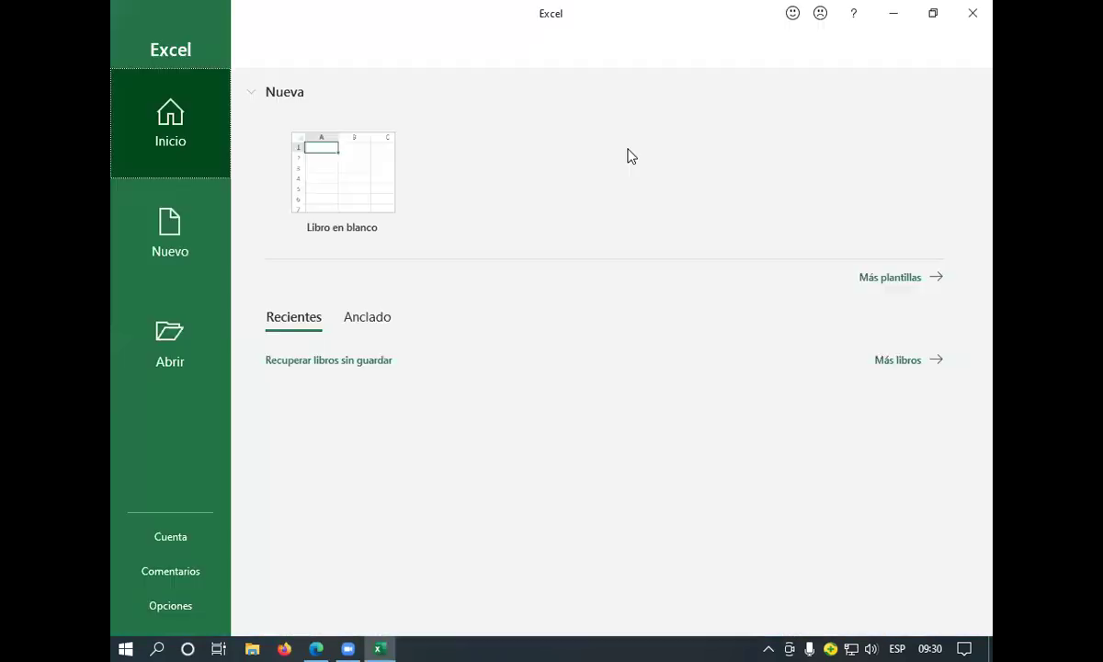
{"action": "left_click", "coordinate": [324, 196]}
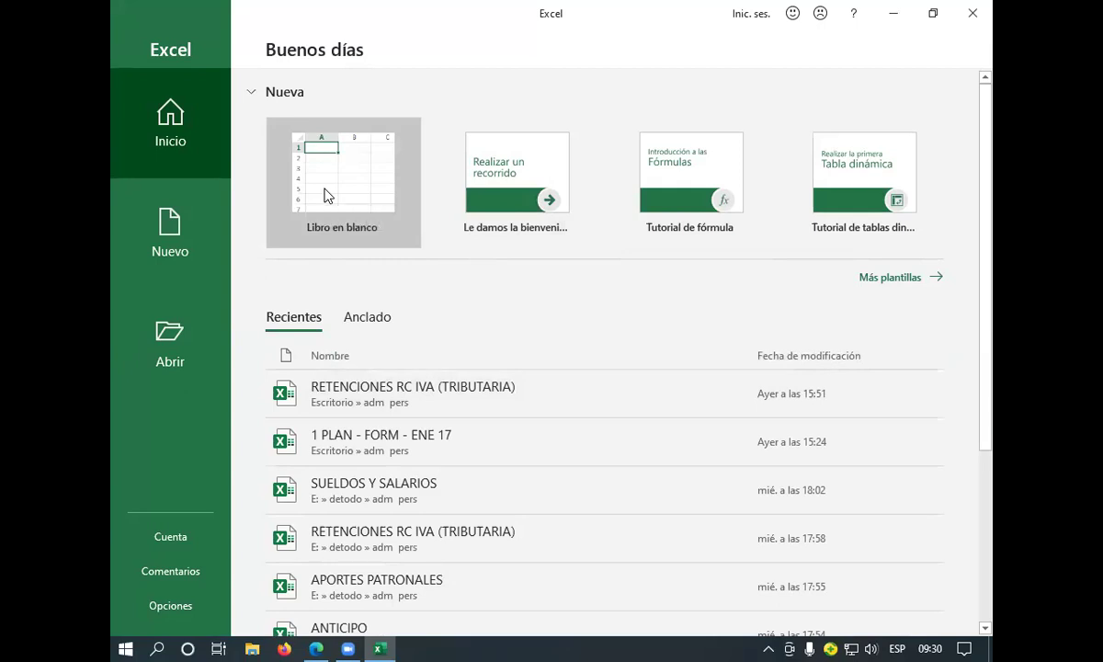
{"action": "left_click", "coordinate": [232, 315]}
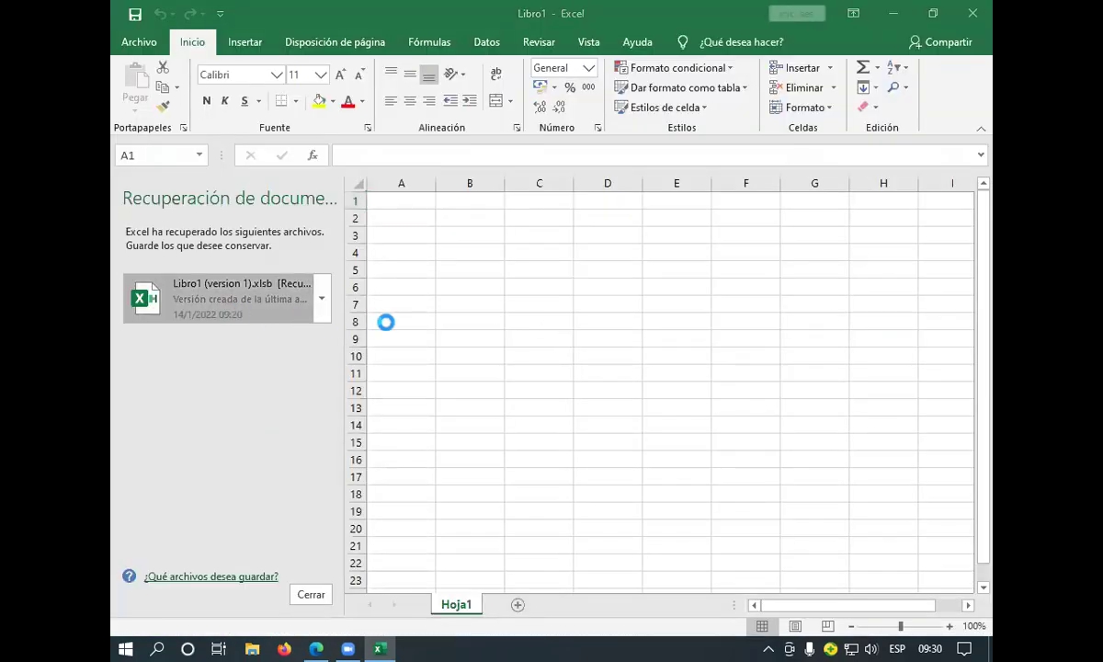
{"action": "left_click", "coordinate": [311, 595]}
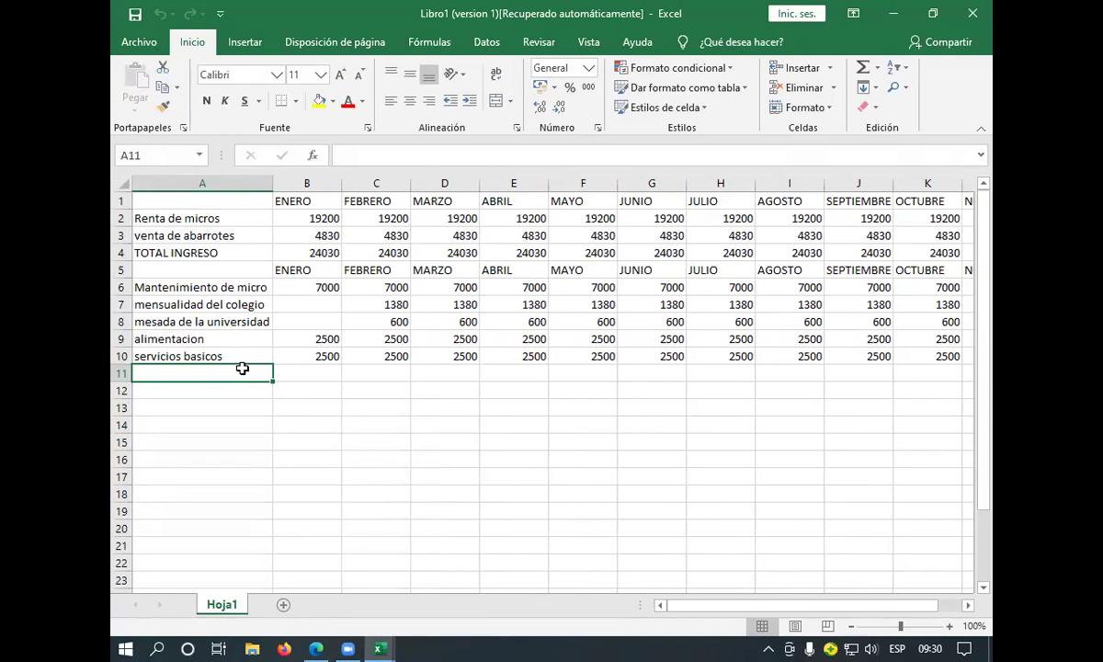
Label the row below servicios basicos "pago de credito"
{"action": "type", "text": "TOTAL INGRES"}
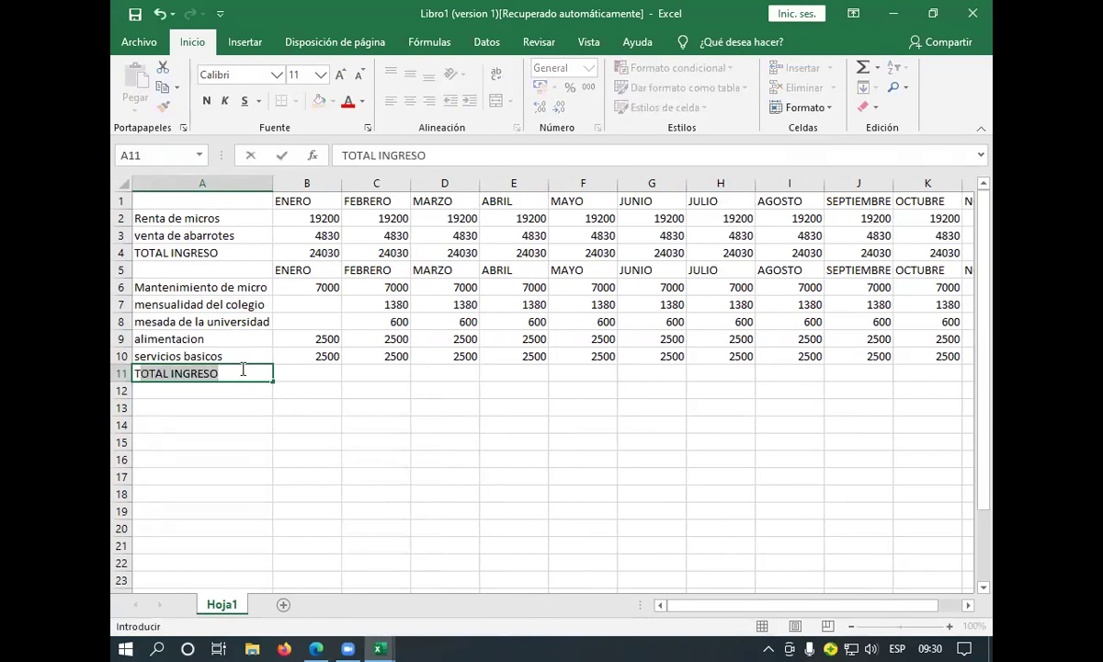
{"action": "type", "text": "O"}
{"action": "key", "text": "BackSpace"}
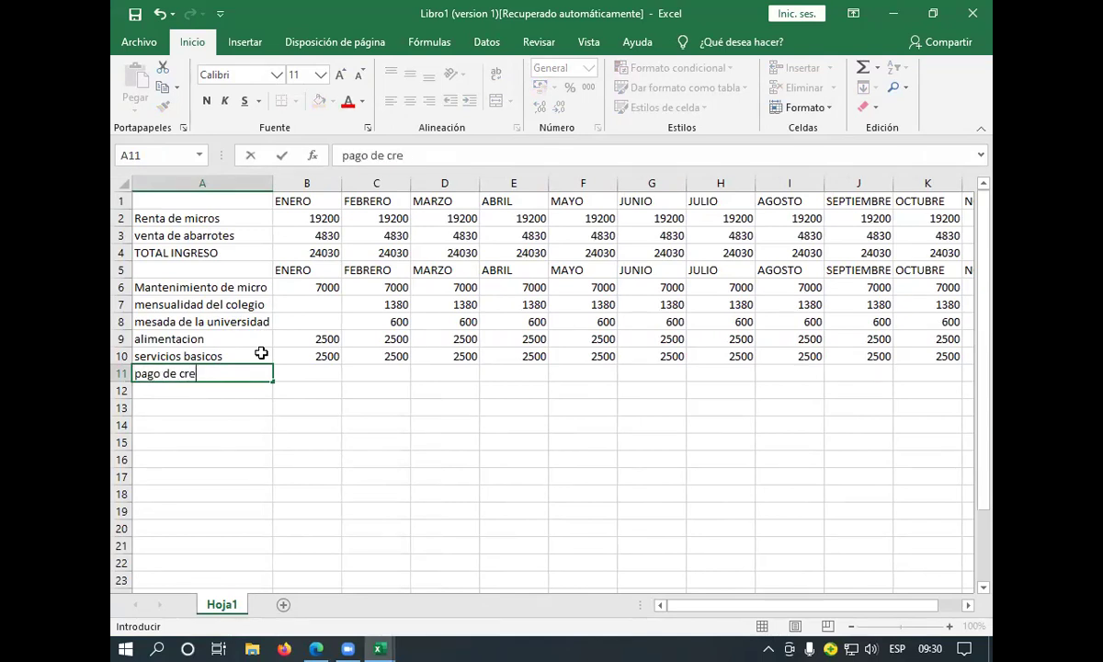
{"action": "key", "text": "Return"}
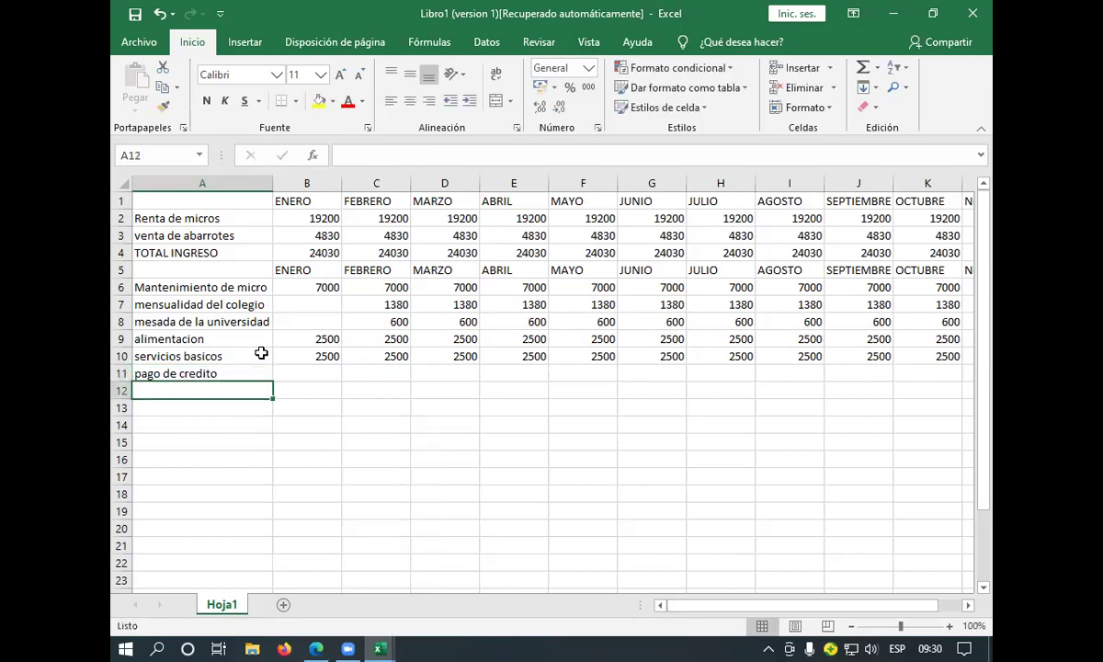
Check the current house payment in flujo de caja #1.pdf and enter +700*6.90 as the ENERO pago de credito in the recovered workbook
{"action": "left_click", "coordinate": [316, 360]}
{"action": "left_click", "coordinate": [306, 375]}
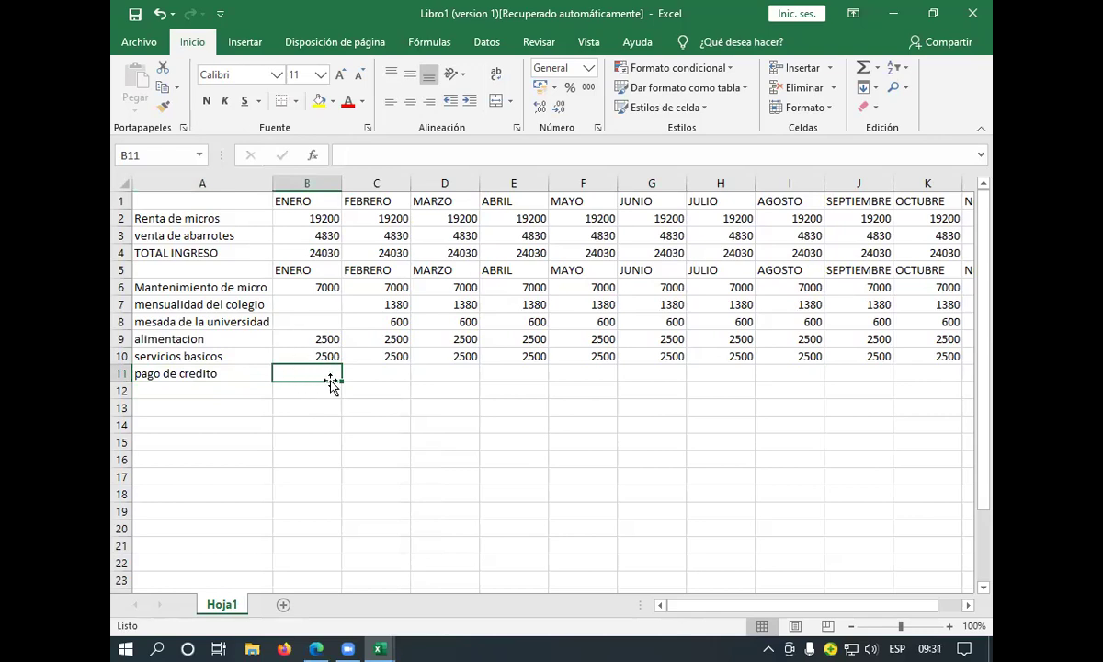
{"action": "mouse_move", "coordinate": [315, 648]}
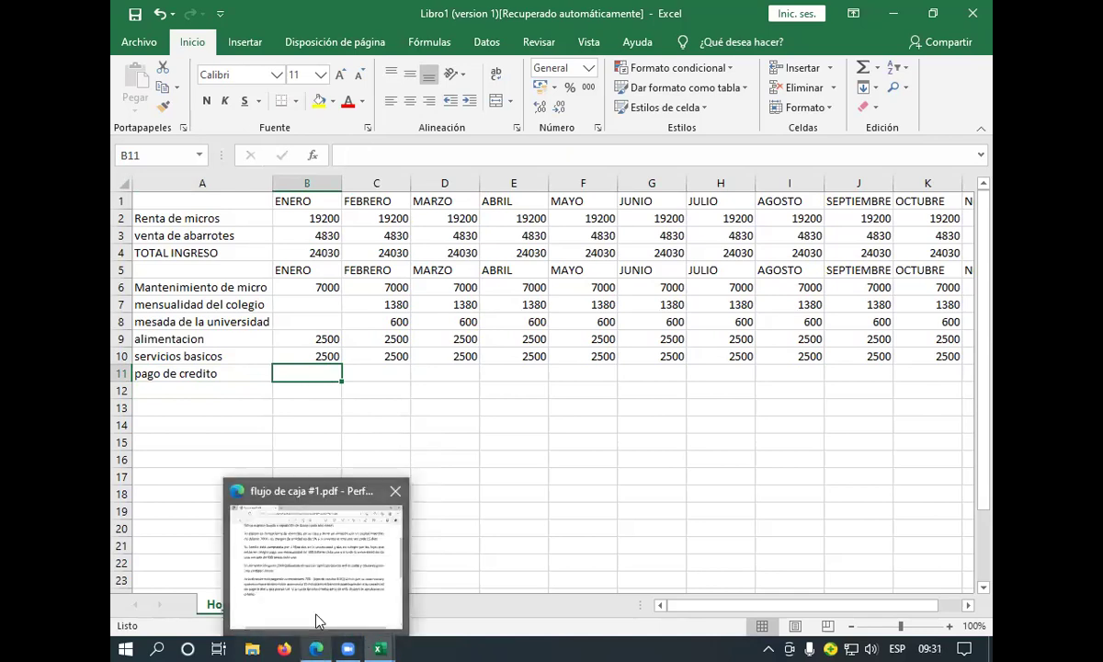
{"action": "left_click", "coordinate": [312, 597]}
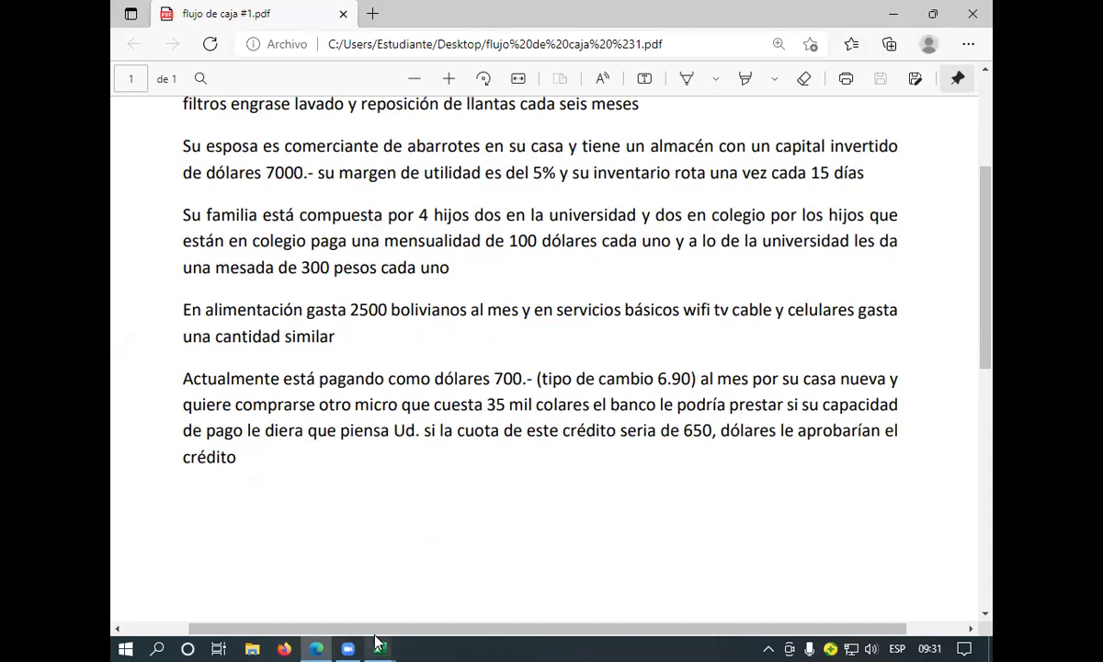
{"action": "mouse_move", "coordinate": [377, 646]}
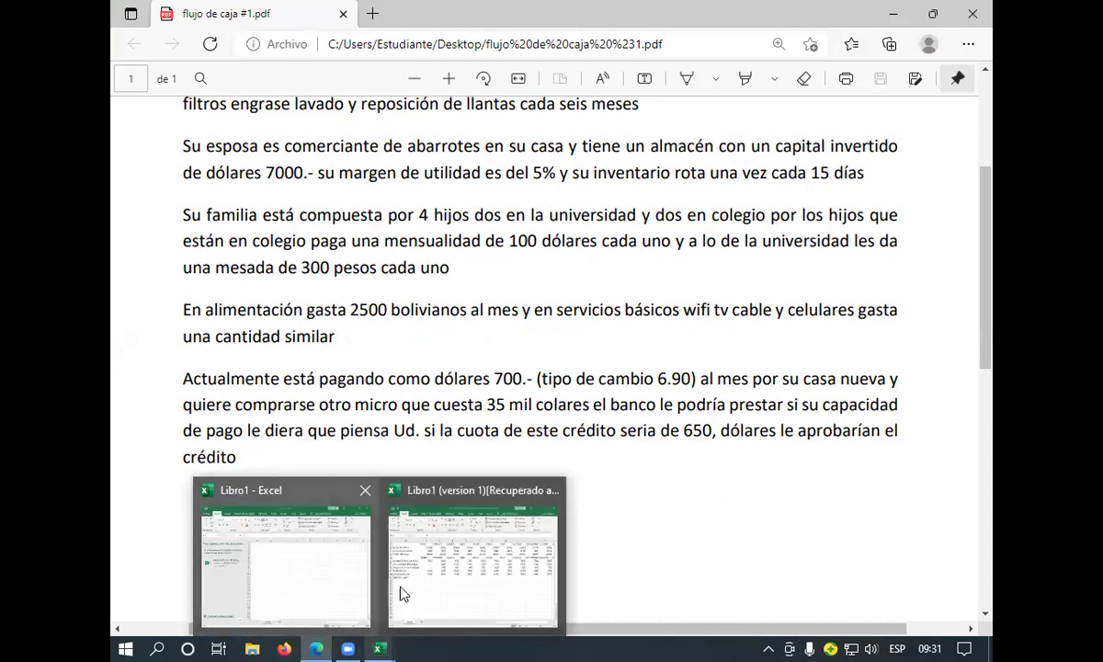
{"action": "left_click", "coordinate": [435, 560]}
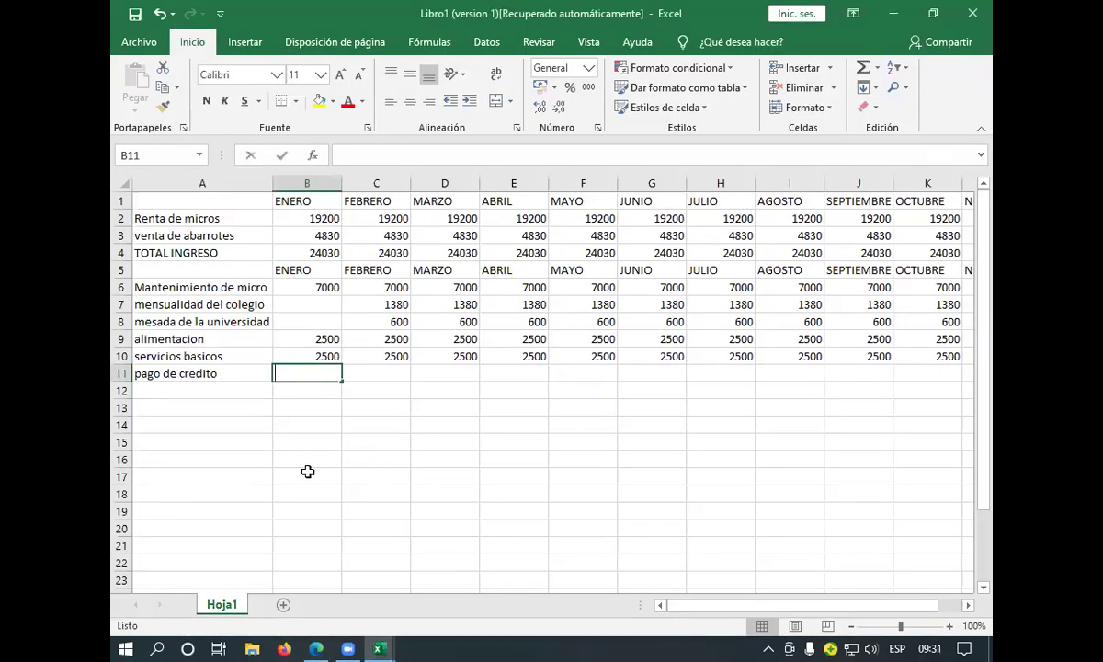
{"action": "type", "text": "+700"}
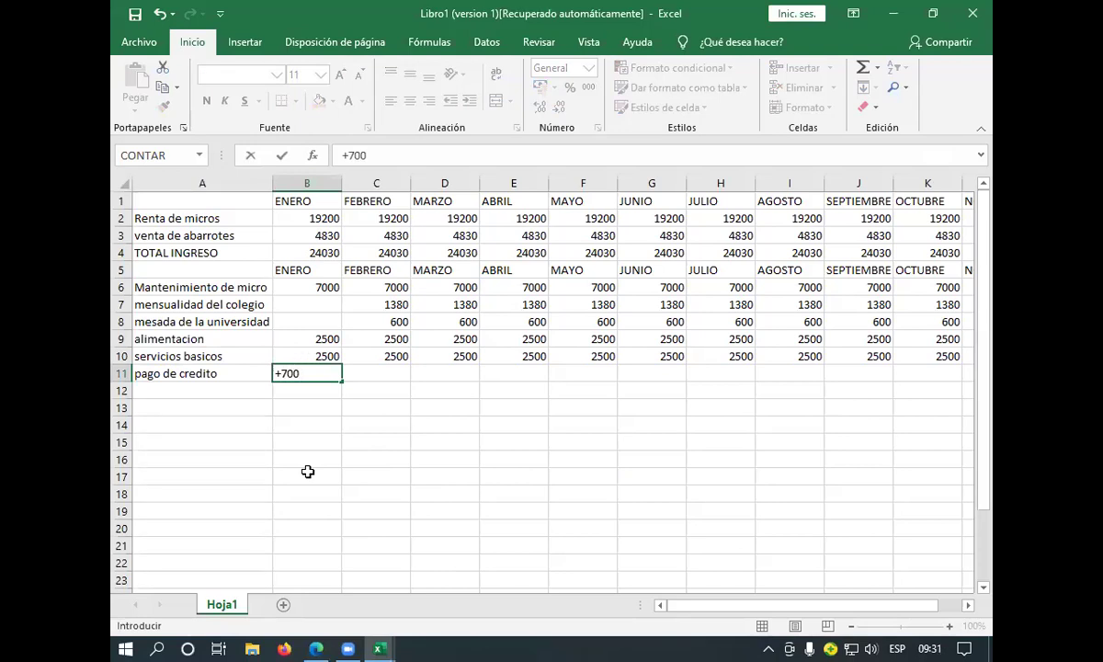
{"action": "type", "text": "*6.90"}
{"action": "key", "text": "Return"}
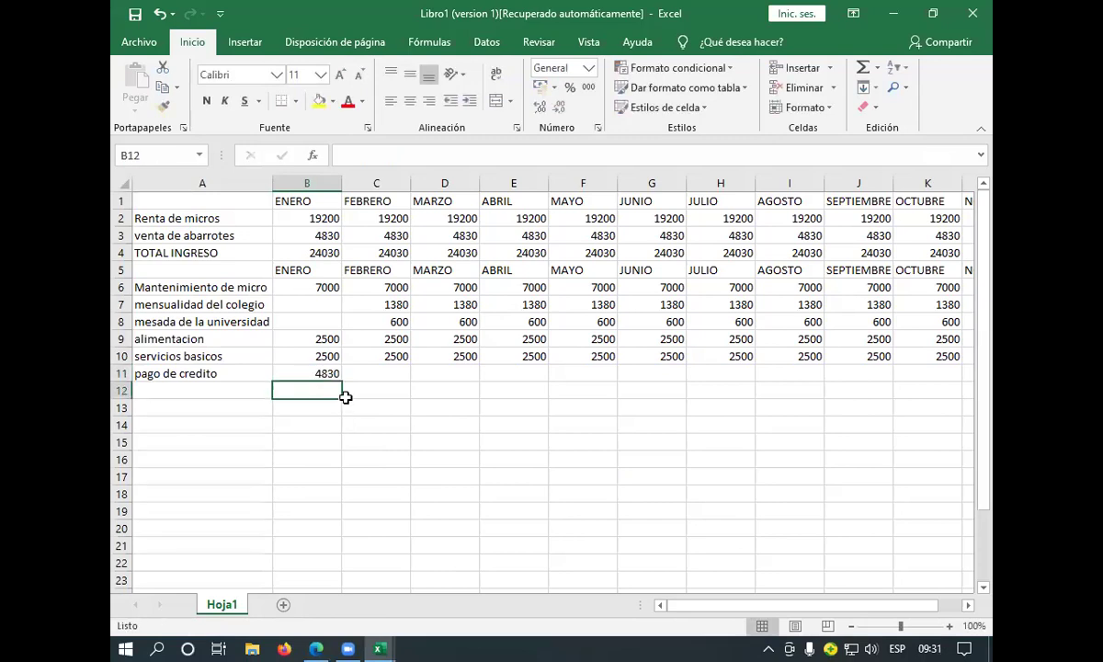
Copy the ENERO pago de credito formula across row 11 through DICIEMBRE
{"action": "left_click", "coordinate": [314, 373]}
{"action": "left_click_drag", "start_coordinate": [447, 392], "coordinate": [916, 396]}
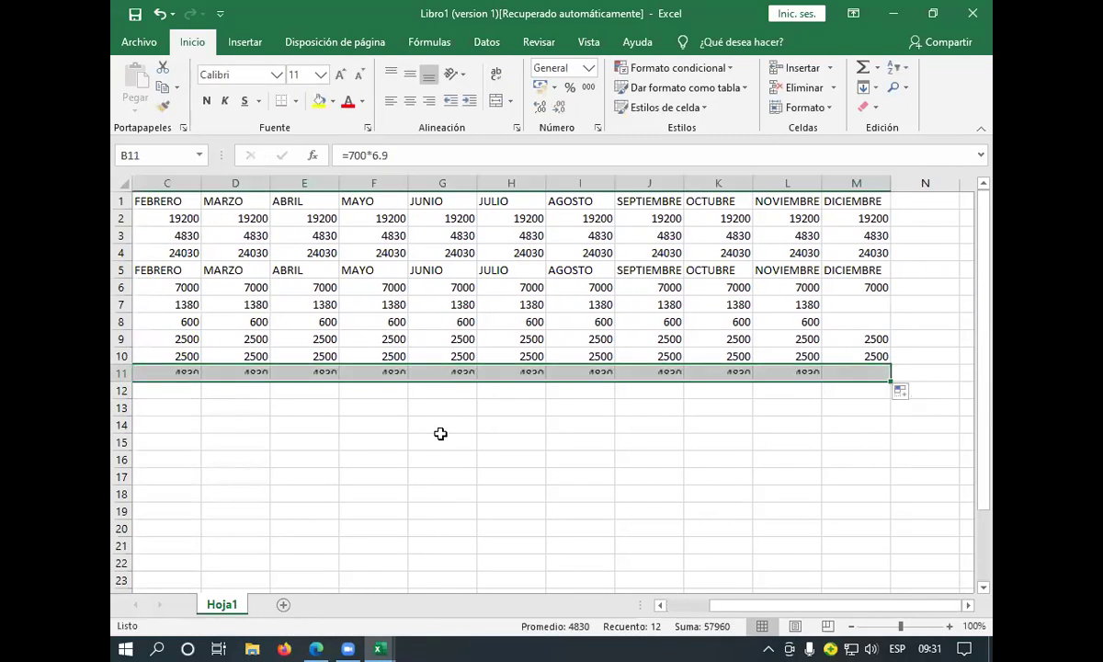
{"action": "left_click", "coordinate": [172, 409]}
{"action": "key", "text": "Left"}
{"action": "key", "text": "Left"}
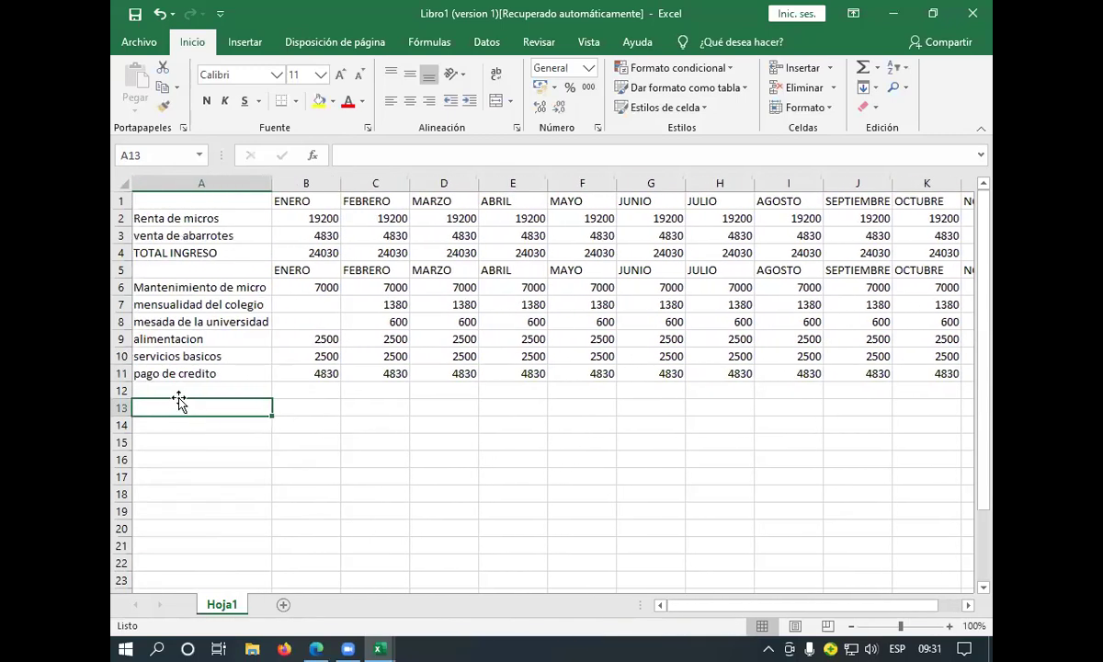
Label the row below pago de credito "TOTAL EGRESO"
{"action": "left_click", "coordinate": [245, 390]}
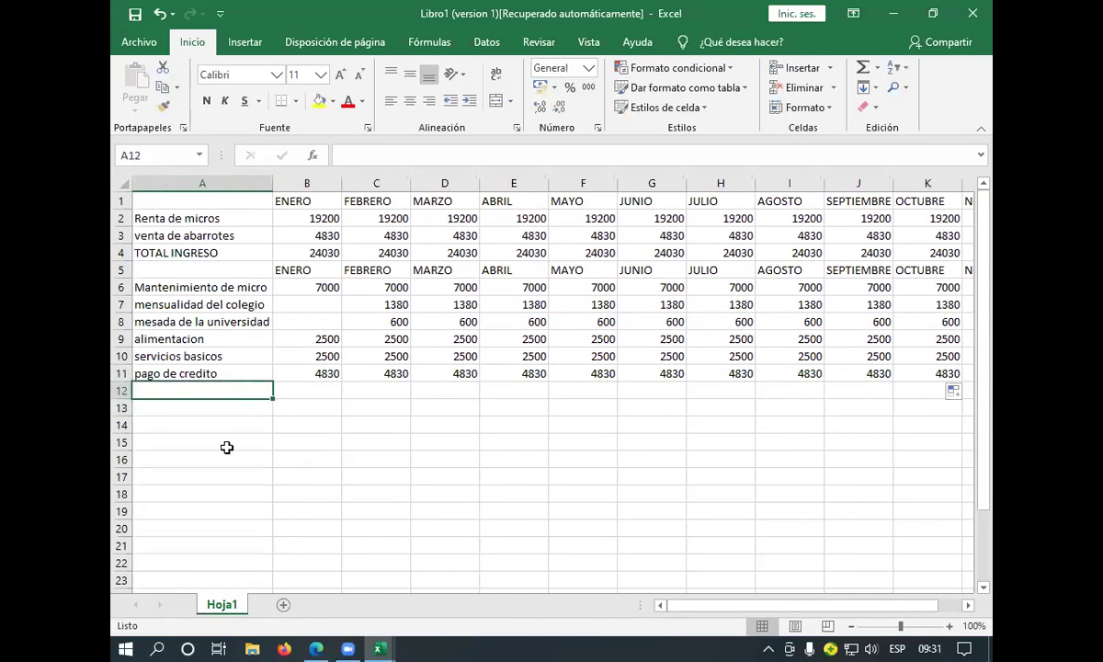
{"action": "type", "text": "TOTA"}
{"action": "type", "text": "L EP"}
{"action": "key", "text": "BackSpace"}
{"action": "type", "text": "GR"}
{"action": "type", "text": "SO"}
{"action": "key", "text": "BackSpace"}
{"action": "key", "text": "BackSpace"}
{"action": "type", "text": "ESO"}
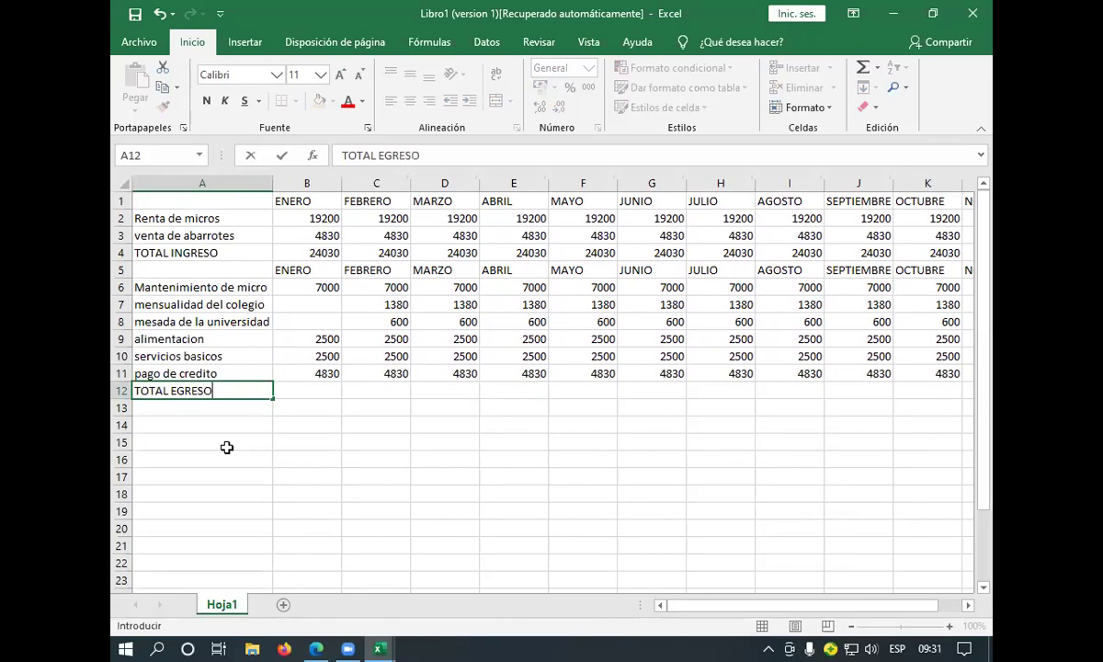
{"action": "key", "text": "Return"}
Calculate the ENERO TOTAL EGRESO in B12 as the sum of B6:B11
{"action": "left_click", "coordinate": [326, 391]}
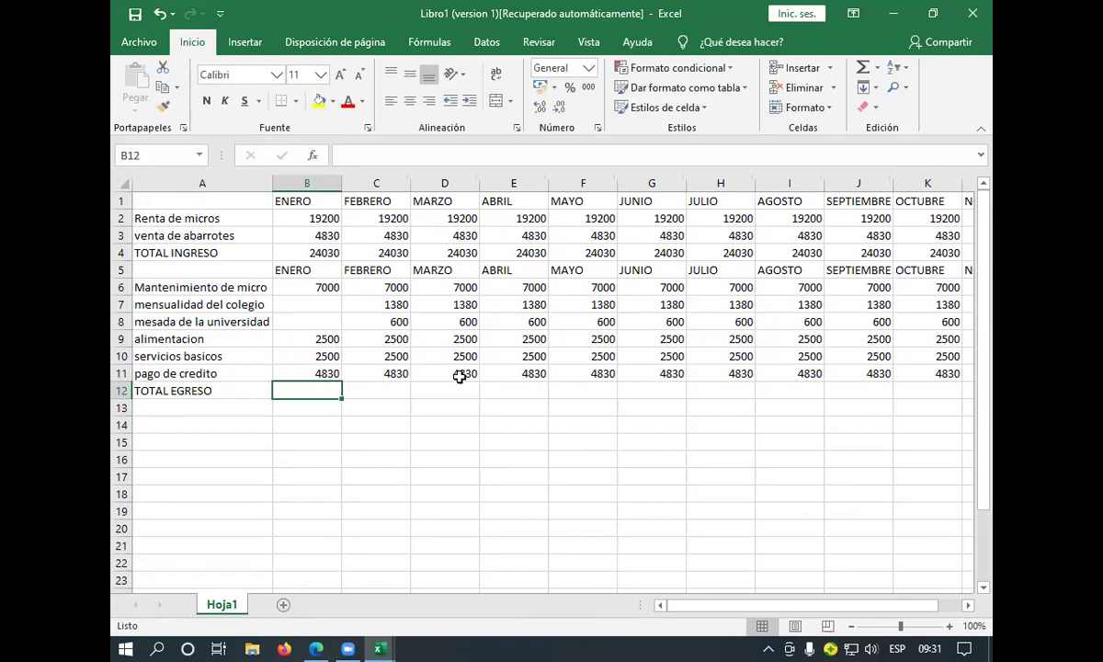
{"action": "left_click", "coordinate": [877, 68]}
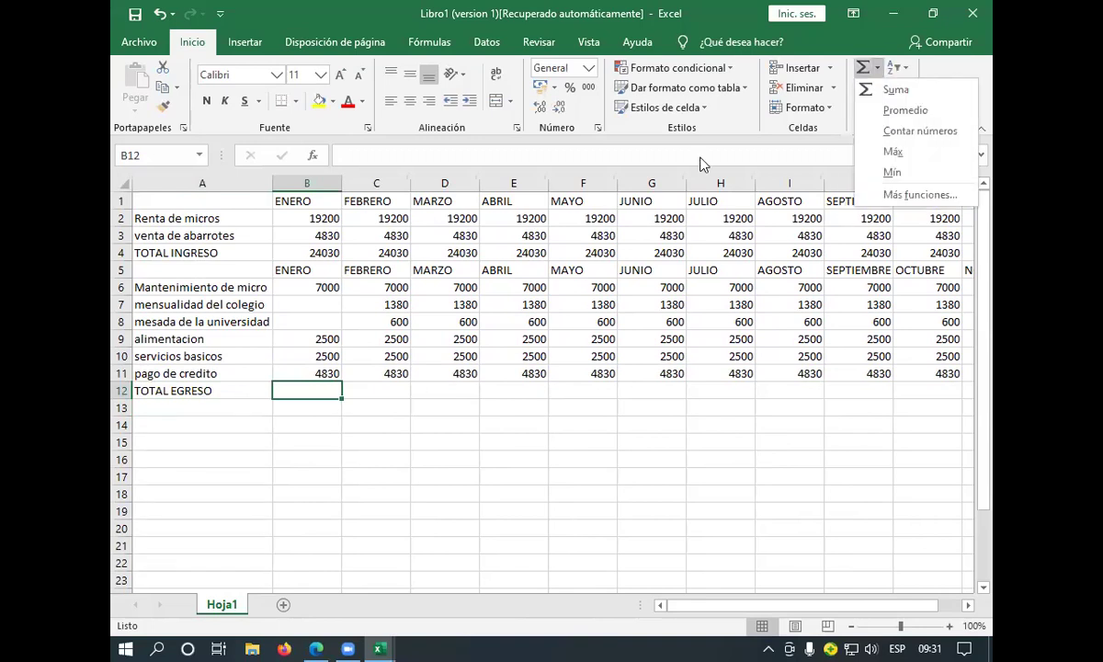
{"action": "left_click", "coordinate": [894, 91]}
{"action": "left_click_drag", "start_coordinate": [339, 330], "coordinate": [327, 287]}
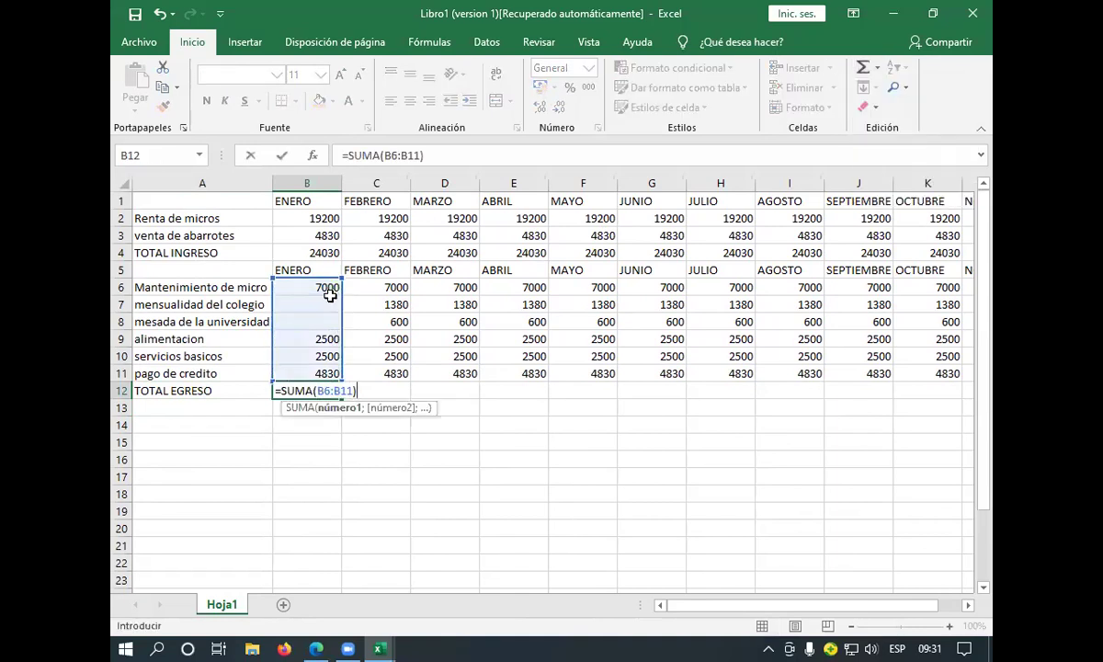
{"action": "key", "text": "Return"}
Copy the TOTAL EGRESO sum from ENERO across row 12 through DICIEMBRE
{"action": "left_click", "coordinate": [323, 389]}
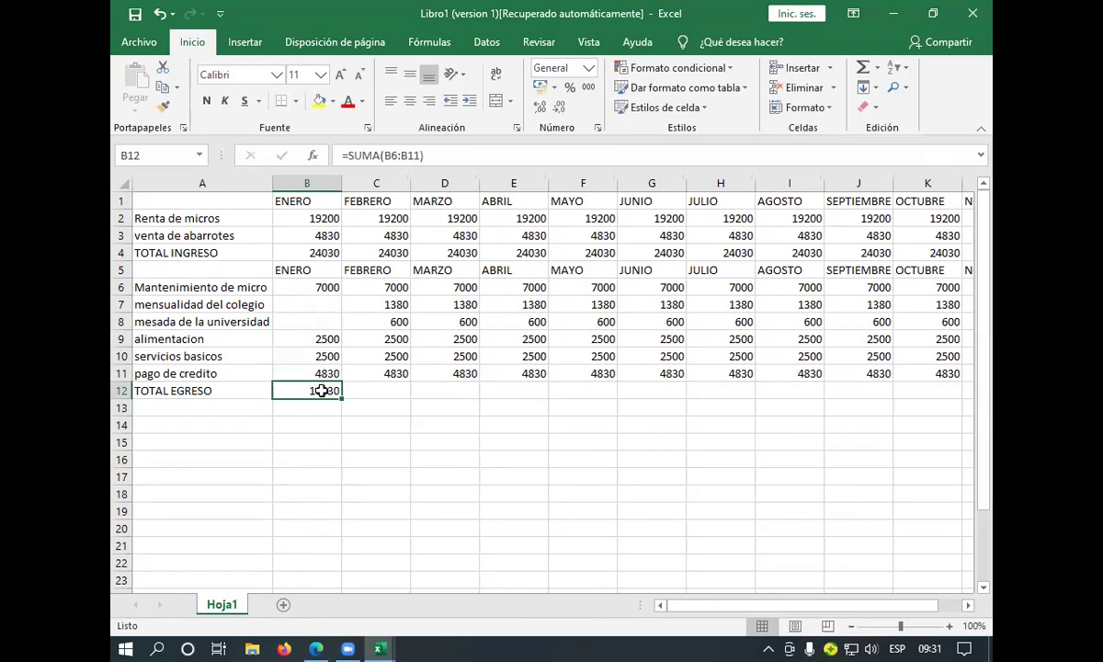
{"action": "left_click_drag", "start_coordinate": [345, 402], "coordinate": [897, 393]}
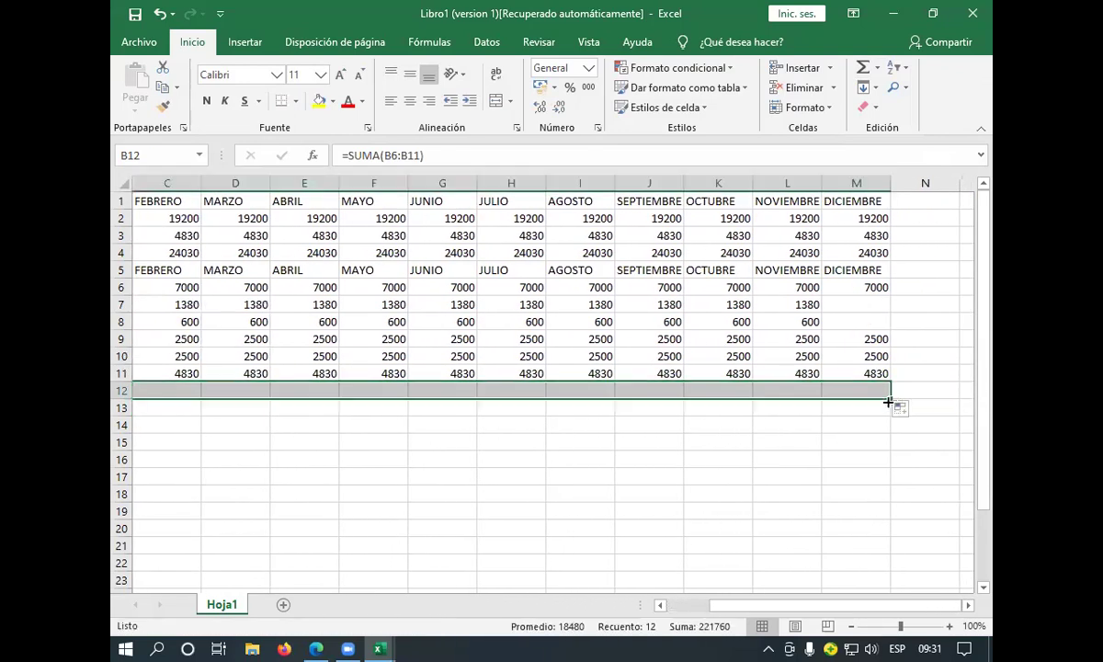
{"action": "left_click", "coordinate": [168, 407]}
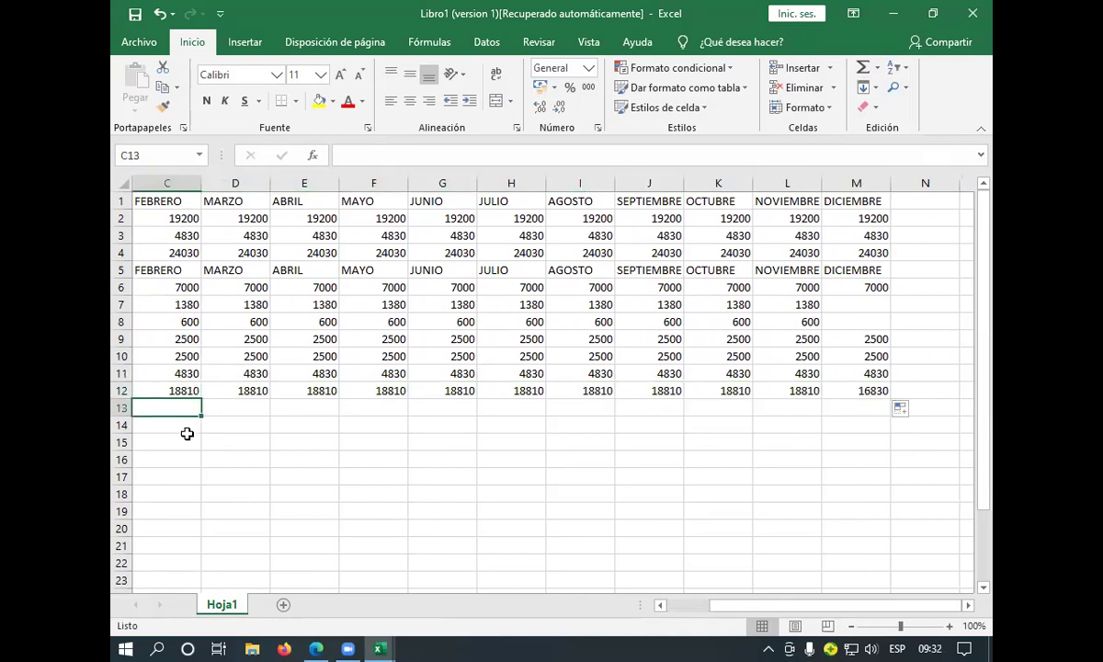
{"action": "left_click", "coordinate": [170, 390]}
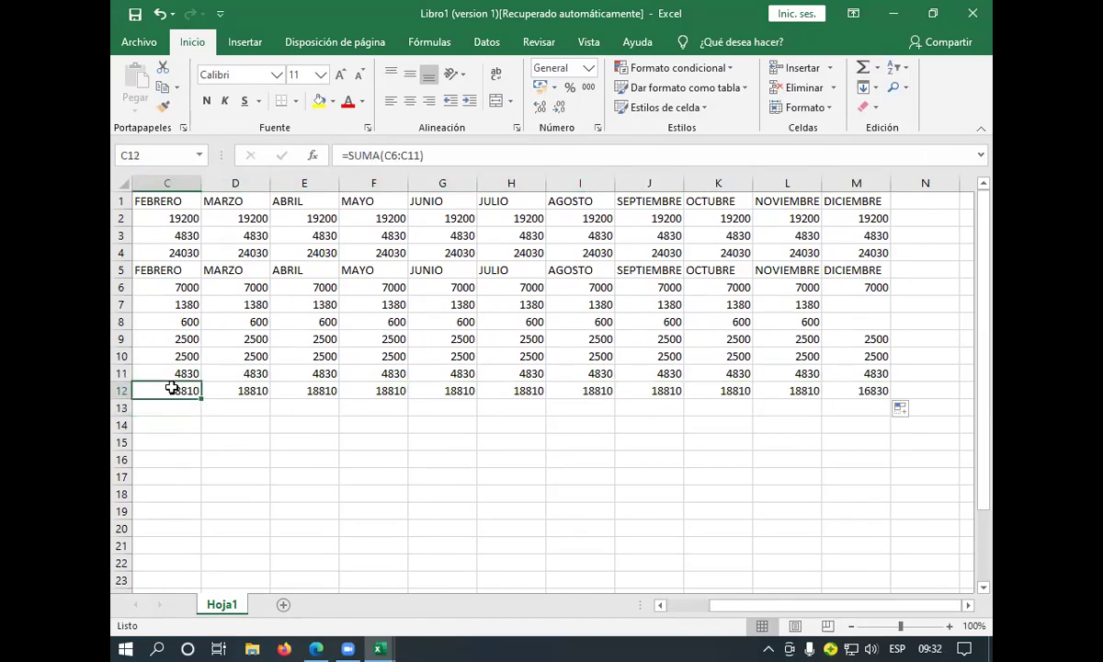
{"action": "key", "text": "Left"}
{"action": "key", "text": "Left"}
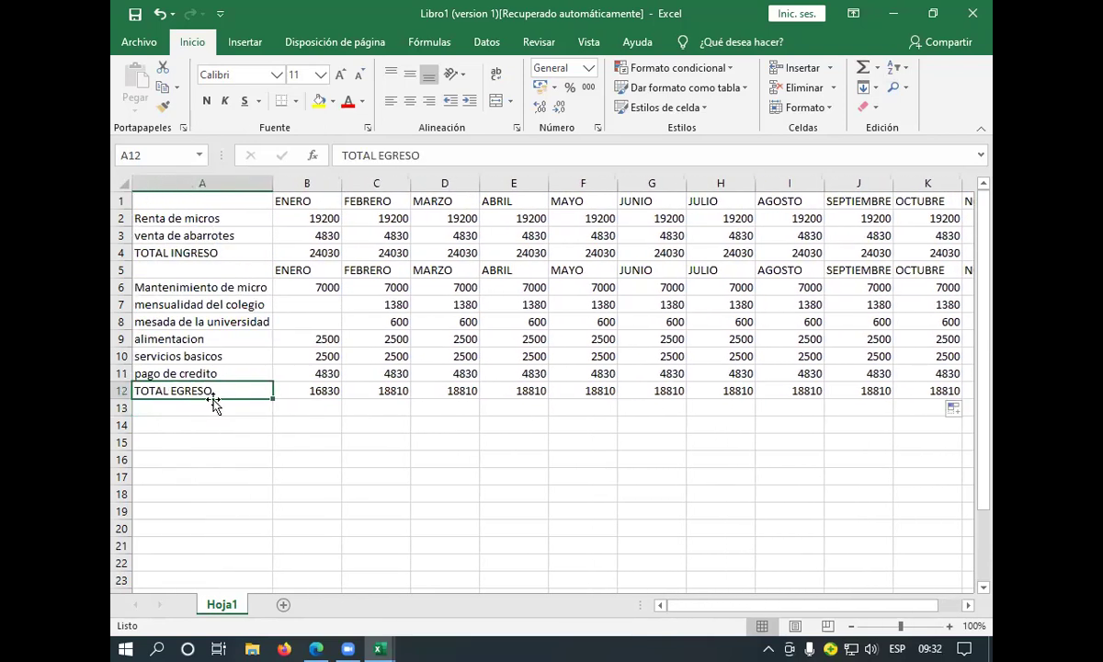
Highlight the TOTAL INGRESO and TOTAL EGRESO label cells with yellow fill
{"action": "left_click", "coordinate": [232, 250]}
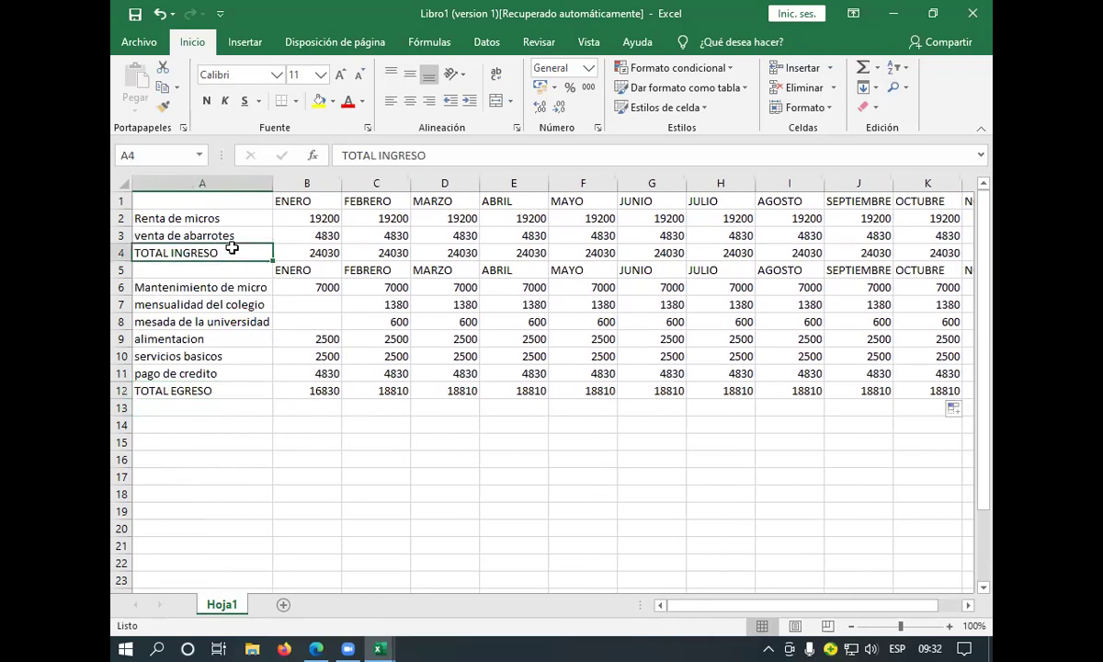
{"action": "left_click", "coordinate": [318, 102]}
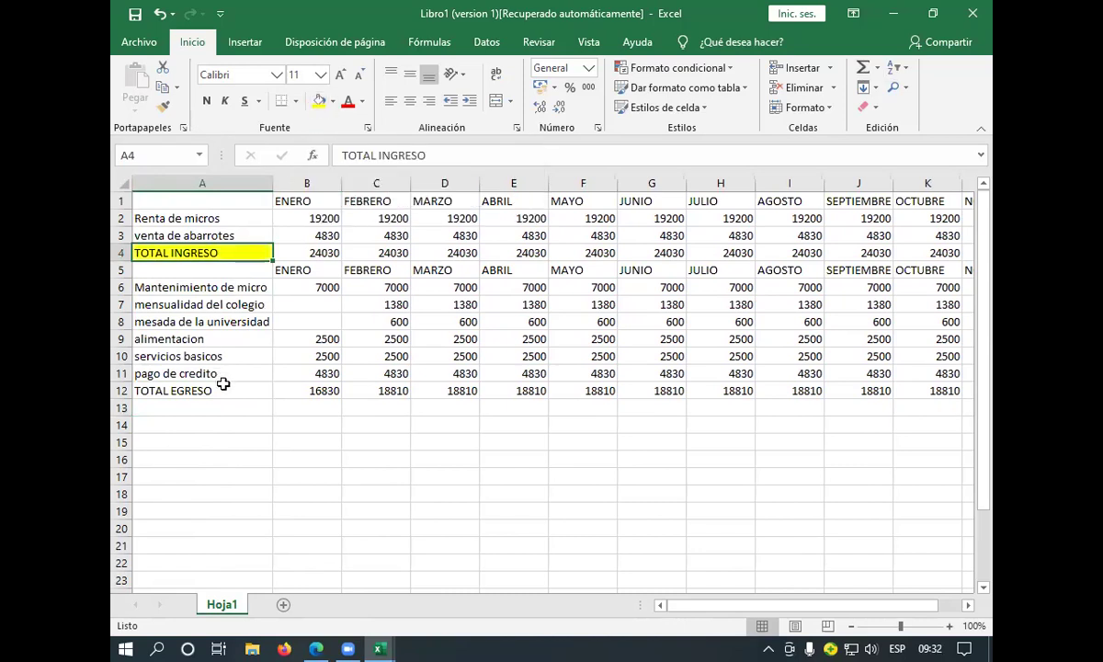
{"action": "left_click", "coordinate": [223, 387]}
{"action": "left_click", "coordinate": [318, 102]}
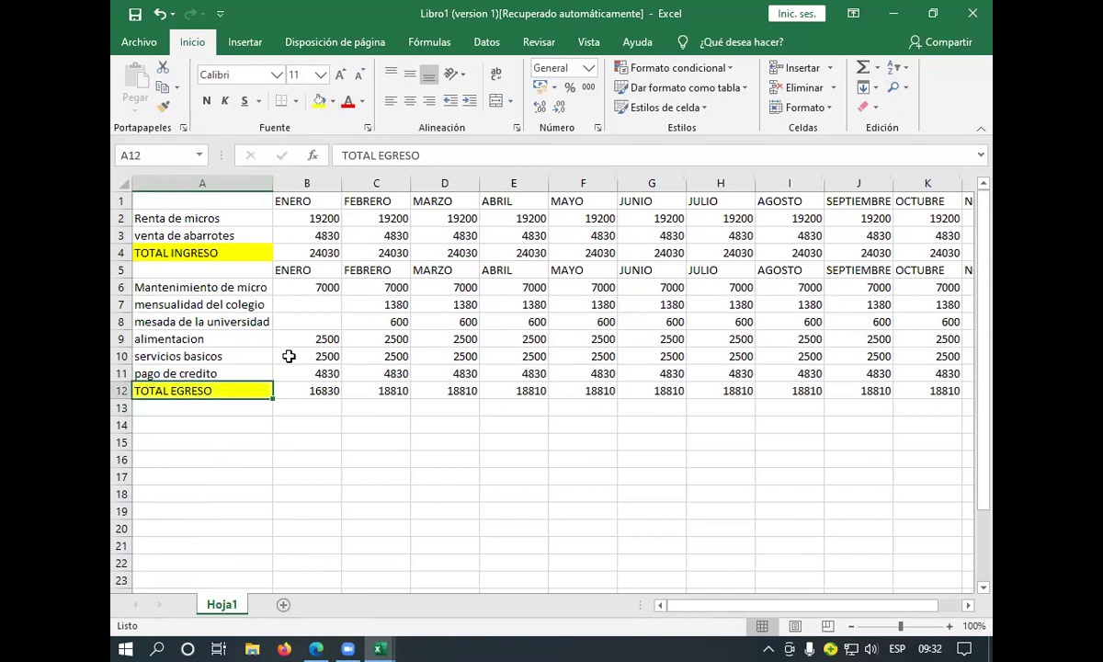
Review the new micro loan terms in flujo de caja #1.pdf alongside the ENERO TOTAL INGRESO and TOTAL EGRESO in the workbook
{"action": "left_click", "coordinate": [299, 411]}
{"action": "left_click", "coordinate": [262, 413]}
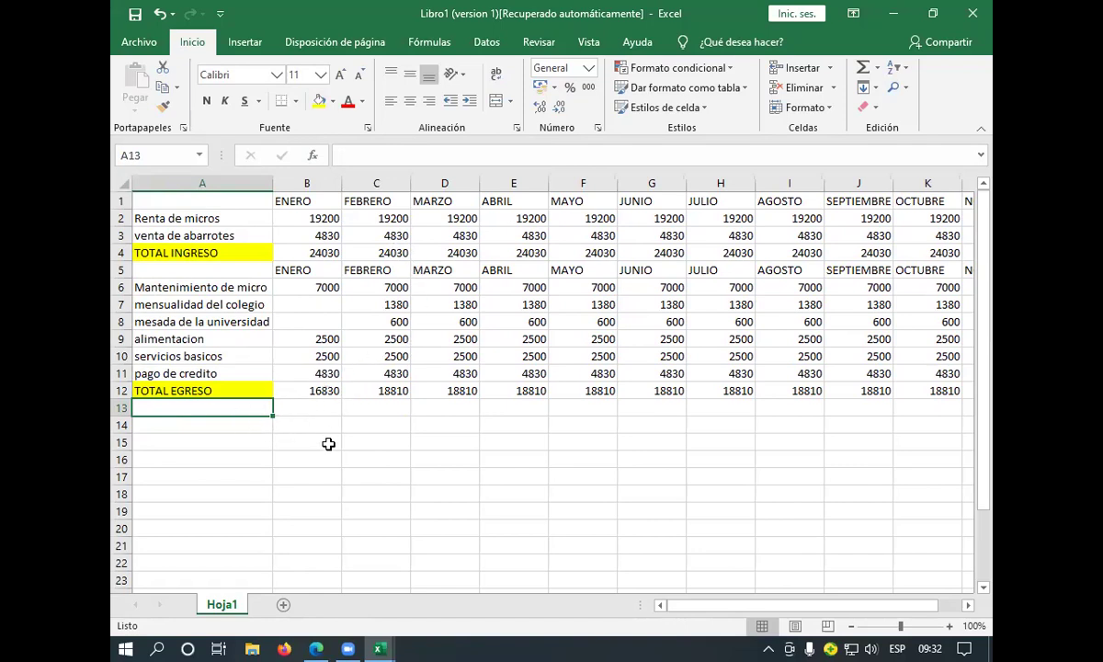
{"action": "mouse_move", "coordinate": [312, 643]}
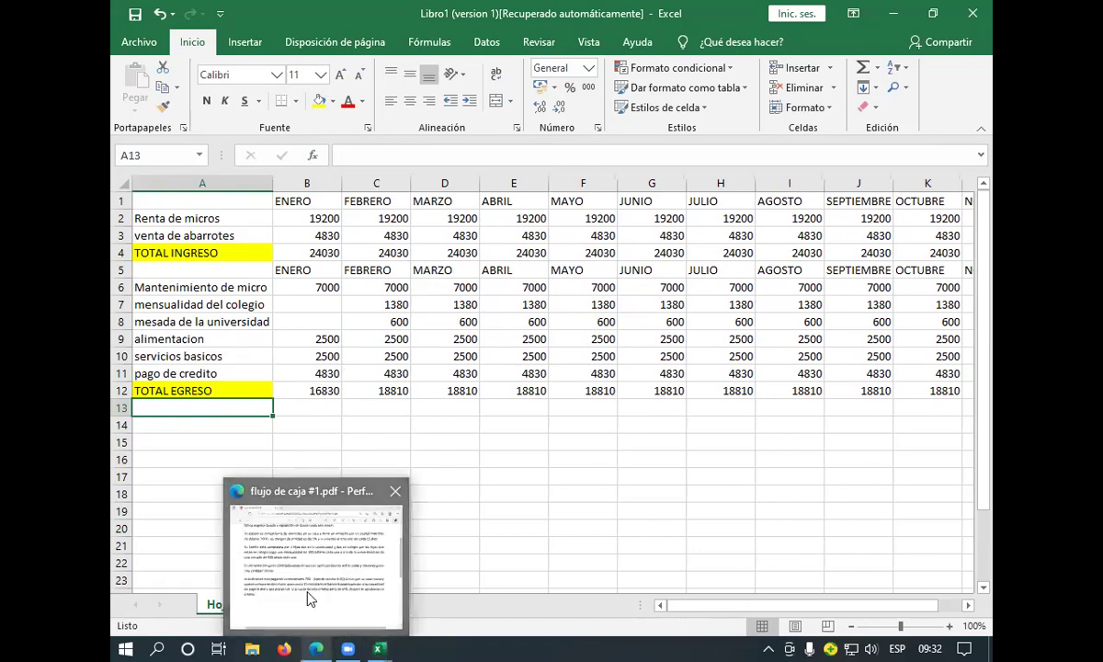
{"action": "left_click", "coordinate": [290, 563]}
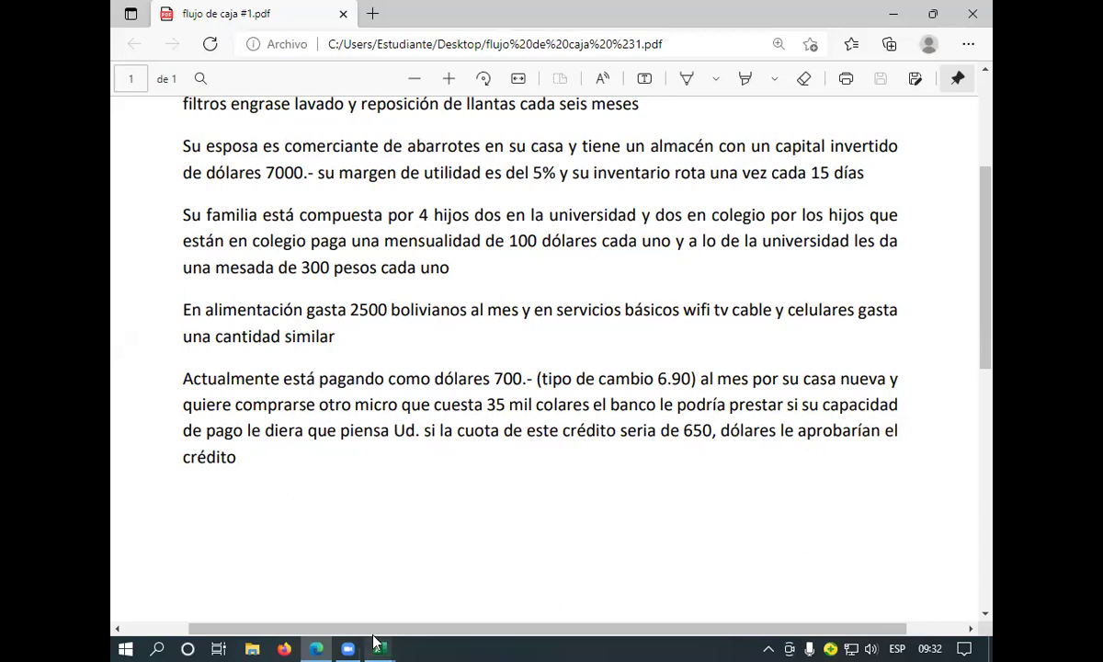
{"action": "mouse_move", "coordinate": [375, 644]}
{"action": "left_click", "coordinate": [438, 585]}
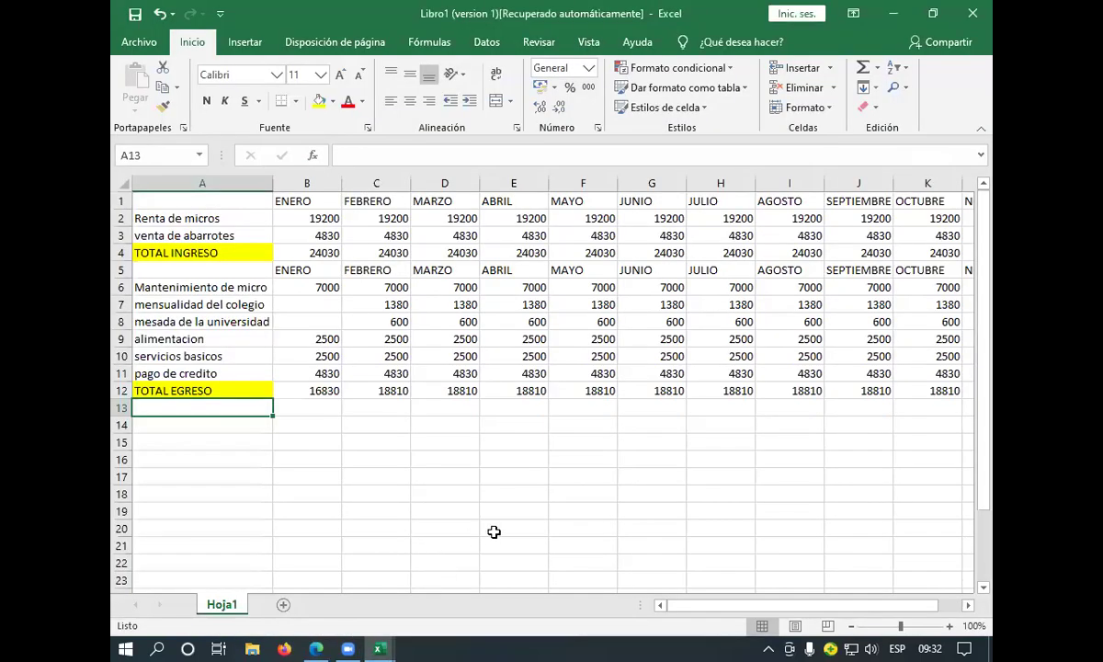
{"action": "left_click", "coordinate": [313, 390]}
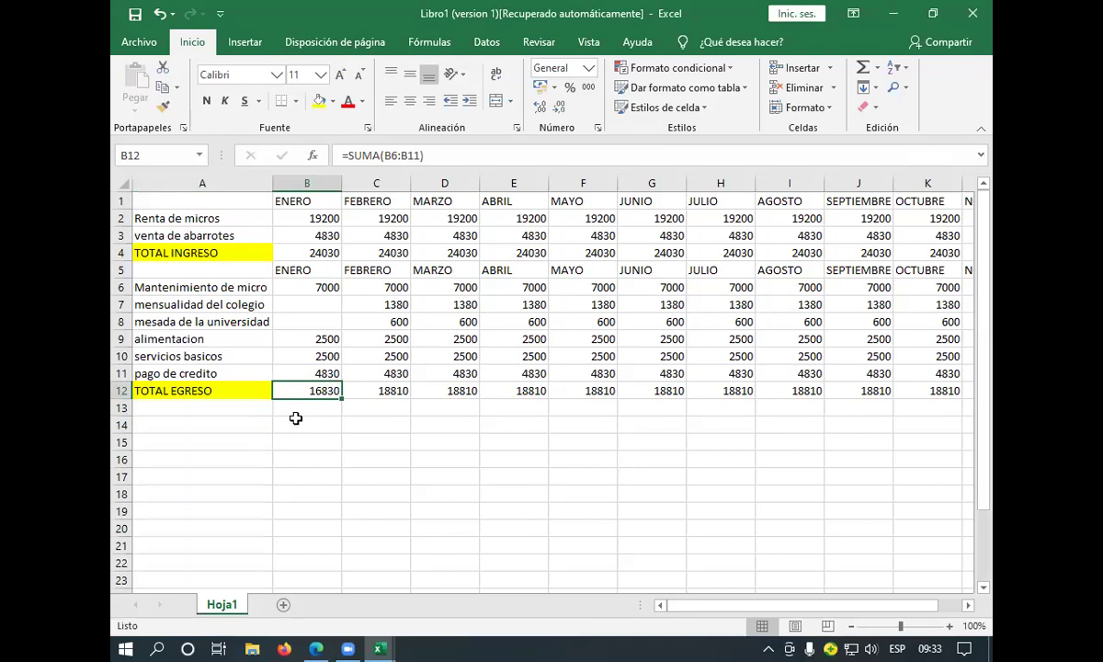
{"action": "left_click", "coordinate": [320, 250]}
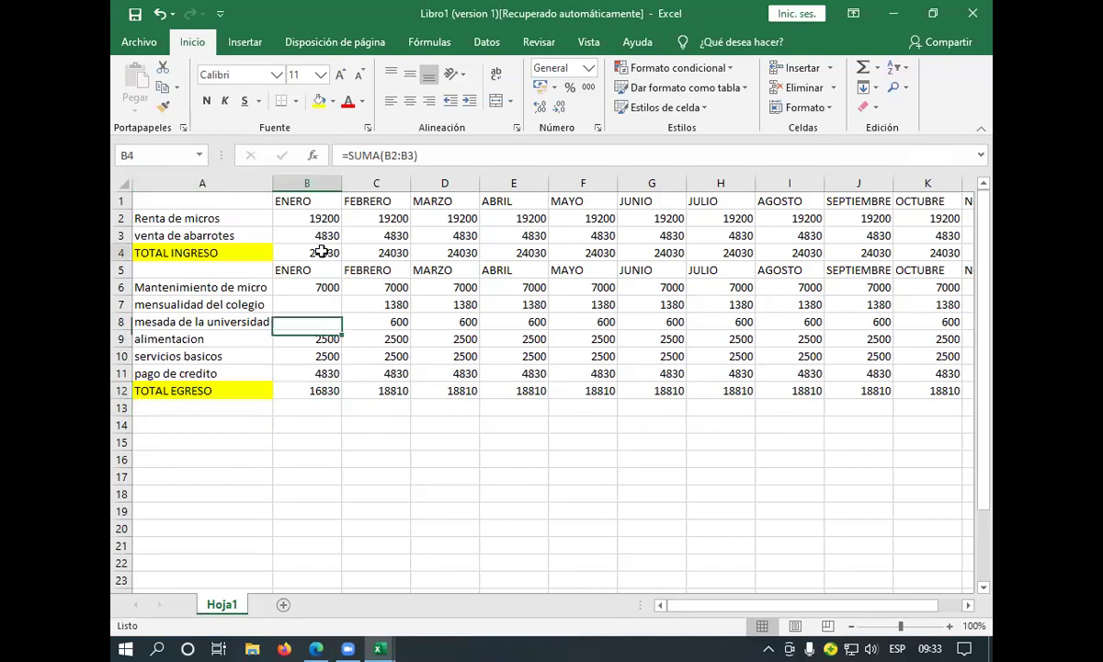
{"action": "left_click", "coordinate": [309, 422]}
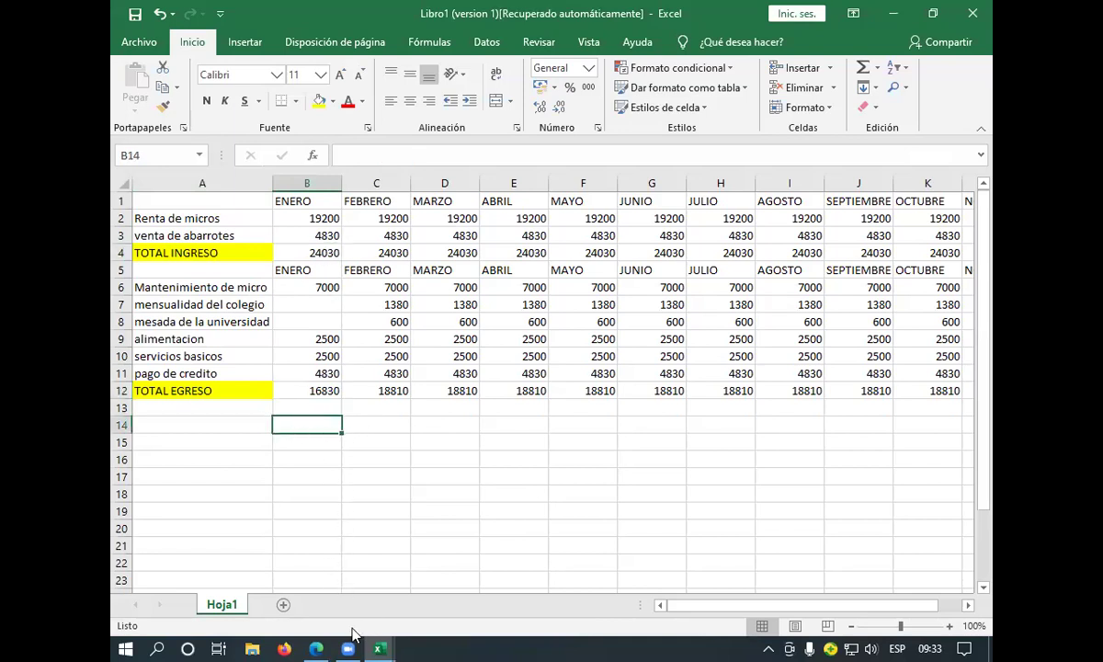
{"action": "mouse_move", "coordinate": [322, 644]}
{"action": "left_click", "coordinate": [309, 556]}
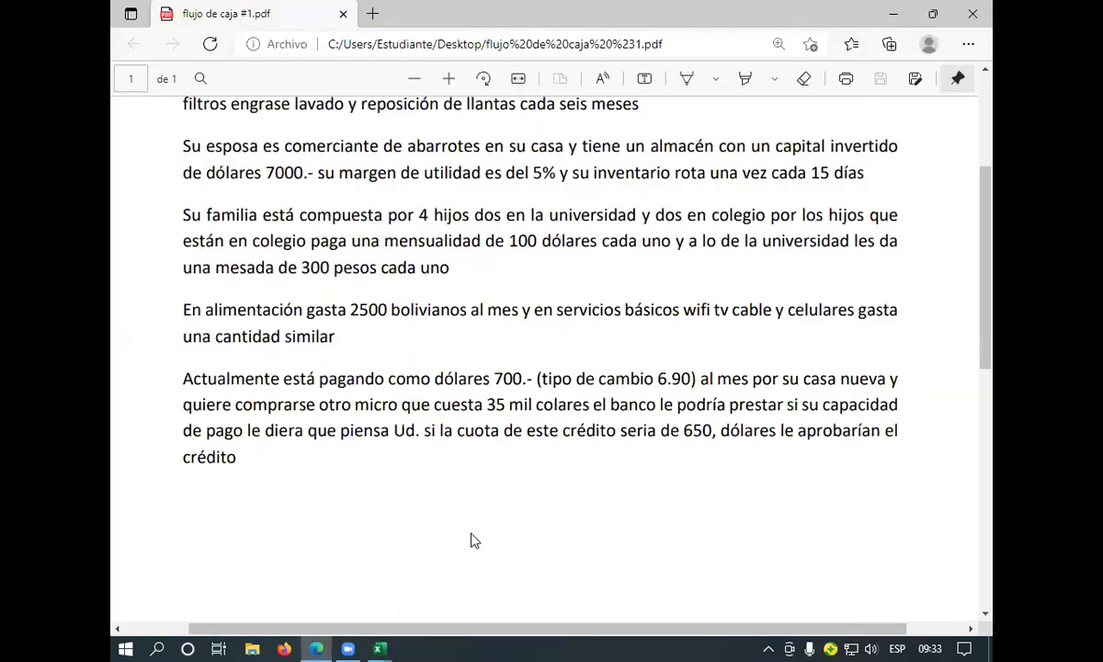
{"action": "mouse_move", "coordinate": [378, 648]}
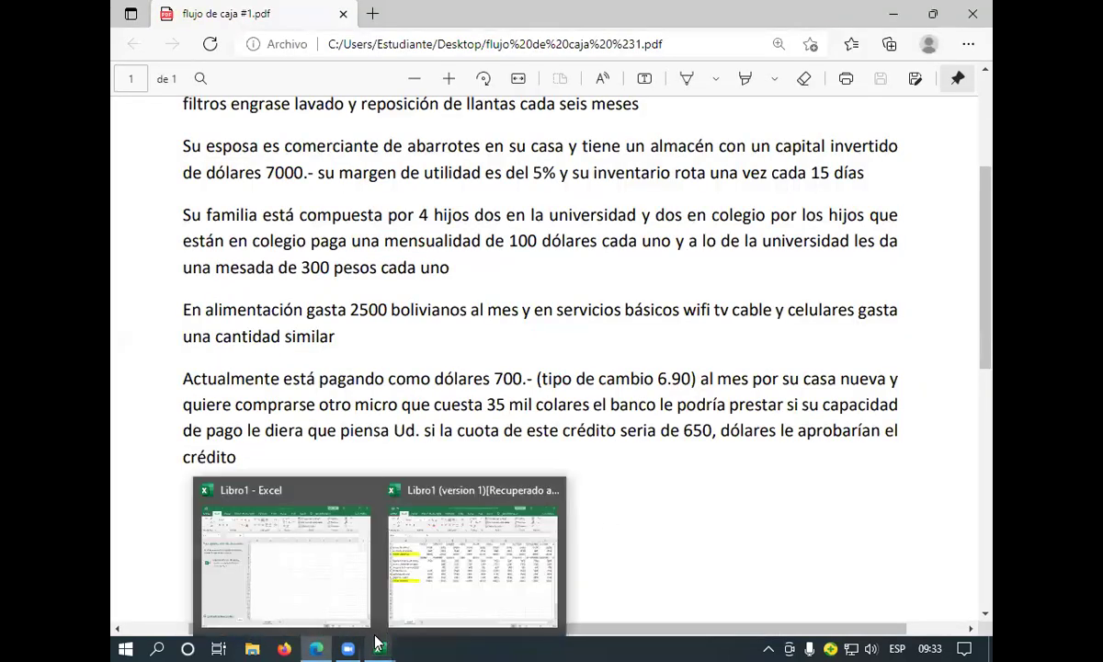
{"action": "left_click", "coordinate": [442, 608]}
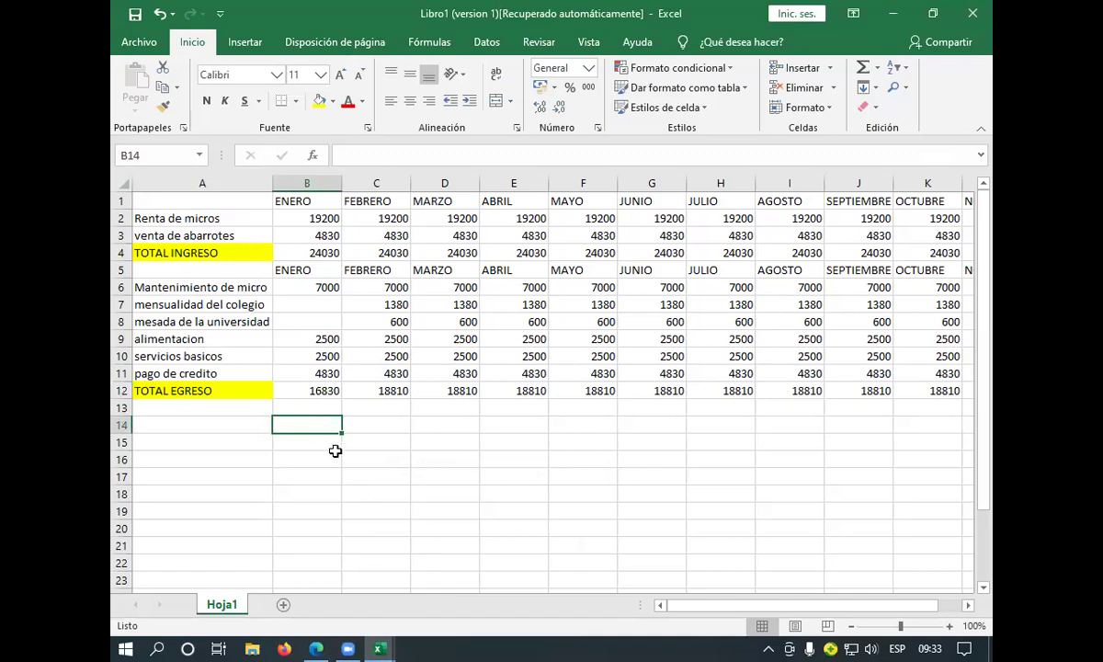
Review the new micro loan instalment in flujo de caja #1.pdf against the ENERO TOTAL EGRESO in the workbook
{"action": "left_click", "coordinate": [321, 390]}
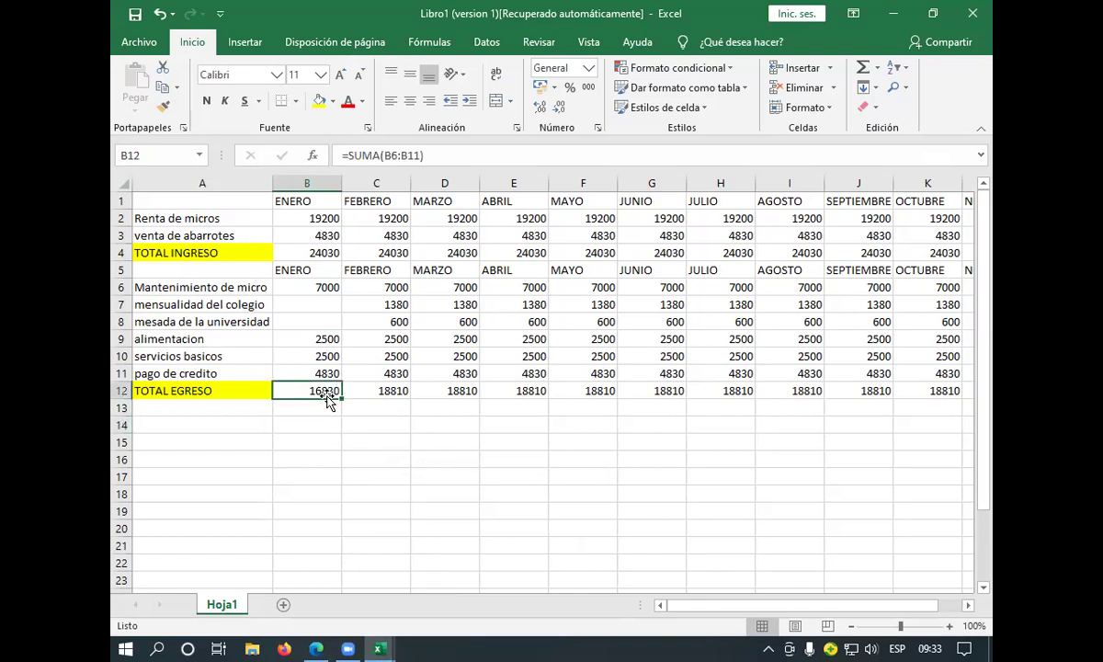
{"action": "key", "text": "Return"}
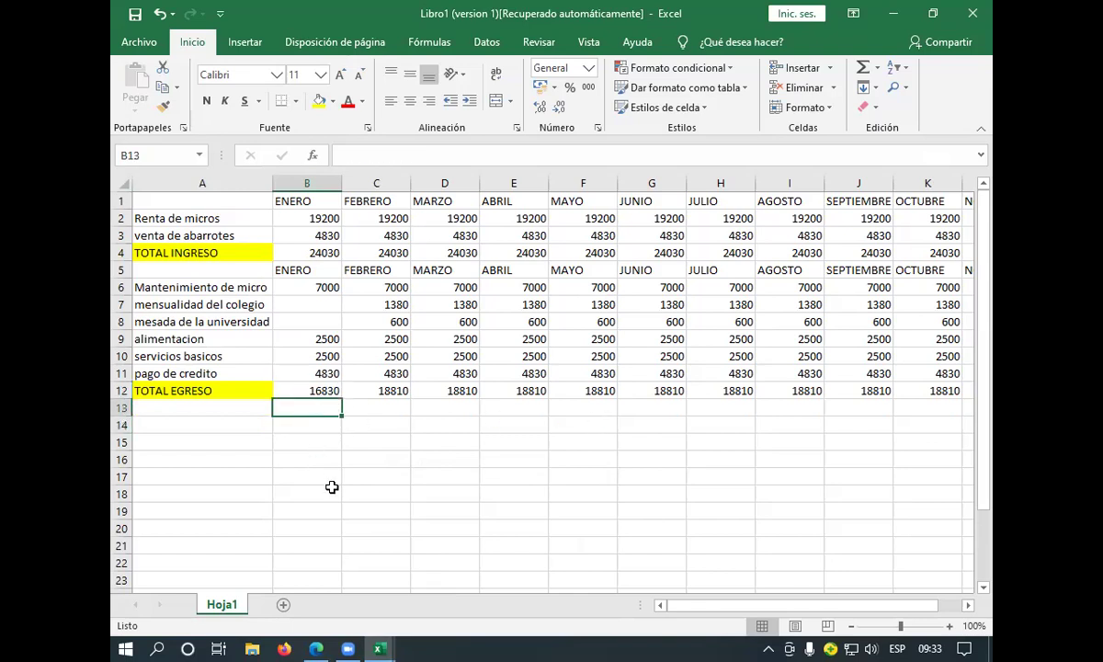
{"action": "mouse_move", "coordinate": [318, 646]}
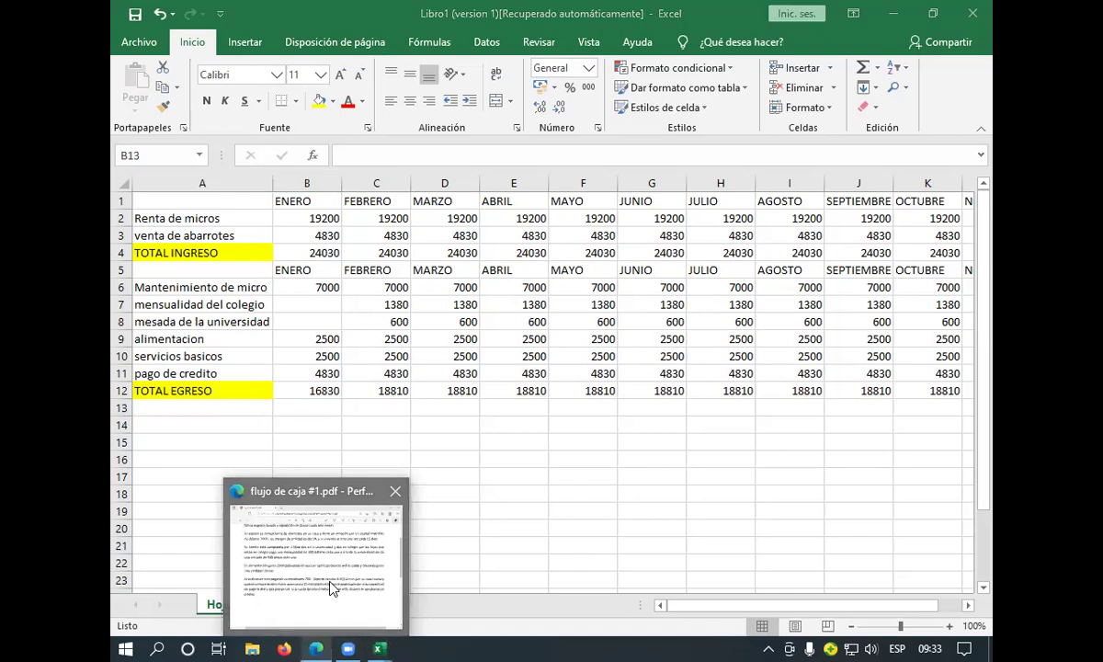
{"action": "left_click", "coordinate": [333, 588]}
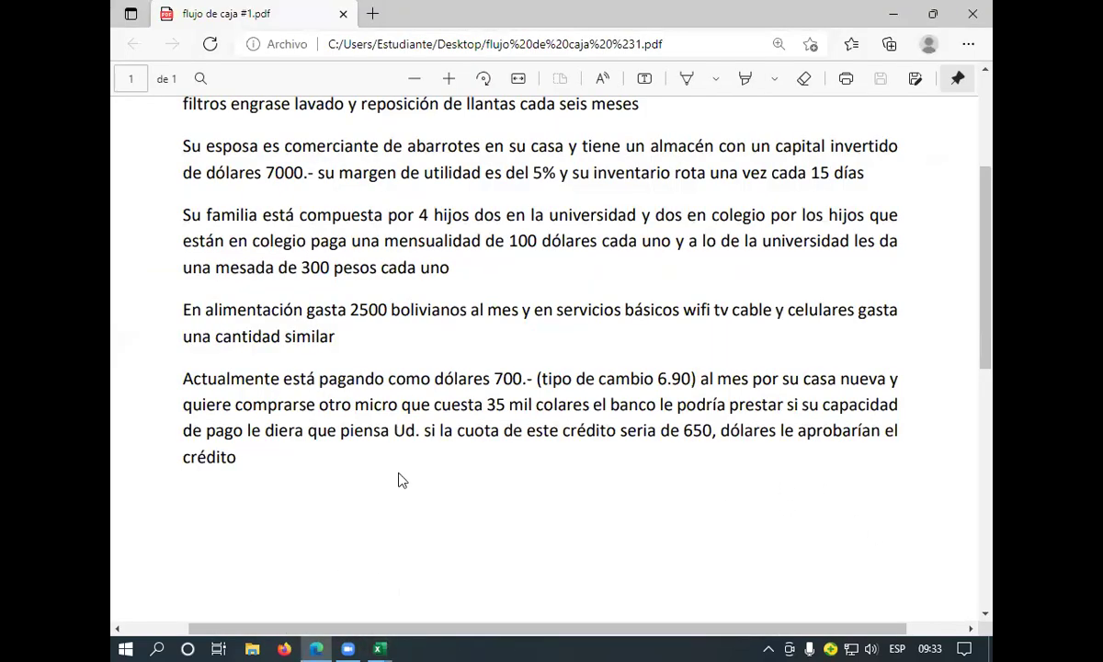
{"action": "mouse_move", "coordinate": [378, 643]}
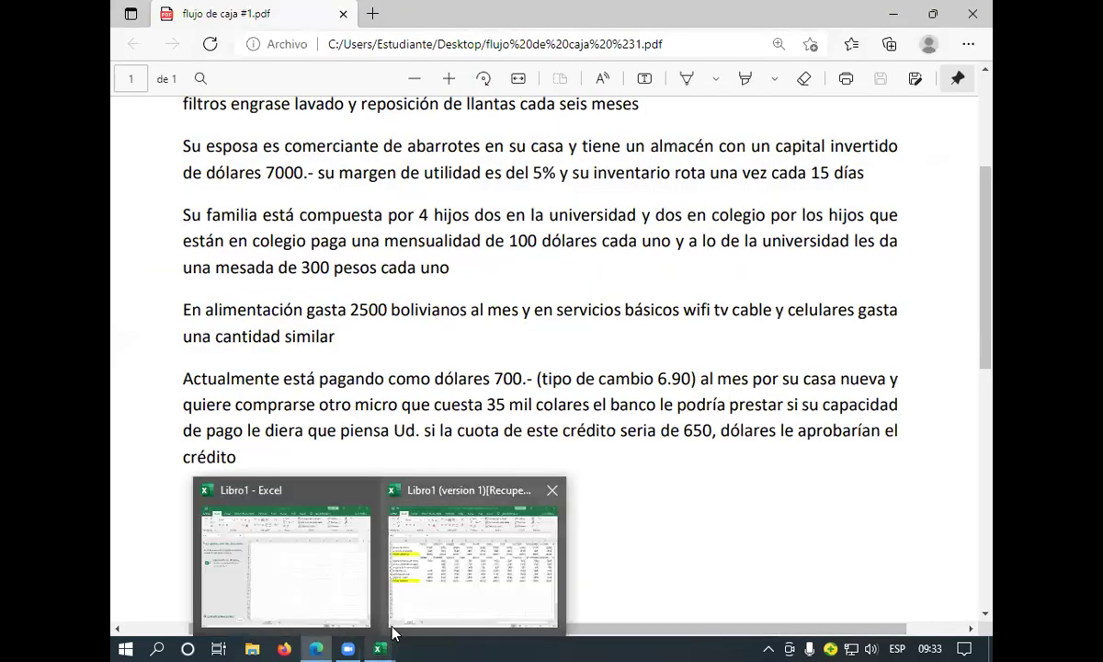
{"action": "left_click", "coordinate": [444, 576]}
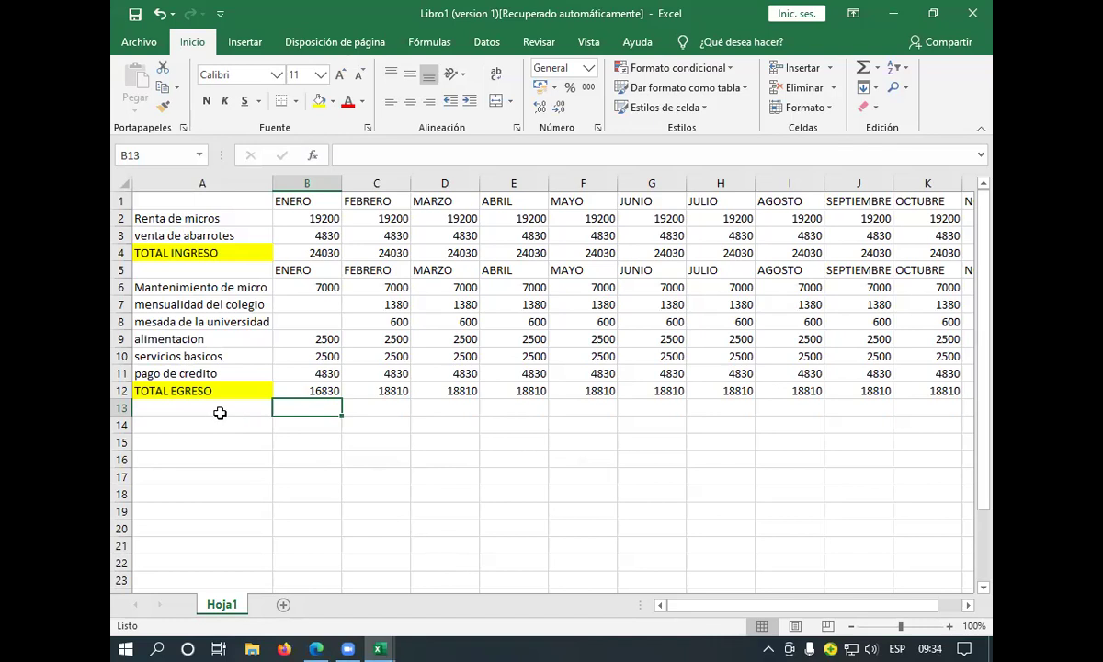
Label A13 as "Difer. Ingreso-Egreso" and slightly widen the SEPTIEMBRE column
{"action": "left_click", "coordinate": [217, 411]}
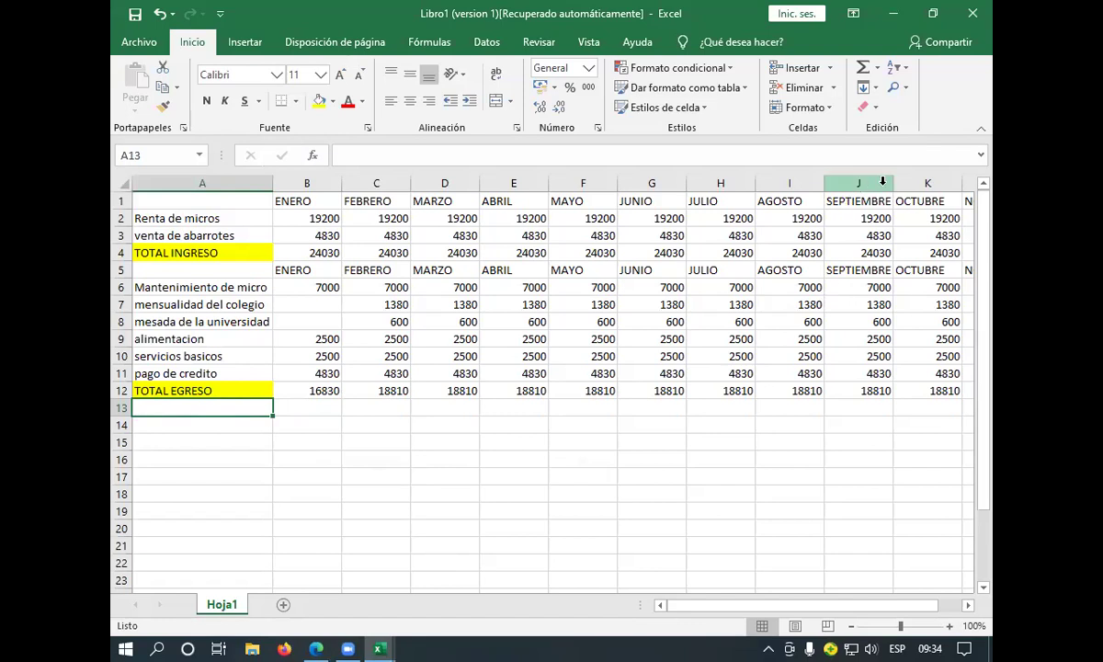
{"action": "left_click_drag", "start_coordinate": [895, 180], "coordinate": [903, 180]}
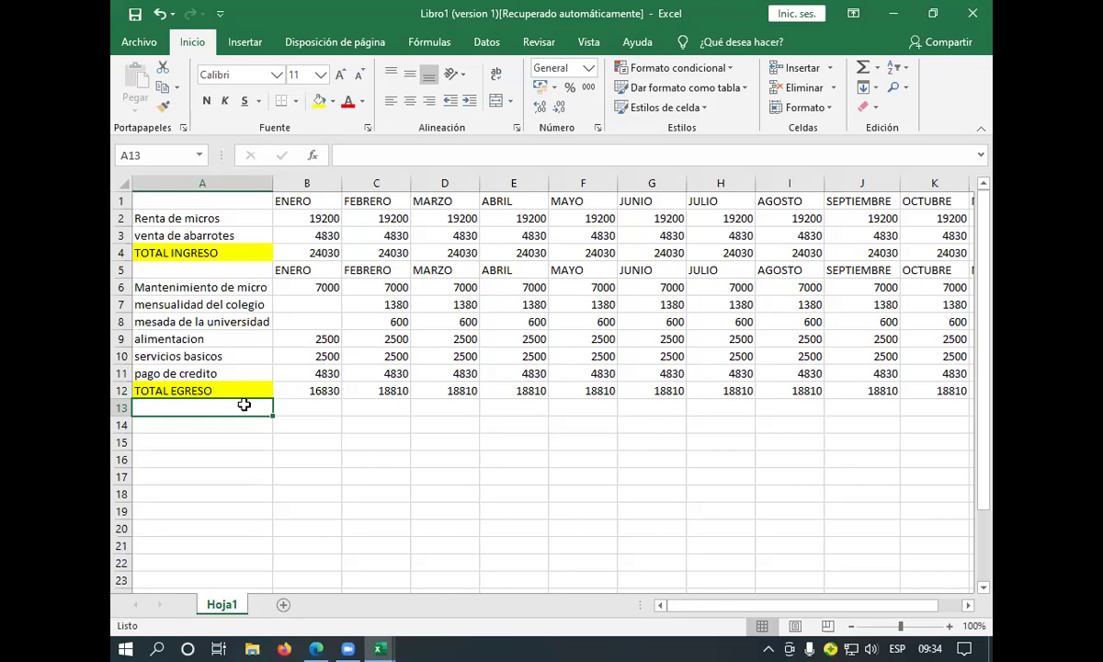
{"action": "type", "text": "D"}
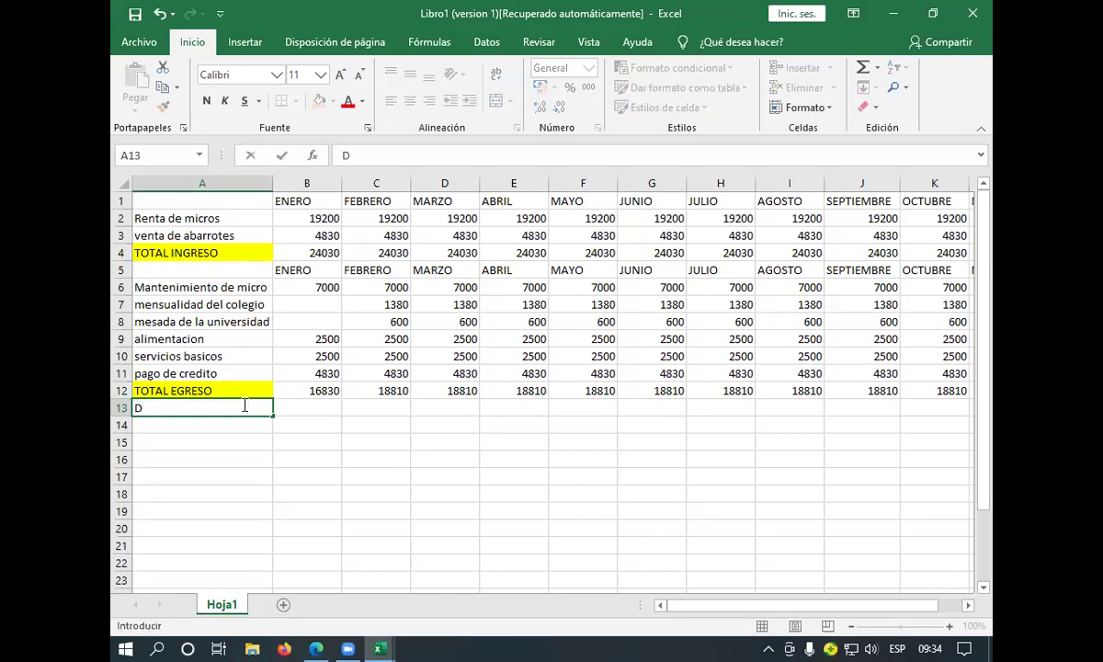
{"action": "type", "text": "ifer. Ingrso"}
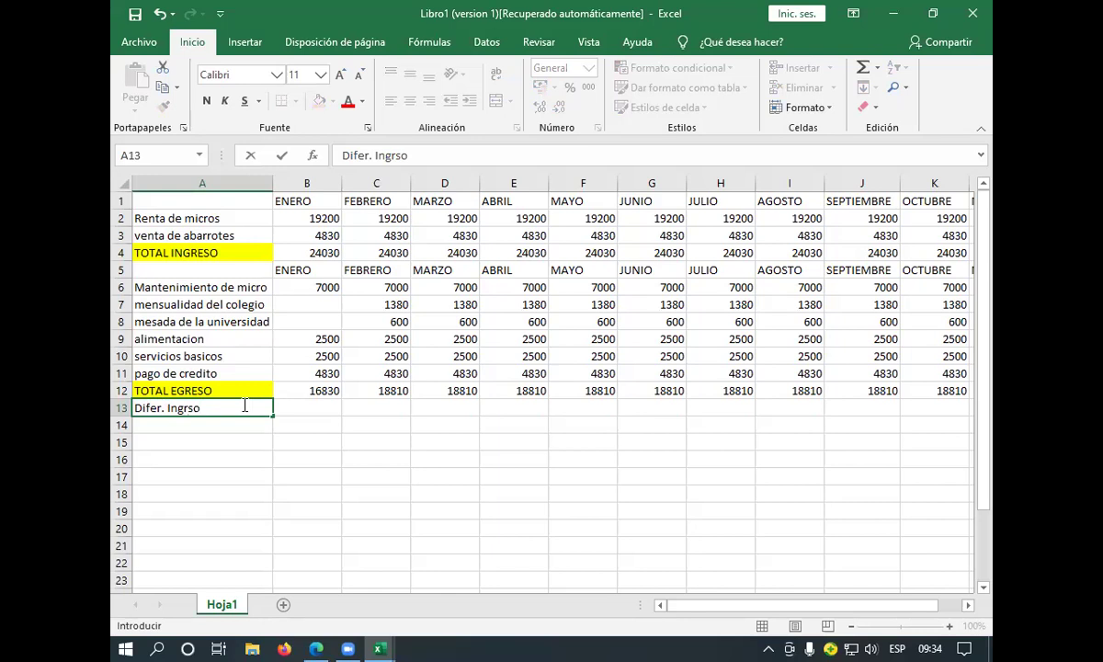
{"action": "type", "text": "-Egreso"}
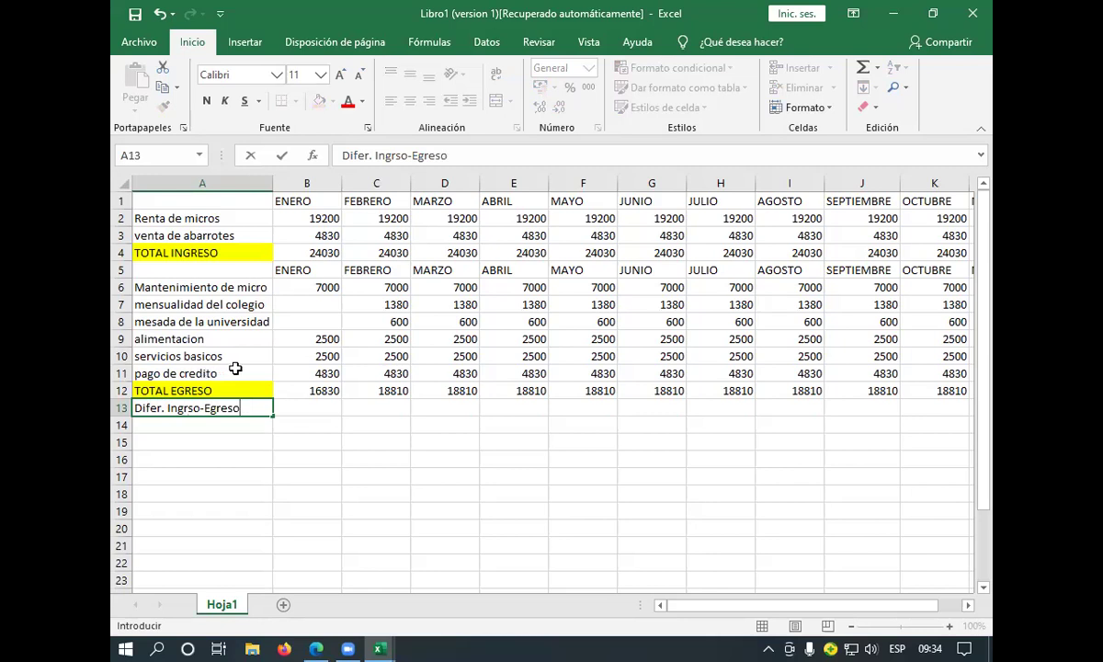
{"action": "left_click", "coordinate": [287, 403]}
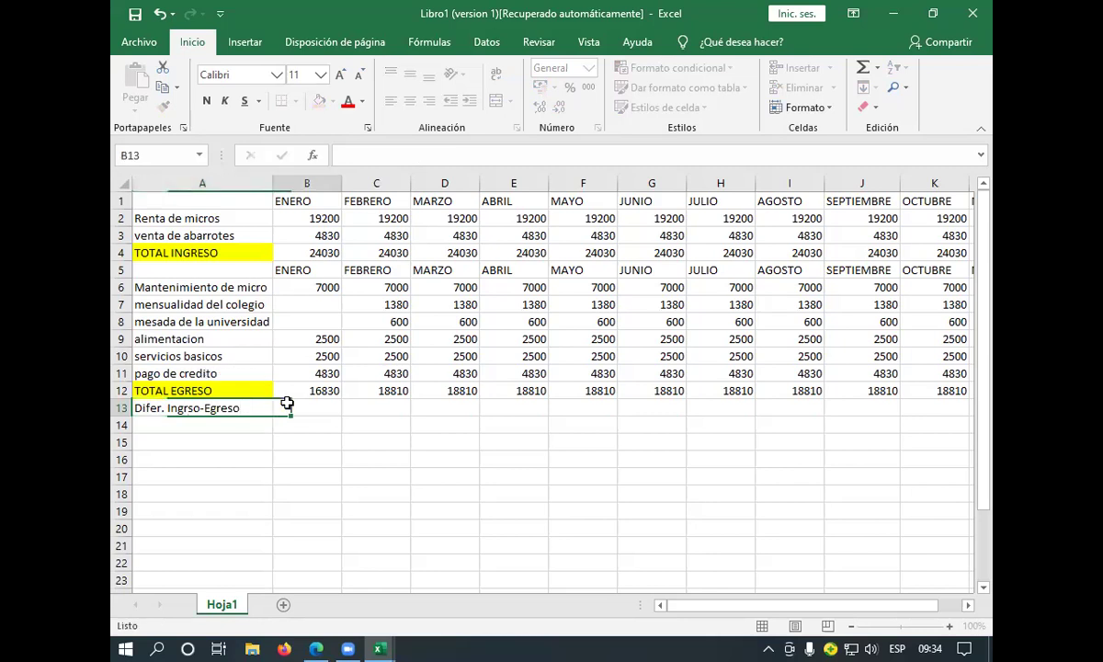
{"action": "double_click", "coordinate": [188, 408]}
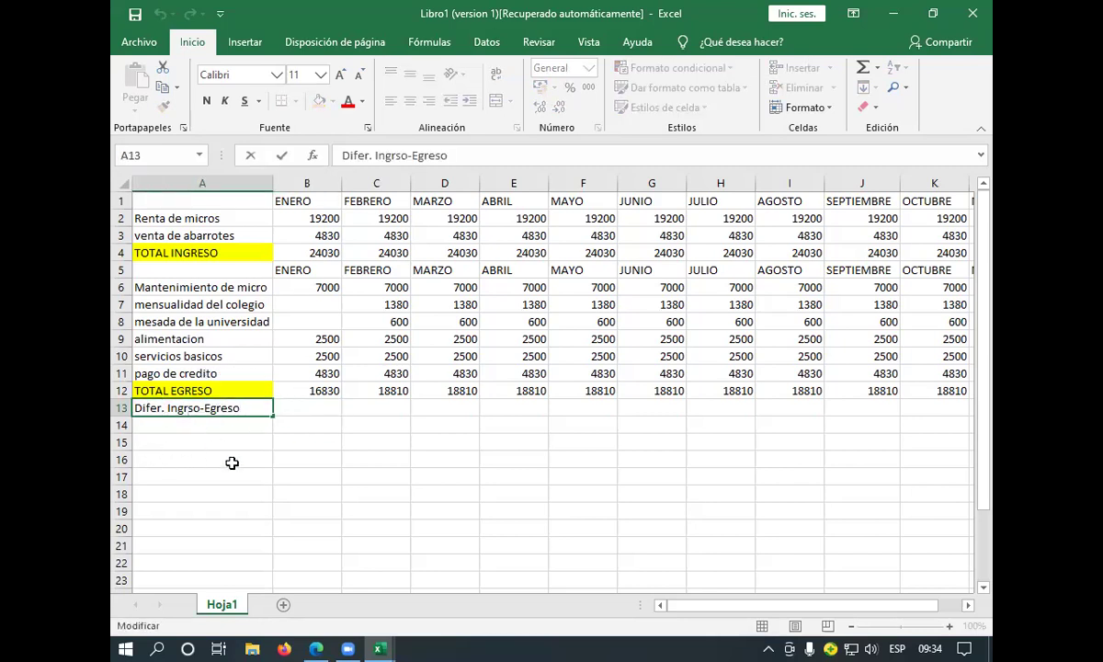
{"action": "type", "text": "e"}
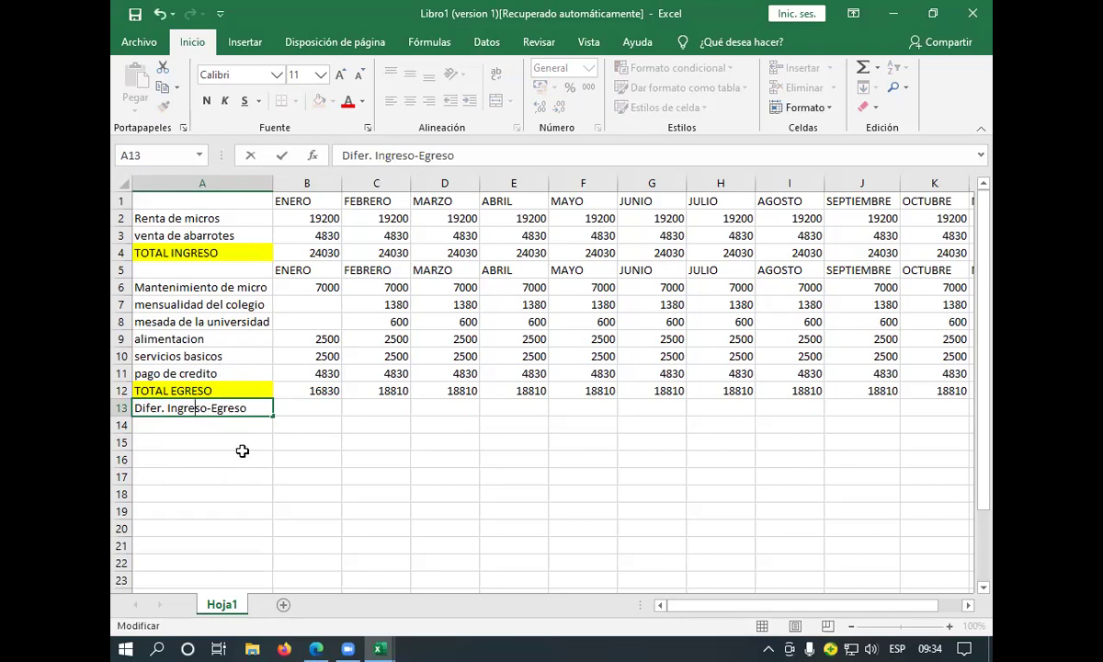
{"action": "left_click", "coordinate": [286, 407]}
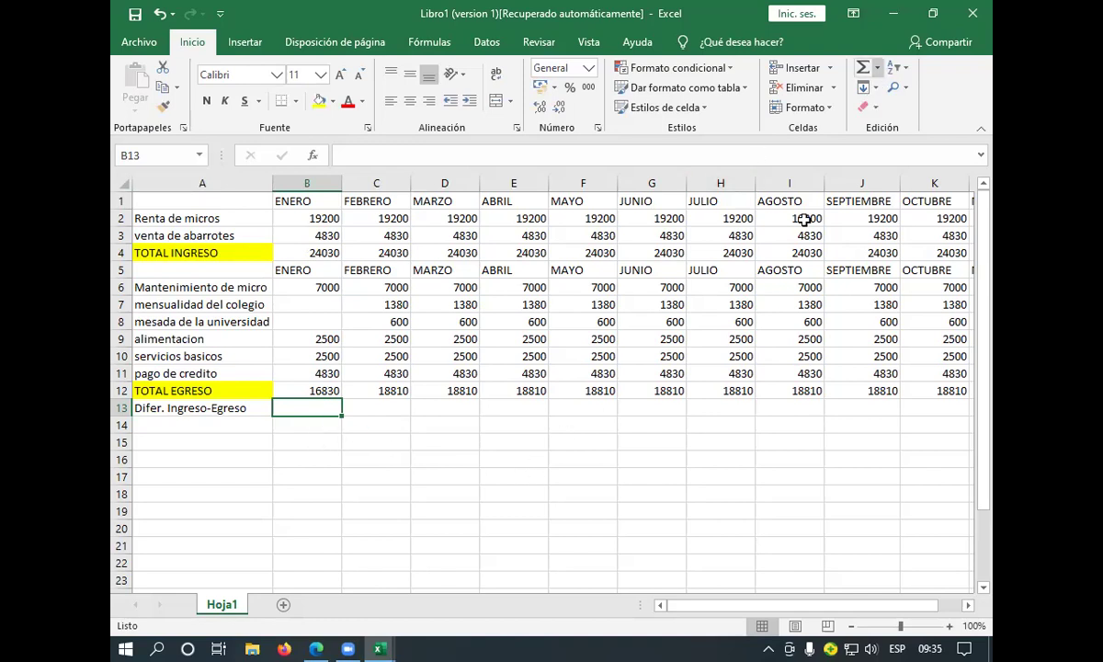
{"action": "left_click", "coordinate": [863, 67]}
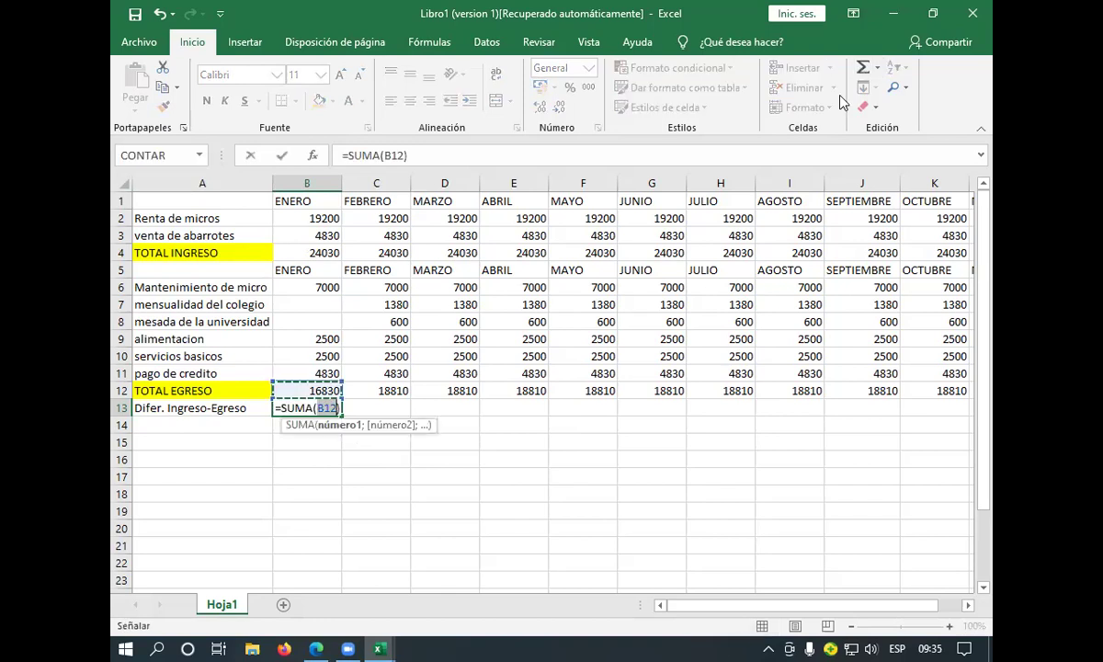
{"action": "left_click", "coordinate": [317, 373]}
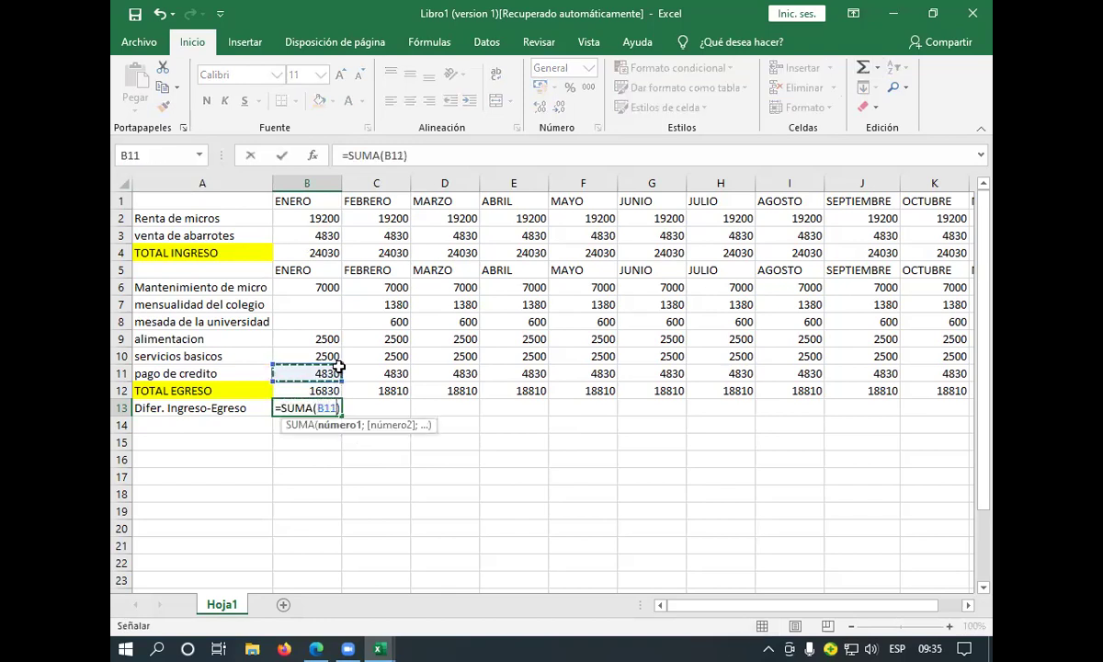
{"action": "key", "text": "BackSpace"}
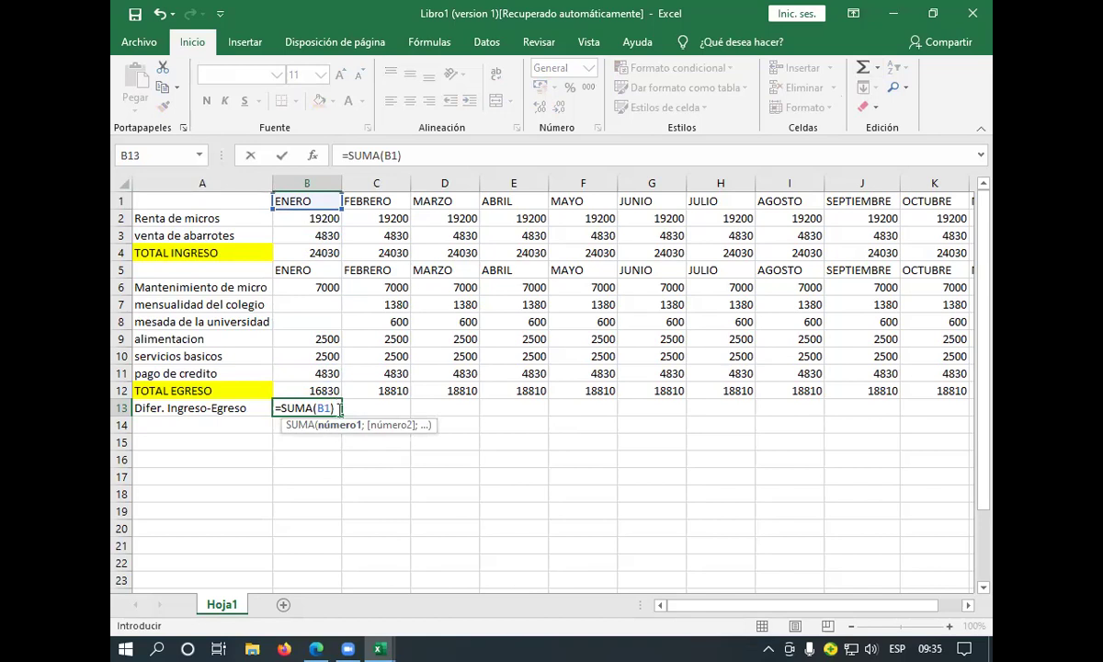
{"action": "left_click", "coordinate": [336, 407]}
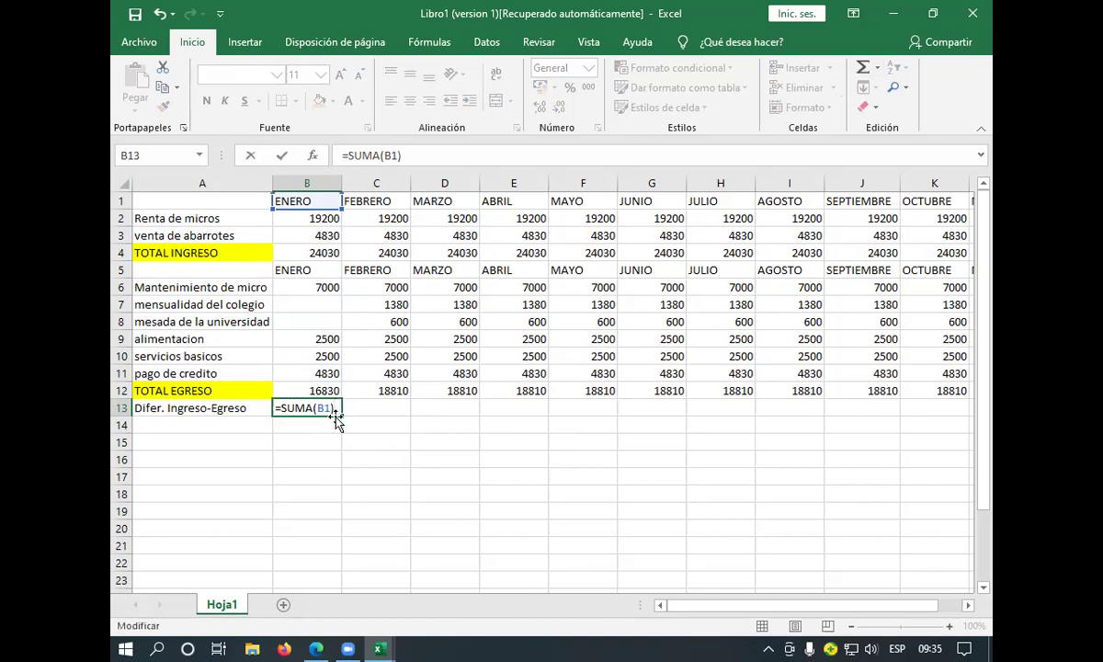
{"action": "key", "text": "BackSpace"}
{"action": "key", "text": "BackSpace"}
{"action": "key", "text": "BackSpace"}
{"action": "key", "text": "BackSpace"}
{"action": "key", "text": "BackSpace"}
{"action": "key", "text": "BackSpace"}
{"action": "key", "text": "BackSpace"}
{"action": "key", "text": "BackSpace"}
{"action": "key", "text": "BackSpace"}
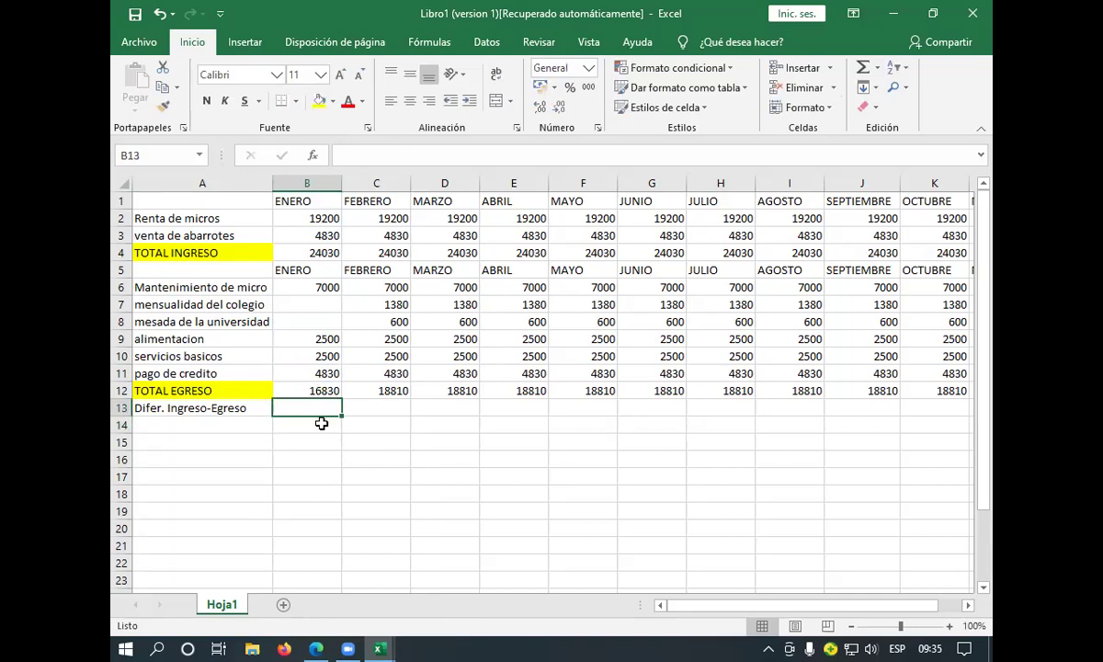
Calculate the ENERO difference in B13 as total income minus total expenses with the formula +B4-B12
{"action": "type", "text": "+"}
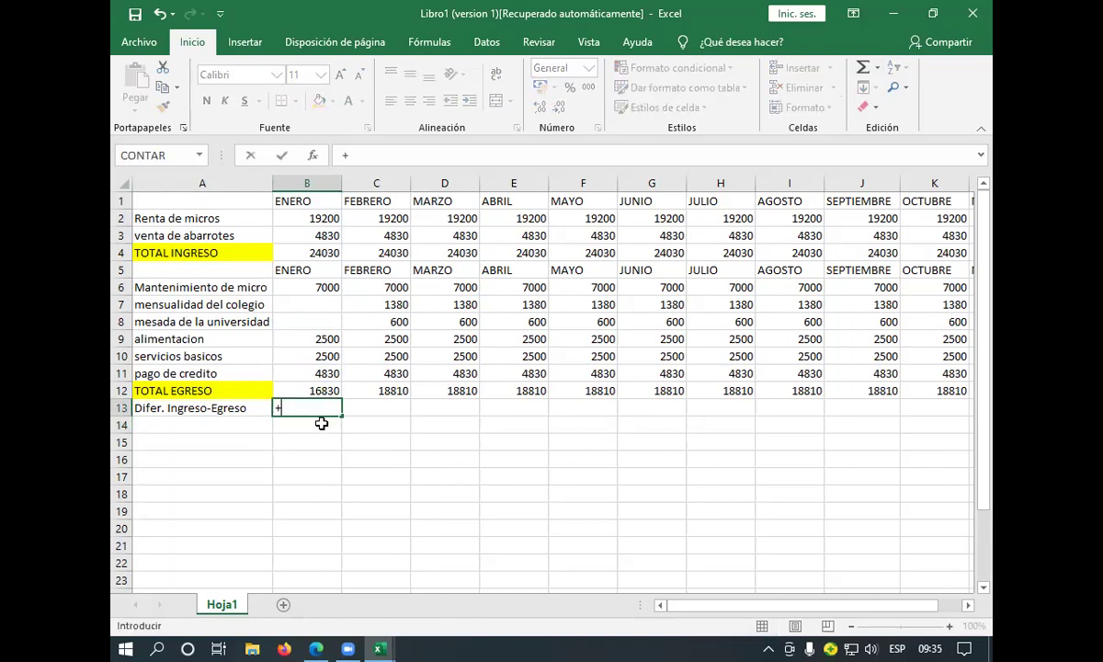
{"action": "left_click", "coordinate": [317, 254]}
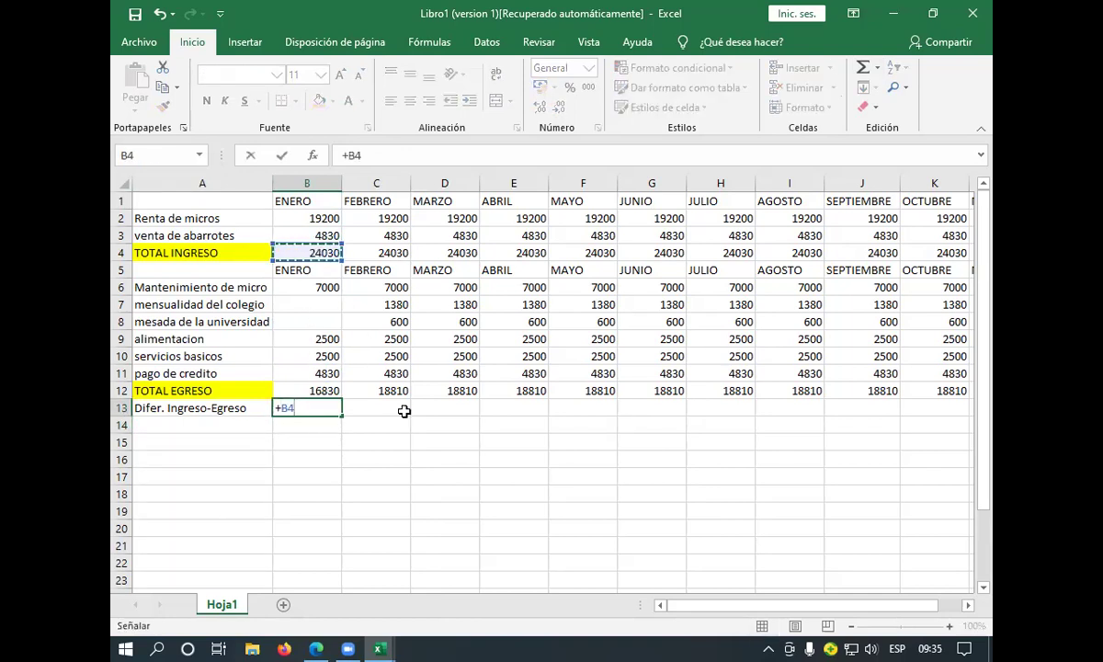
{"action": "type", "text": "-"}
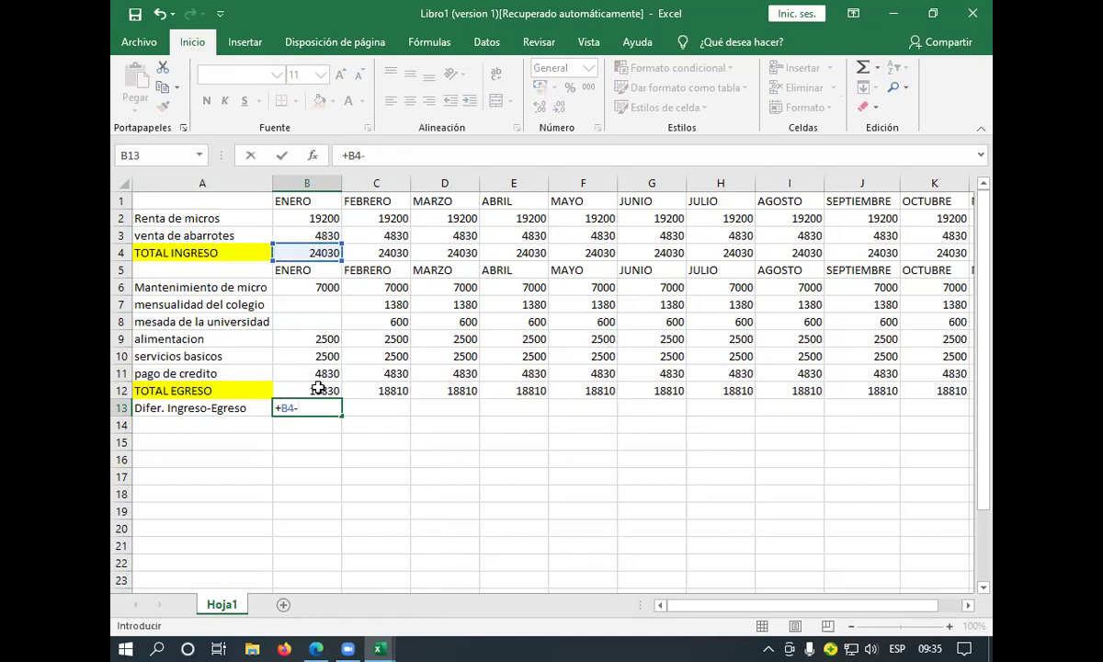
{"action": "left_click", "coordinate": [317, 389]}
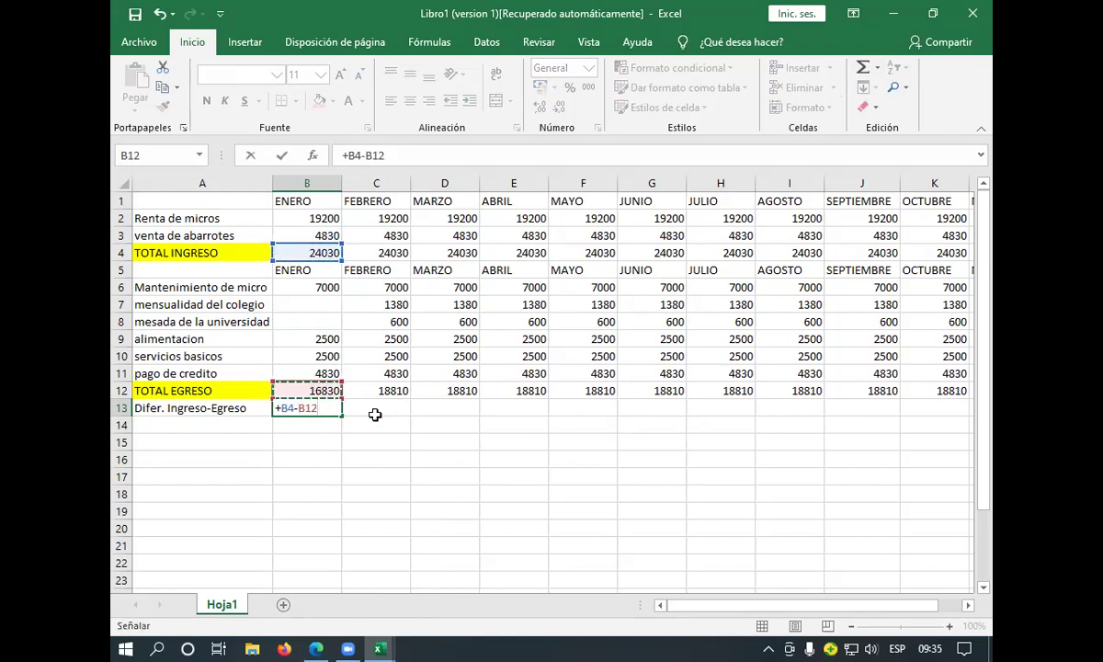
{"action": "key", "text": "Return"}
{"action": "left_click", "coordinate": [304, 404]}
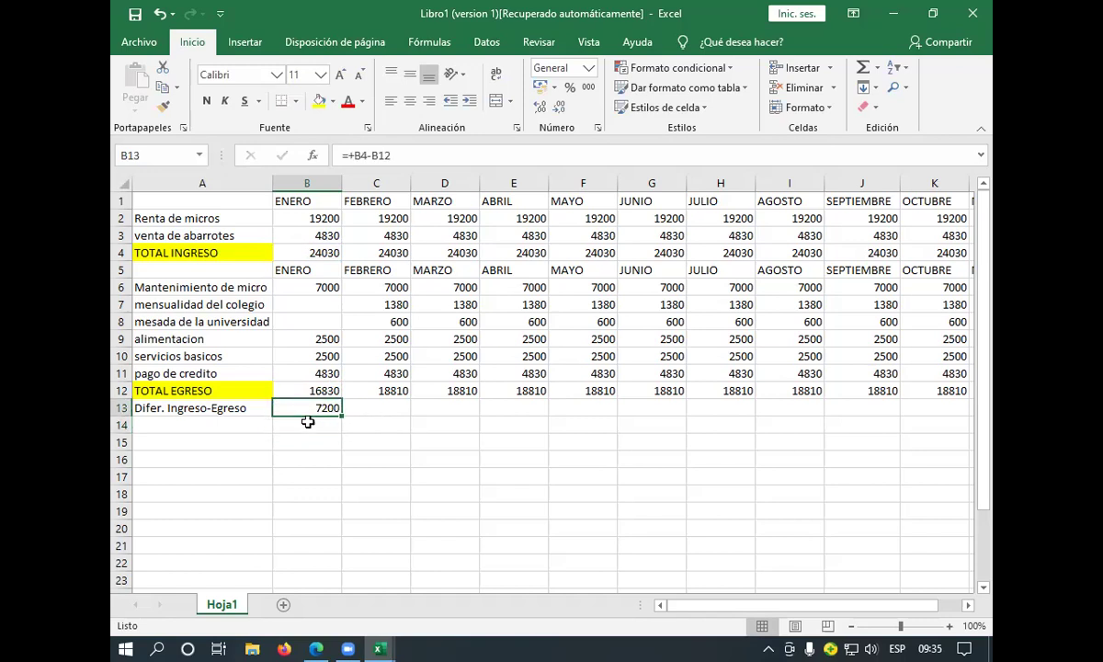
Copy the ENERO income-expense difference across row 13 through DICIEMBRE and check the ENERO and FEBRERO cells
{"action": "mouse_move", "coordinate": [316, 647]}
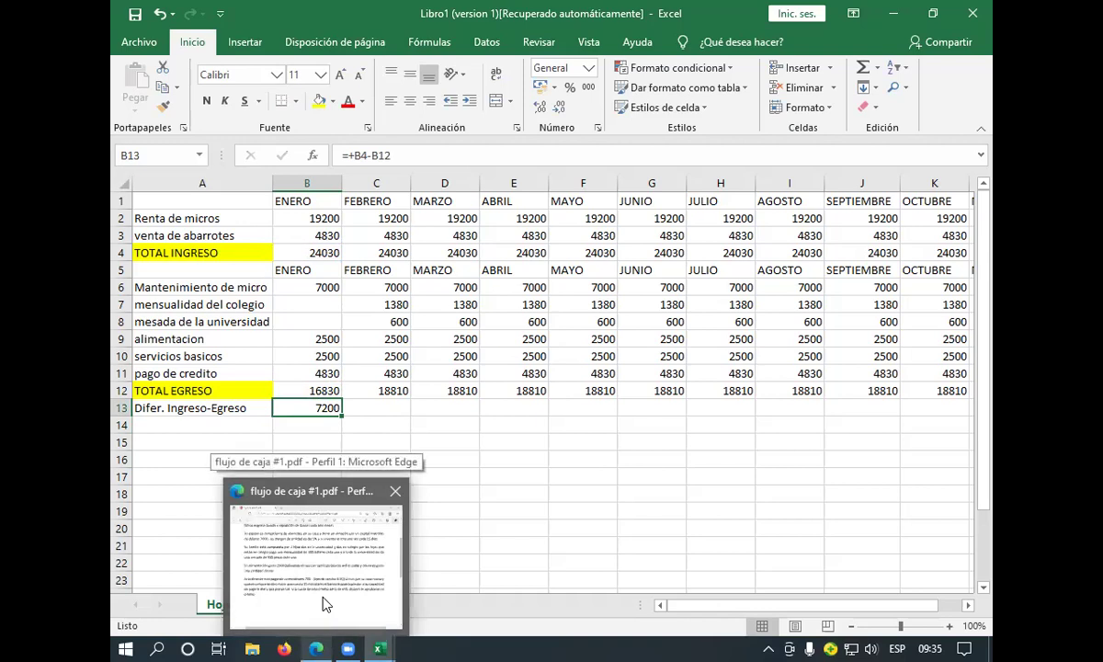
{"action": "left_click_drag", "start_coordinate": [342, 416], "coordinate": [882, 408]}
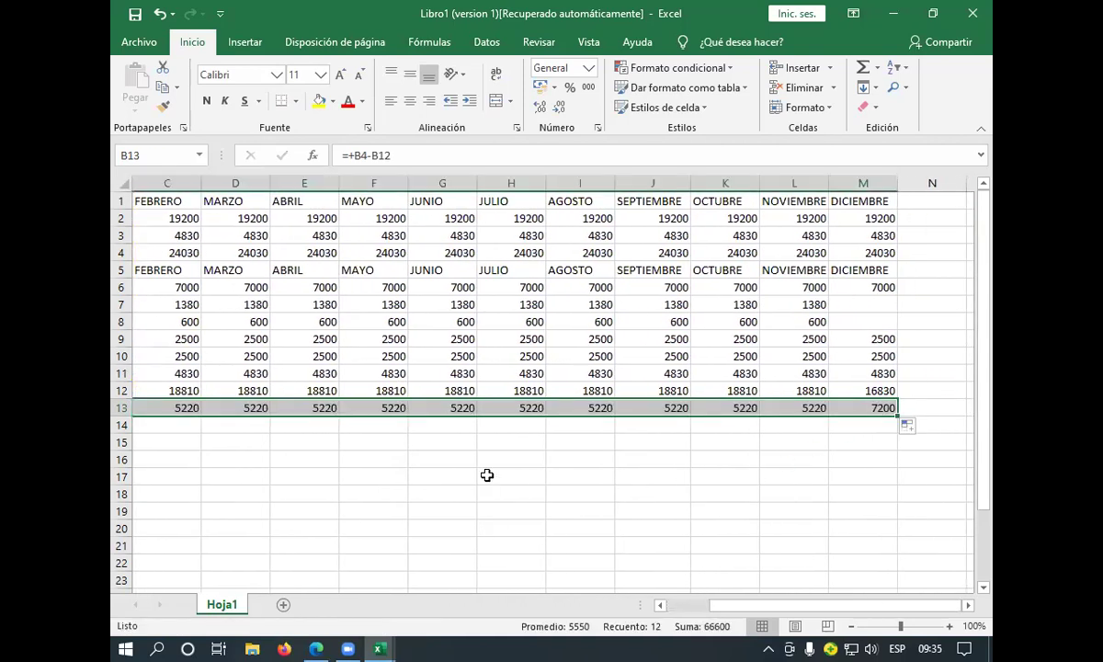
{"action": "left_click", "coordinate": [172, 420]}
{"action": "left_click", "coordinate": [170, 408]}
{"action": "key", "text": "Left"}
{"action": "key", "text": "Left"}
{"action": "left_click", "coordinate": [292, 426]}
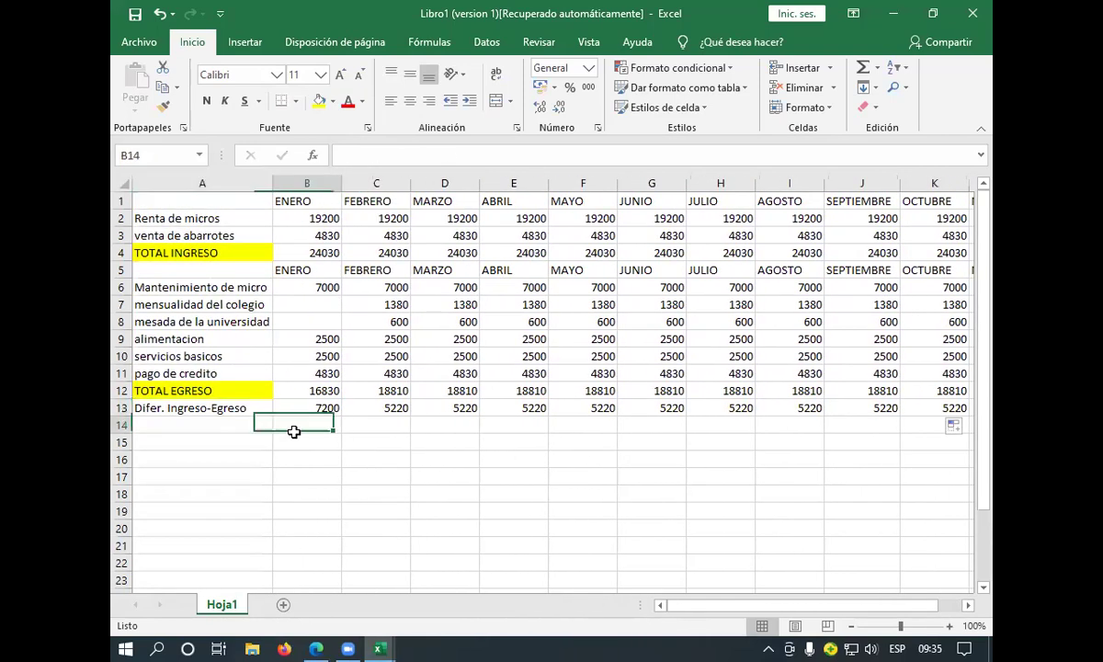
{"action": "left_click", "coordinate": [373, 409]}
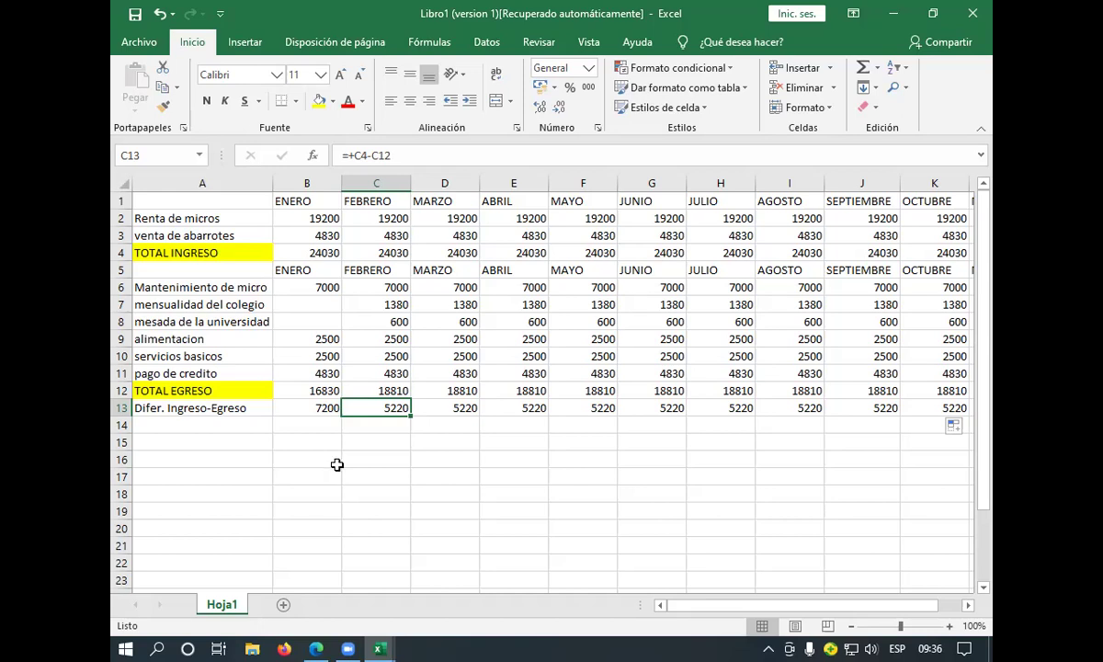
{"action": "left_click", "coordinate": [321, 410]}
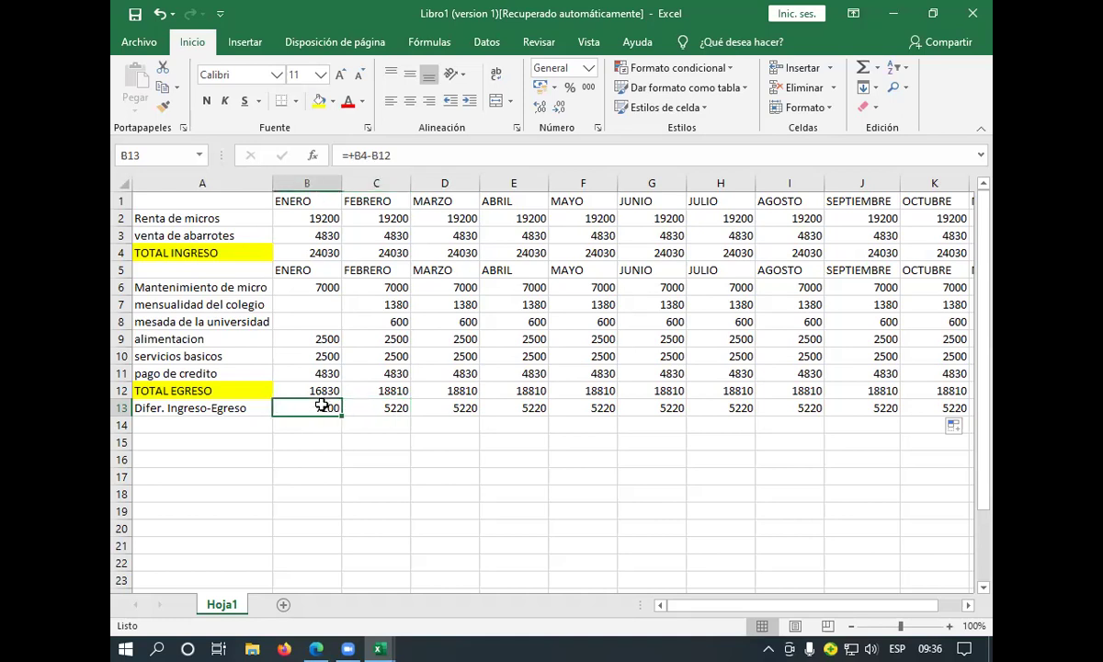
{"action": "left_click", "coordinate": [393, 409]}
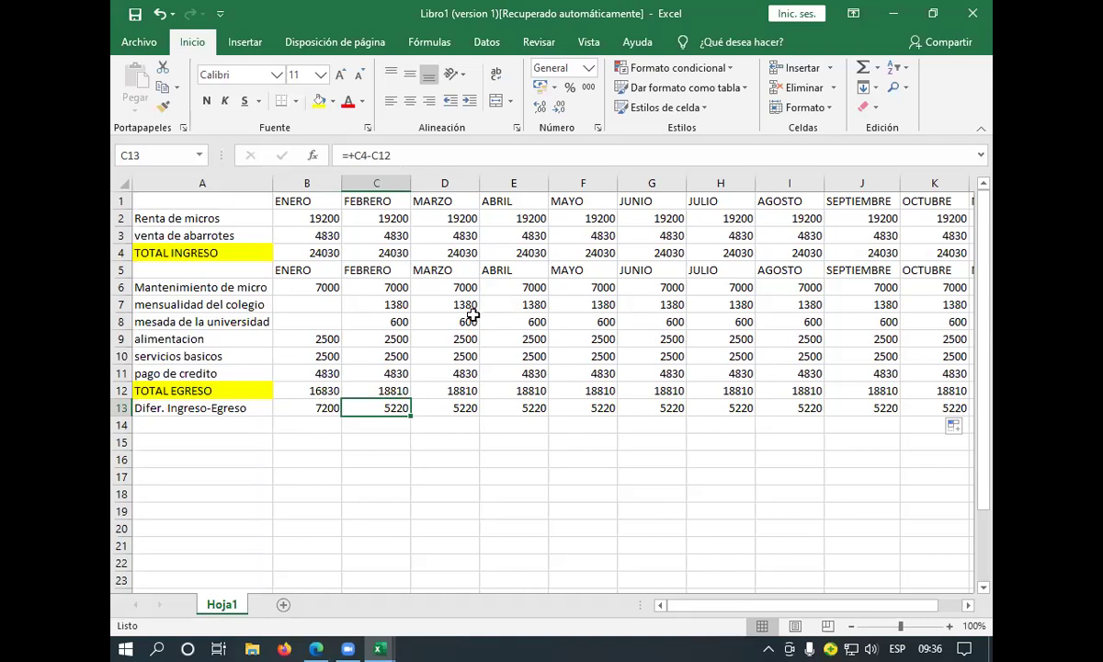
Label A14 as "saldo acumulado" below the income-expense difference row
{"action": "left_click", "coordinate": [166, 424]}
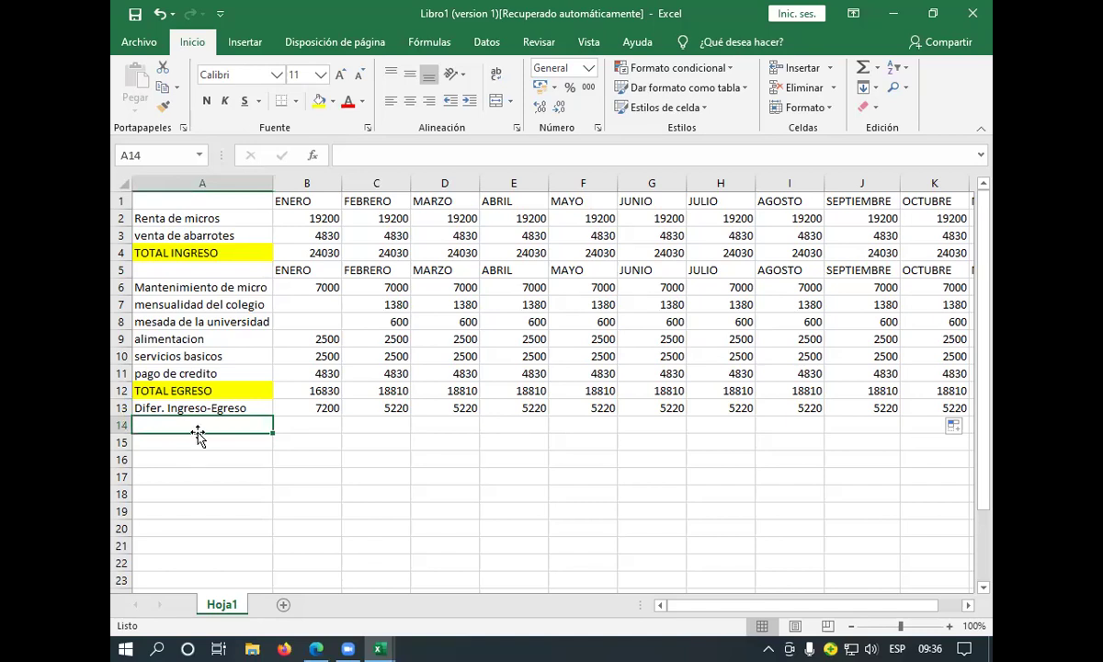
{"action": "type", "text": "sal"}
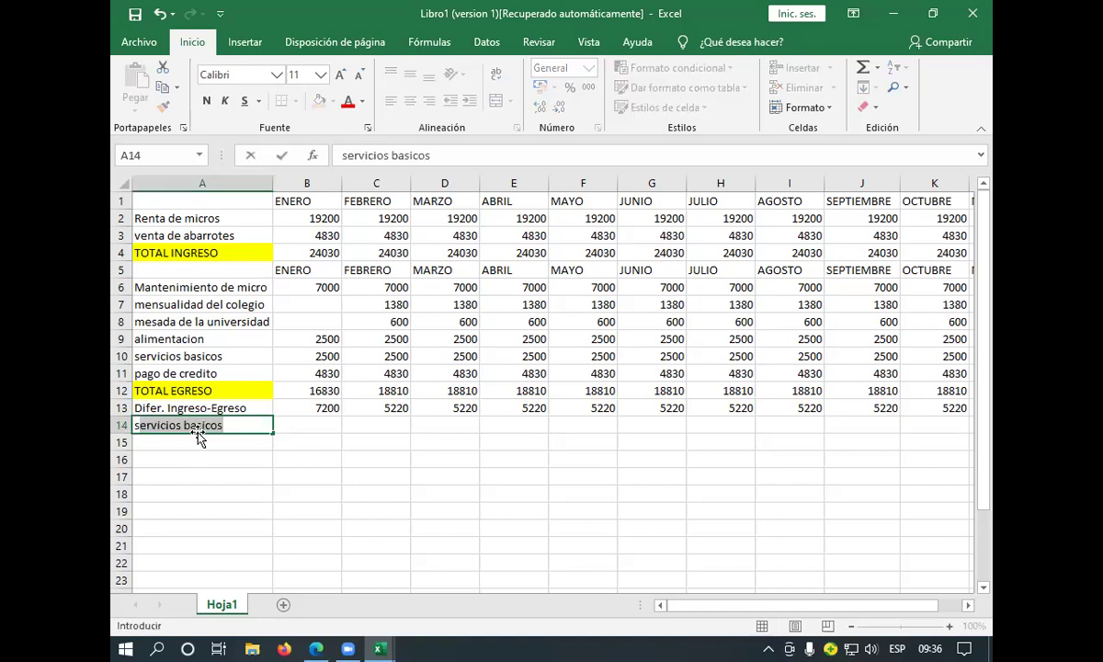
{"action": "type", "text": "doa"}
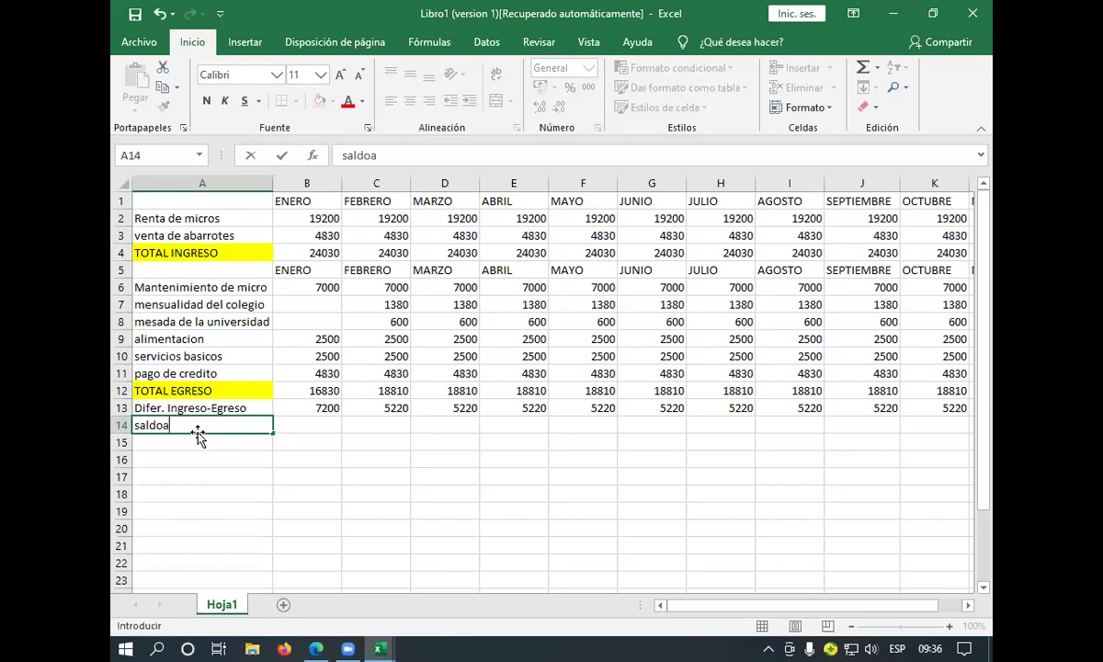
{"action": "key", "text": "BackSpace"}
{"action": "type", "text": "acumulado"}
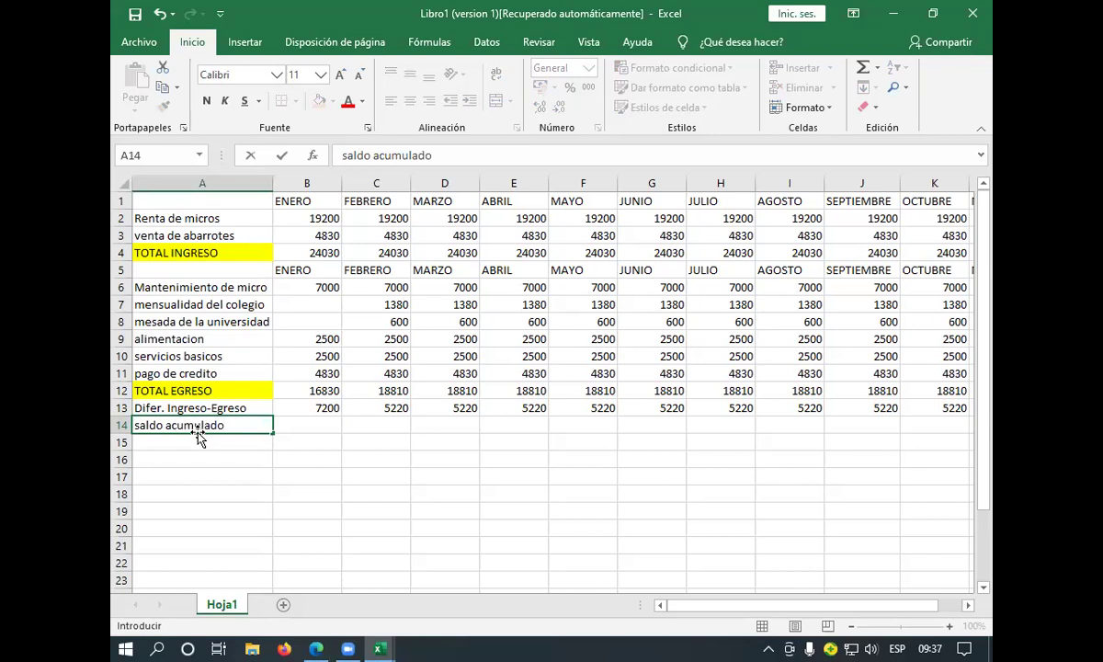
Set the ENERO accumulated balance in B14 equal to the month's income-expense difference with the formula +B13
{"action": "key", "text": "Return"}
{"action": "key", "text": "Right"}
{"action": "key", "text": "Up"}
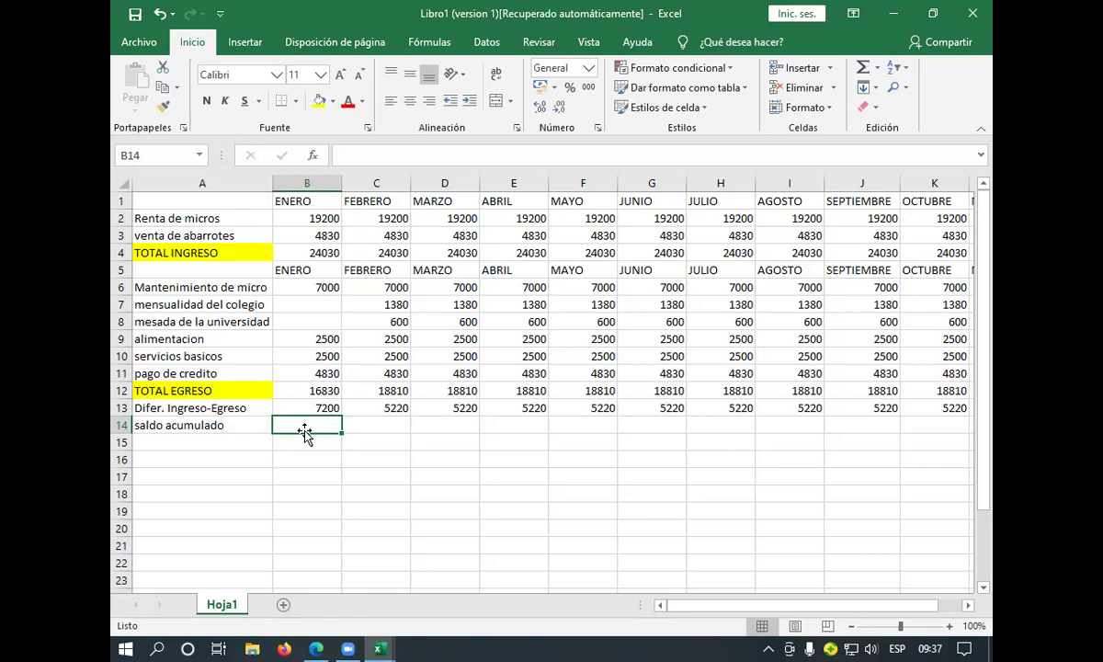
{"action": "mouse_move", "coordinate": [318, 642]}
{"action": "type", "text": "+"}
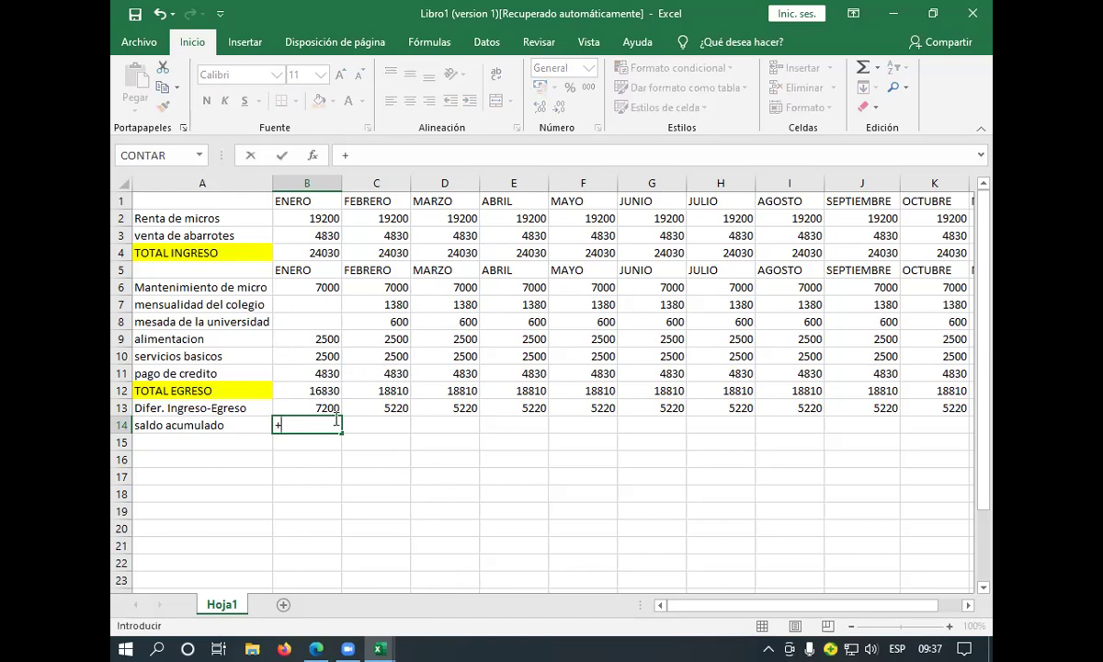
{"action": "left_click", "coordinate": [328, 408]}
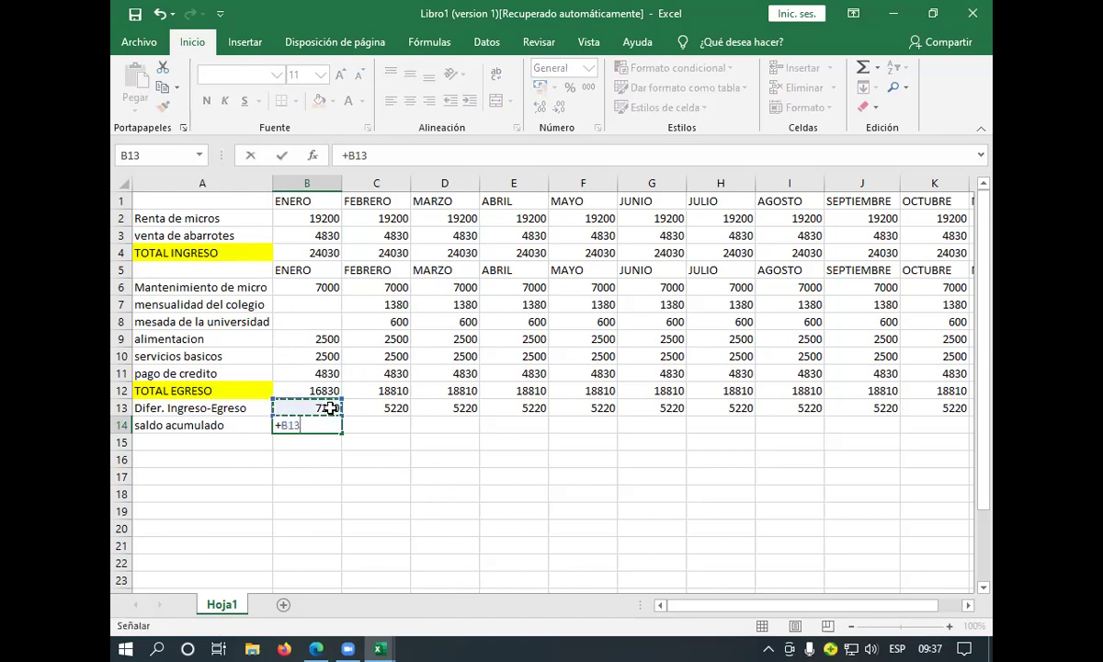
{"action": "key", "text": "Return"}
Calculate the FEBRERO accumulated balance in C14 with the formula +B14+C13 and check the cell's formula
{"action": "left_click", "coordinate": [349, 423]}
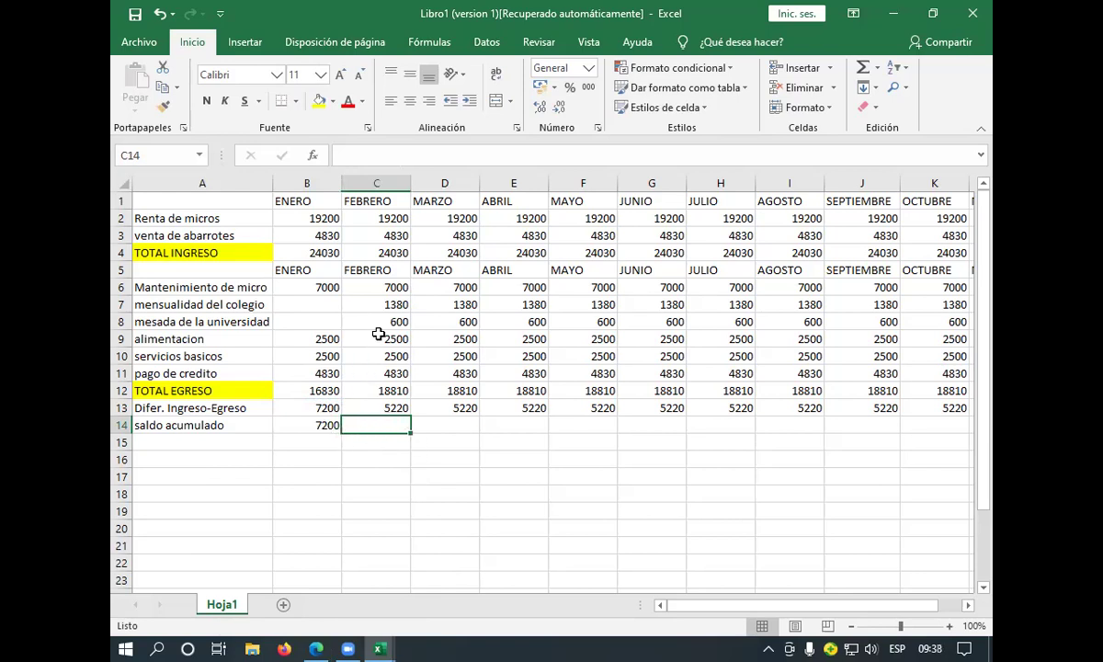
{"action": "type", "text": "+"}
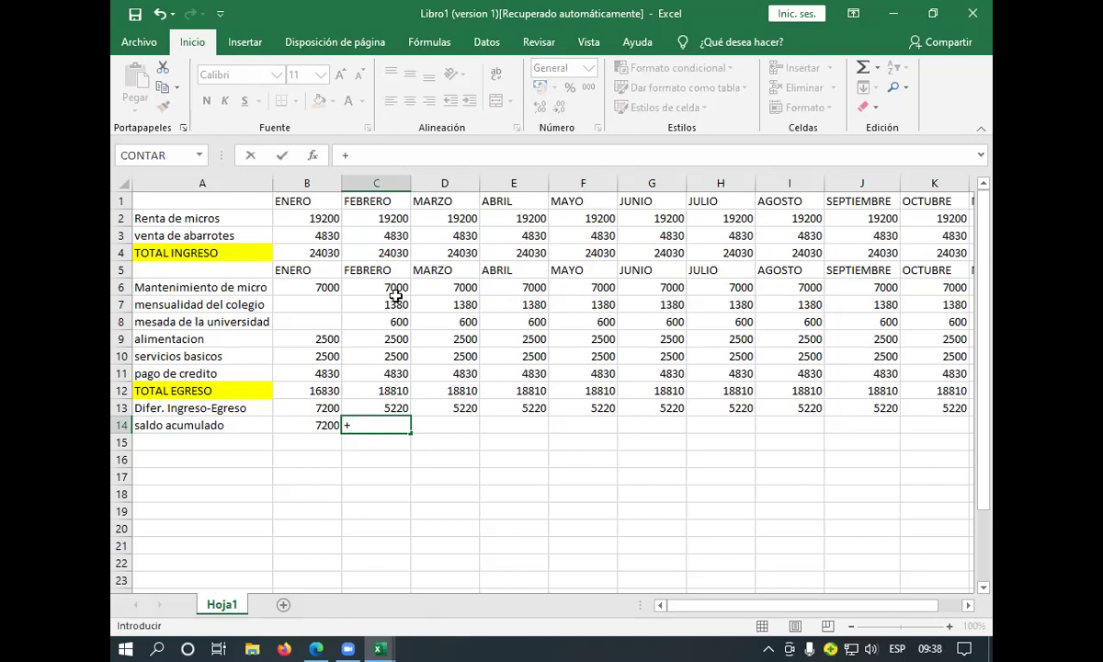
{"action": "left_click", "coordinate": [396, 301]}
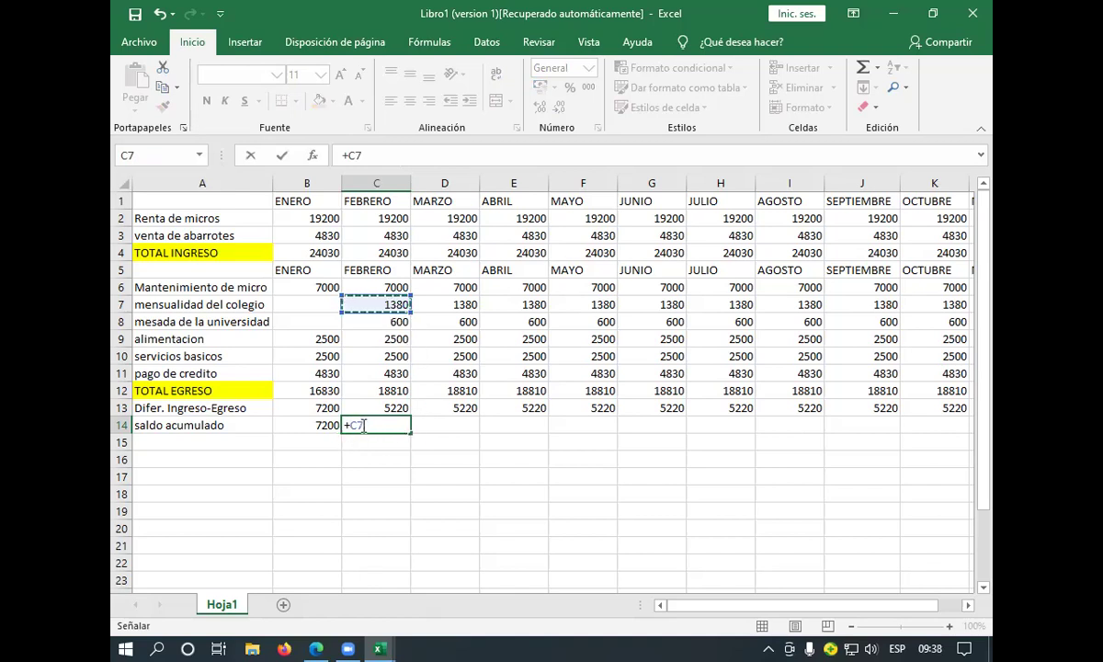
{"action": "key", "text": "BackSpace"}
{"action": "key", "text": "BackSpace"}
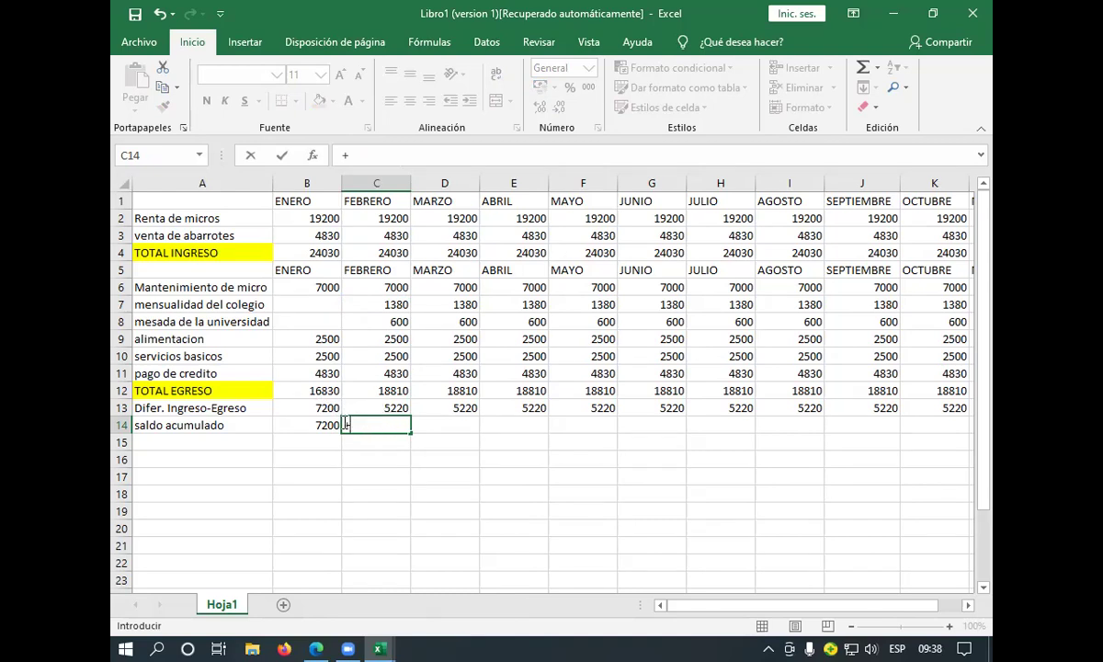
{"action": "left_click", "coordinate": [324, 427]}
{"action": "type", "text": "+"}
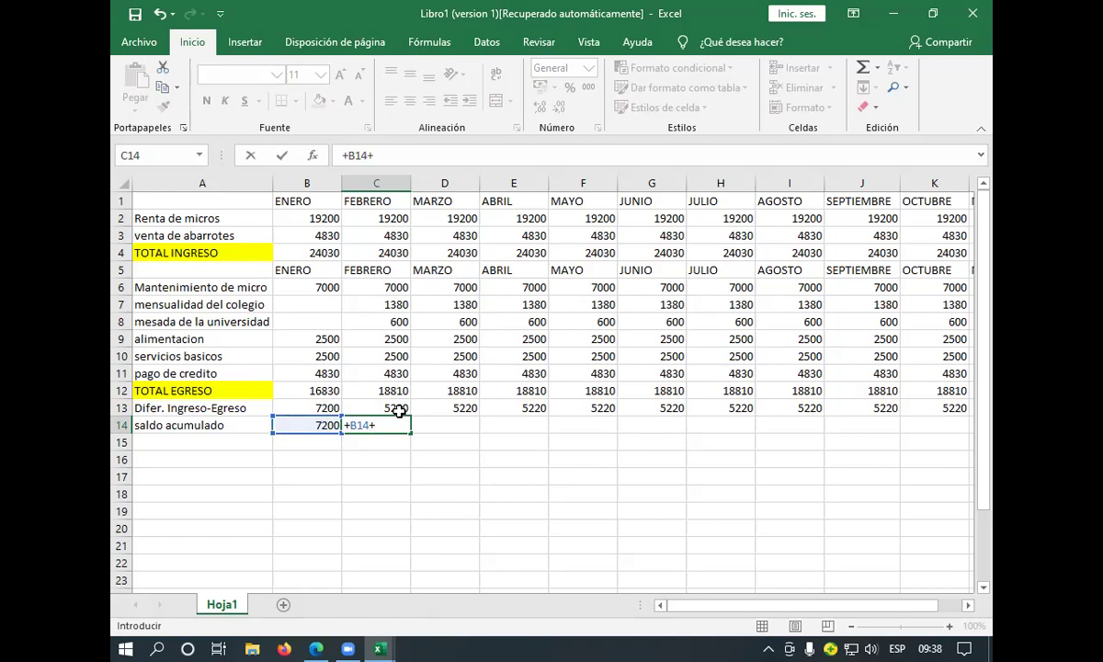
{"action": "left_click", "coordinate": [398, 410]}
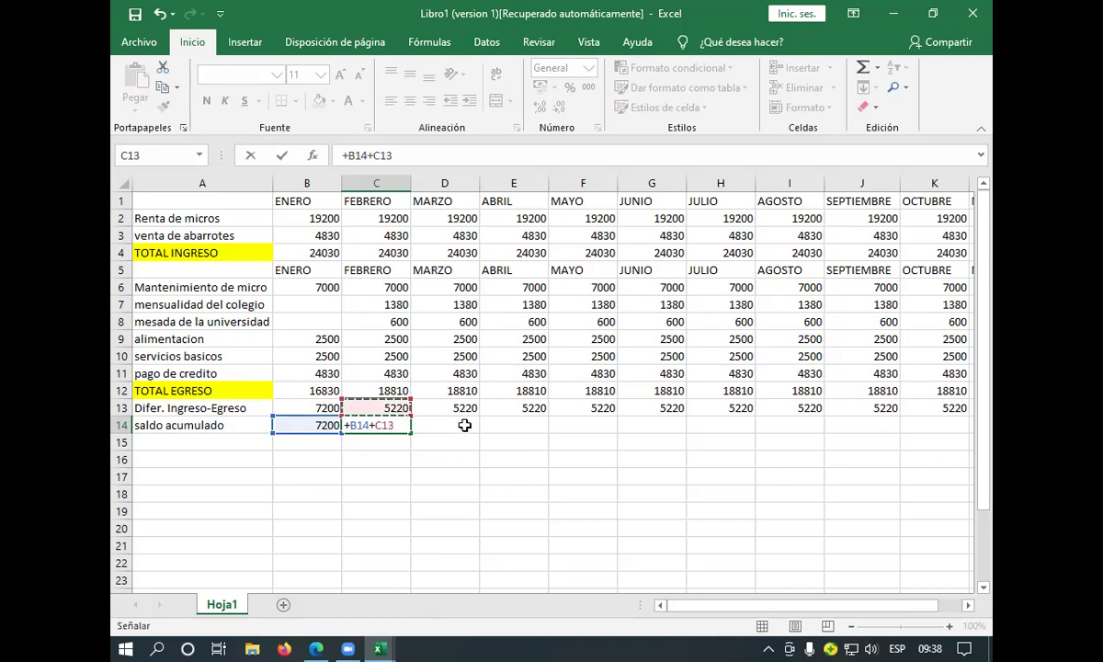
{"action": "key", "text": "Return"}
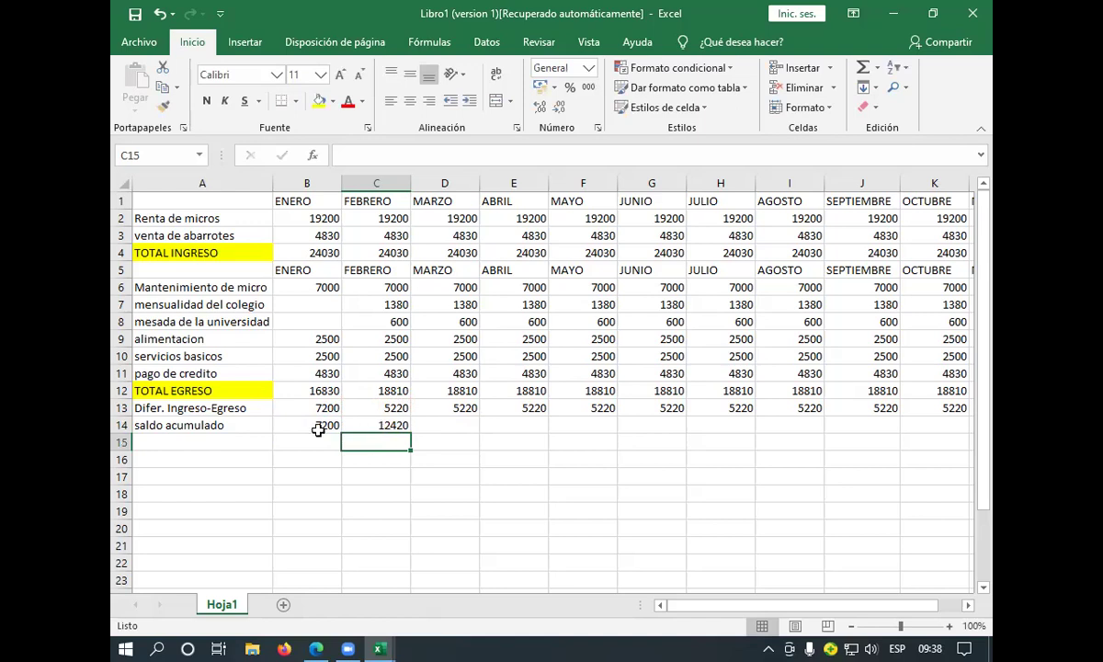
{"action": "left_click", "coordinate": [374, 423]}
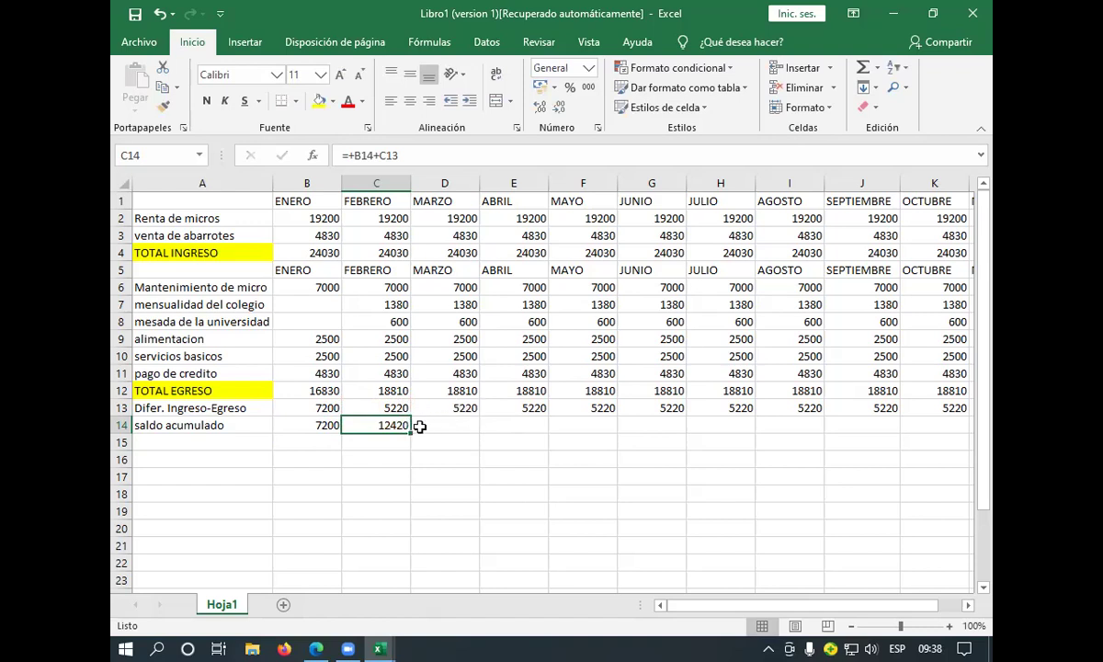
Calculate the MARZO accumulated balance in D14 with the formula +C14+D13
{"action": "left_click", "coordinate": [445, 424]}
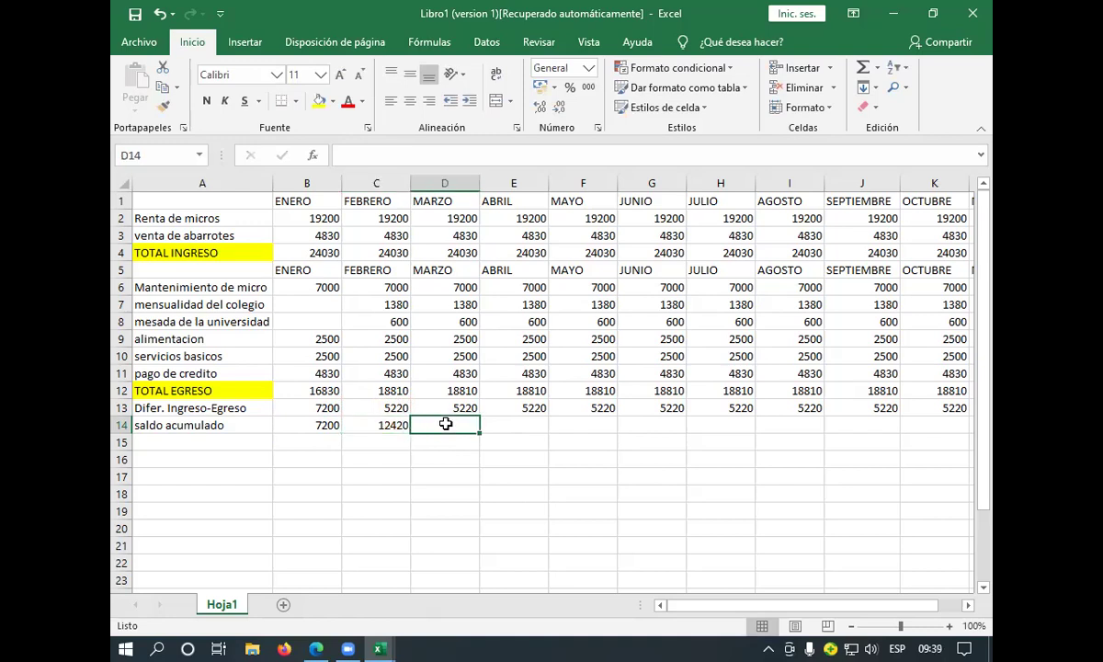
{"action": "type", "text": "+"}
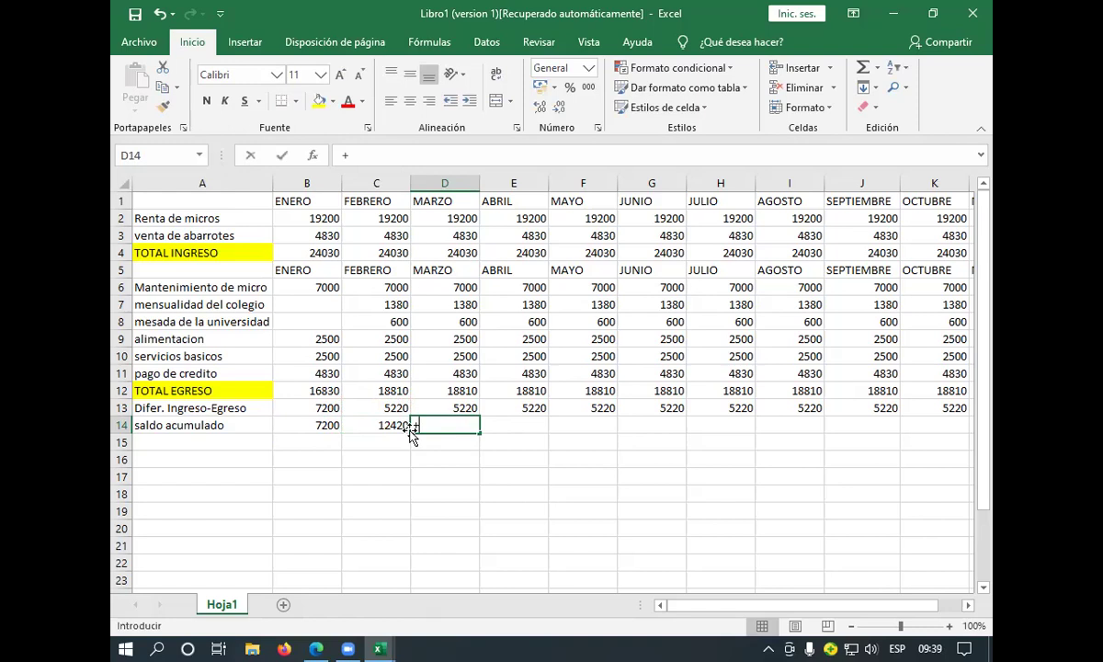
{"action": "left_click", "coordinate": [384, 426]}
{"action": "type", "text": "+"}
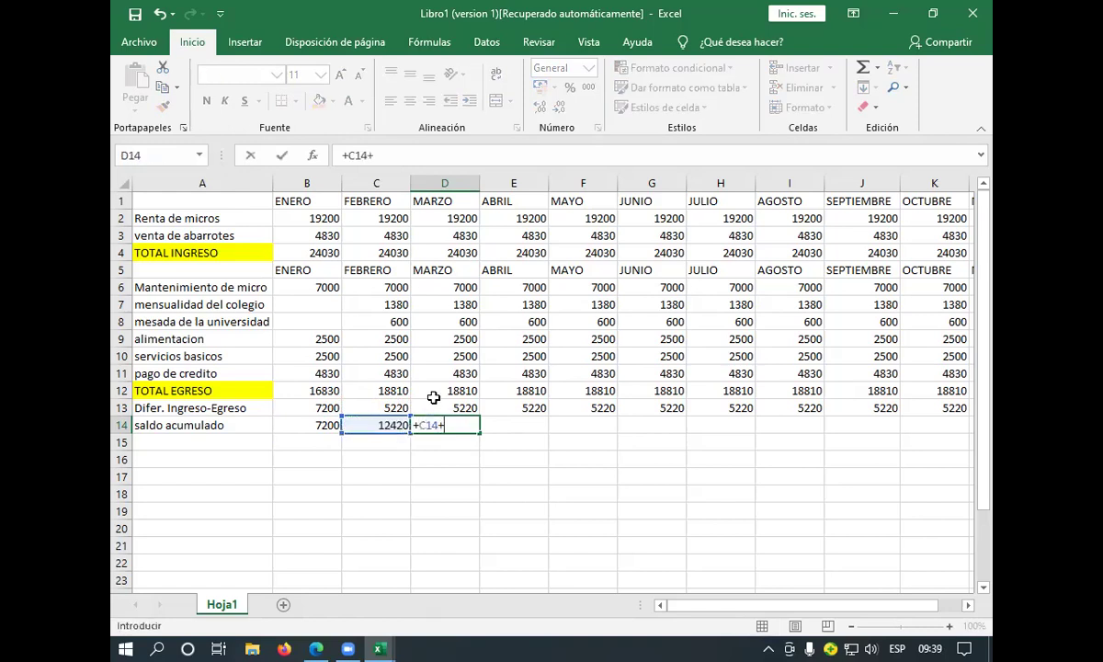
{"action": "left_click", "coordinate": [443, 409]}
{"action": "key", "text": "Return"}
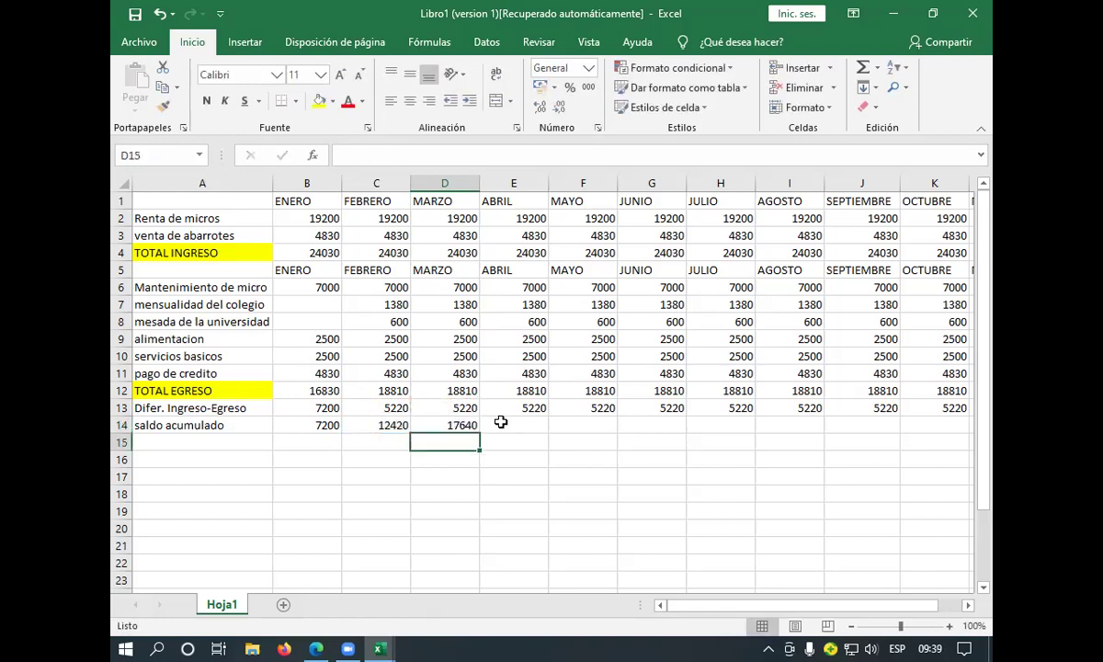
{"action": "left_click", "coordinate": [504, 424]}
{"action": "type", "text": "+"}
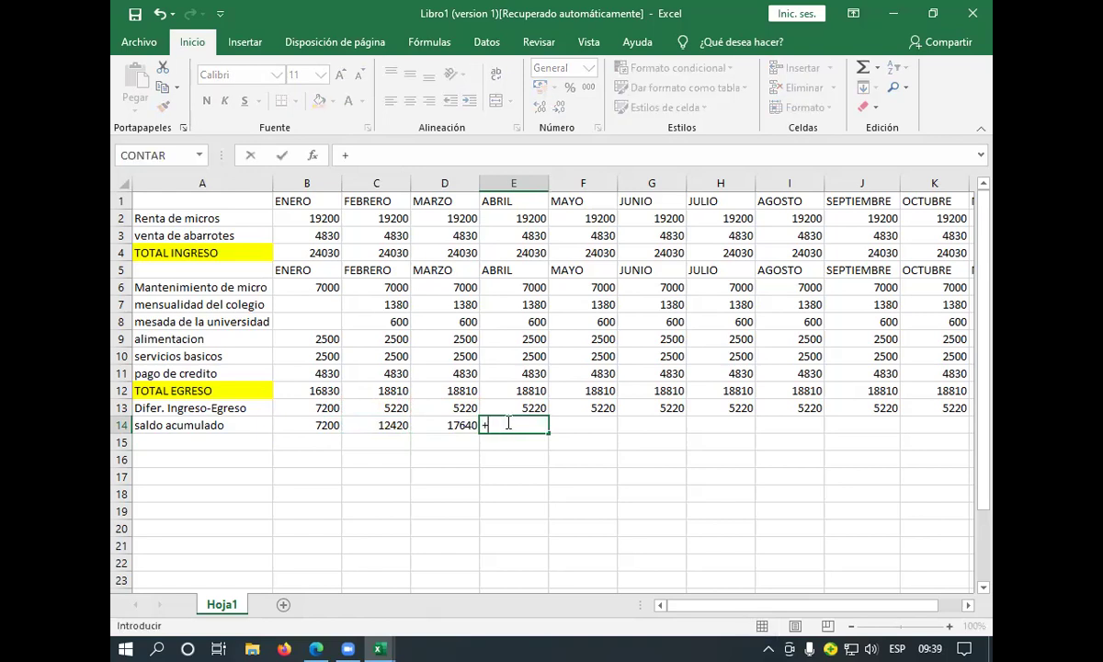
{"action": "left_click", "coordinate": [455, 425]}
{"action": "type", "text": "+"}
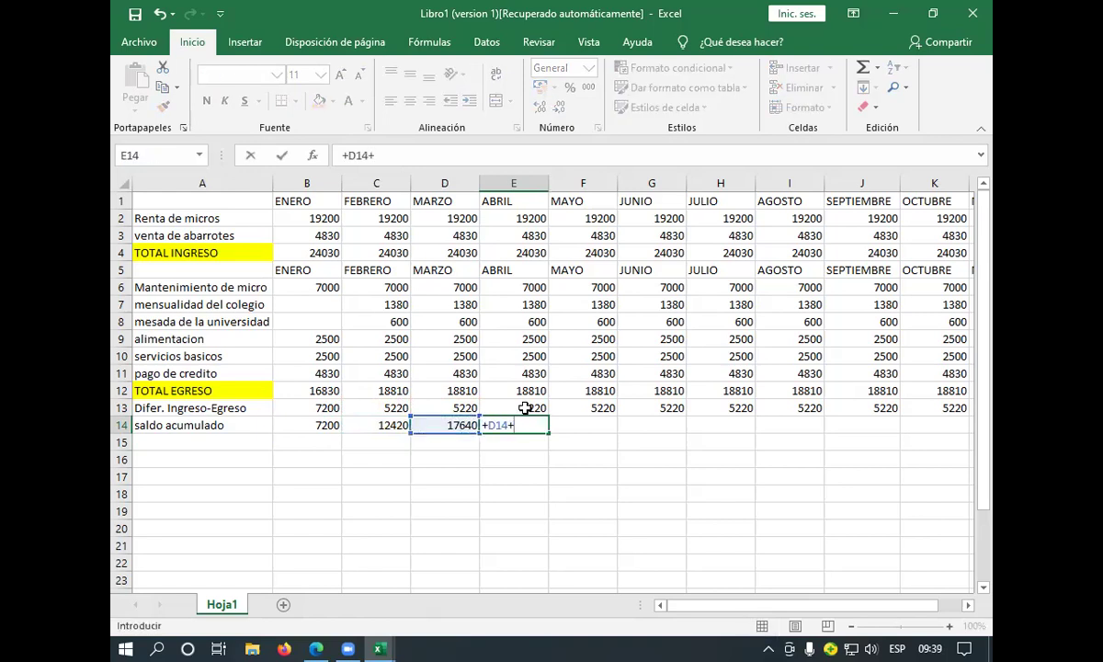
{"action": "left_click", "coordinate": [528, 408]}
{"action": "key", "text": "BackSpace"}
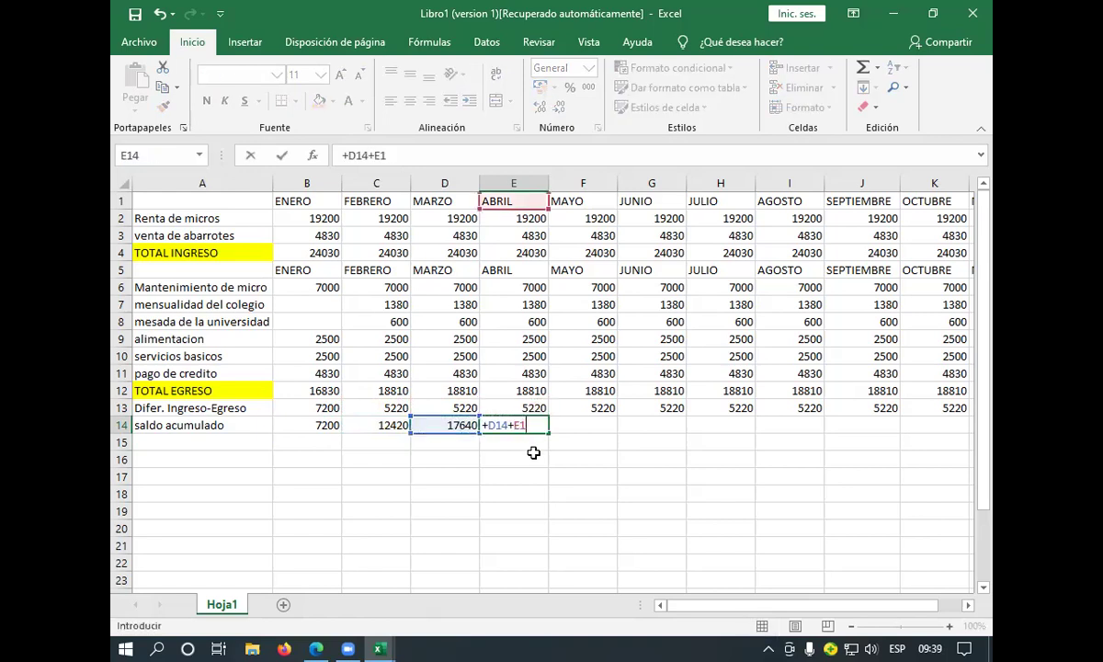
{"action": "key", "text": "BackSpace"}
{"action": "key", "text": "BackSpace"}
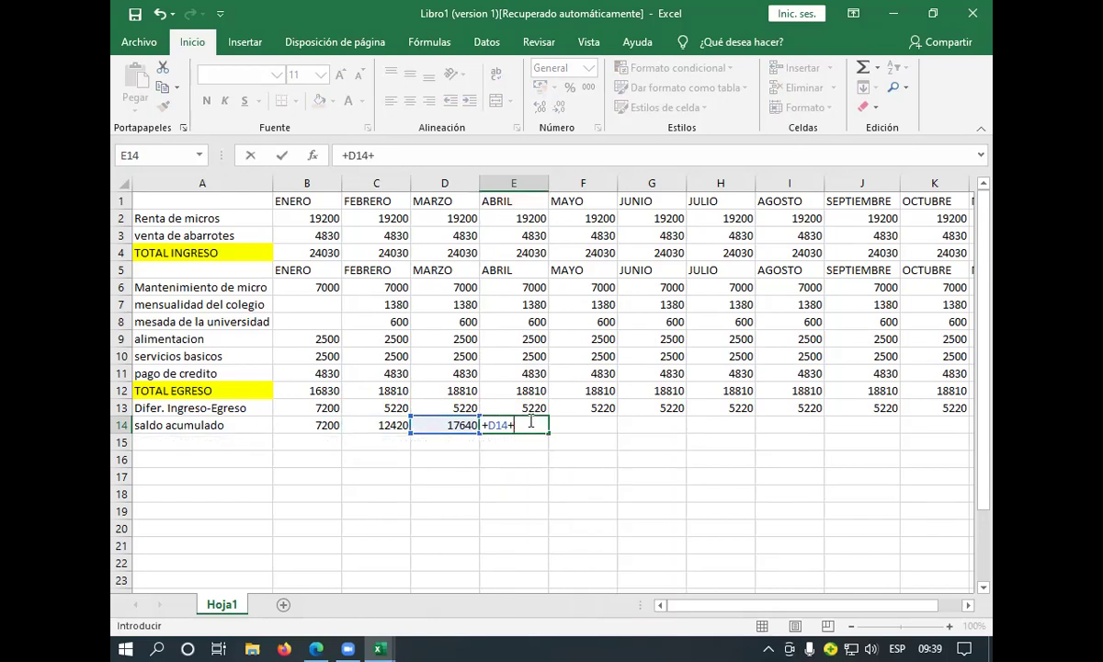
{"action": "key", "text": "BackSpace"}
{"action": "key", "text": "BackSpace"}
{"action": "key", "text": "BackSpace"}
{"action": "key", "text": "BackSpace"}
{"action": "key", "text": "Escape"}
Copy the MARZO accumulated balance formula from D14 across row 14 through DICIEMBRE and return to column A
{"action": "left_click", "coordinate": [466, 424]}
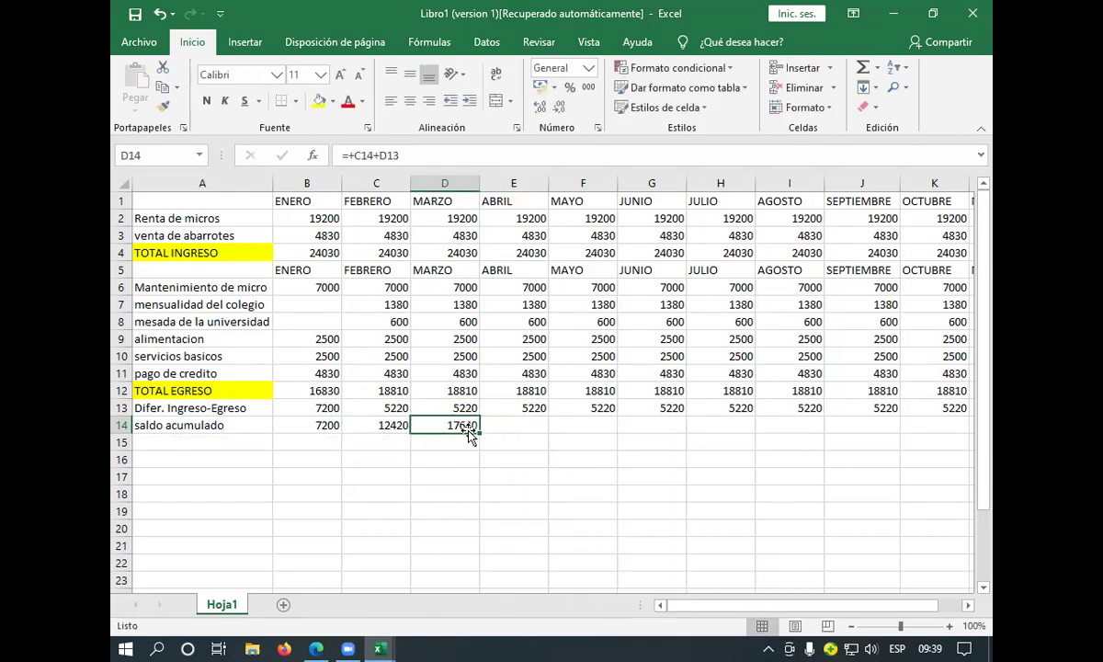
{"action": "left_click_drag", "start_coordinate": [479, 434], "coordinate": [898, 428]}
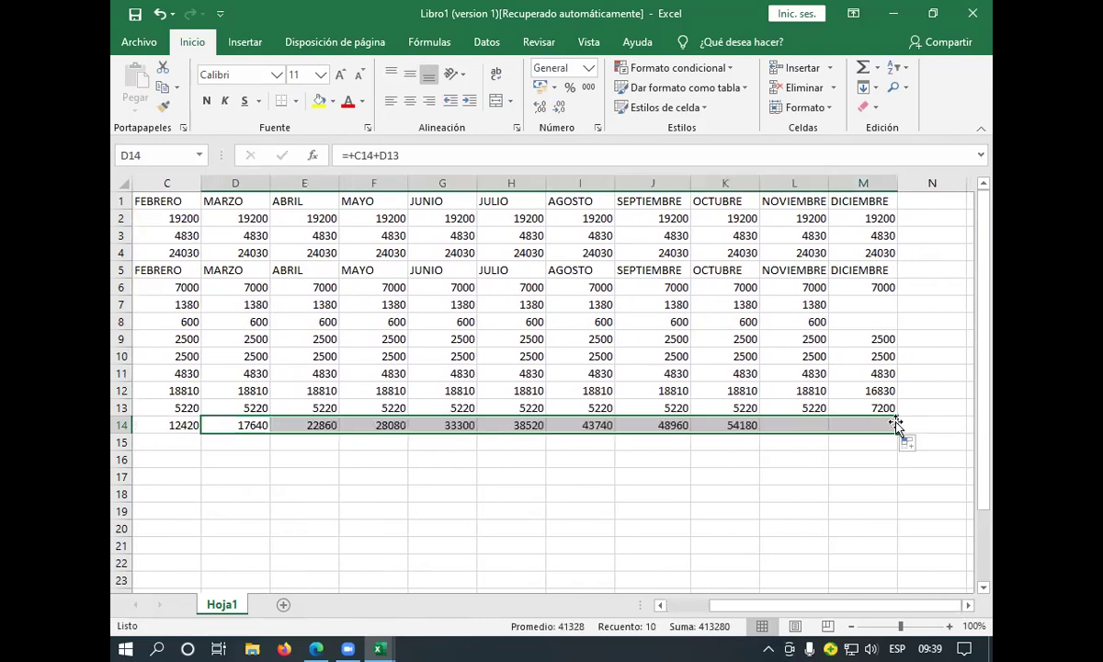
{"action": "left_click", "coordinate": [366, 482]}
{"action": "left_click", "coordinate": [242, 439]}
{"action": "left_click", "coordinate": [237, 425]}
{"action": "key", "text": "Left"}
{"action": "key", "text": "Left"}
{"action": "key", "text": "Left"}
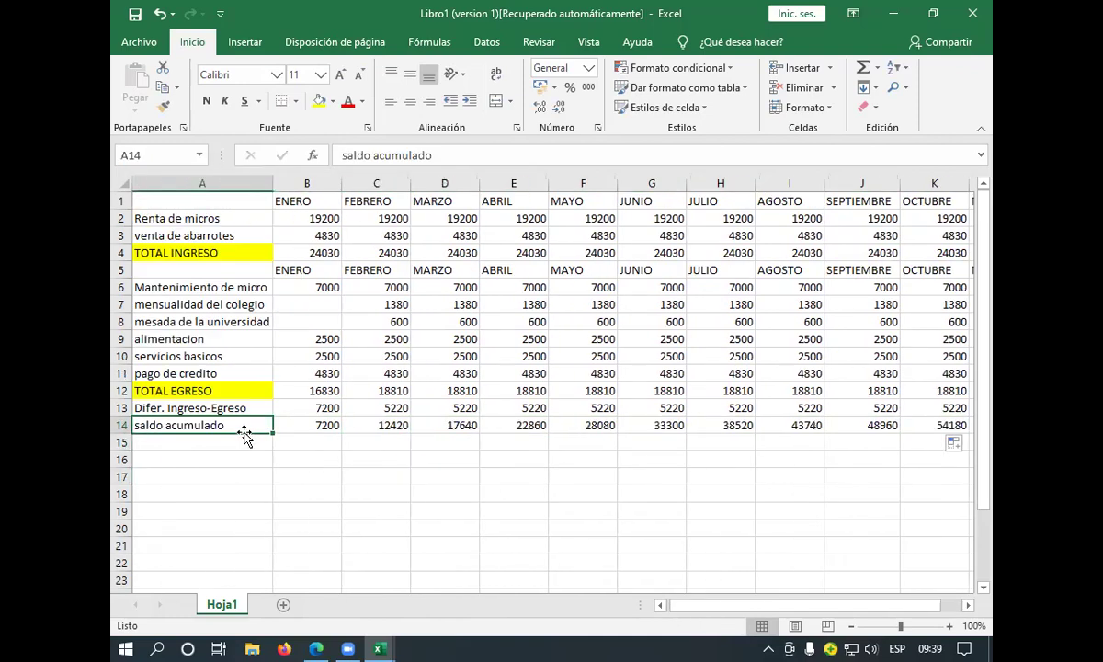
{"action": "left_click", "coordinate": [324, 443]}
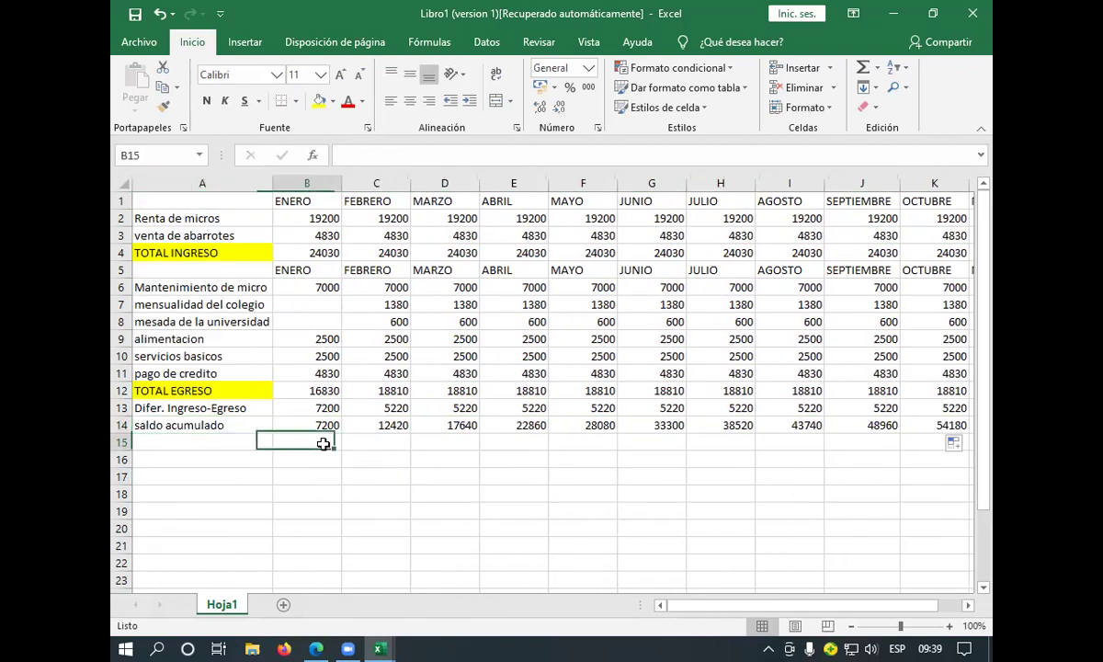
{"action": "left_click", "coordinate": [210, 443]}
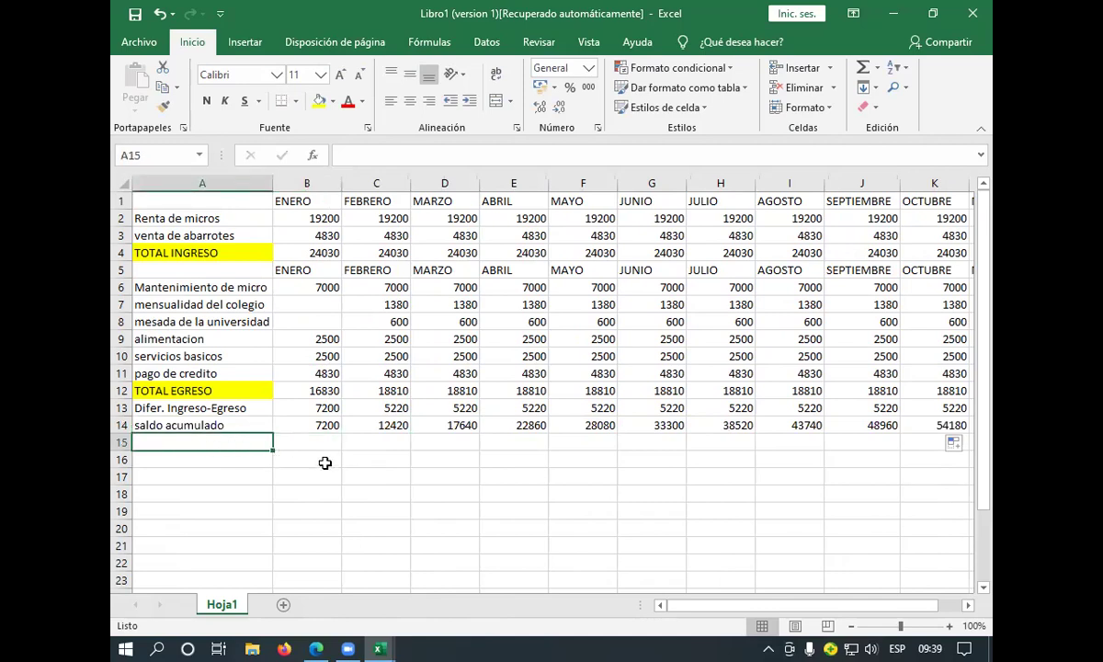
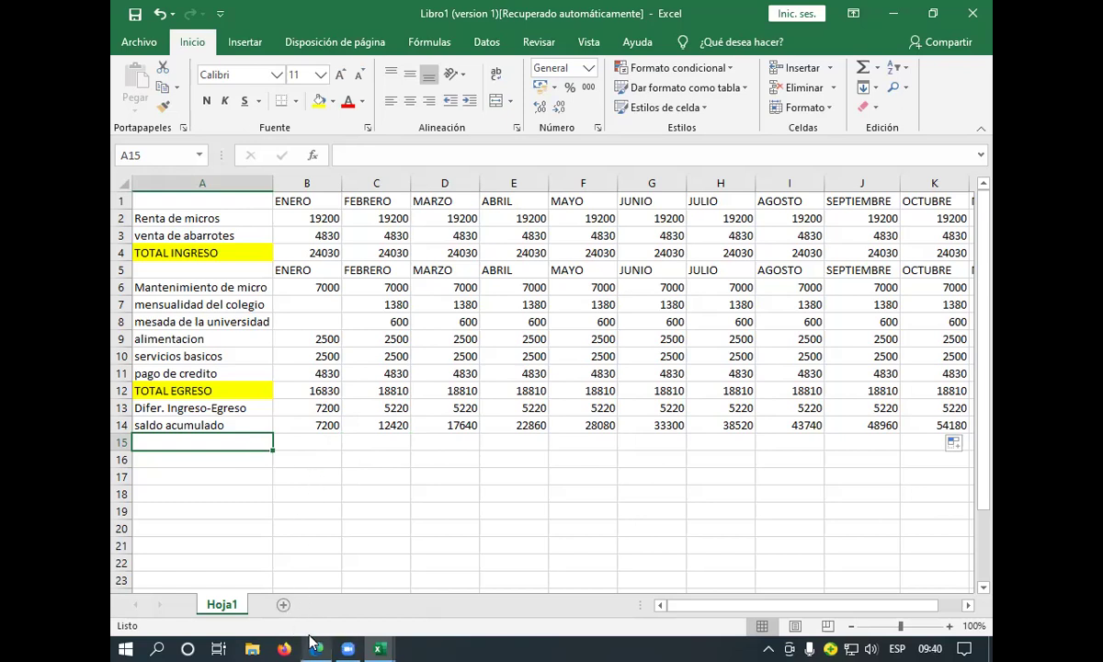
Switch to the flujo de caja #1 PDF in Edge to review the new loan's instalment, and return to the Excel cash flow sheet
{"action": "mouse_move", "coordinate": [312, 643]}
{"action": "left_click", "coordinate": [312, 588]}
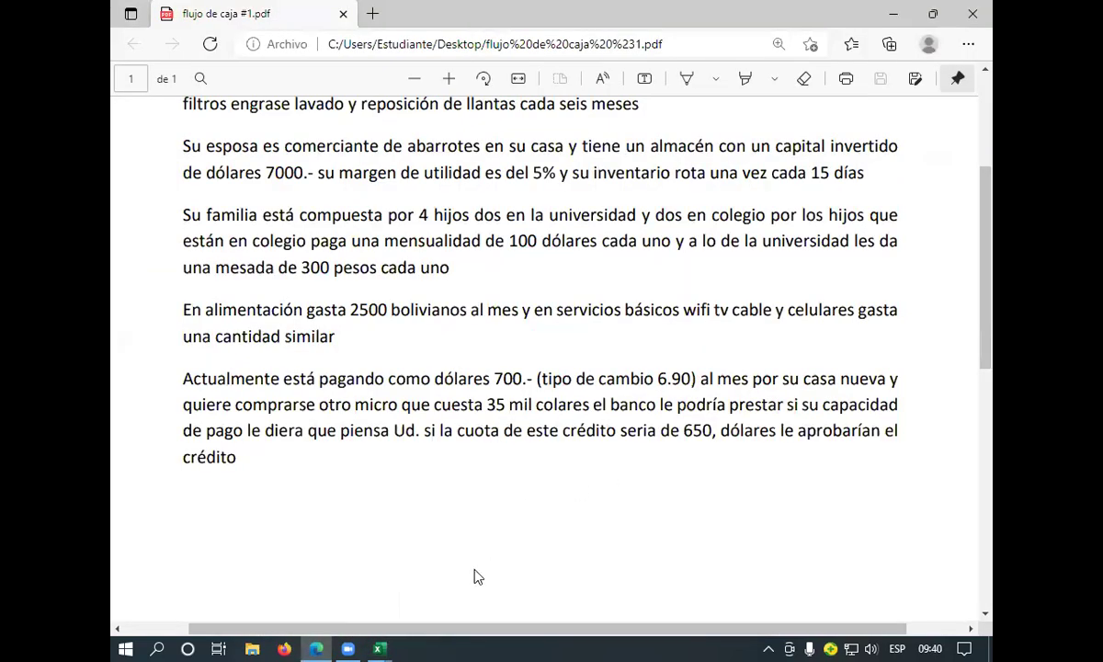
{"action": "mouse_move", "coordinate": [378, 649]}
{"action": "left_click", "coordinate": [454, 543]}
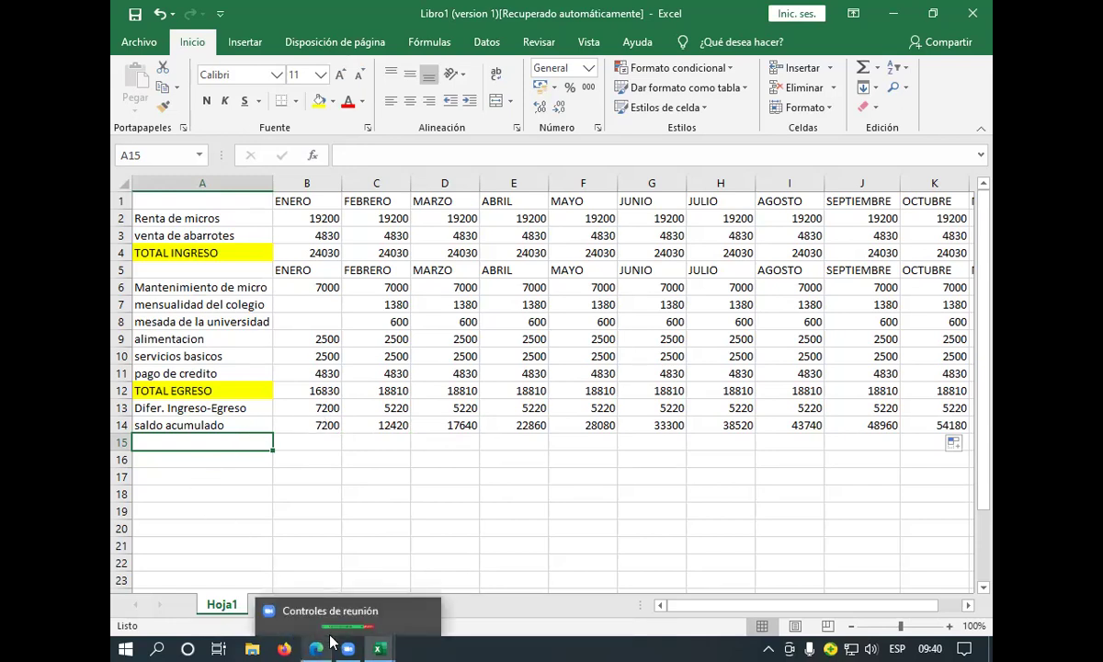
{"action": "mouse_move", "coordinate": [315, 649]}
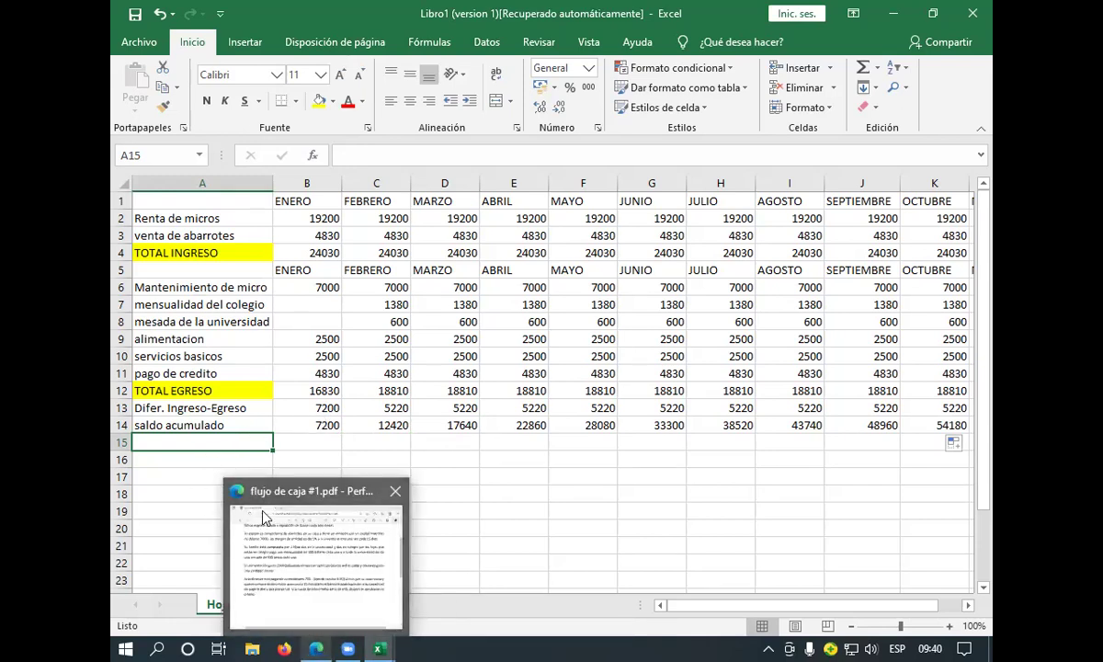
{"action": "left_click", "coordinate": [266, 528]}
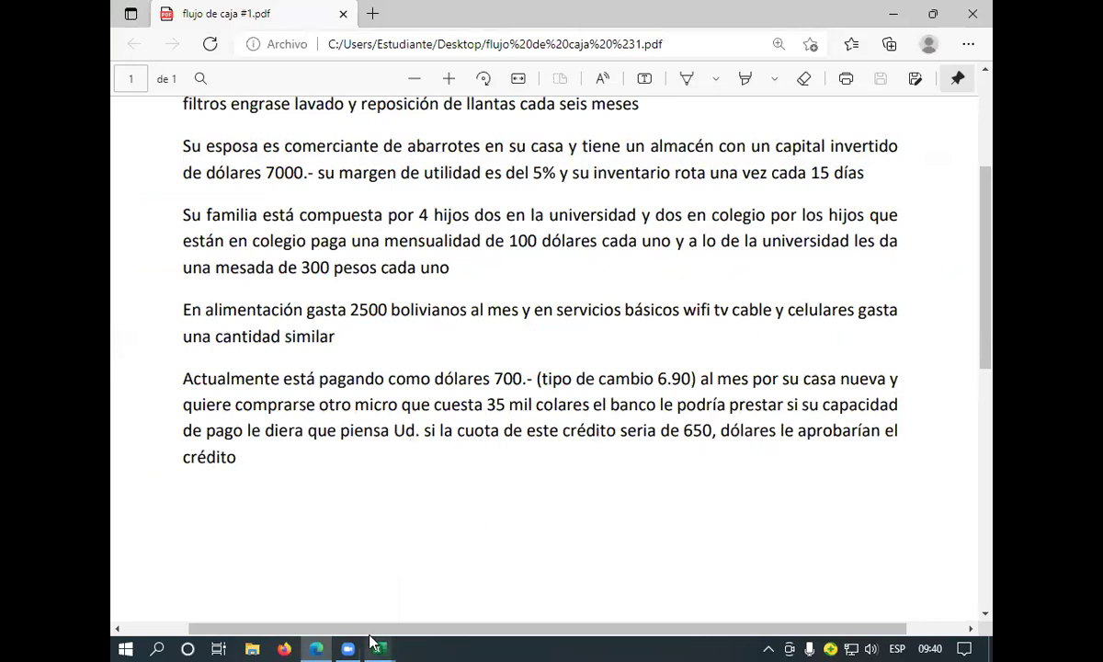
{"action": "mouse_move", "coordinate": [378, 648]}
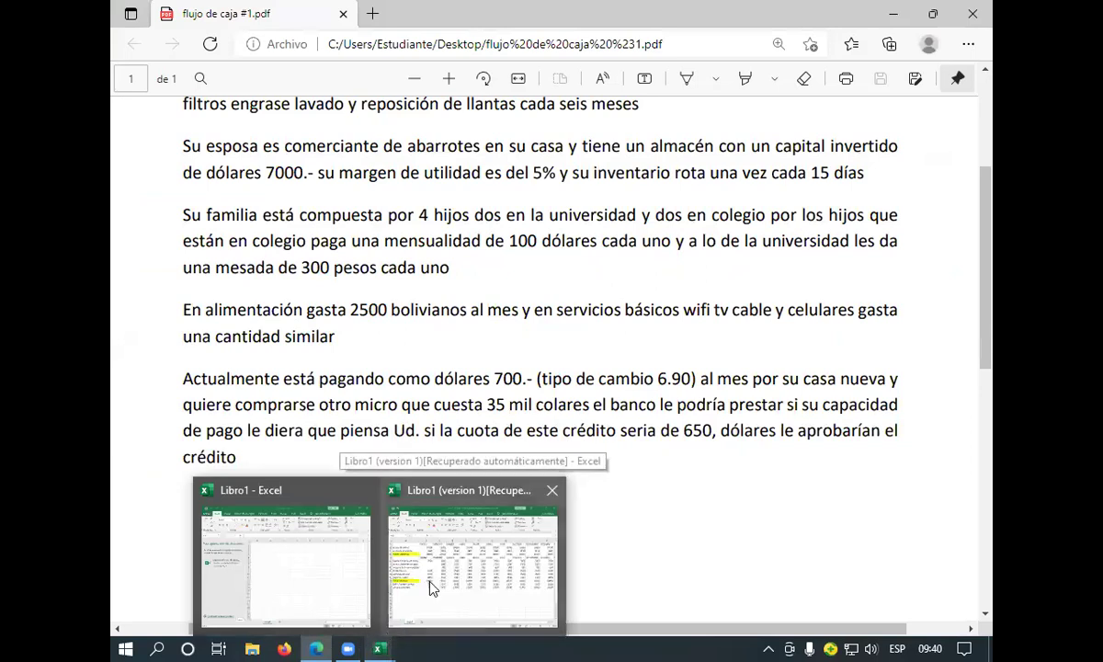
{"action": "left_click", "coordinate": [476, 576]}
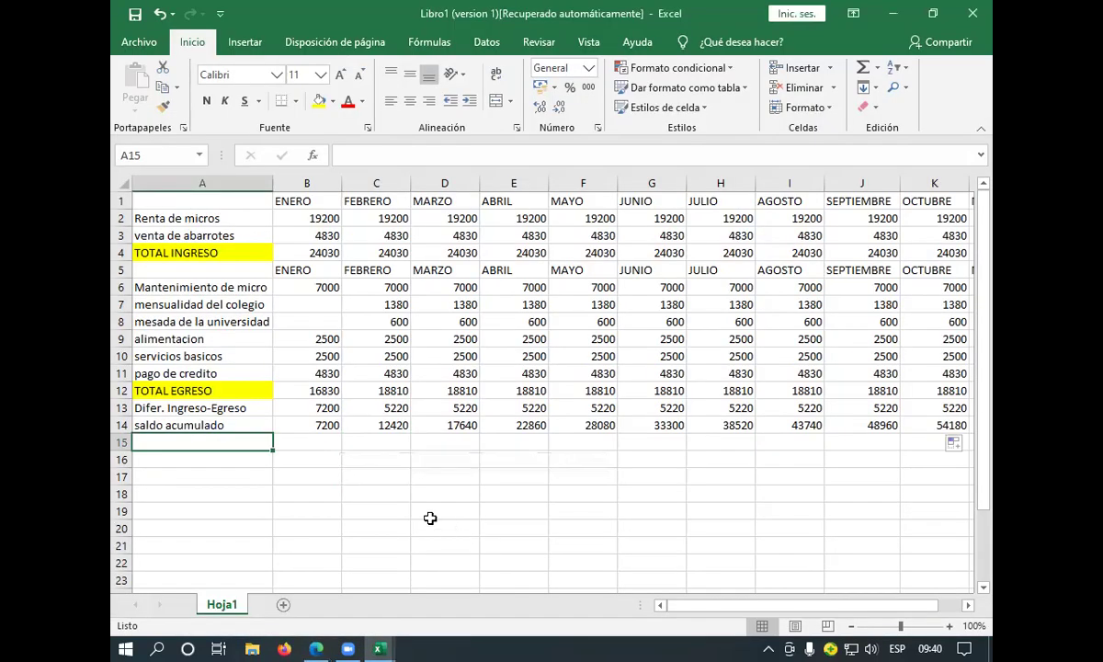
Label A15 as "otroprestamo" below the accumulated balance row
{"action": "type", "text": "pp"}
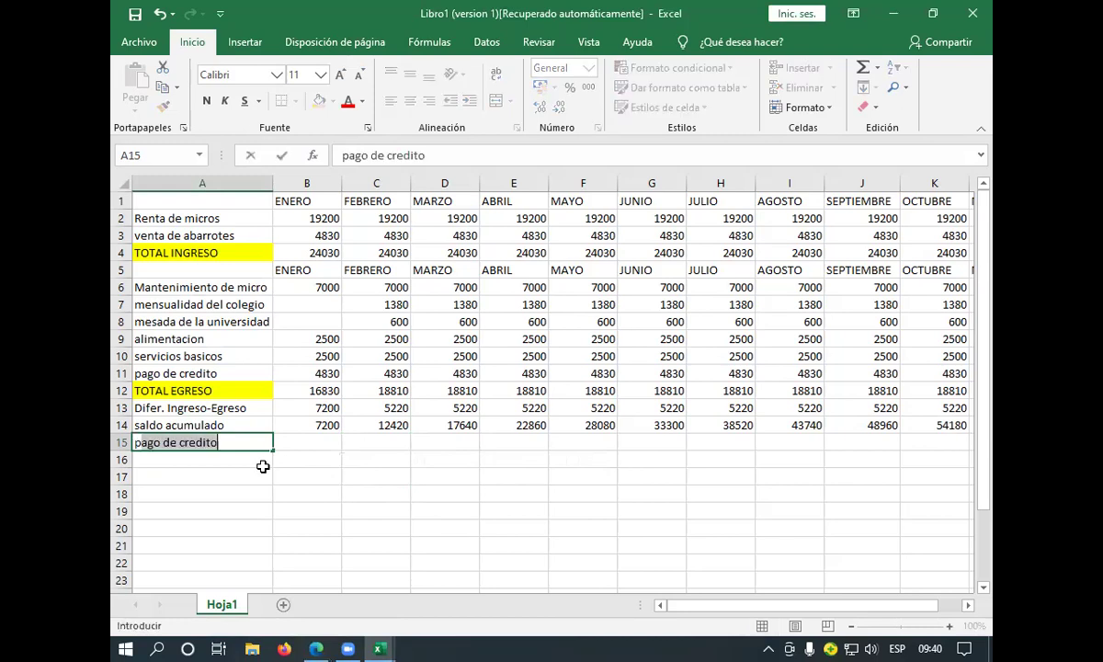
{"action": "type", "text": "re"}
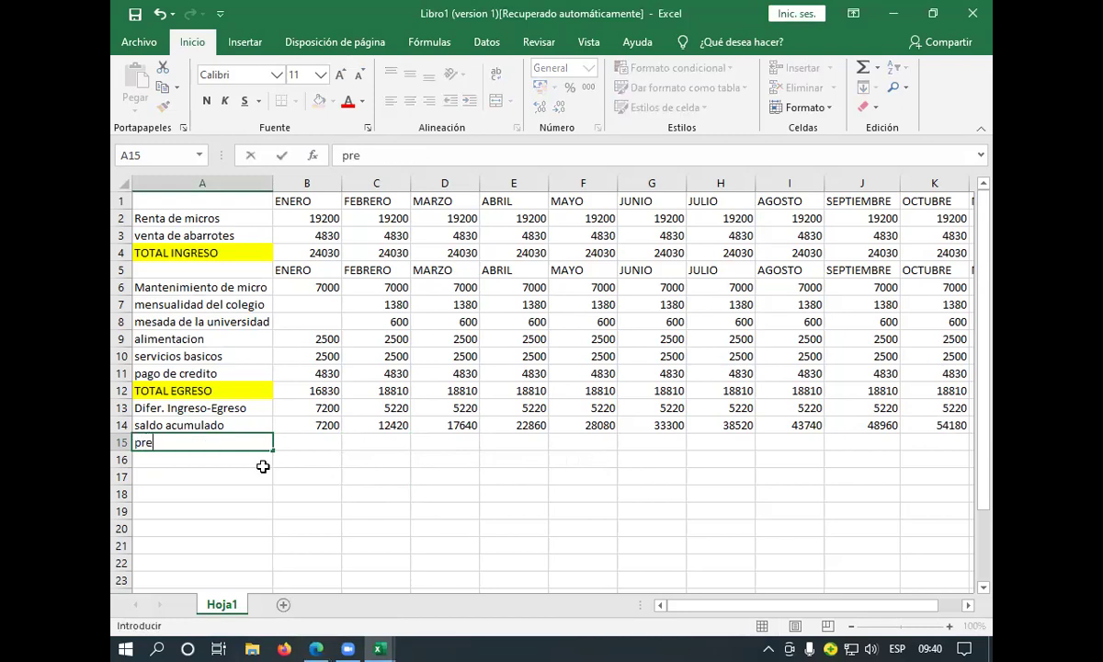
{"action": "type", "text": "stamop"}
{"action": "key", "text": "BackSpace"}
{"action": "key", "text": "BackSpace"}
{"action": "key", "text": "BackSpace"}
{"action": "key", "text": "BackSpace"}
{"action": "key", "text": "BackSpace"}
{"action": "key", "text": "BackSpace"}
{"action": "key", "text": "BackSpace"}
{"action": "key", "text": "BackSpace"}
{"action": "type", "text": "otroprestamo"}
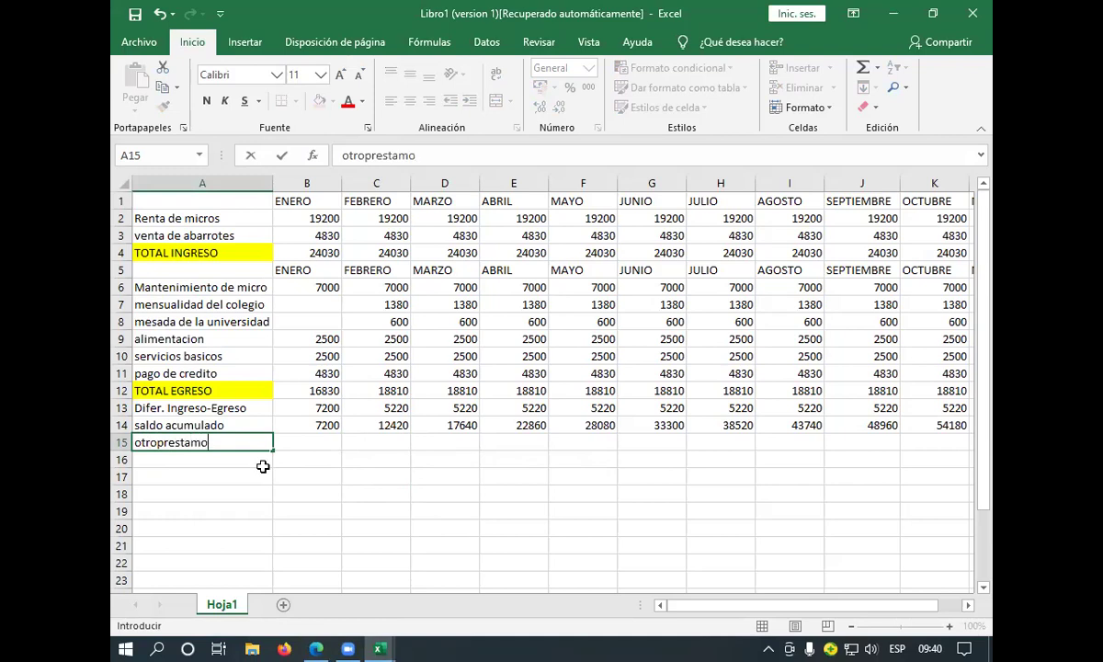
{"action": "key", "text": "Return"}
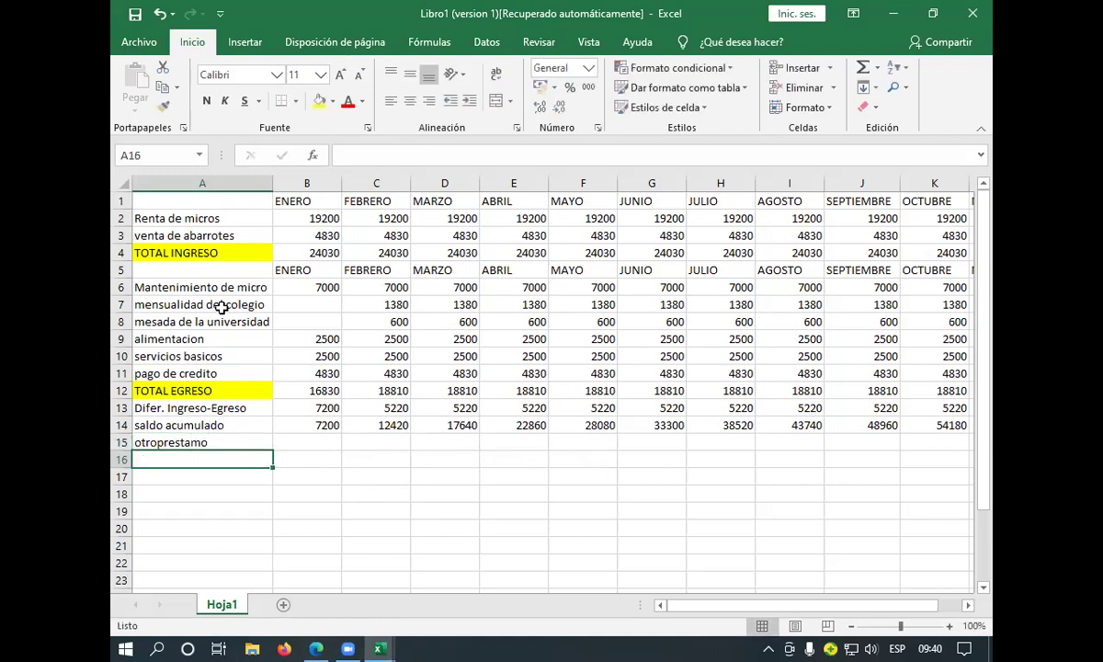
Correct the label in A15 to "otro prestamo" and move to the ENERO cell of that row
{"action": "left_click", "coordinate": [304, 442]}
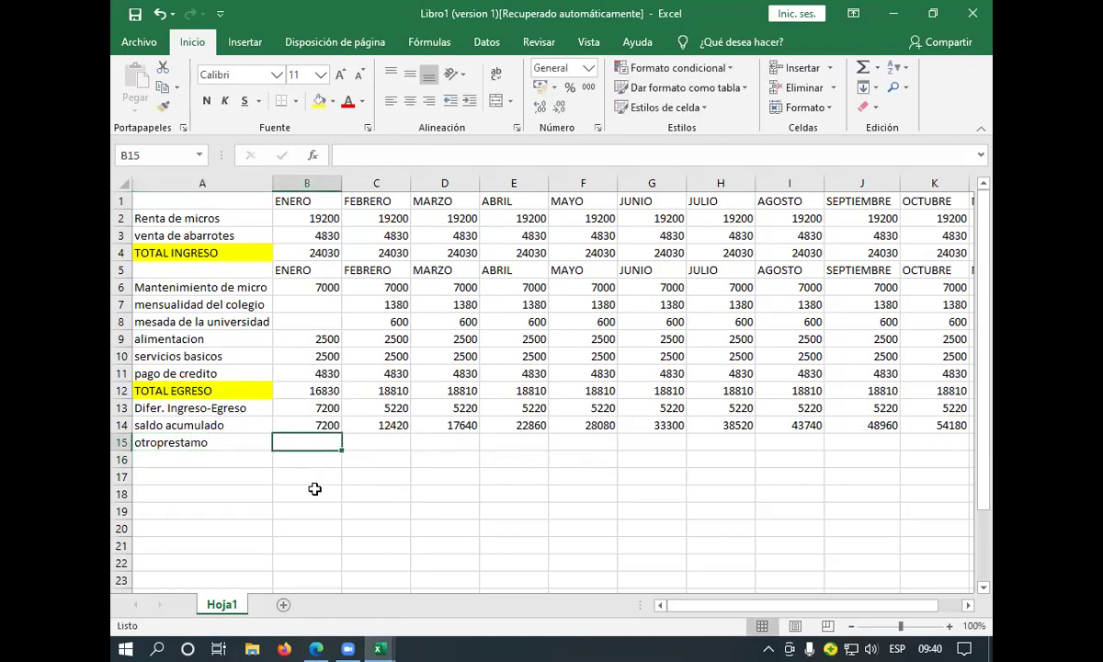
{"action": "left_click", "coordinate": [153, 446]}
{"action": "double_click", "coordinate": [154, 446]}
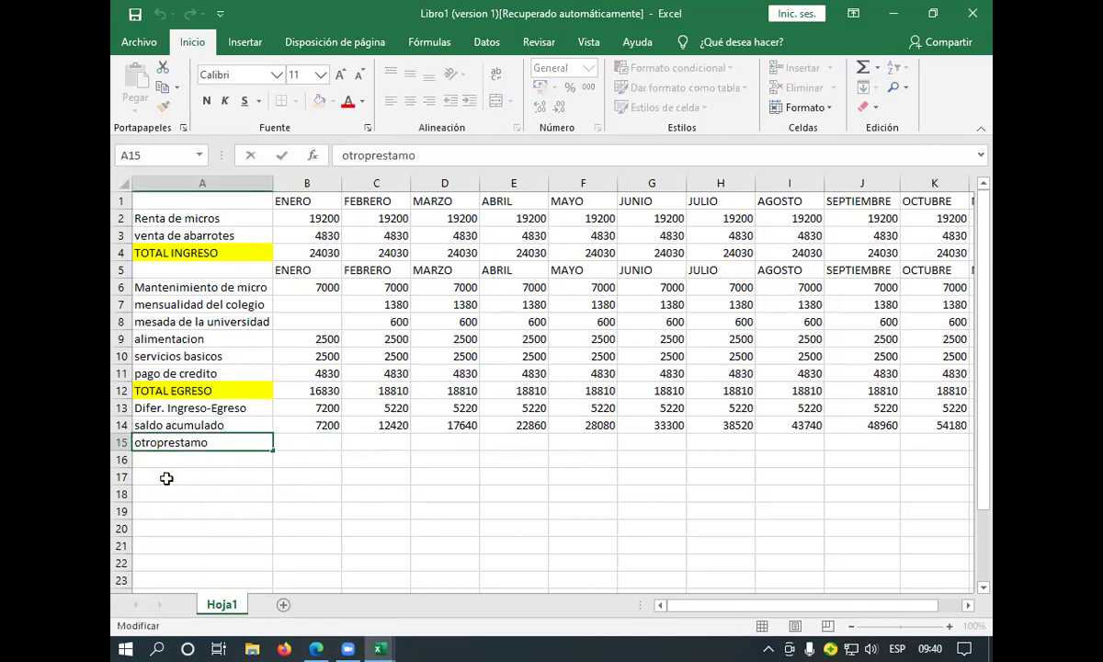
{"action": "left_click", "coordinate": [300, 442]}
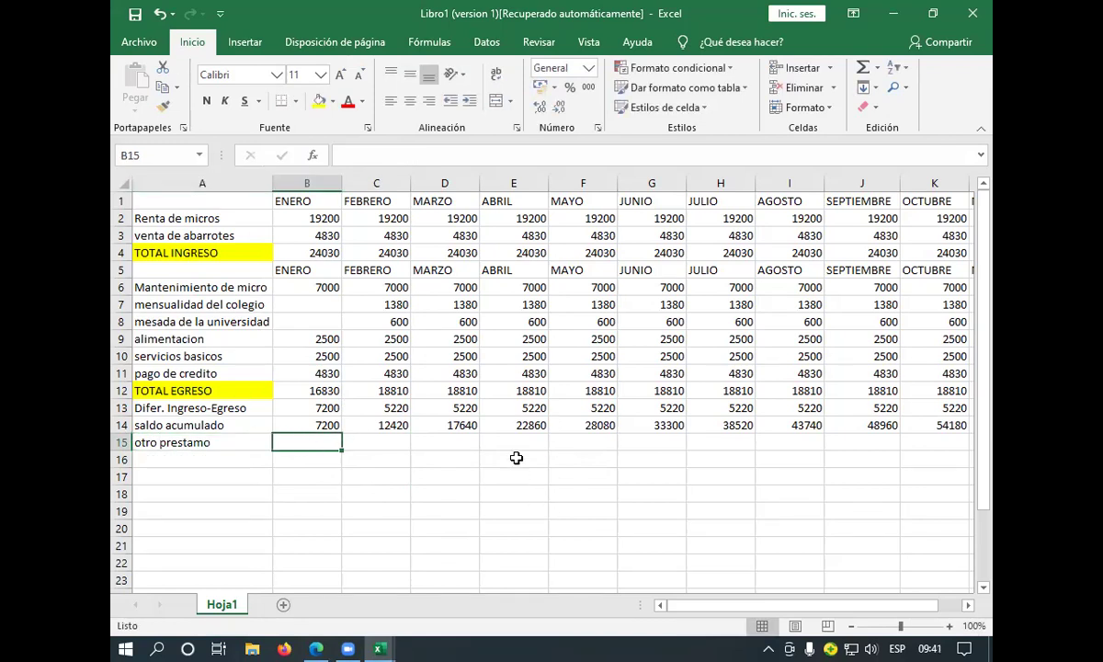
Check the new loan's instalment and the exchange rate in the flujo de caja #1 PDF in Edge, returning to the Excel cash flow sheet
{"action": "mouse_move", "coordinate": [377, 642]}
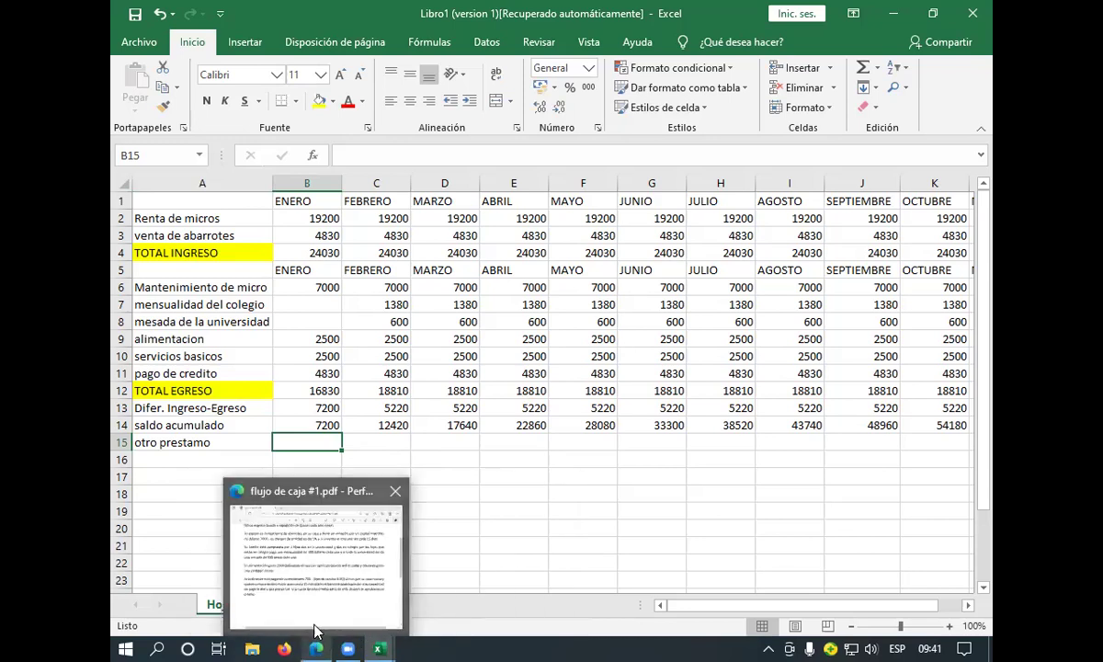
{"action": "left_click", "coordinate": [313, 588]}
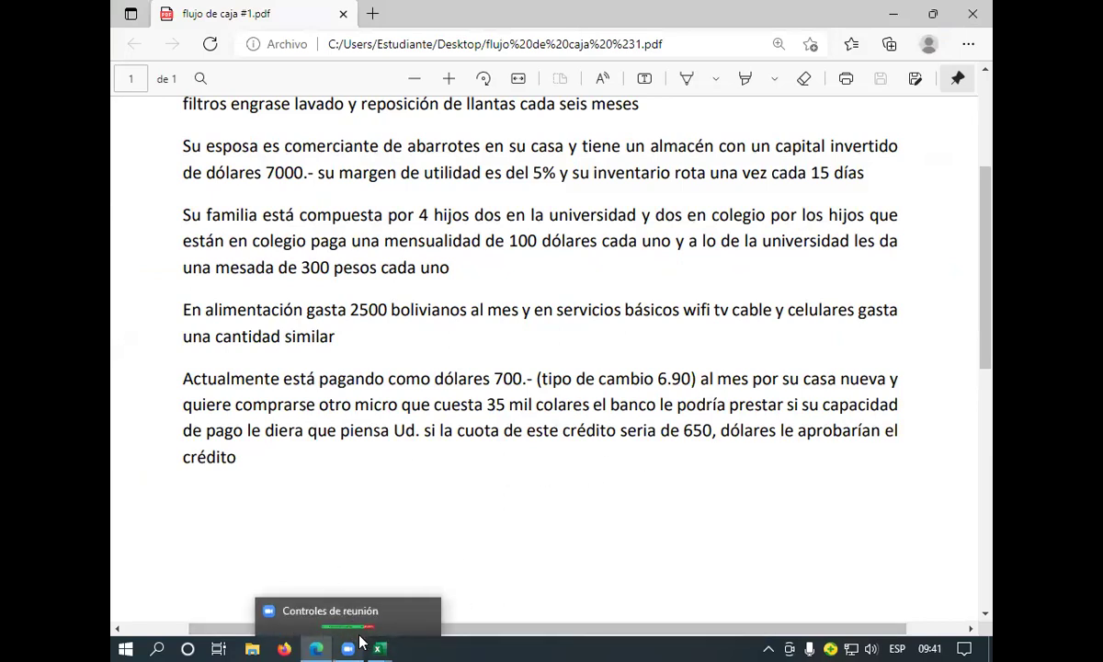
{"action": "mouse_move", "coordinate": [383, 643]}
{"action": "left_click", "coordinate": [427, 553]}
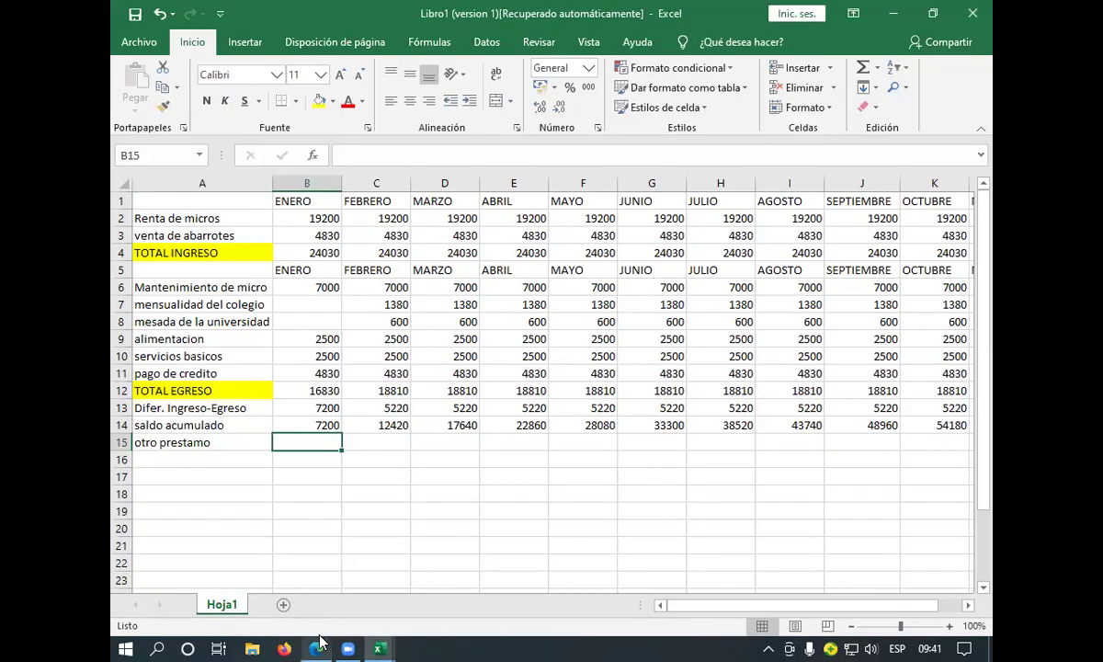
{"action": "mouse_move", "coordinate": [317, 647]}
{"action": "left_click", "coordinate": [321, 602]}
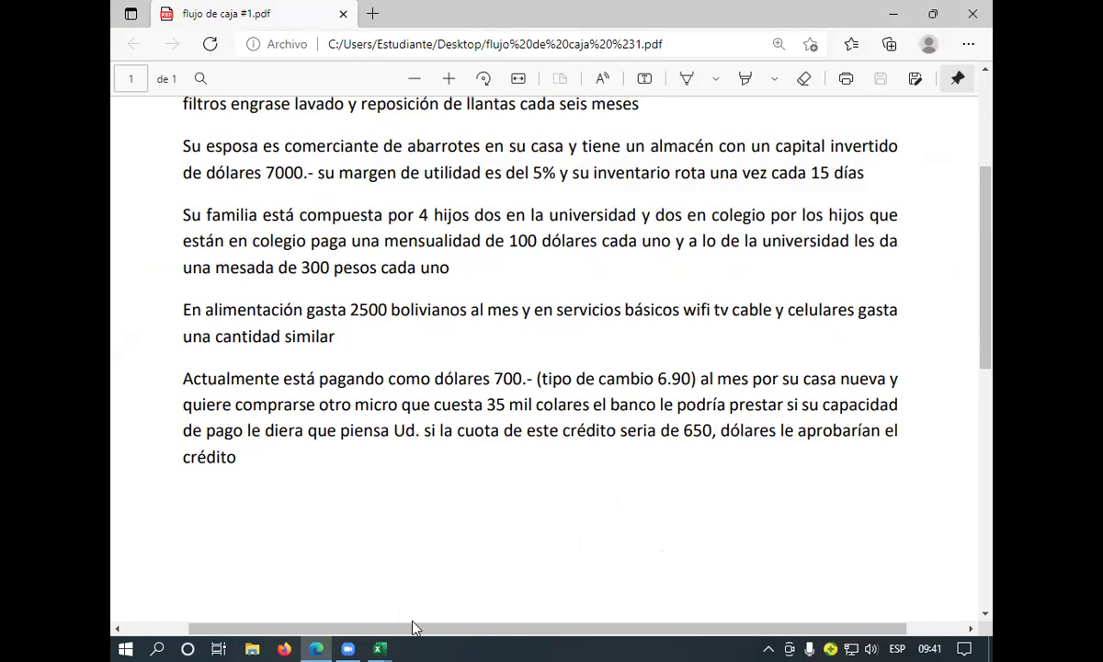
{"action": "mouse_move", "coordinate": [376, 643]}
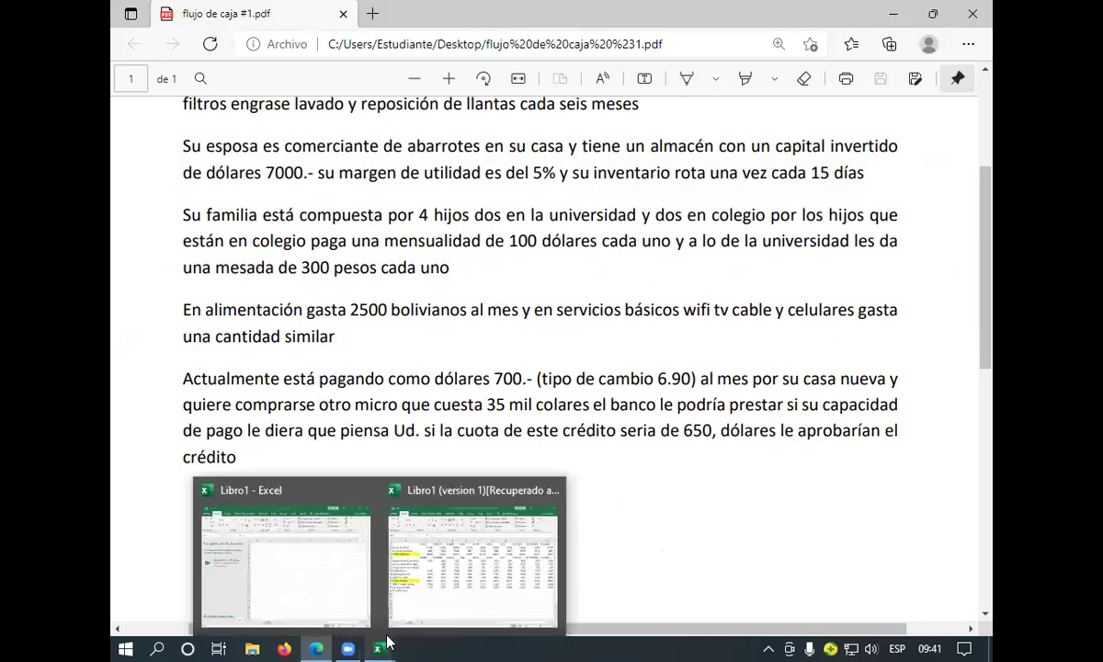
{"action": "left_click", "coordinate": [395, 568]}
{"action": "left_click", "coordinate": [317, 424]}
{"action": "left_click", "coordinate": [321, 444]}
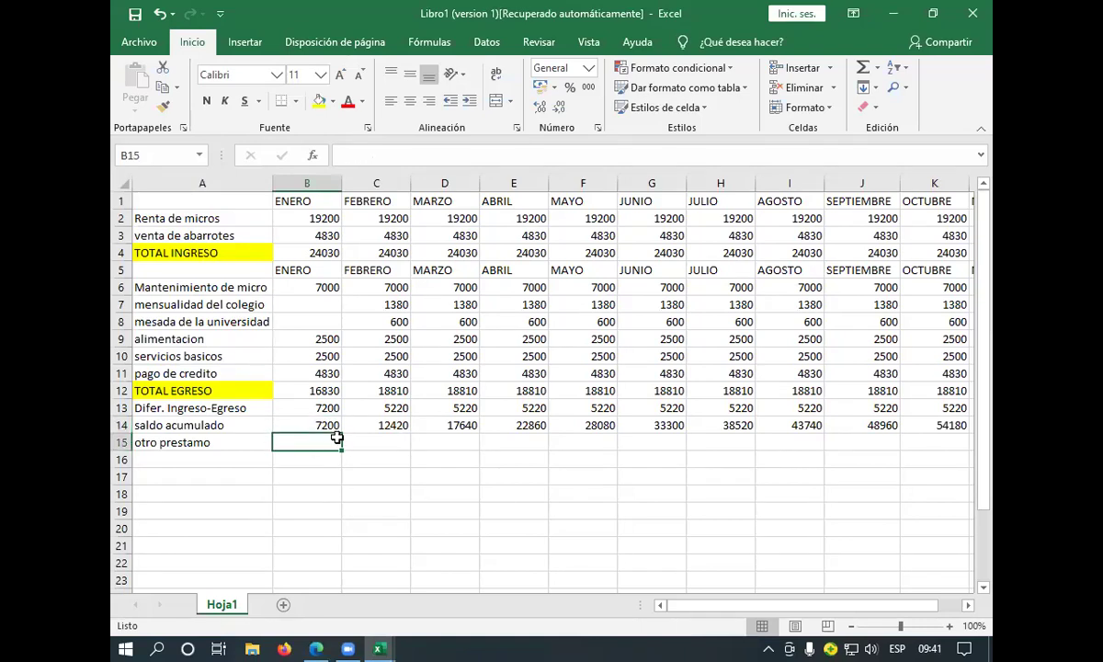
{"action": "mouse_move", "coordinate": [315, 646]}
{"action": "left_click", "coordinate": [312, 599]}
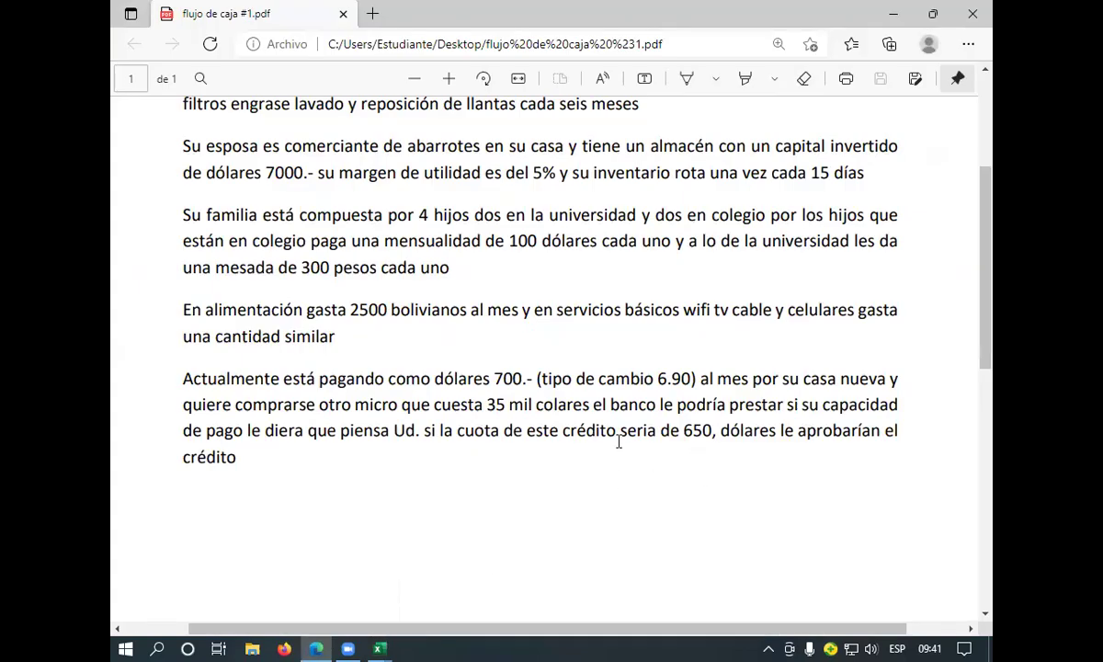
{"action": "mouse_move", "coordinate": [386, 633]}
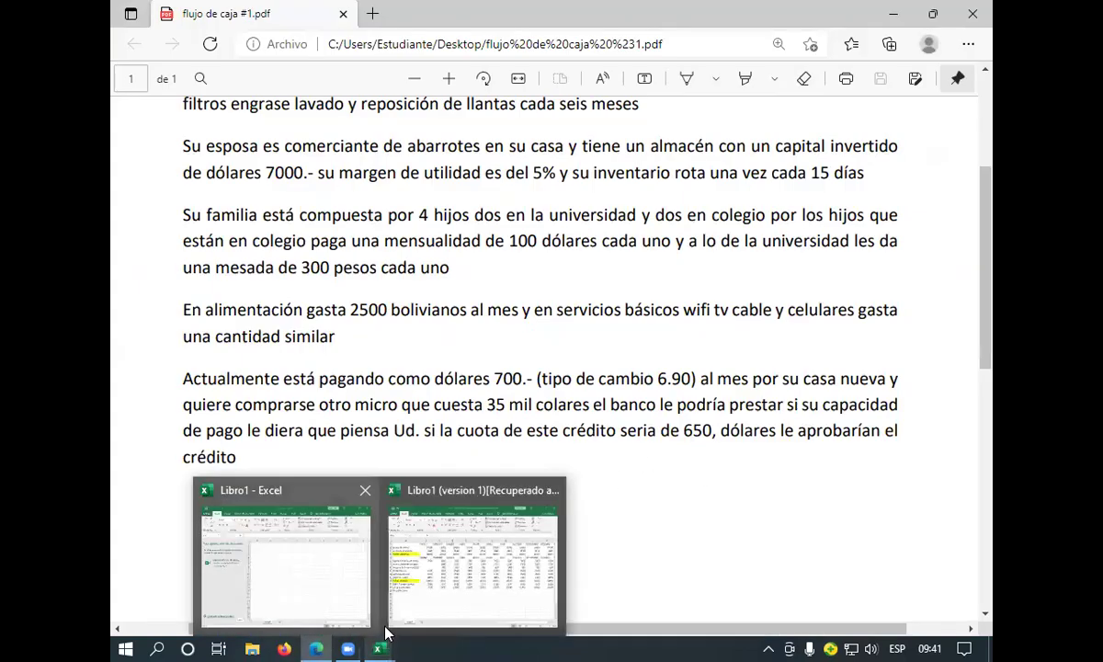
{"action": "left_click", "coordinate": [509, 566]}
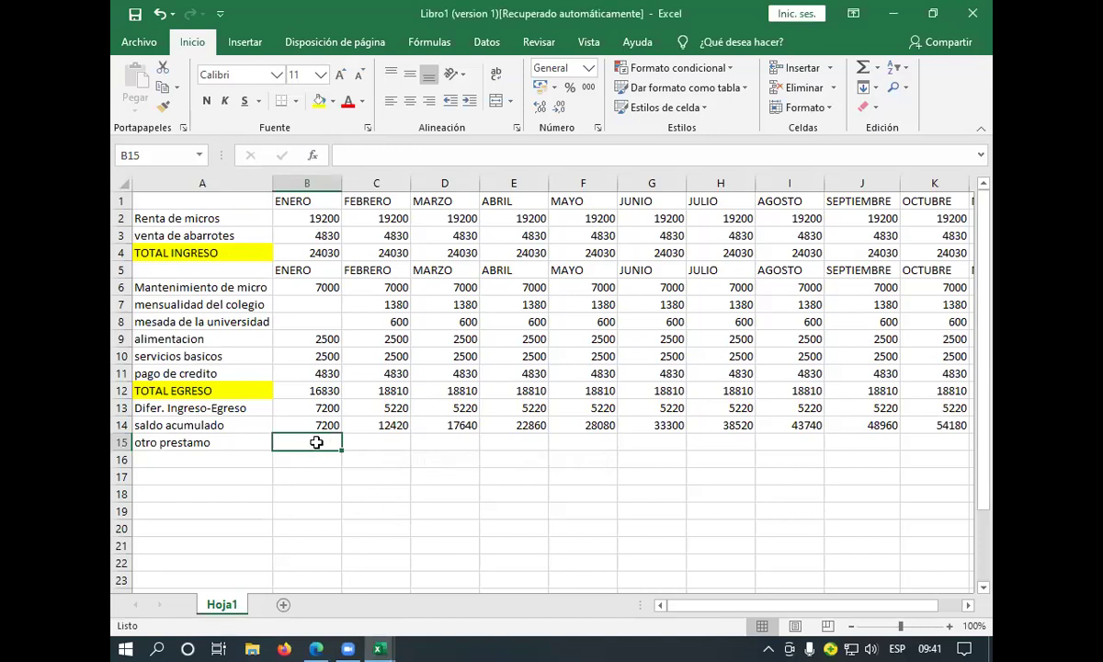
Enter the ENERO instalment of the other loan in B15 with the formula +650*6.90
{"action": "type", "text": "+650*6.90"}
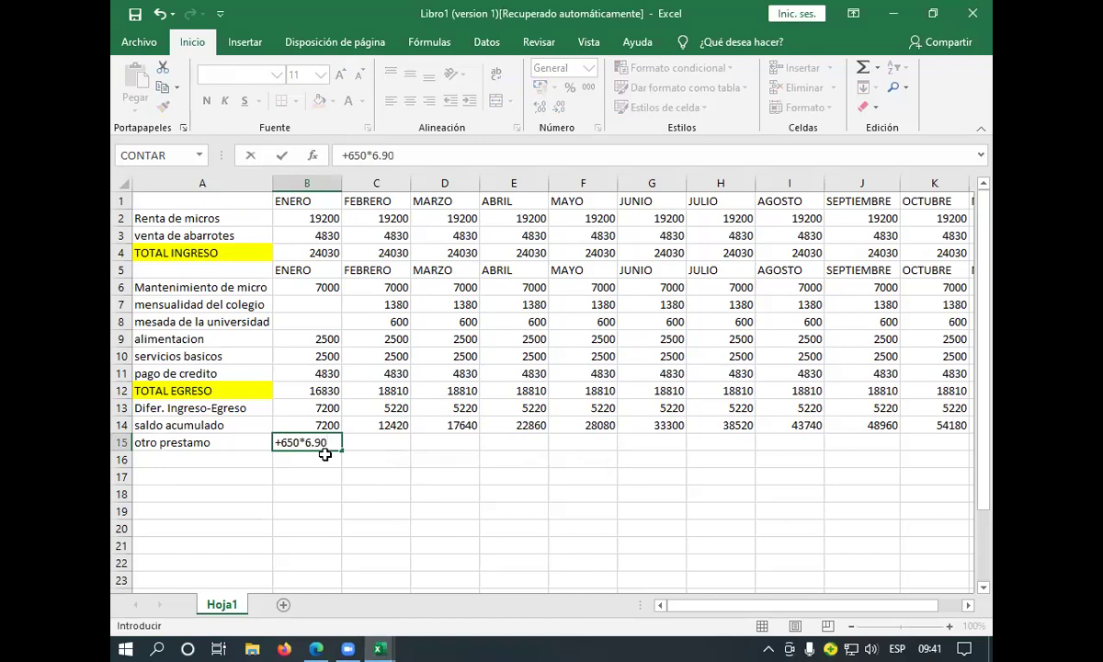
{"action": "key", "text": "Return"}
{"action": "left_click", "coordinate": [336, 442]}
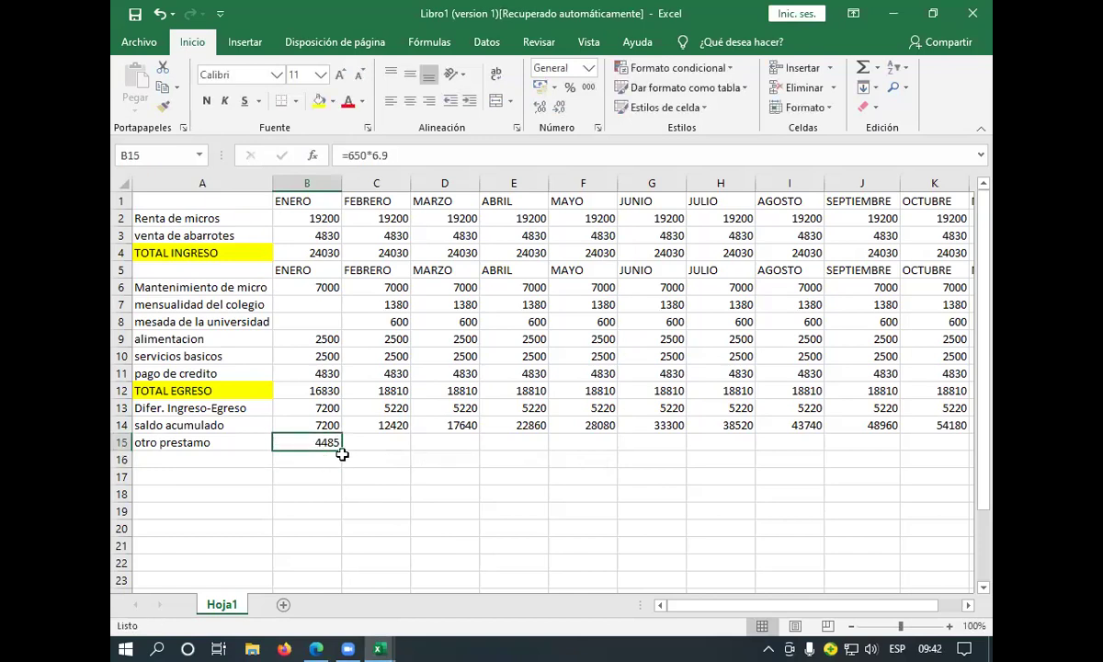
Copy the B15 loan instalment across row 15 through DICIEMBRE, clear the surplus value in N15 and return to column B
{"action": "left_click_drag", "start_coordinate": [340, 451], "coordinate": [908, 458]}
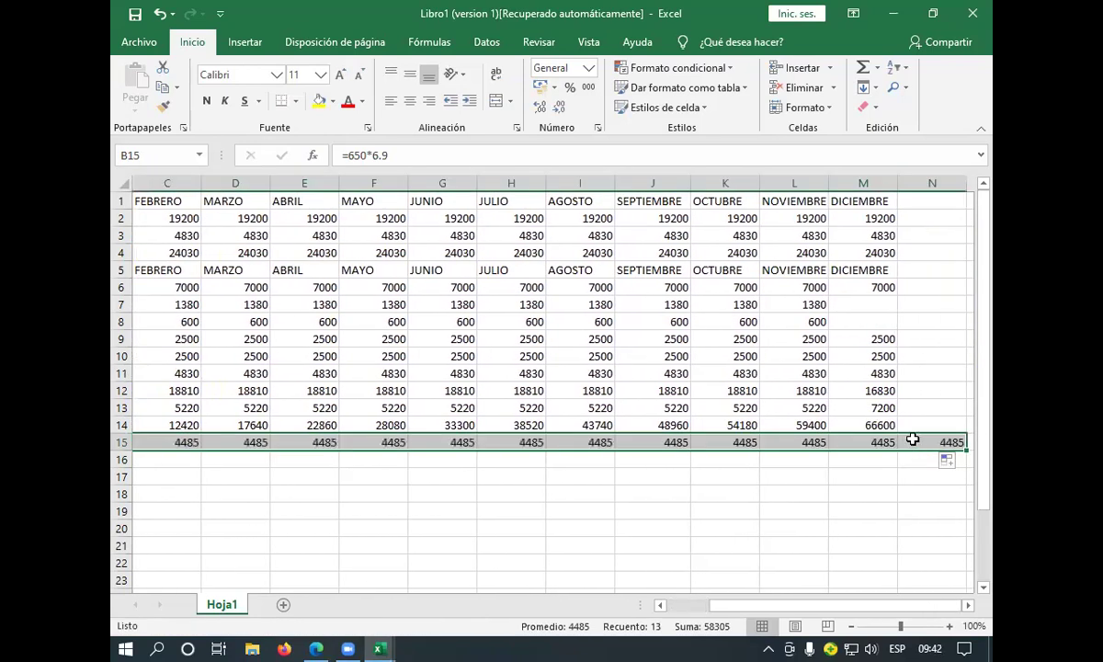
{"action": "left_click", "coordinate": [911, 440]}
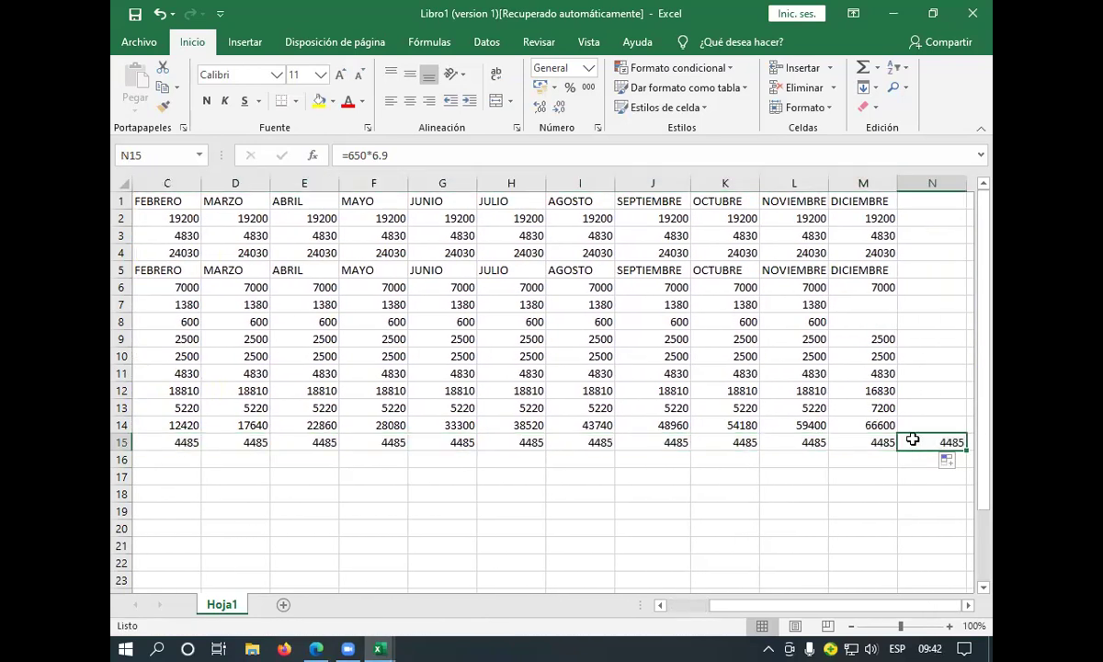
{"action": "left_click", "coordinate": [157, 423]}
{"action": "key", "text": "Left"}
{"action": "key", "text": "Left"}
{"action": "left_click", "coordinate": [294, 457]}
{"action": "left_click", "coordinate": [237, 456]}
{"action": "left_click", "coordinate": [310, 466]}
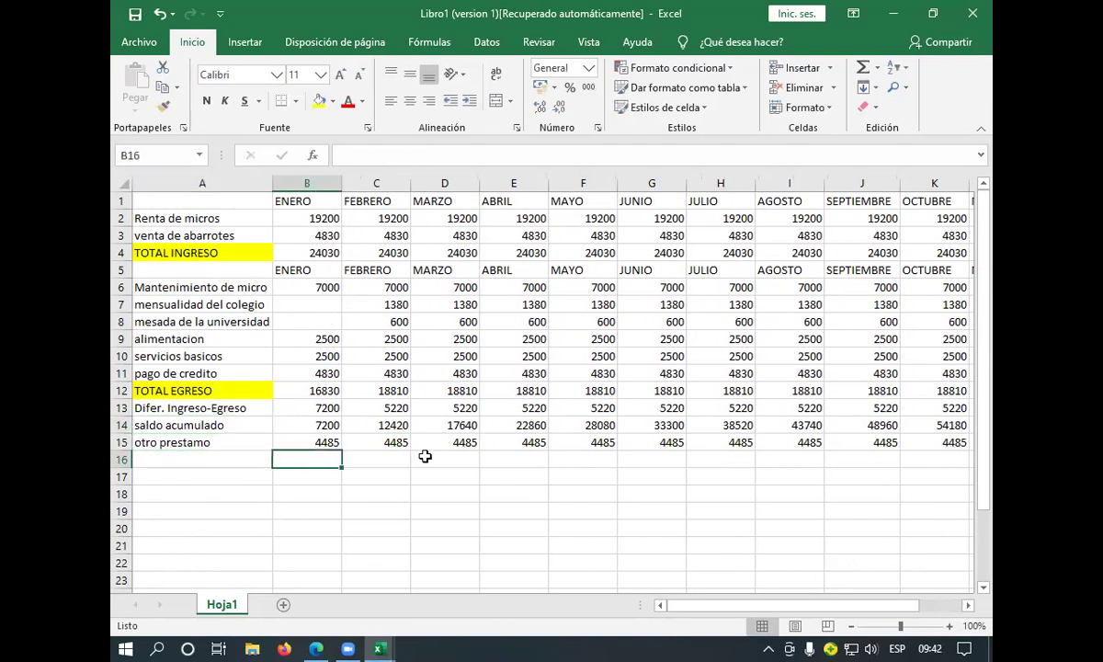
Label A16 as "Saldo" below the other loan row, without the autocompleted word
{"action": "left_click", "coordinate": [200, 444]}
{"action": "left_click", "coordinate": [205, 460]}
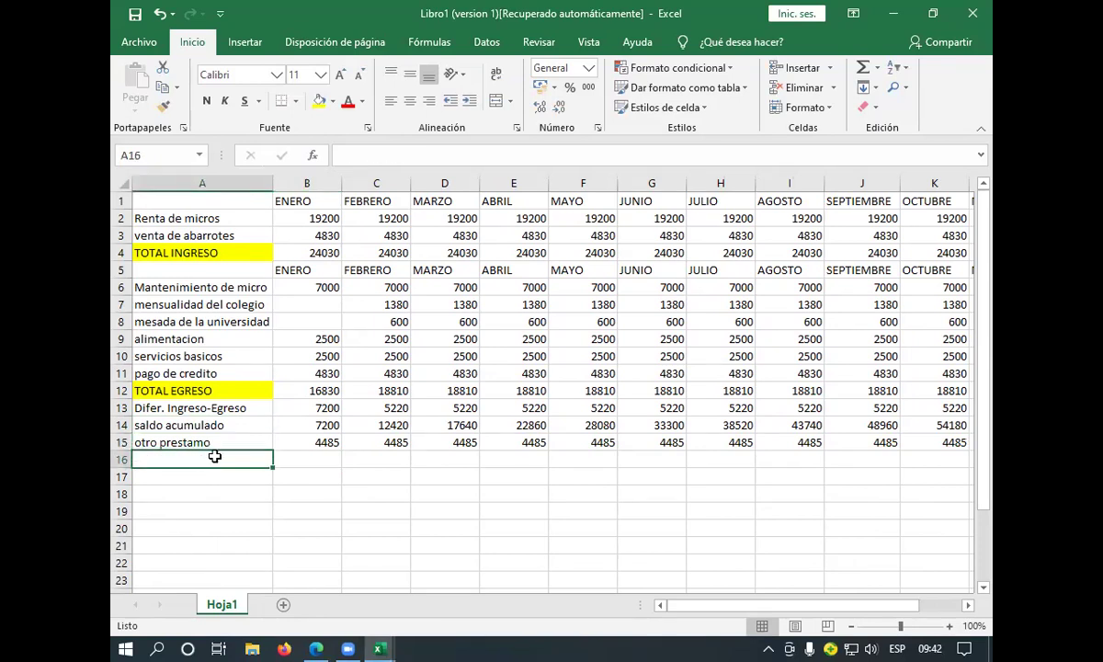
{"action": "type", "text": "S"}
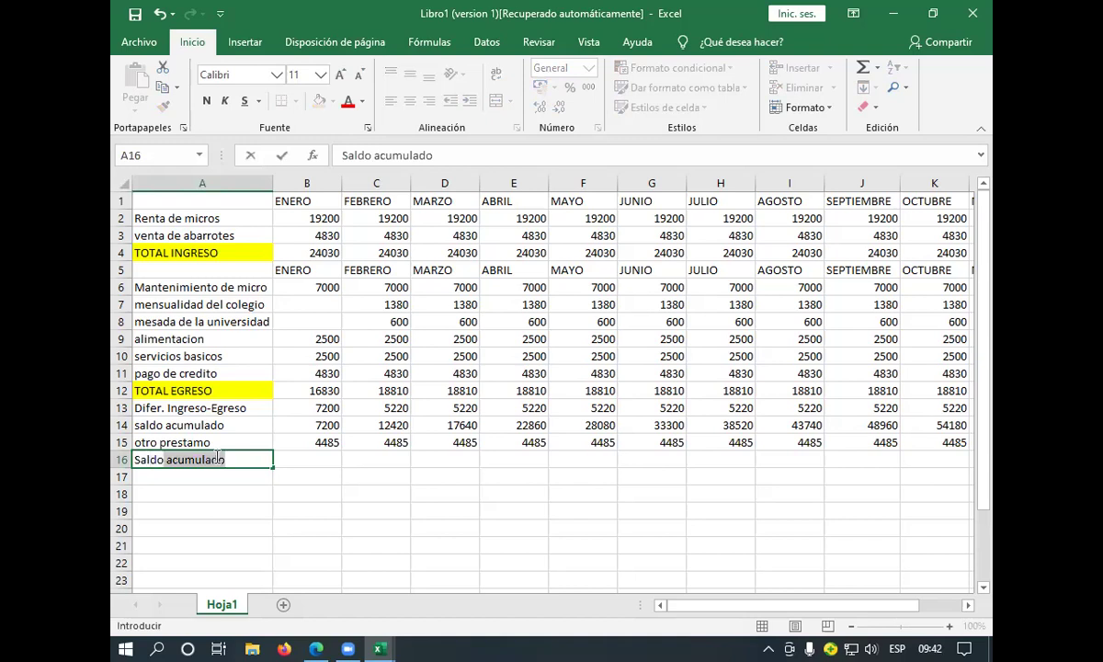
{"action": "type", "text": "aldo"}
{"action": "key", "text": "BackSpace"}
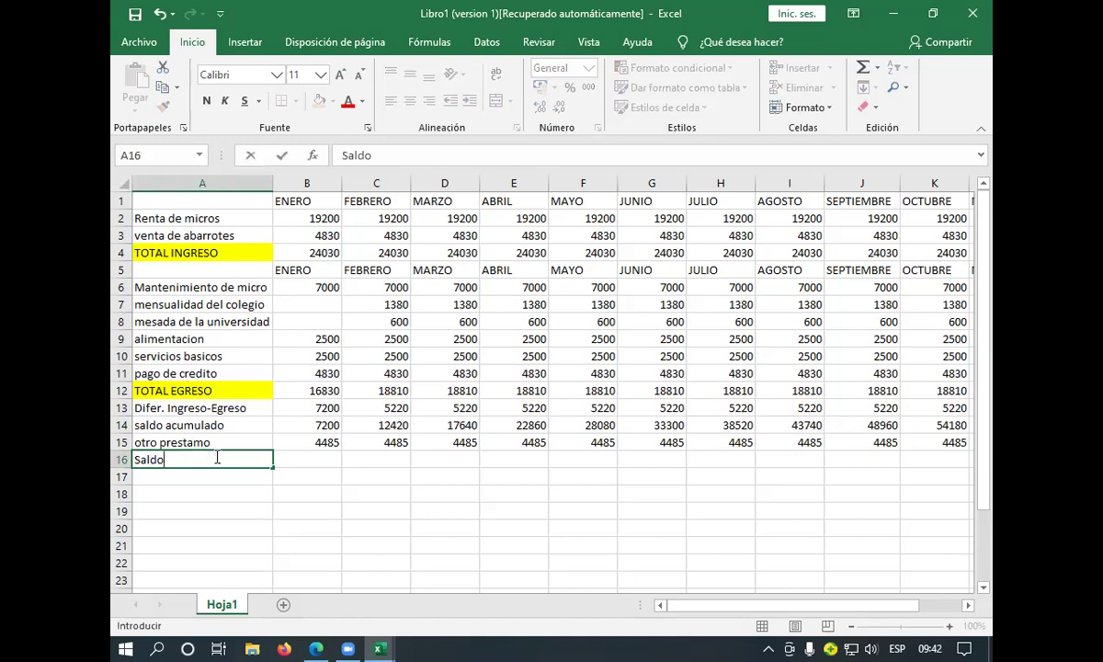
{"action": "key", "text": "Tab"}
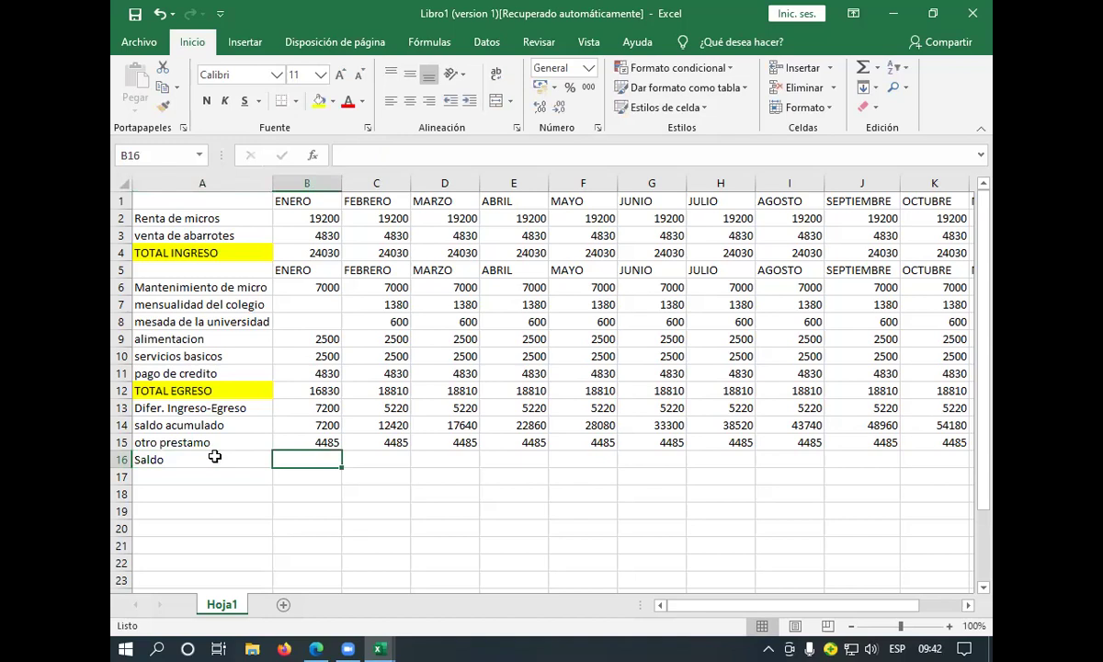
Calculate the ENERO Saldo in B16 by subtracting the new loan instalment from the income-expense difference with +B13-B15
{"action": "left_click", "coordinate": [165, 458]}
{"action": "left_click", "coordinate": [304, 454]}
{"action": "left_click", "coordinate": [363, 472]}
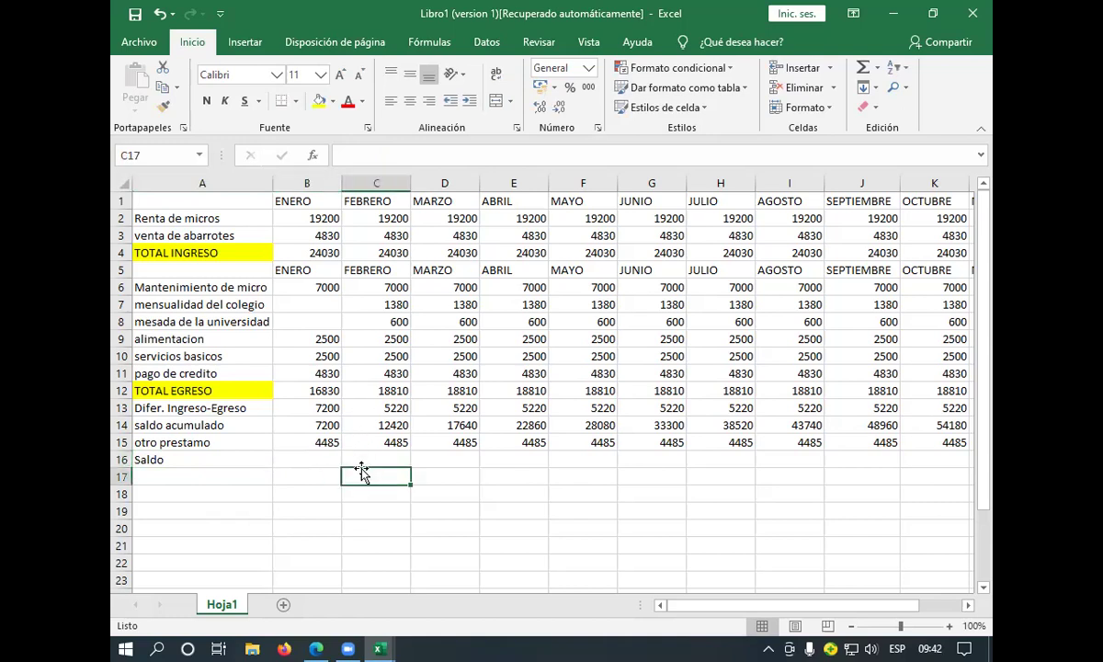
{"action": "left_click", "coordinate": [328, 457]}
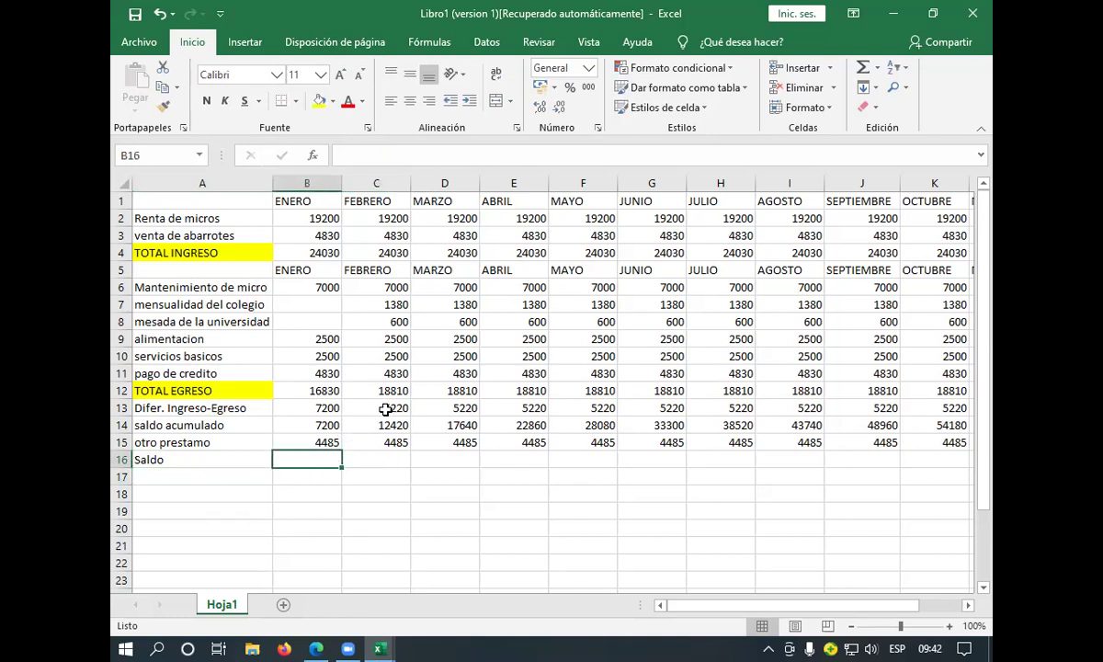
{"action": "scroll", "coordinate": [409, 448], "scroll_direction": "down", "scroll_amount": 4}
{"action": "scroll", "coordinate": [407, 442], "scroll_direction": "up", "scroll_amount": 4}
{"action": "mouse_move", "coordinate": [333, 641]}
{"action": "type", "text": "+"}
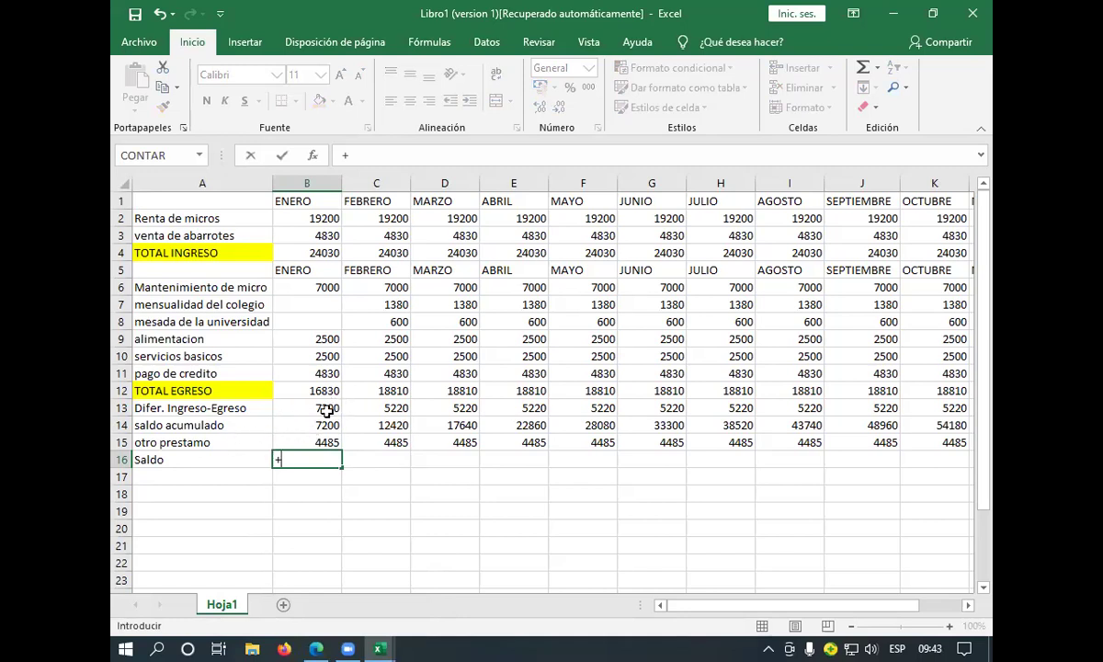
{"action": "left_click", "coordinate": [326, 407]}
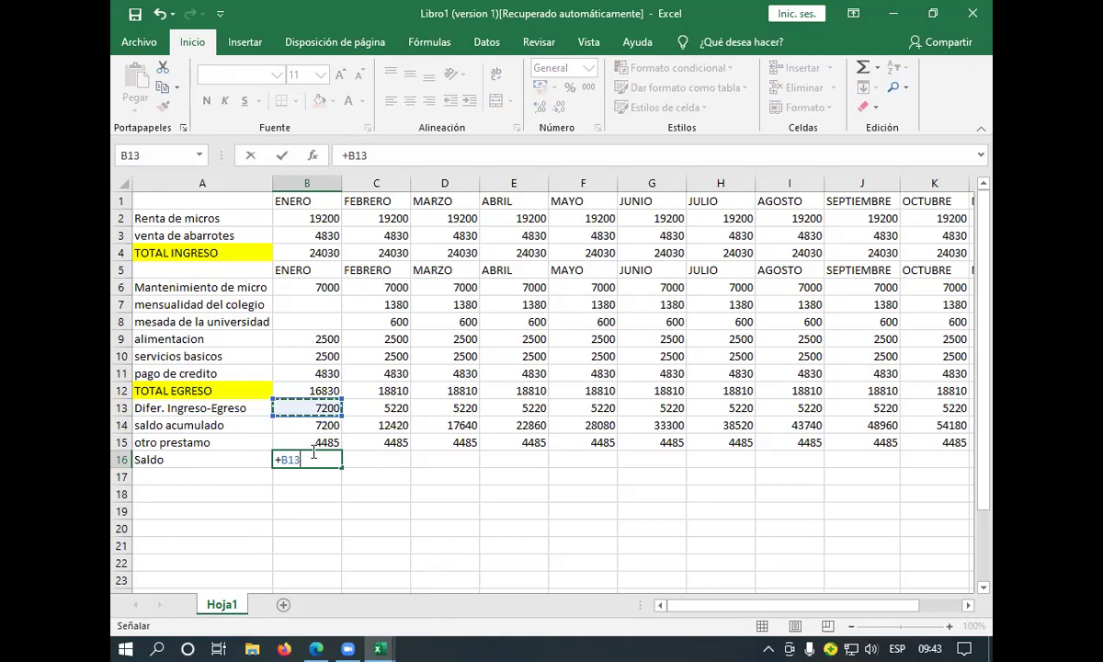
{"action": "type", "text": "-"}
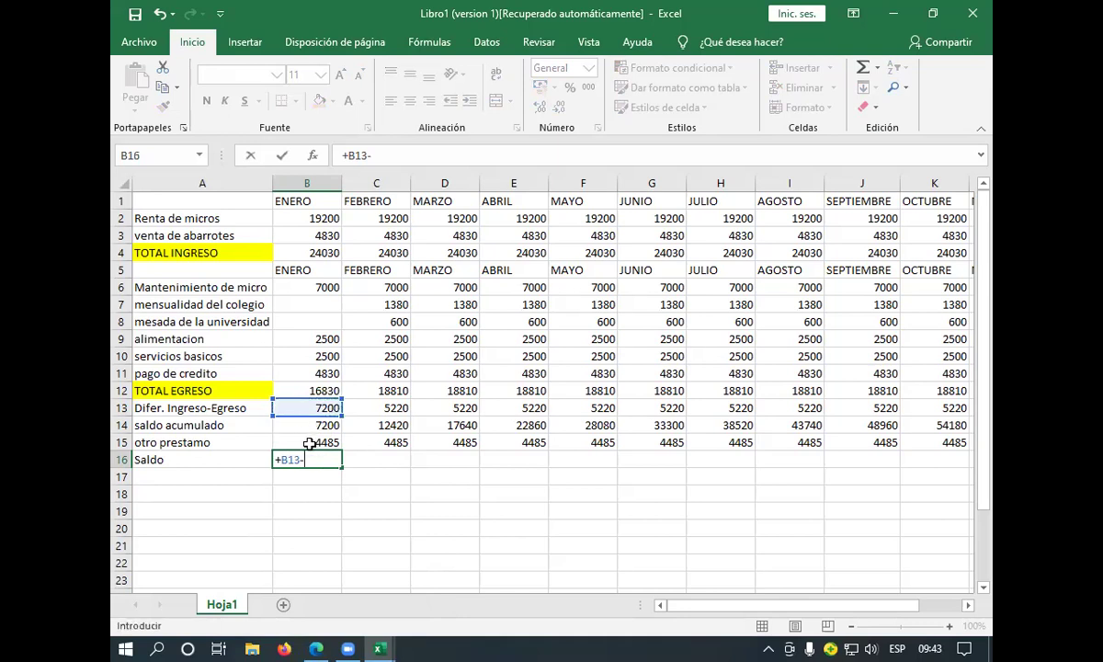
{"action": "left_click", "coordinate": [312, 442]}
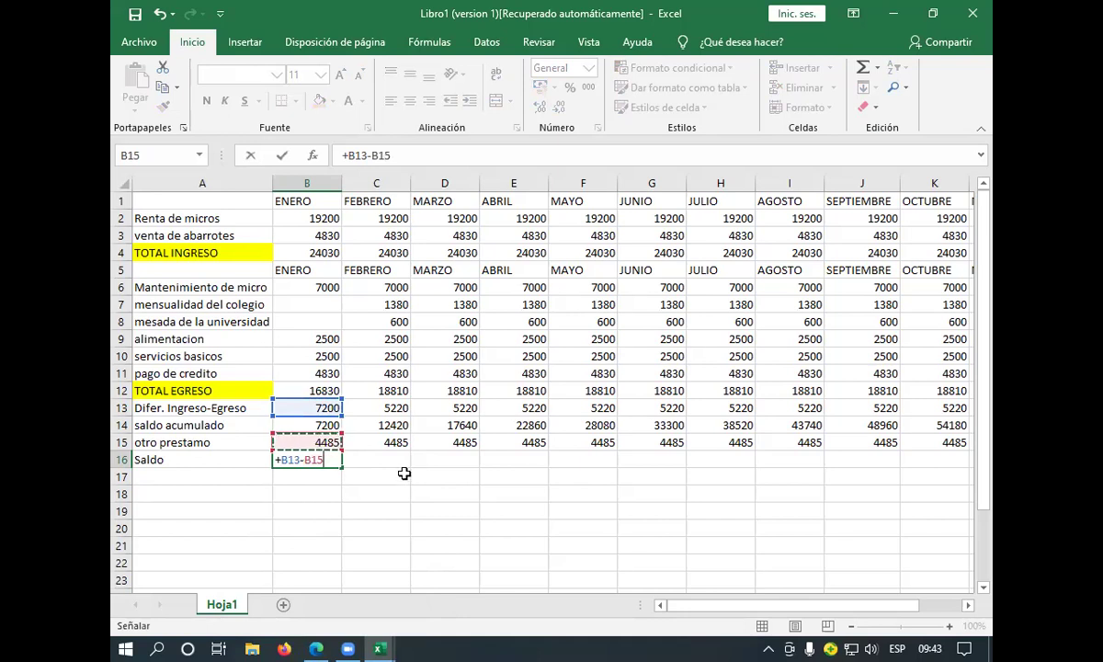
{"action": "key", "text": "Return"}
Copy the B16 Saldo formula across row 16 through DICIEMBRE, clear the surplus value in N16 and return to column B
{"action": "left_click", "coordinate": [331, 459]}
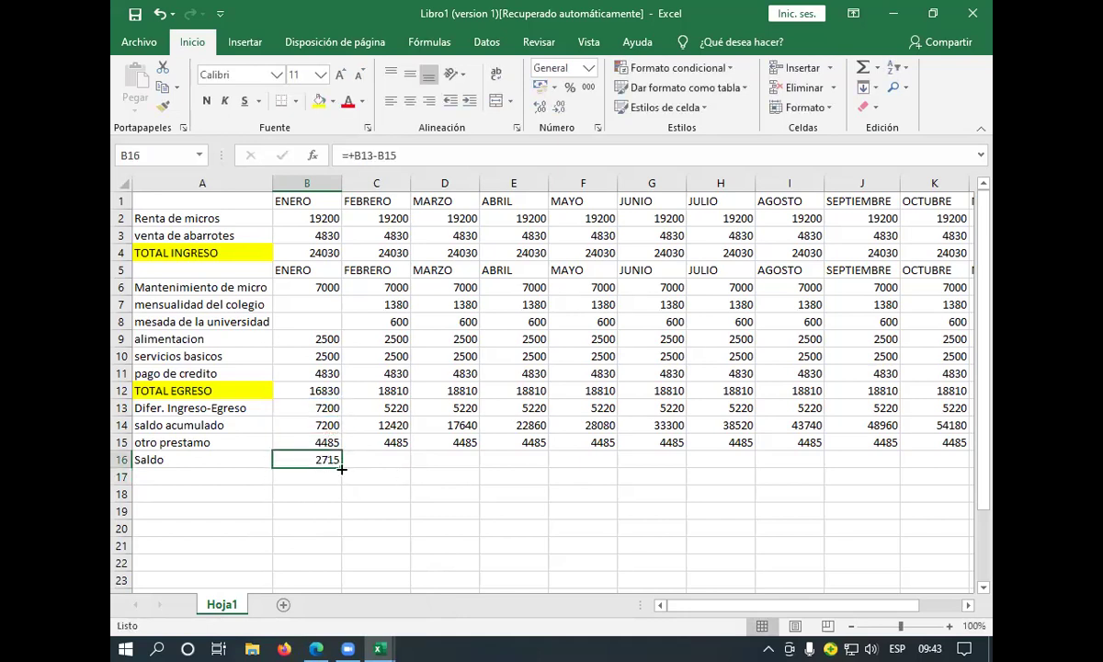
{"action": "left_click_drag", "start_coordinate": [341, 469], "coordinate": [890, 468]}
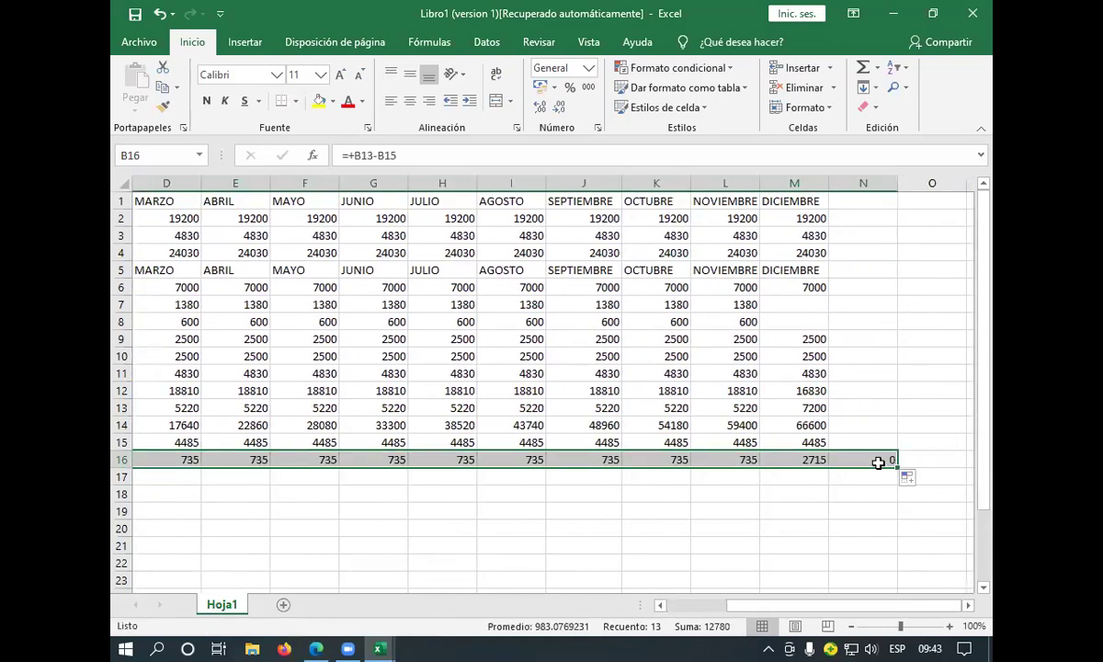
{"action": "left_click", "coordinate": [879, 463]}
{"action": "double_click", "coordinate": [879, 462]}
{"action": "left_click", "coordinate": [554, 454]}
{"action": "left_click", "coordinate": [308, 494]}
{"action": "left_click", "coordinate": [154, 472]}
{"action": "key", "text": "Left"}
{"action": "key", "text": "Left"}
{"action": "key", "text": "Left"}
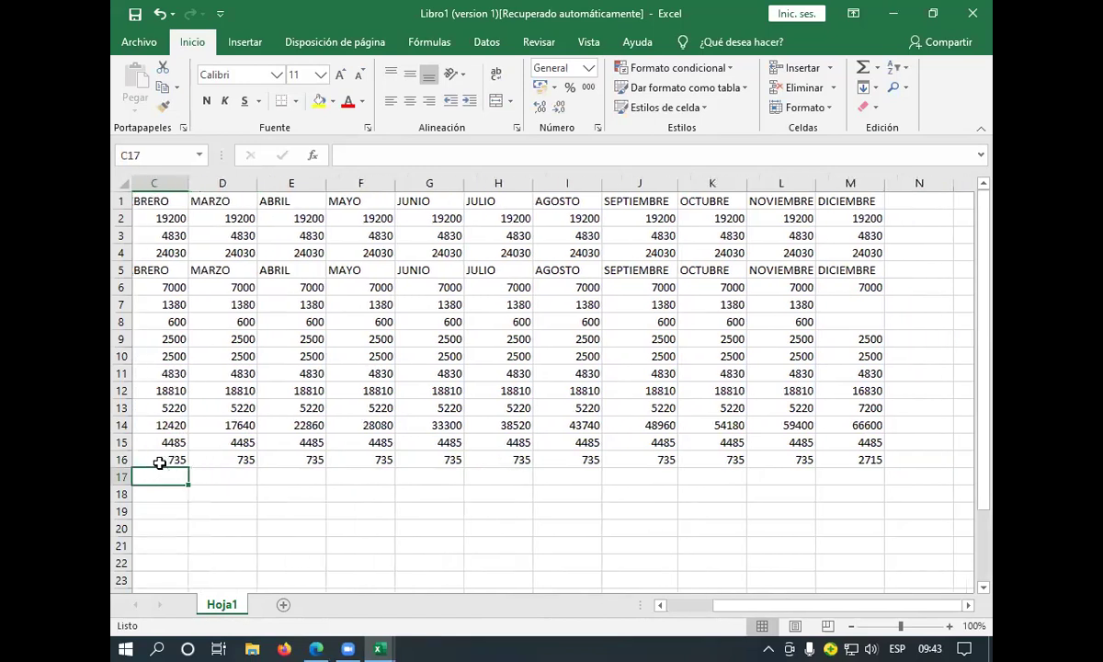
{"action": "left_click", "coordinate": [295, 475]}
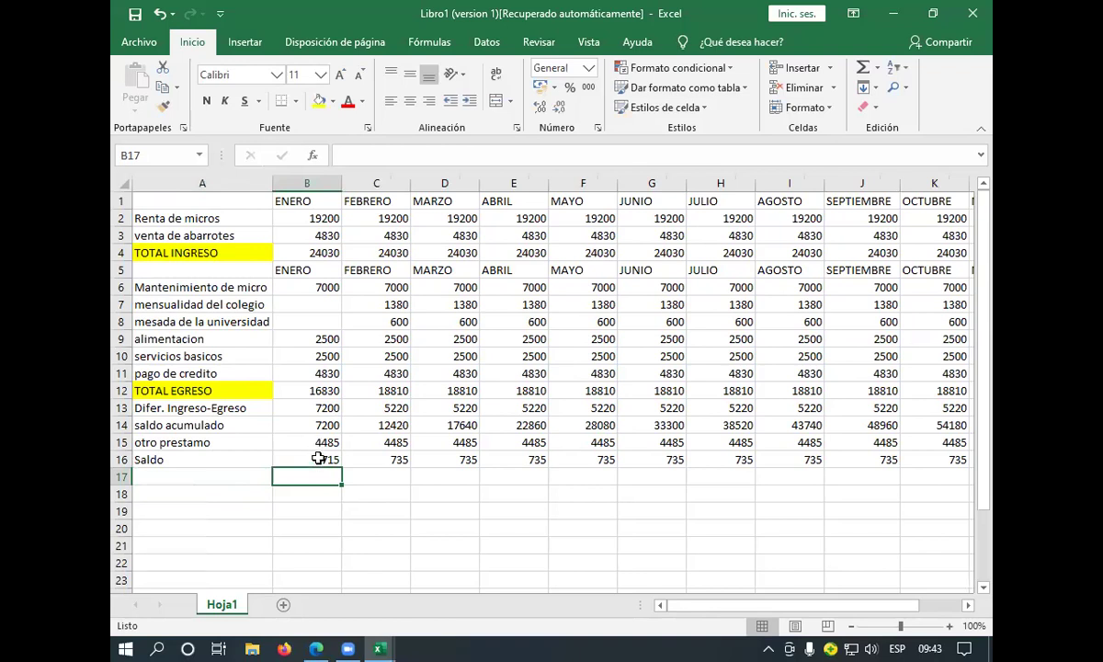
Review the formulas behind the ENERO Saldo in B16 and the other loan's instalment in B15
{"action": "left_click", "coordinate": [317, 457]}
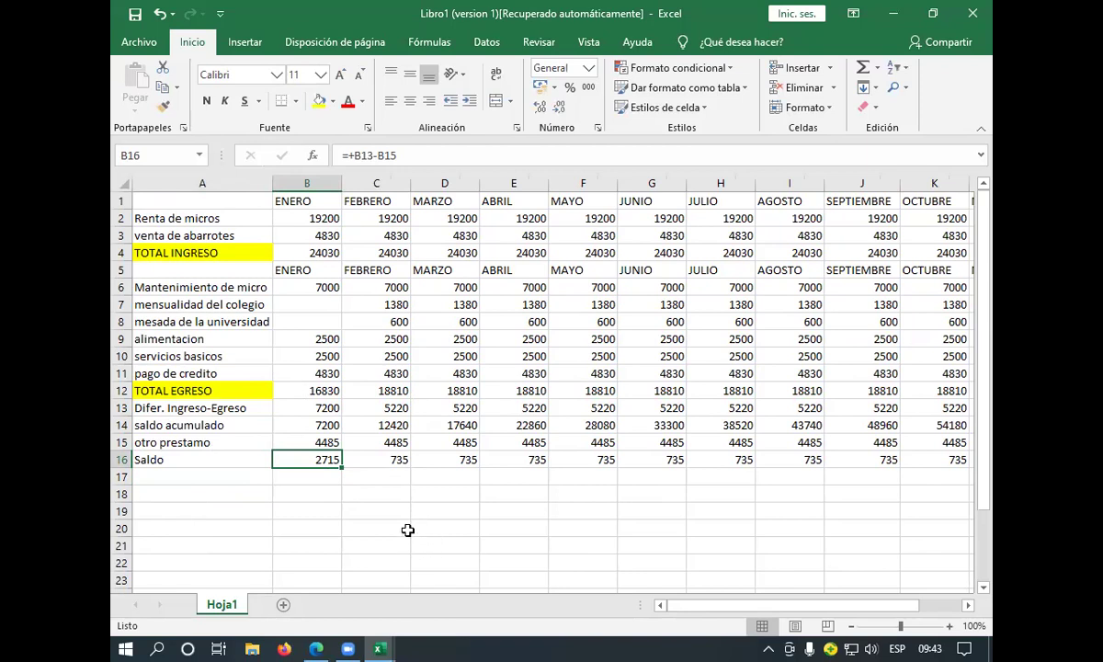
{"action": "double_click", "coordinate": [325, 460]}
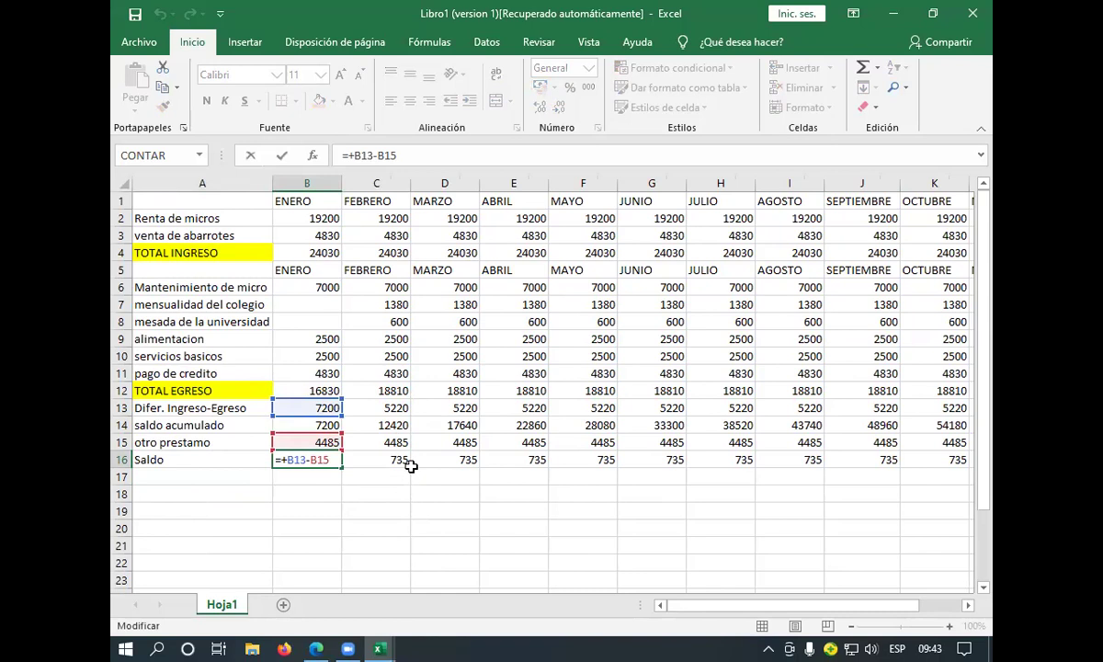
{"action": "left_click", "coordinate": [338, 489]}
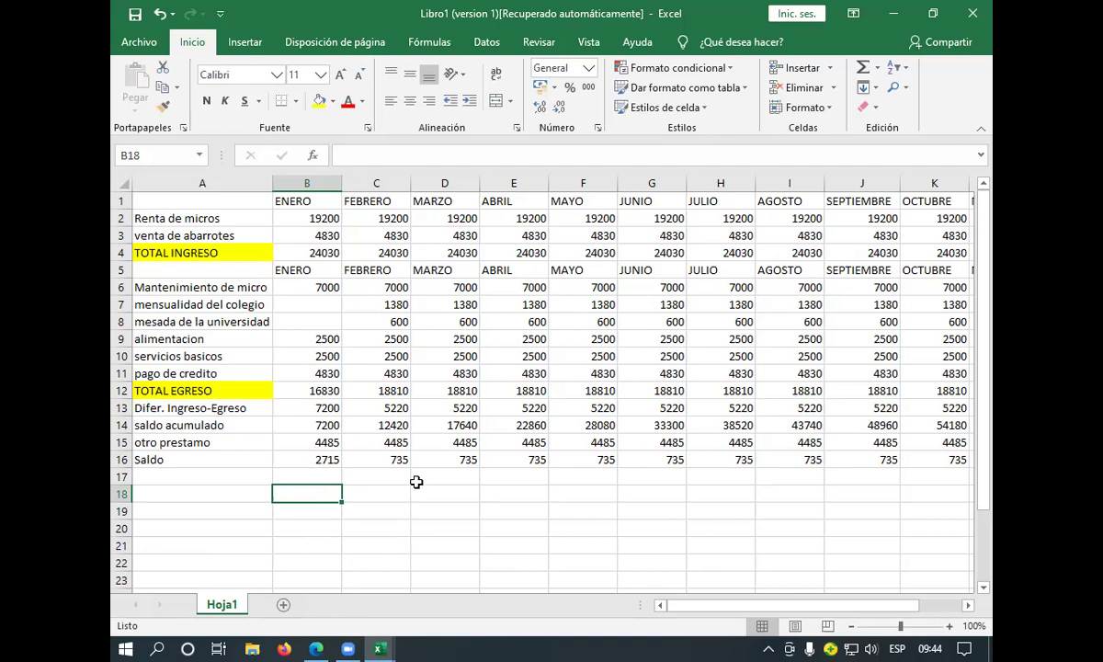
{"action": "left_click", "coordinate": [320, 440]}
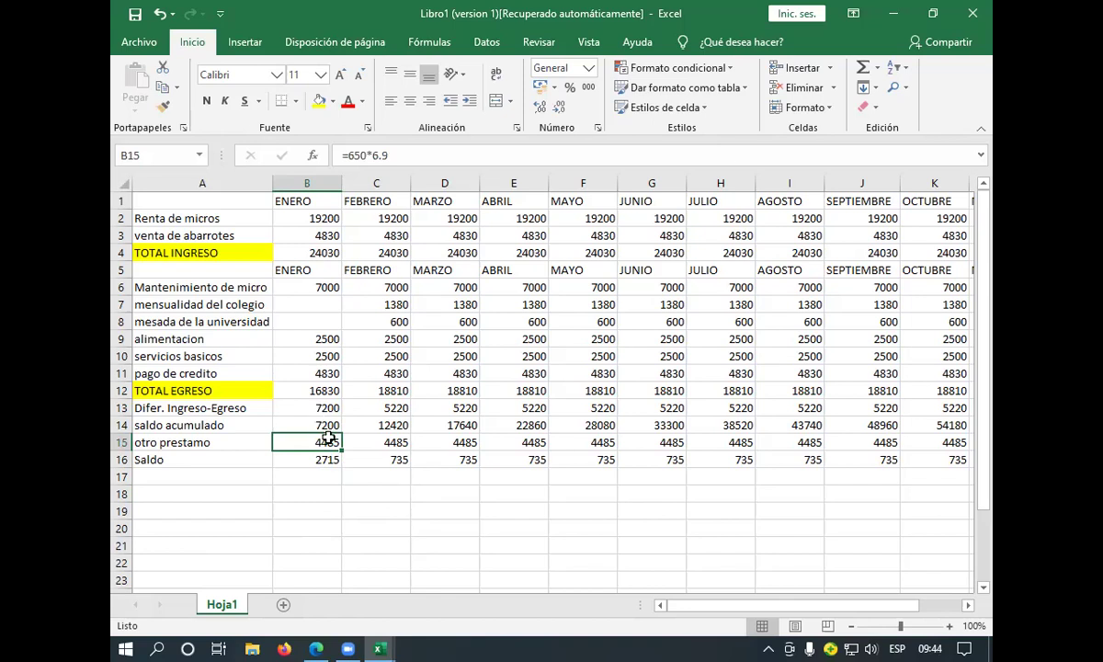
Check the calculation behind the ENERO instalment in the otro prestamo row, leaving the cell without edits
{"action": "double_click", "coordinate": [329, 442]}
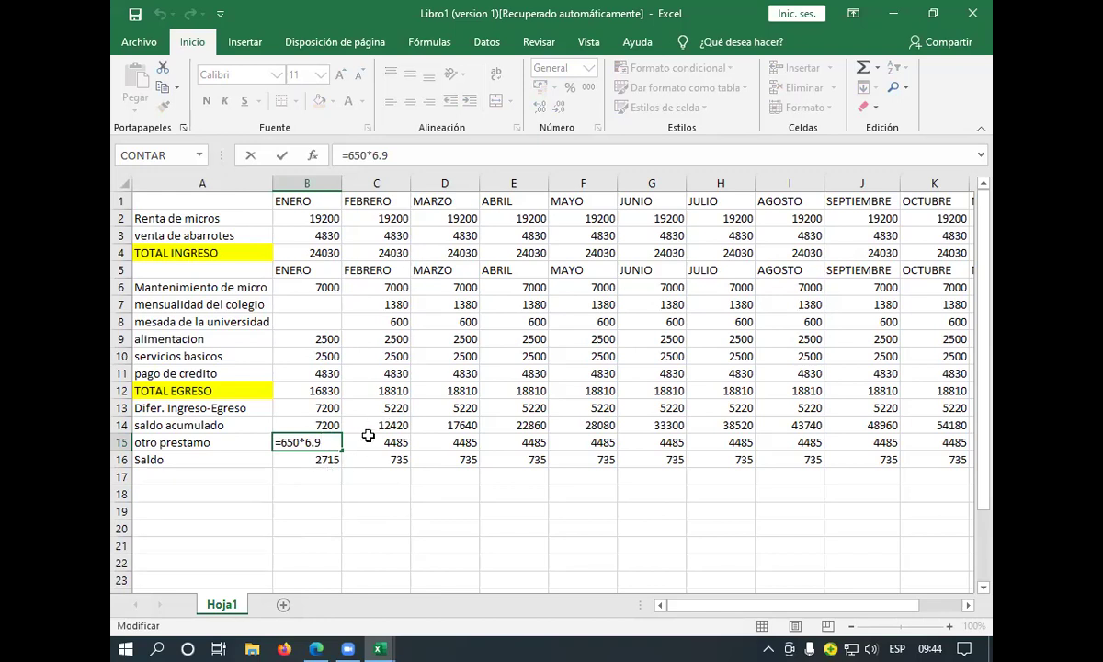
{"action": "left_click", "coordinate": [372, 477]}
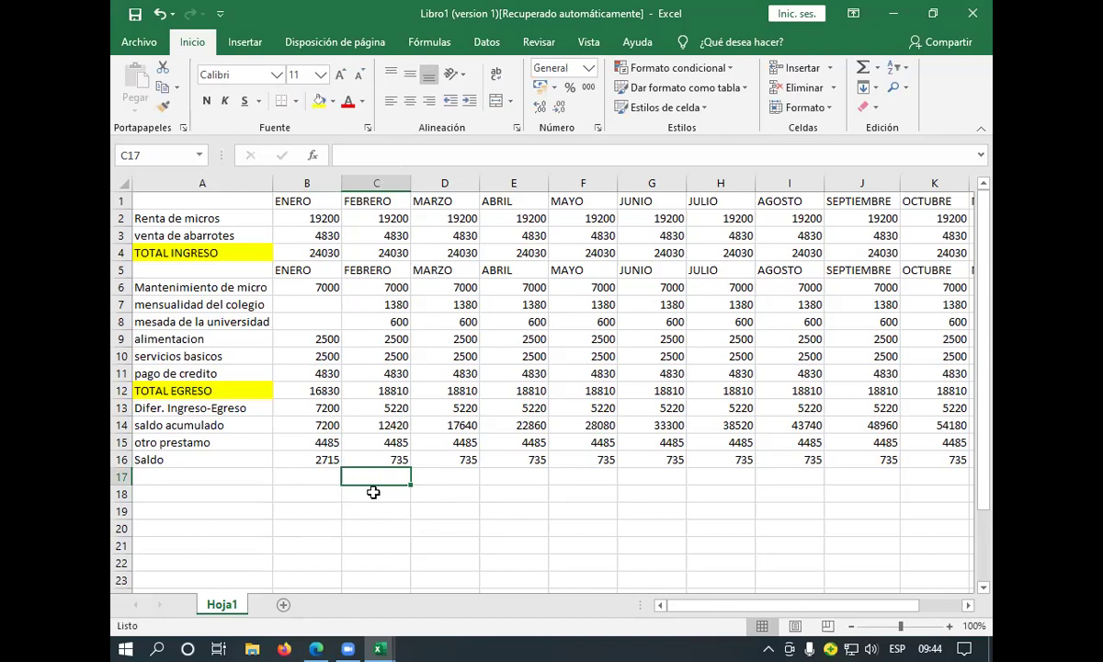
{"action": "left_click", "coordinate": [198, 478]}
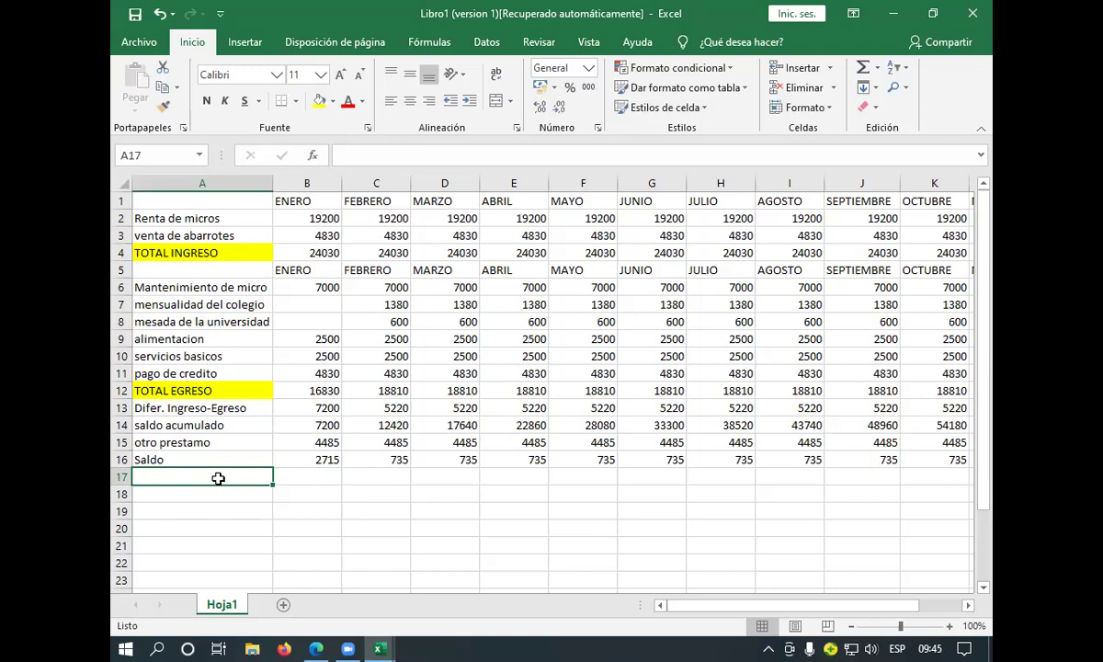
{"action": "scroll", "coordinate": [389, 303], "scroll_direction": "down", "scroll_amount": 9}
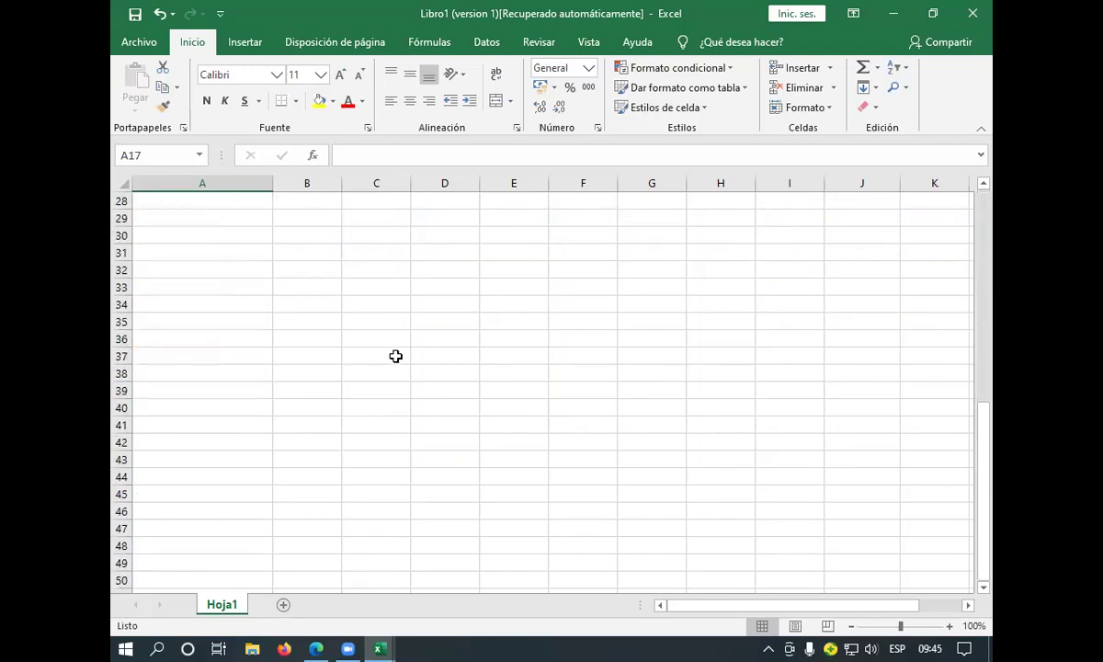
{"action": "scroll", "coordinate": [395, 356], "scroll_direction": "up", "scroll_amount": 9}
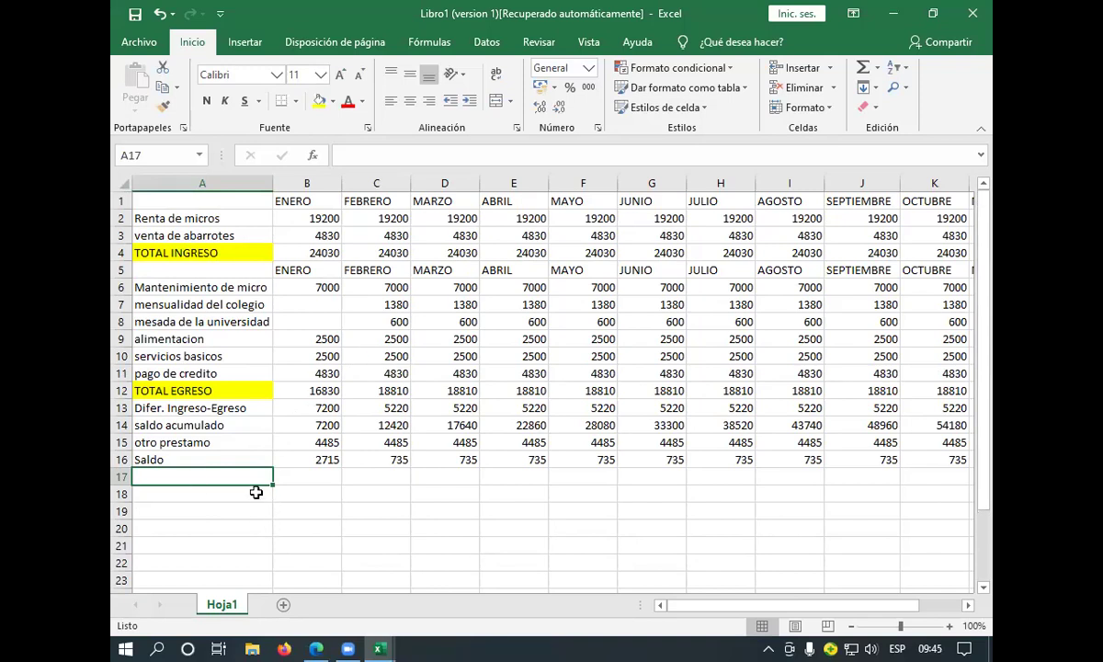
{"action": "mouse_move", "coordinate": [265, 478]}
{"action": "left_mouse_down"}
{"action": "mouse_move", "coordinate": [418, 509]}
{"action": "mouse_move", "coordinate": [751, 532]}
{"action": "mouse_move", "coordinate": [635, 534]}
{"action": "mouse_move", "coordinate": [346, 501]}
{"action": "mouse_move", "coordinate": [288, 483]}
{"action": "mouse_move", "coordinate": [290, 466]}
{"action": "mouse_move", "coordinate": [244, 466]}
{"action": "mouse_move", "coordinate": [239, 556]}
{"action": "mouse_move", "coordinate": [265, 462]}
{"action": "left_mouse_up"}
{"action": "left_click", "coordinate": [249, 483]}
{"action": "left_click", "coordinate": [356, 375]}
{"action": "left_click", "coordinate": [244, 445]}
{"action": "left_click", "coordinate": [243, 459]}
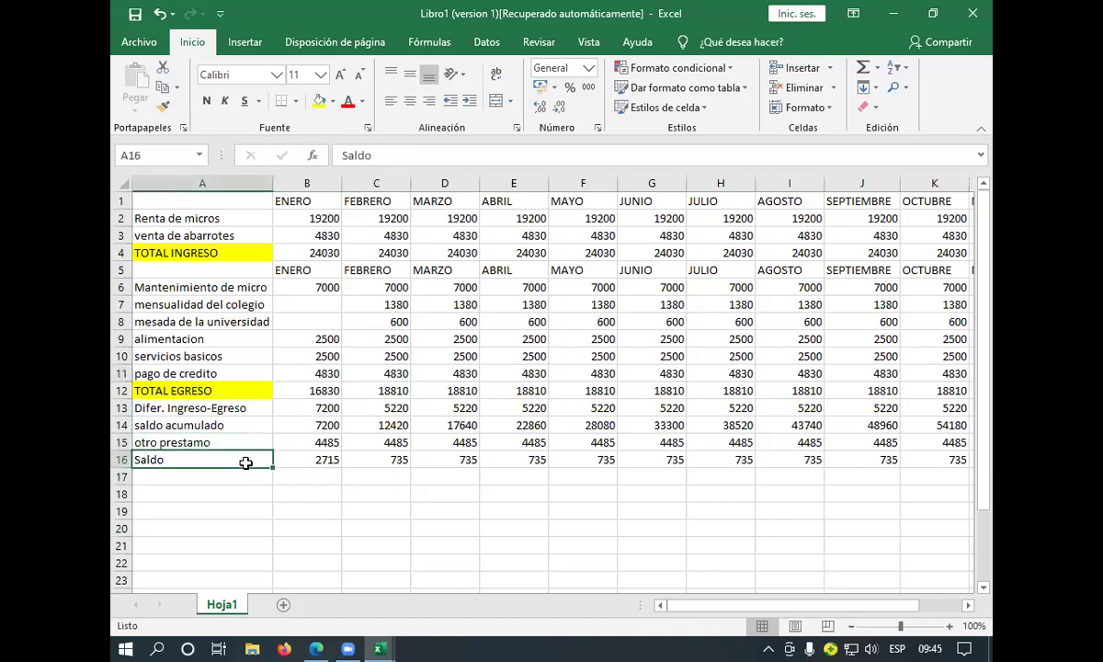
{"action": "left_click", "coordinate": [298, 462]}
{"action": "left_click", "coordinate": [250, 465]}
{"action": "left_click", "coordinate": [295, 475]}
{"action": "left_click", "coordinate": [244, 464]}
{"action": "left_click", "coordinate": [299, 460]}
{"action": "left_click", "coordinate": [253, 461]}
{"action": "key", "text": "F12"}
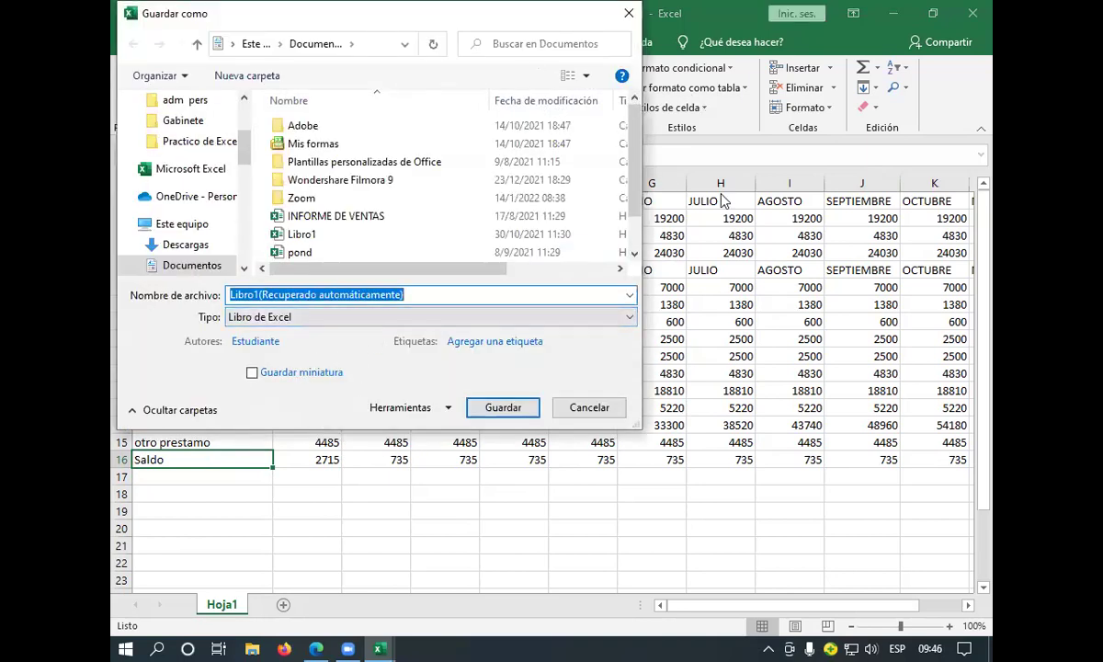
{"action": "left_click", "coordinate": [587, 410]}
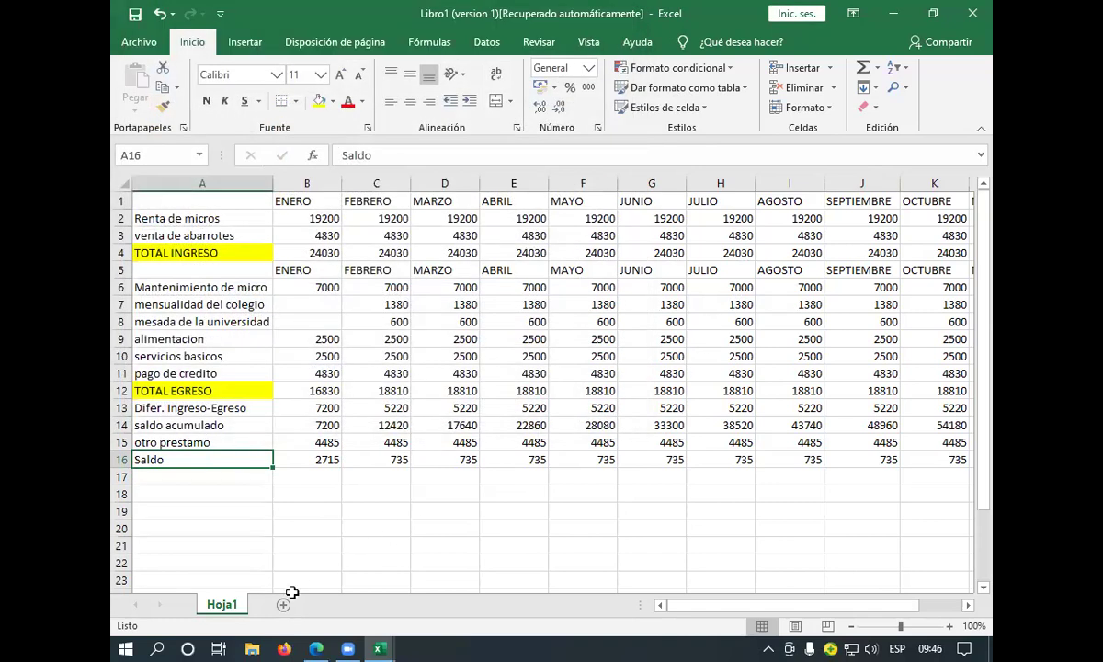
Add a blank second worksheet to the workbook and return to the cash flow on Hoja1
{"action": "left_click", "coordinate": [283, 604]}
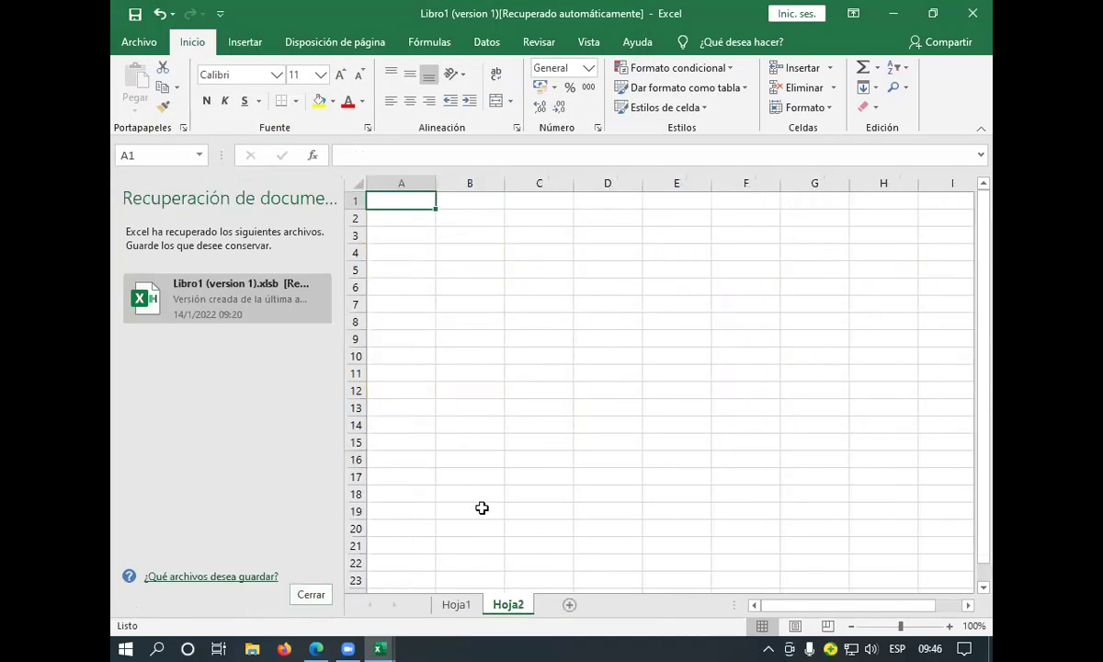
{"action": "left_click", "coordinate": [456, 606]}
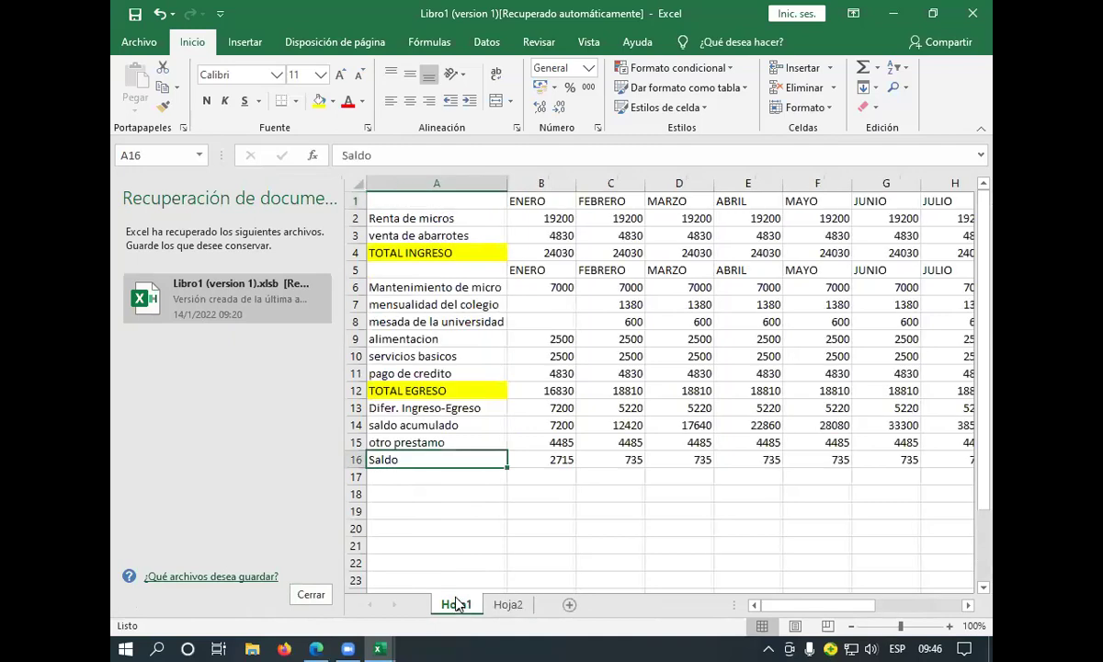
{"action": "left_click", "coordinate": [506, 606]}
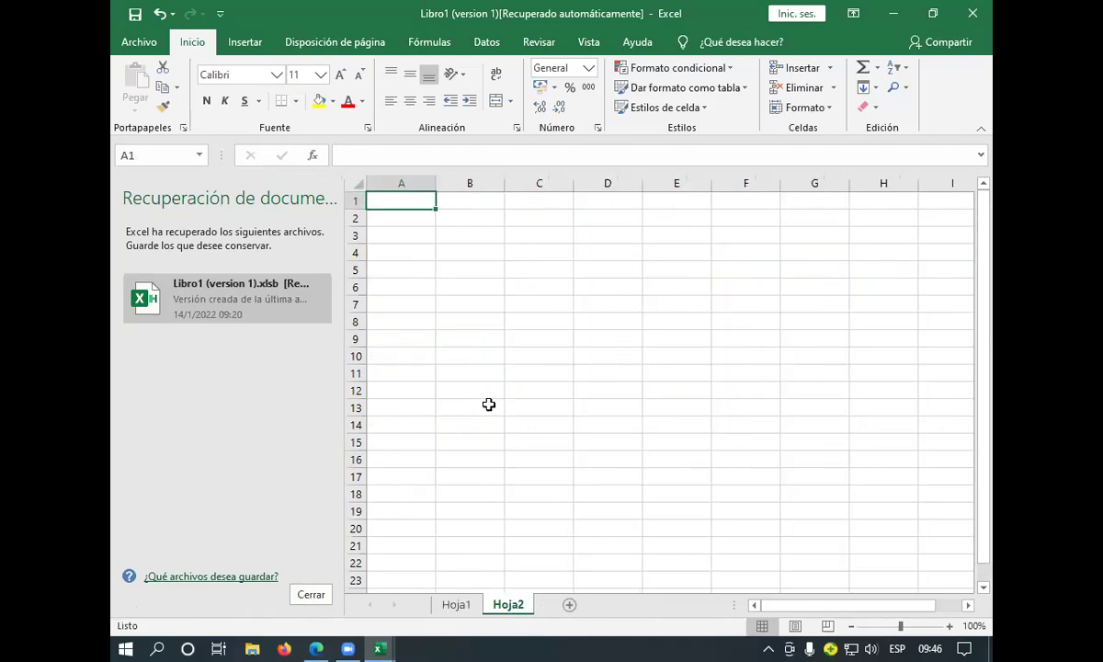
{"action": "left_click", "coordinate": [457, 606]}
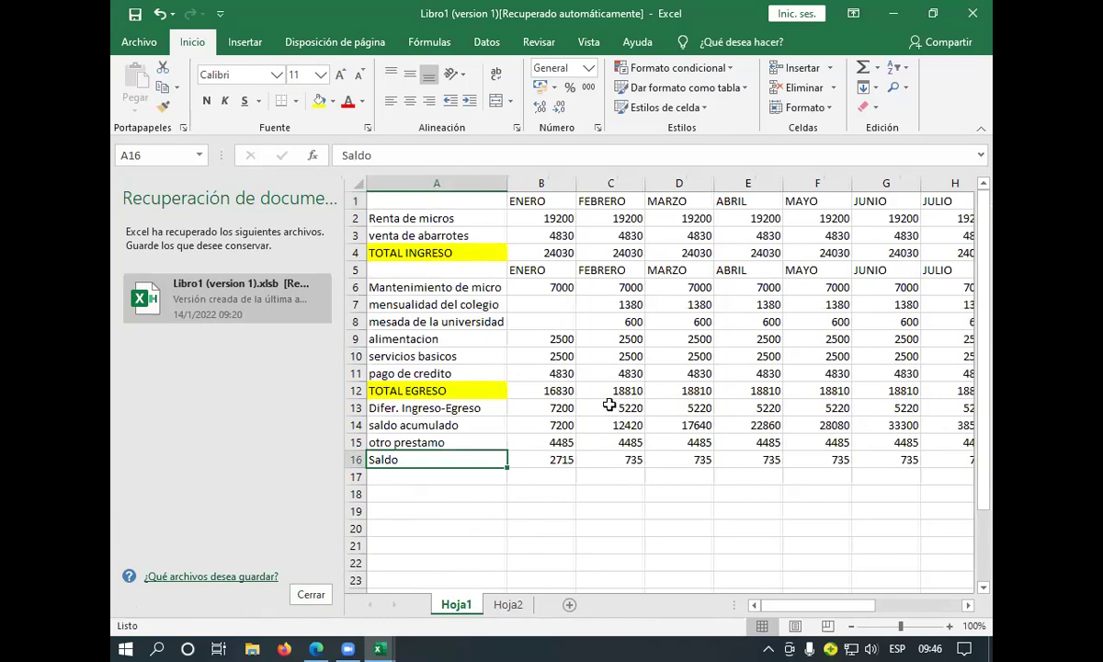
Open the Save As dialog for the cash flow workbook
{"action": "key", "text": "F12"}
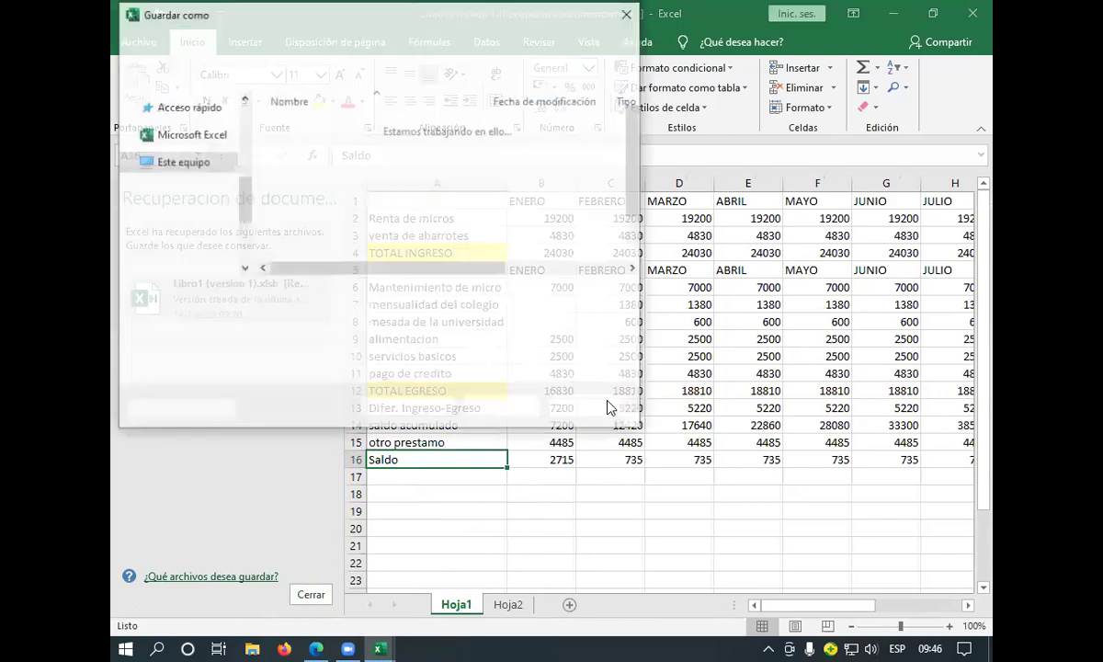